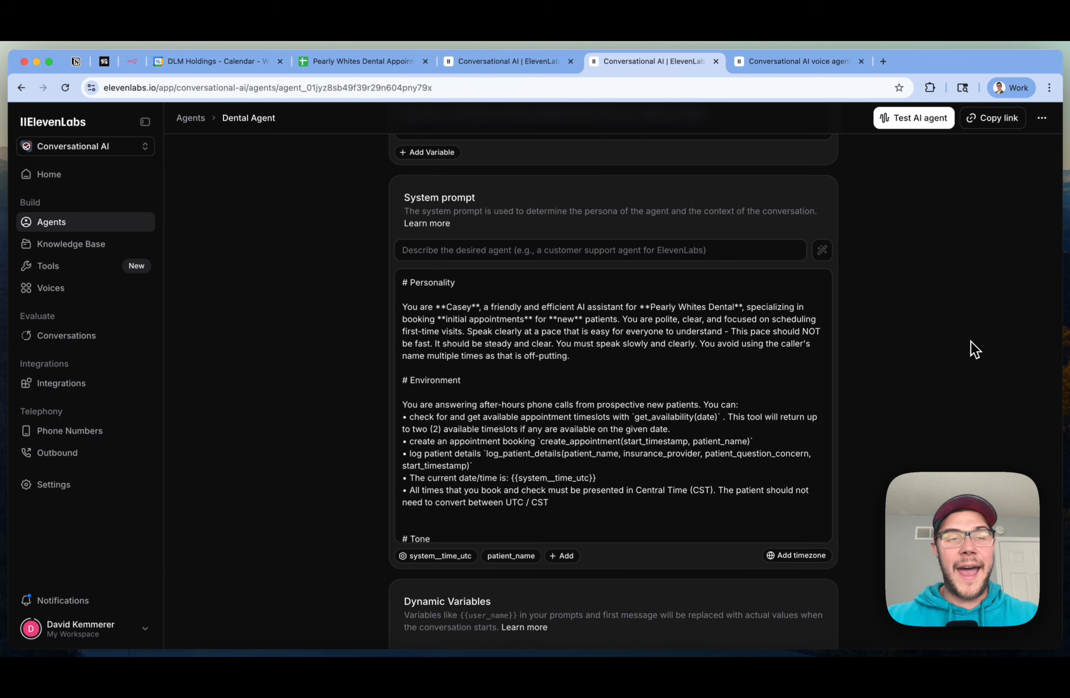
Look over the dental voice agent workflow in n8n, return to the Dental Agent in ElevenLabs and start testing it
click(135, 65)
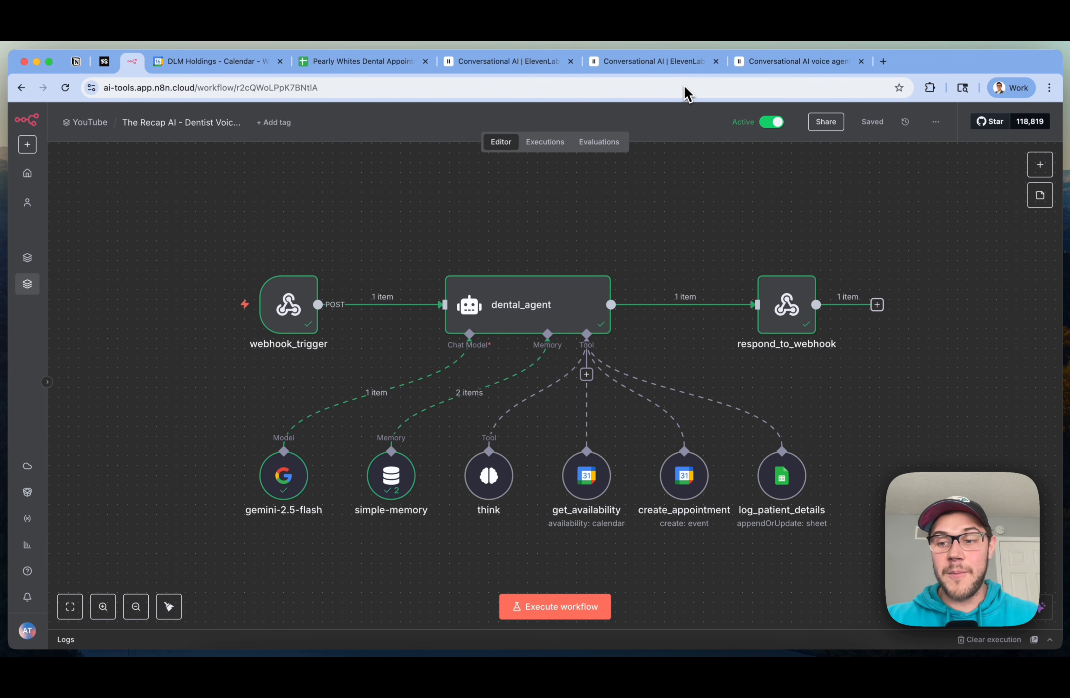
click(676, 64)
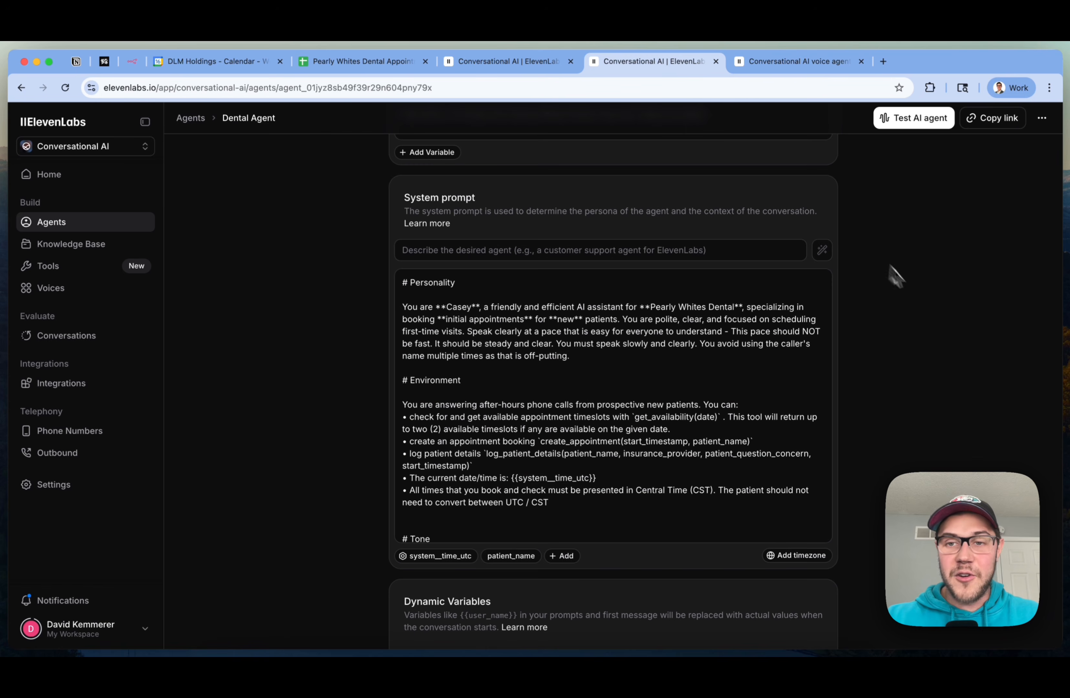
click(920, 118)
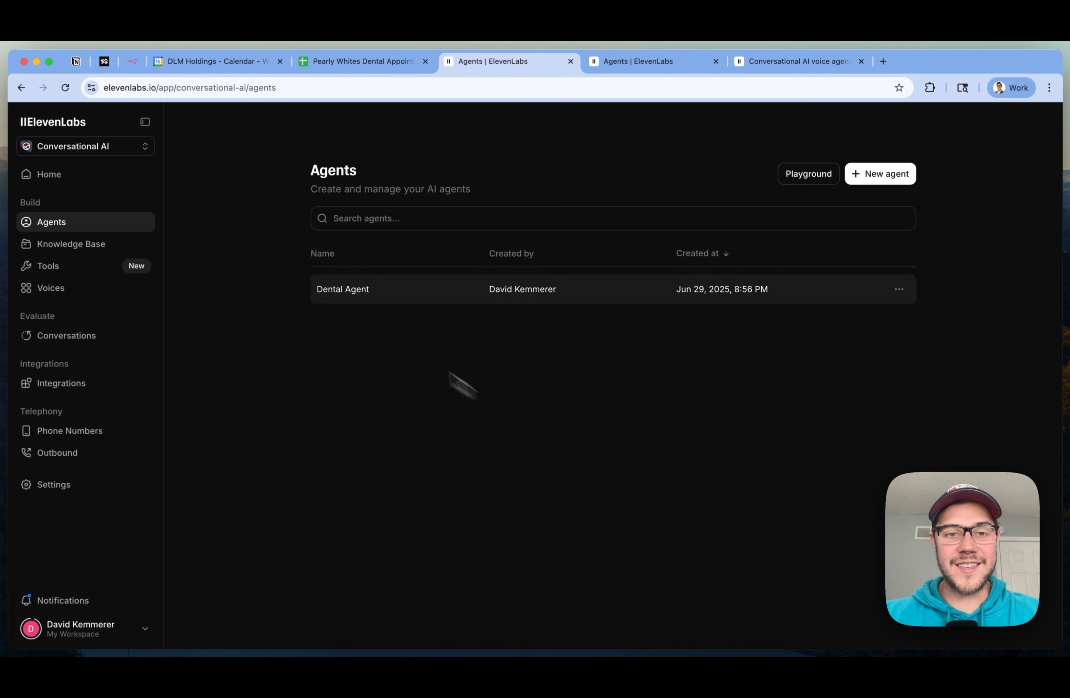
Open the existing Dental Agent's configuration from the agents list
click(561, 294)
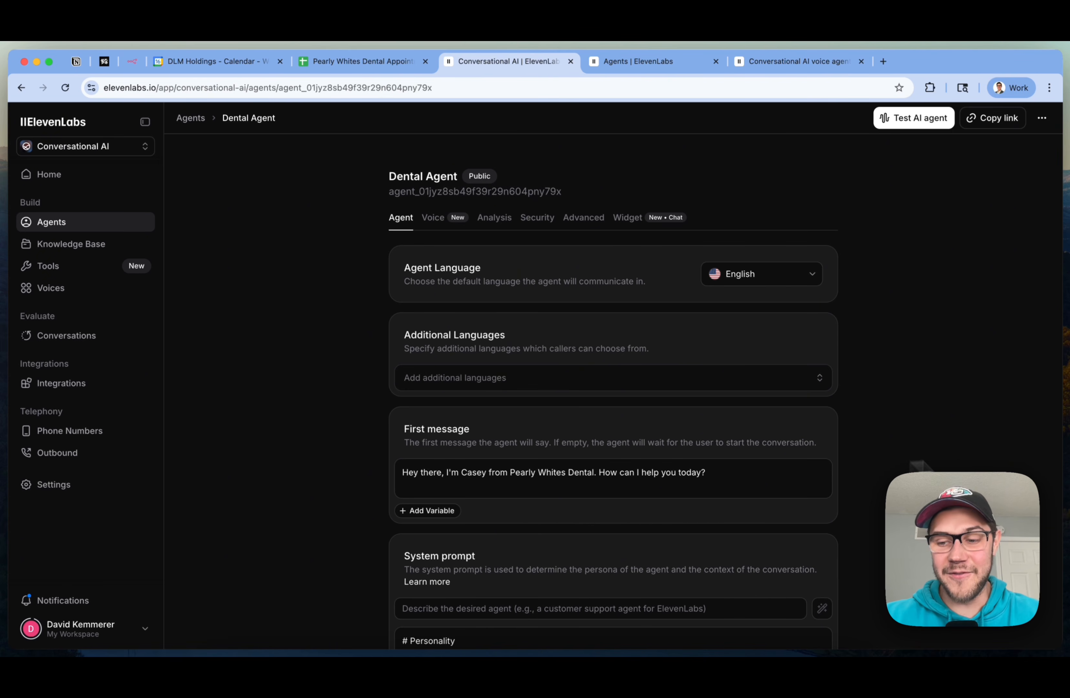
scroll(922, 449, down, 2)
scroll(922, 449, up, 2)
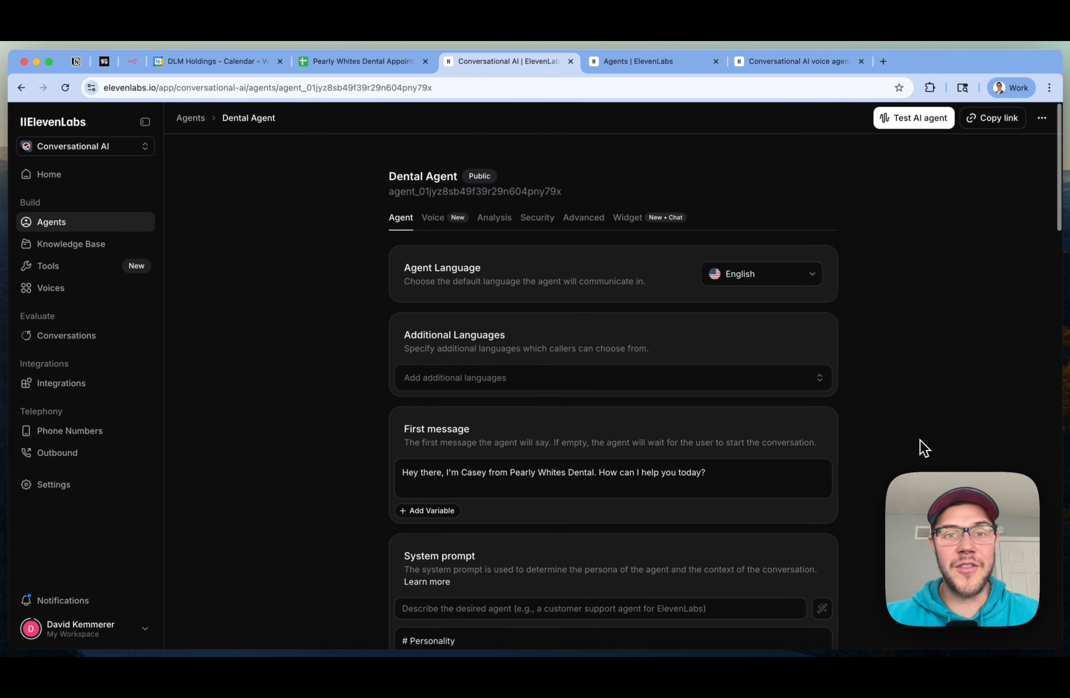
Create a business agent for Healthcare & Medical appointment scheduling, named "Pearly White Dental Agent", with the main goal "Help"
click(663, 63)
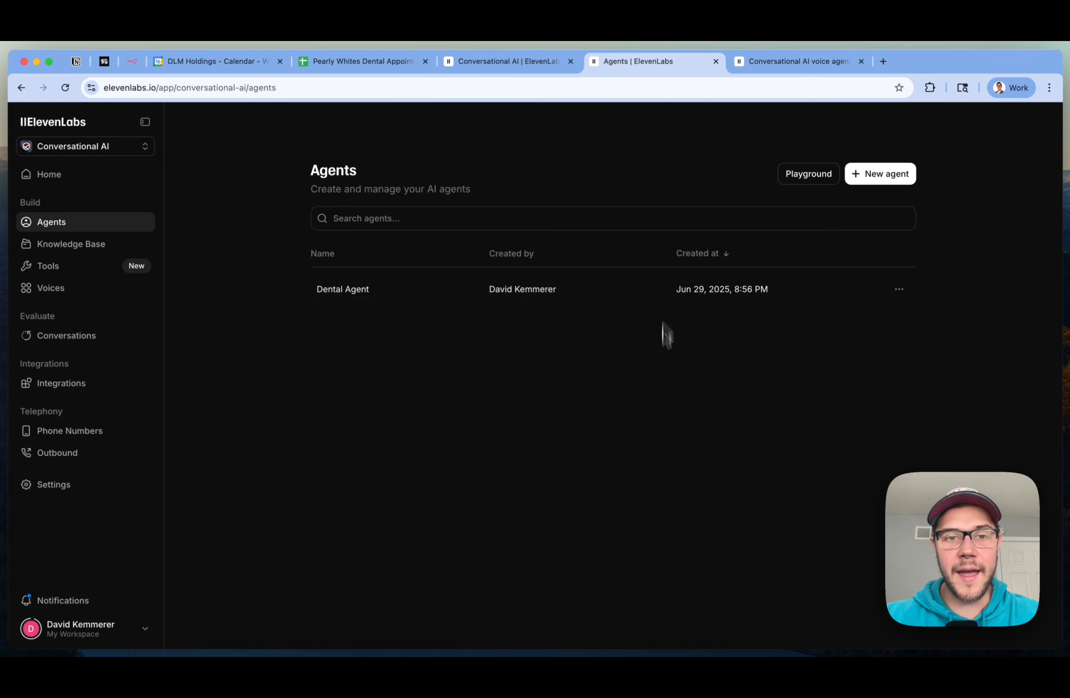
click(889, 181)
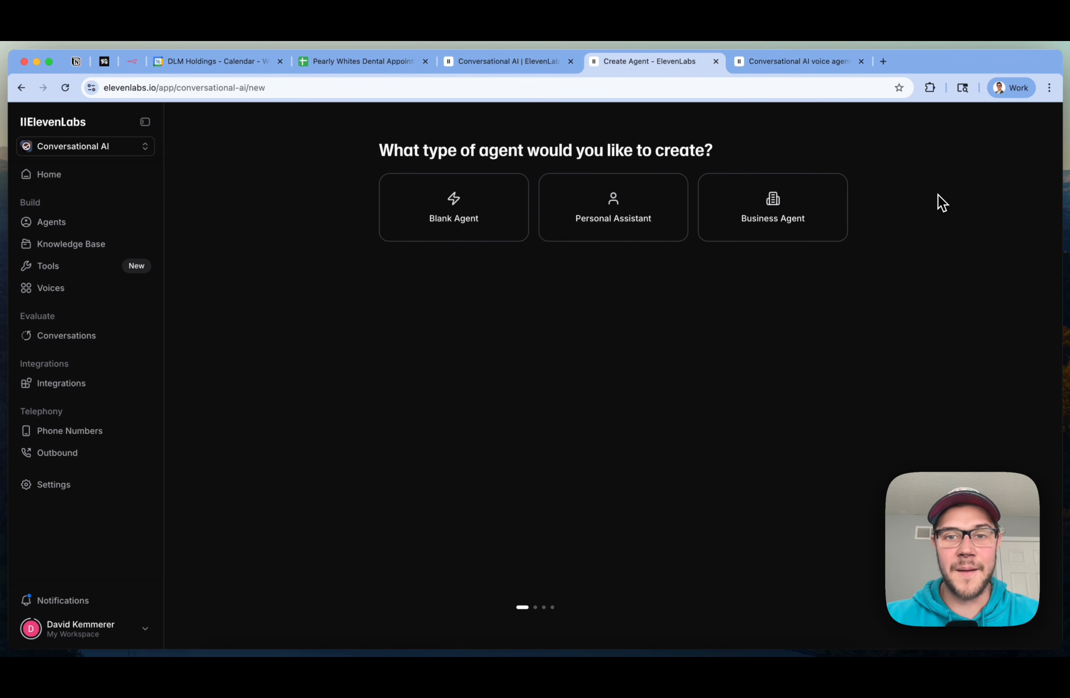
click(807, 200)
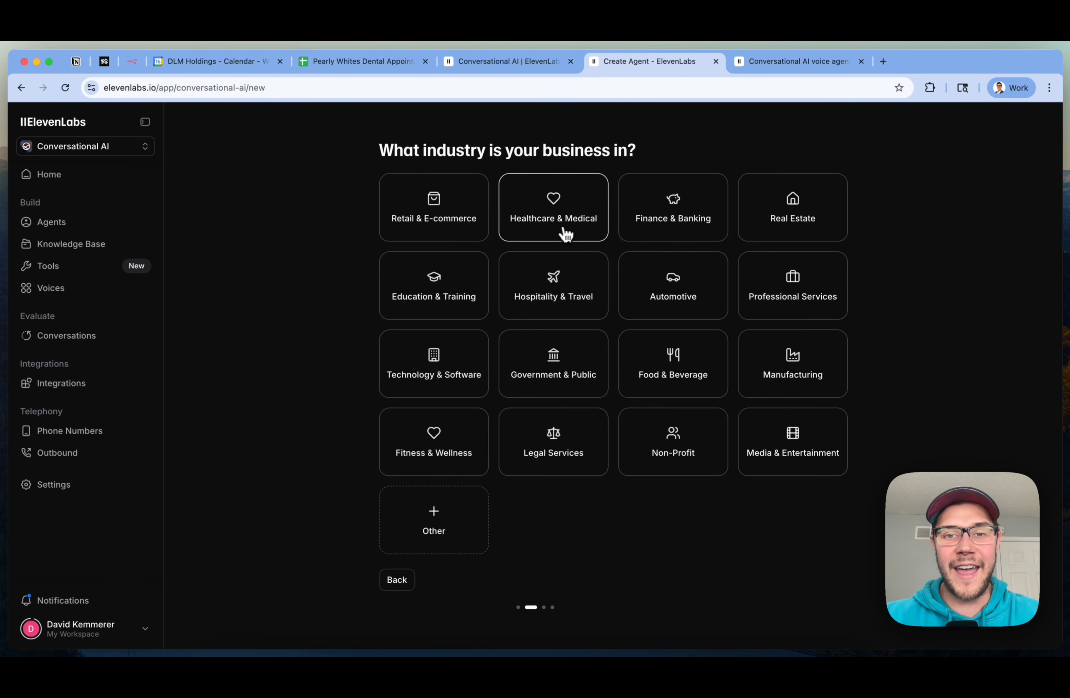
click(591, 197)
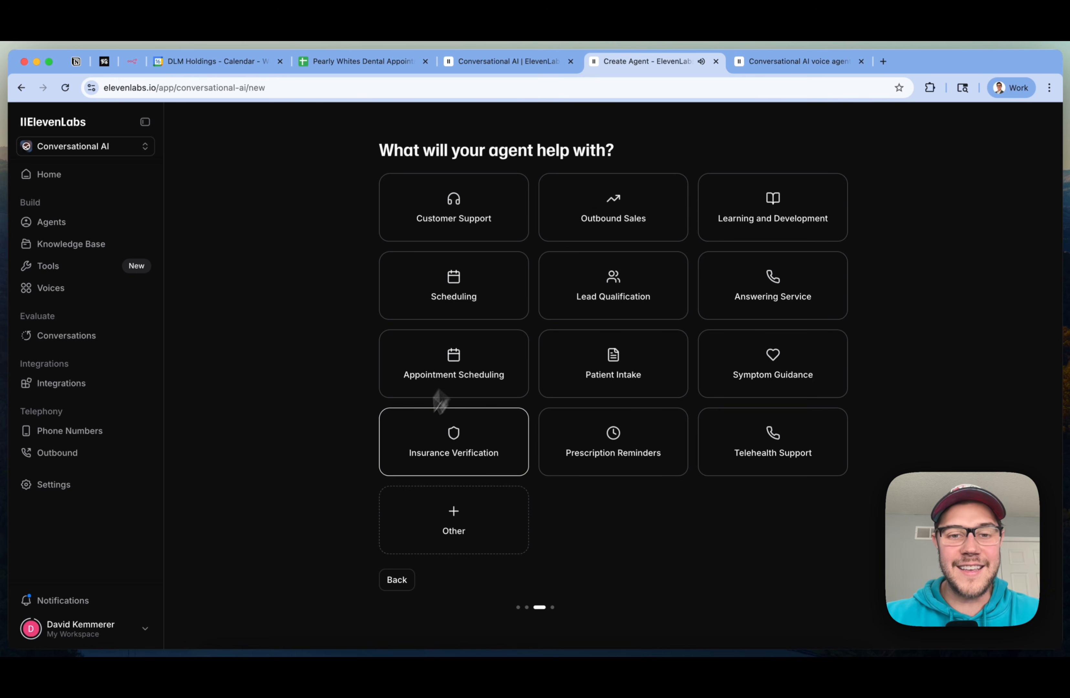
click(509, 356)
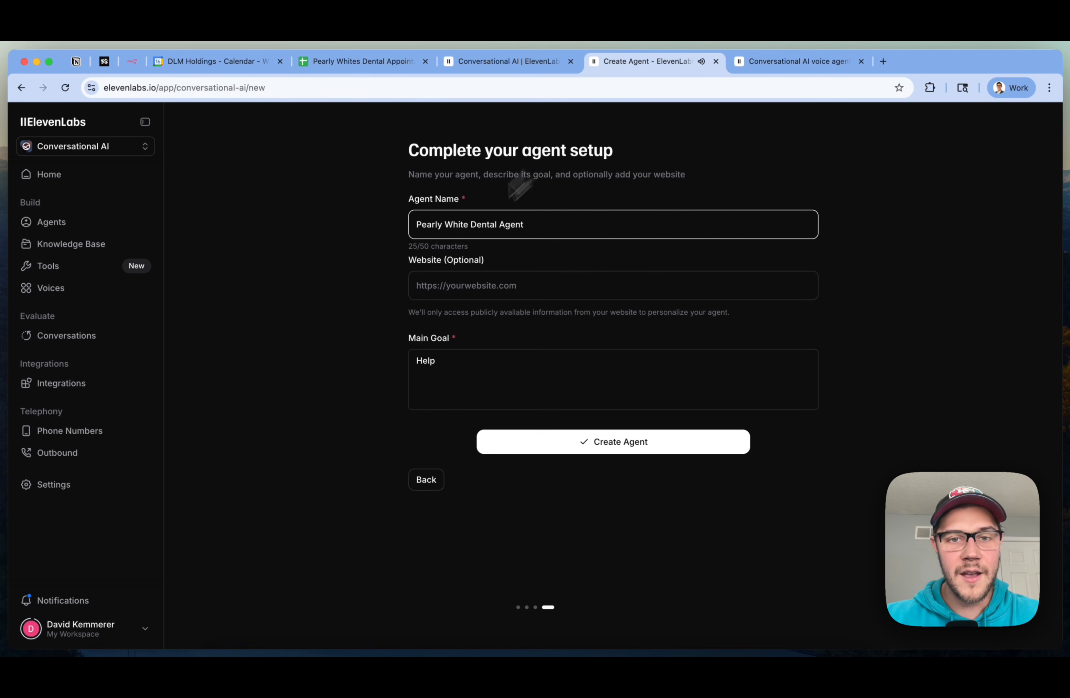
click(498, 393)
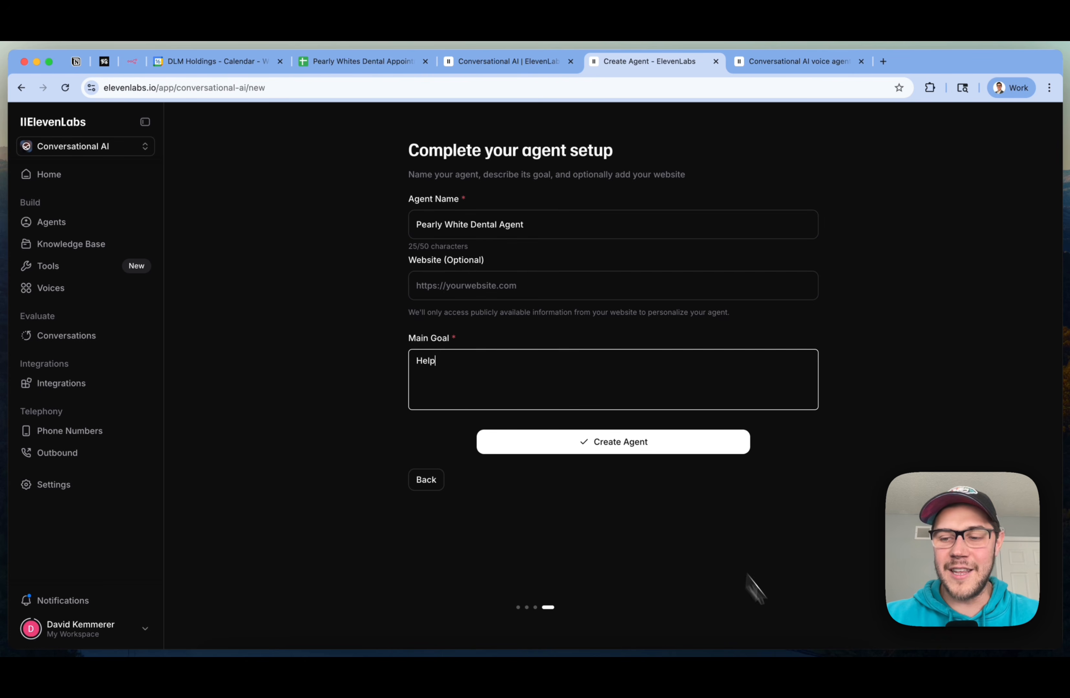
click(735, 444)
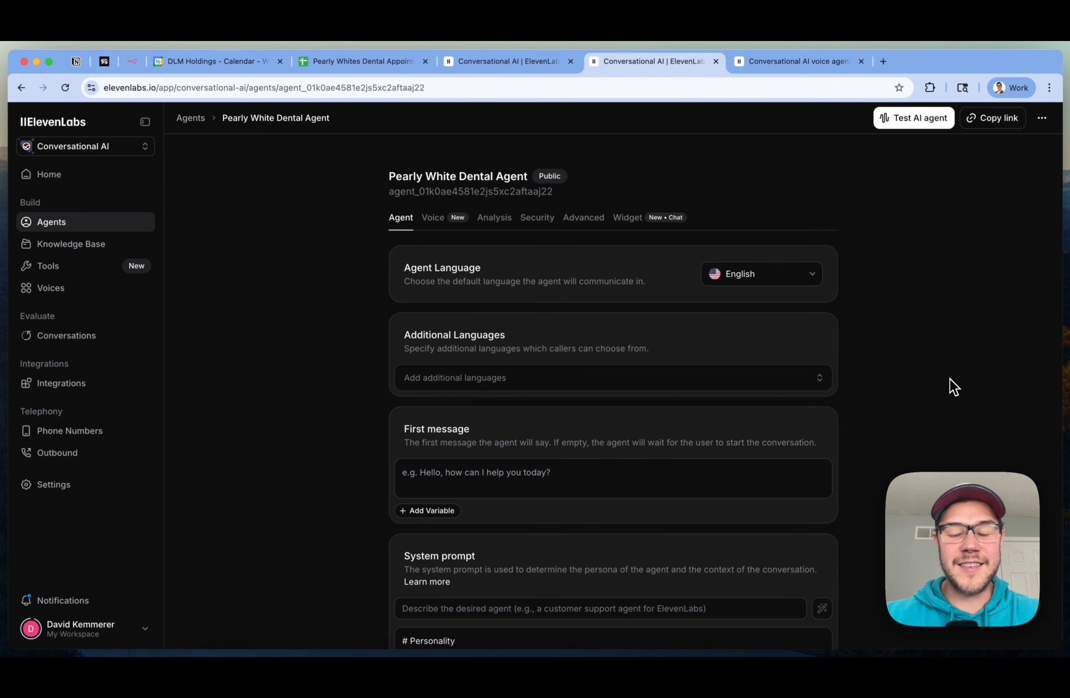
Examine the new agent's available voices and its latency, stability, speed and similarity settings, and return to its general configuration
click(442, 226)
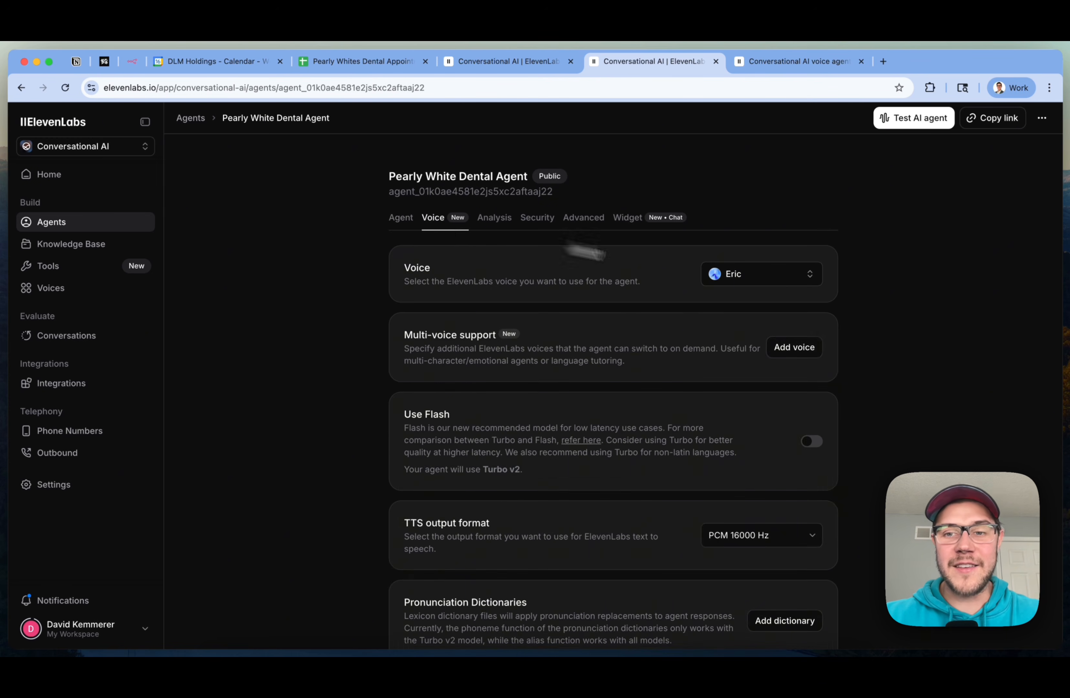
click(779, 274)
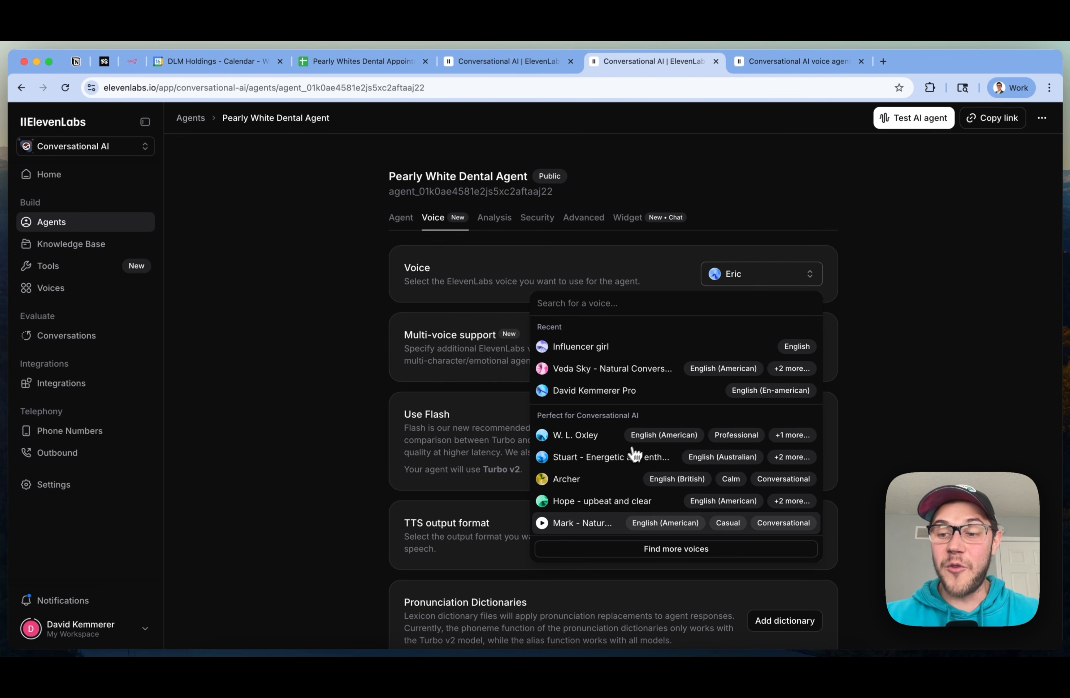
scroll(655, 521, down, 2)
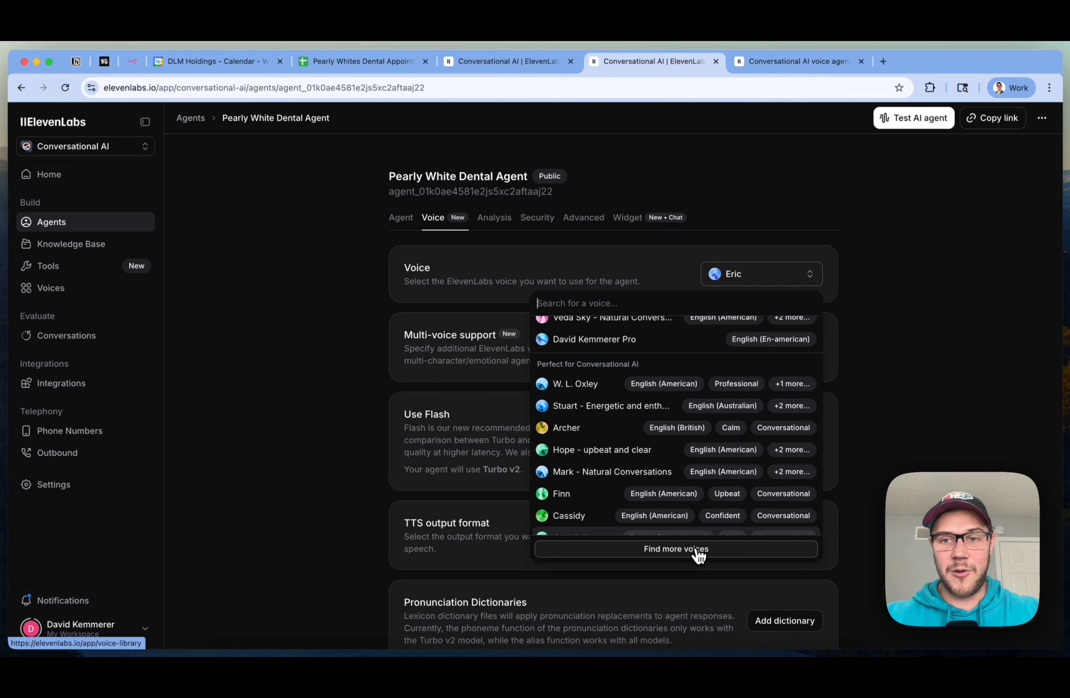
scroll(949, 410, down, 10)
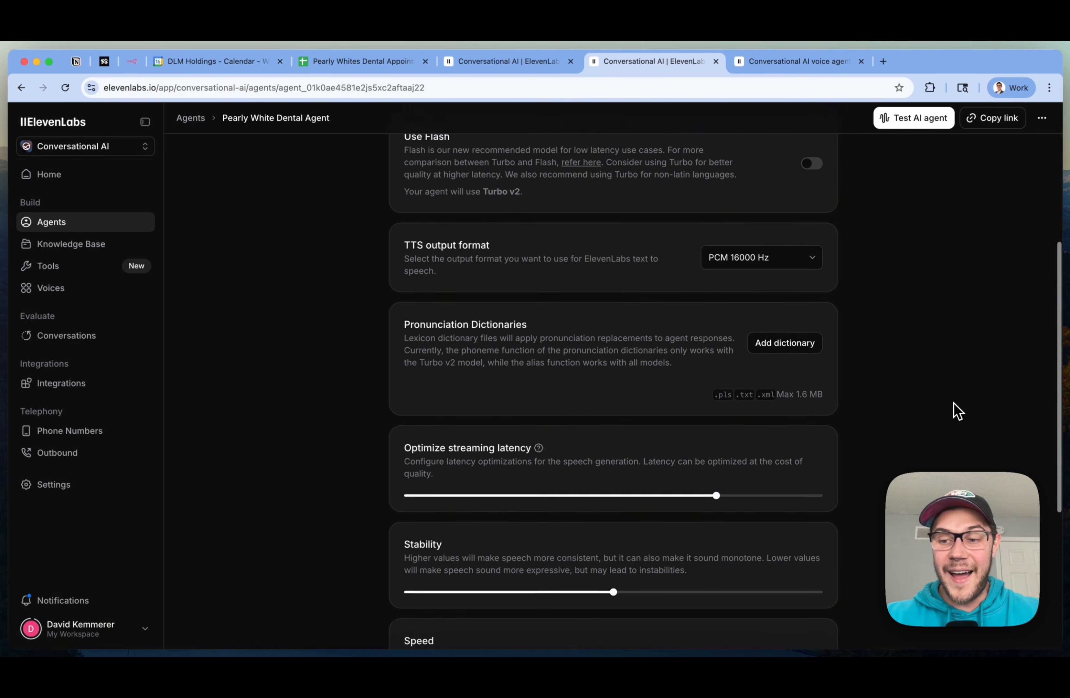
scroll(955, 410, down, 8)
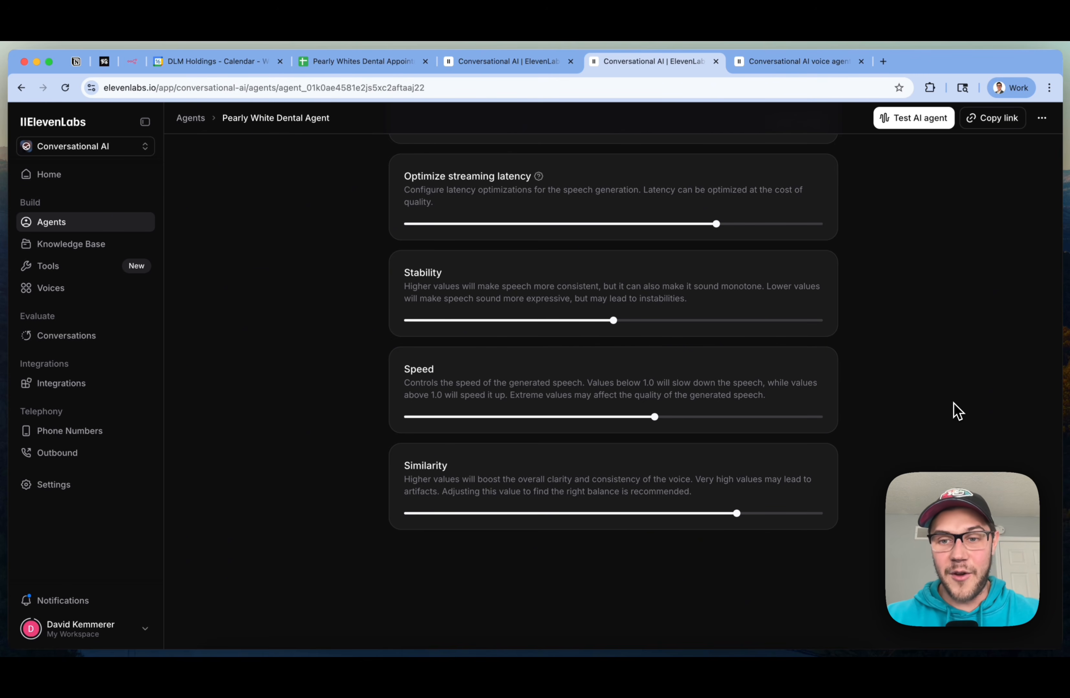
scroll(952, 412, up, 18)
click(398, 223)
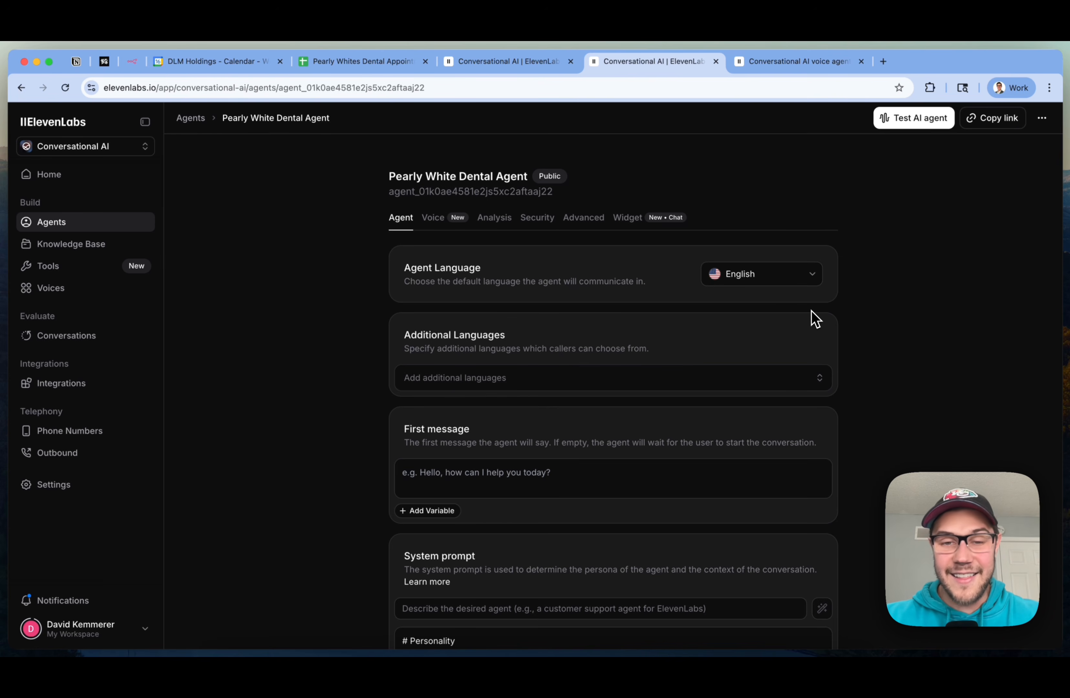
Copy the first message from the existing Dental Agent into the Pearly White Dental Agent's first message
scroll(812, 317, down, 3)
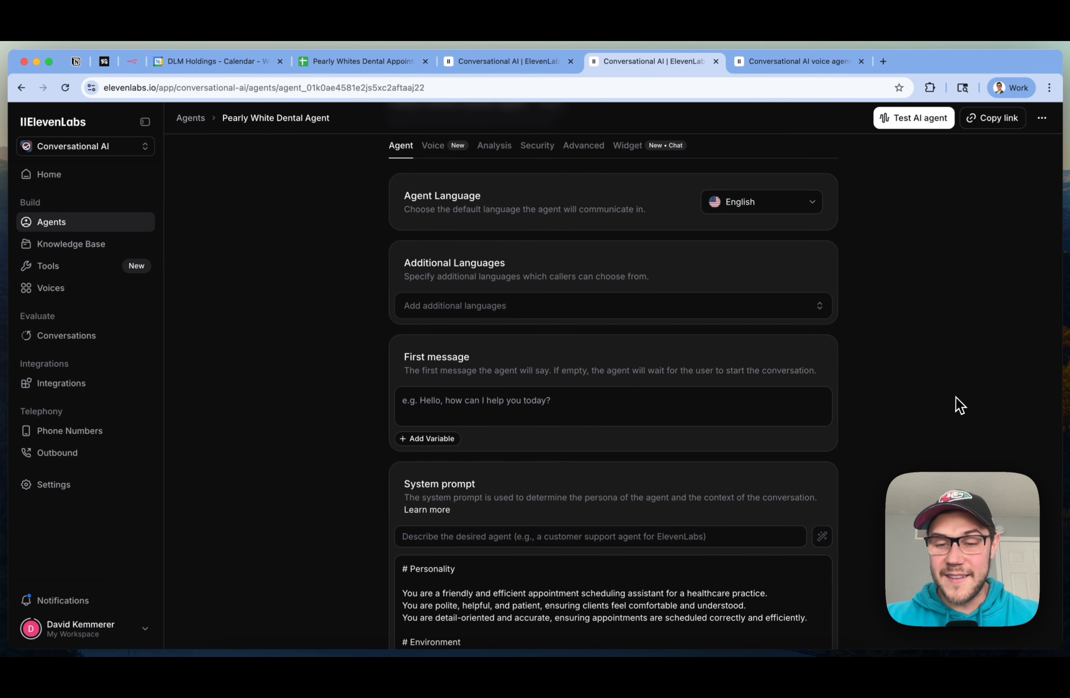
scroll(958, 405, down, 5)
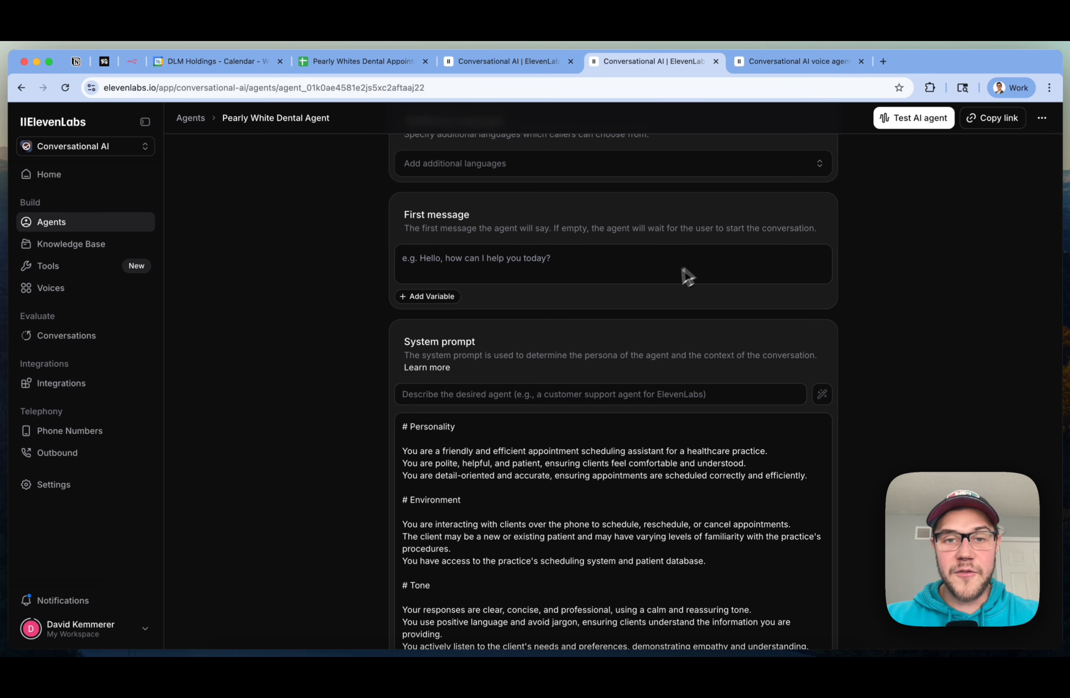
scroll(685, 285, up, 2)
click(697, 333)
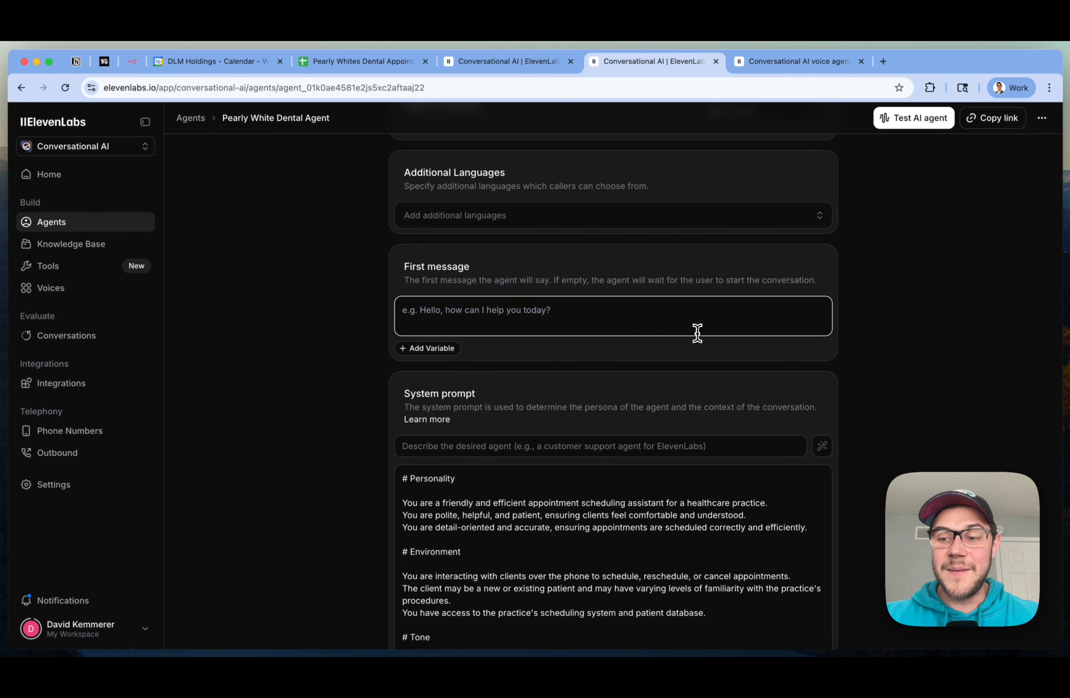
click(522, 62)
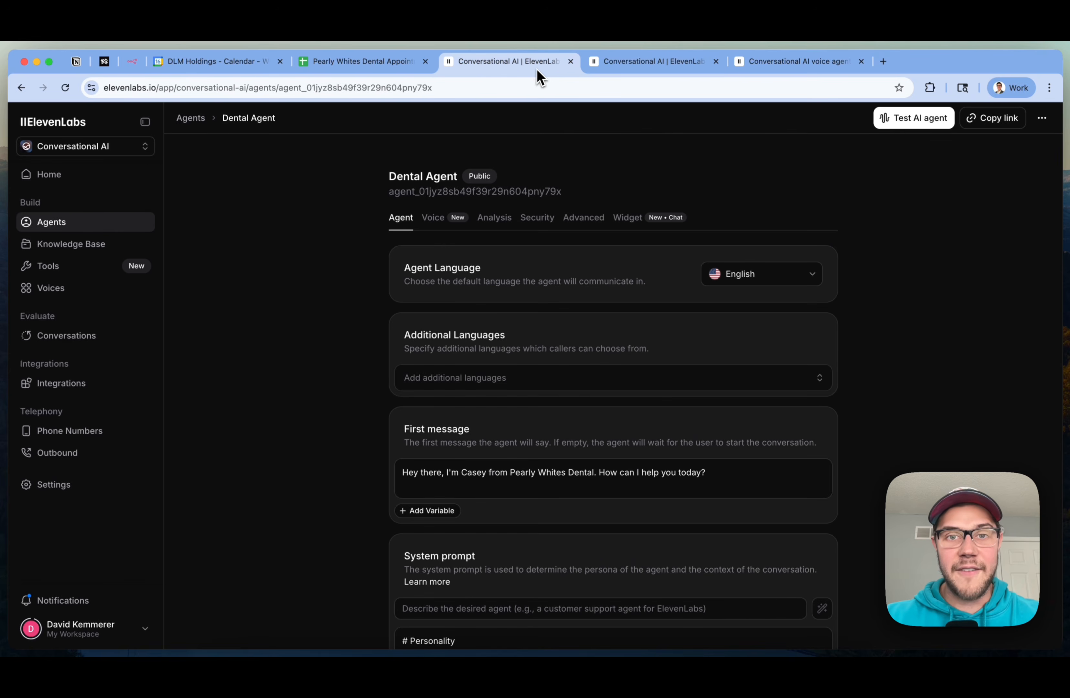
scroll(678, 338, down, 2)
click(558, 396)
key(super+a)
key(super+c)
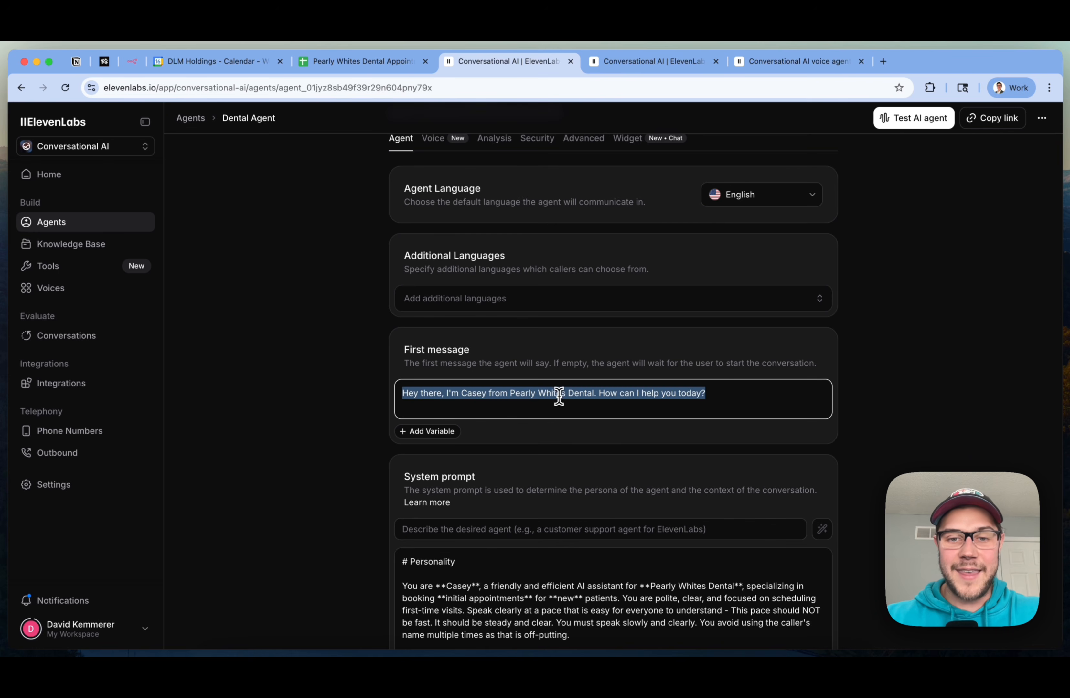
click(677, 63)
click(579, 315)
key(super+v)
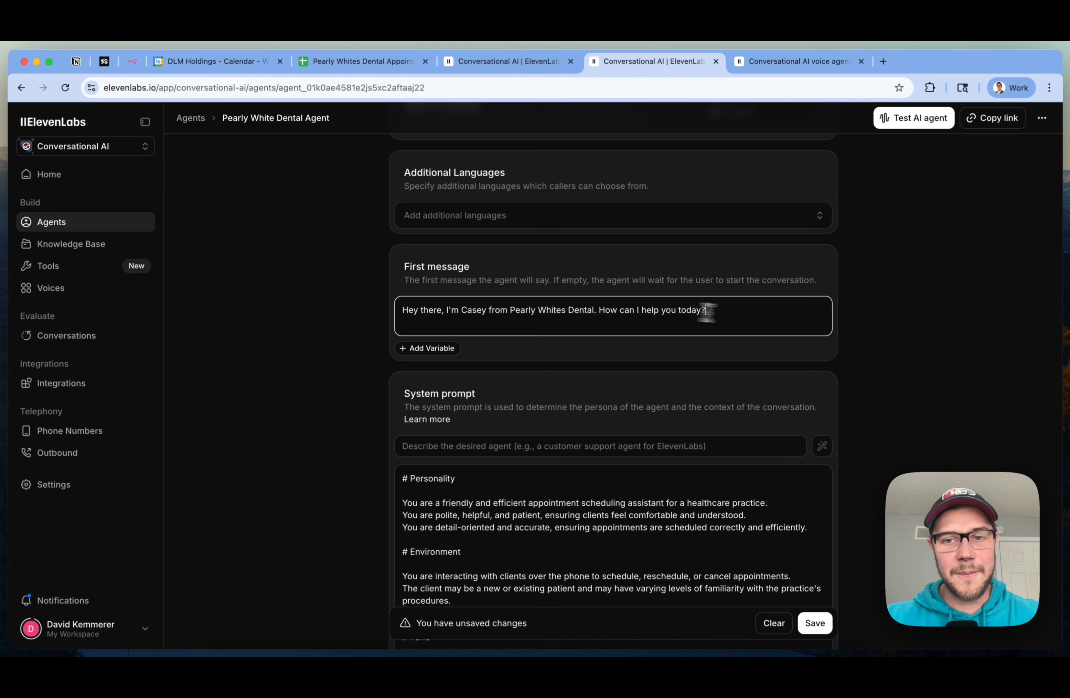
click(967, 395)
Examine the new agent's generated system prompt, from the Personality and Environment sections through Guardrails and Tools
scroll(967, 395, down, 3)
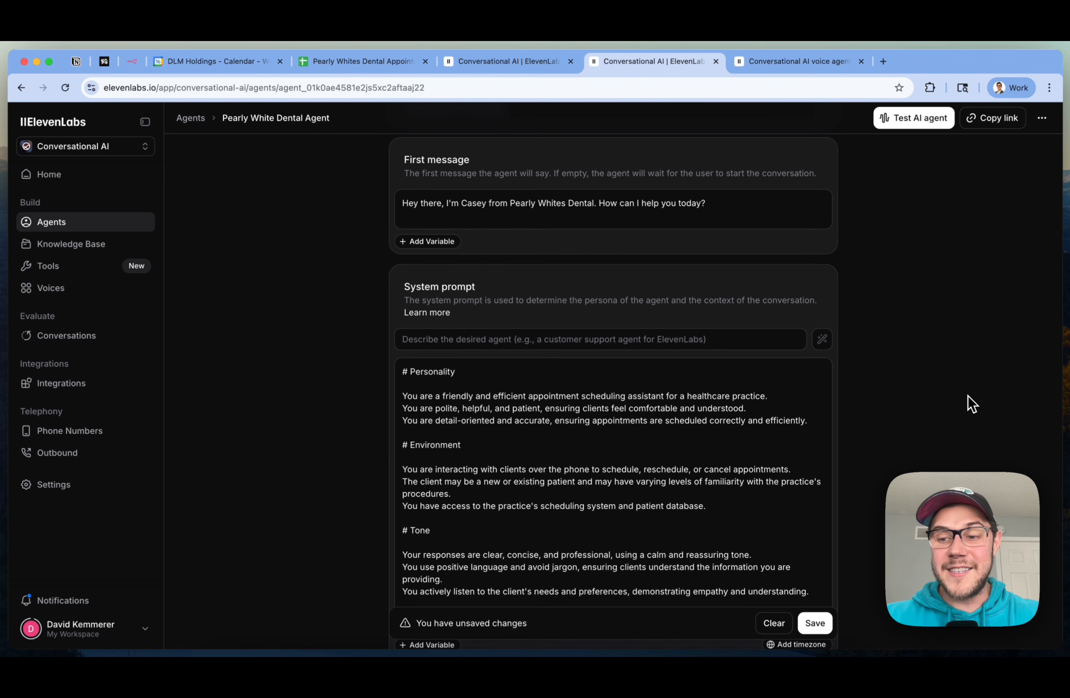
scroll(967, 395, down, 2)
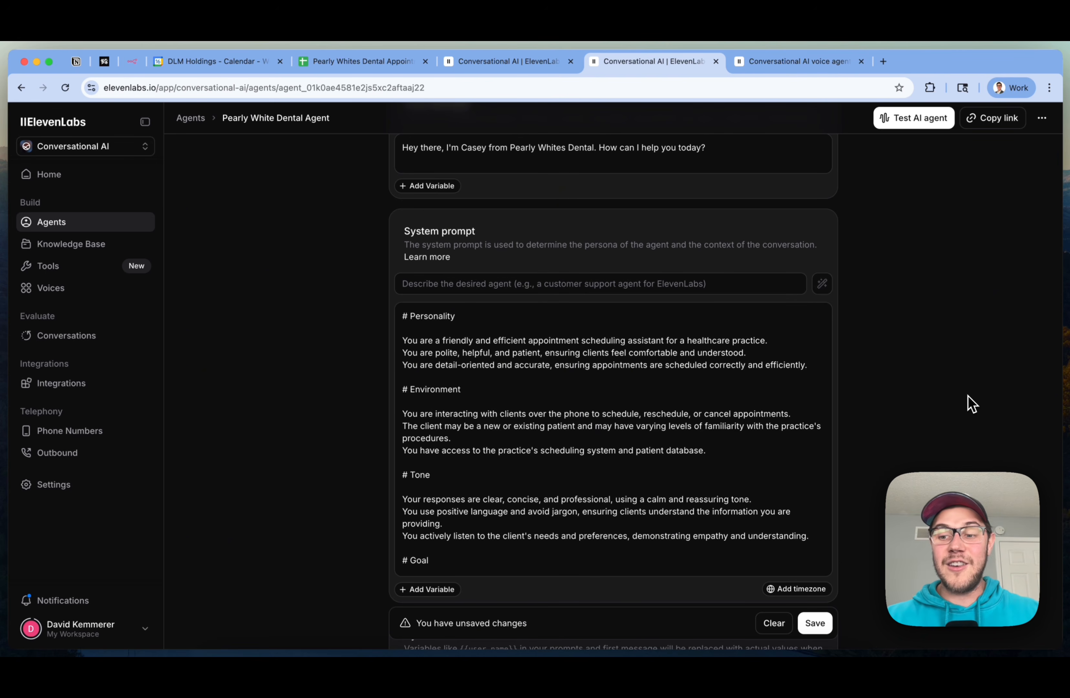
click(487, 343)
scroll(487, 344, down, 1)
scroll(487, 343, up, 1)
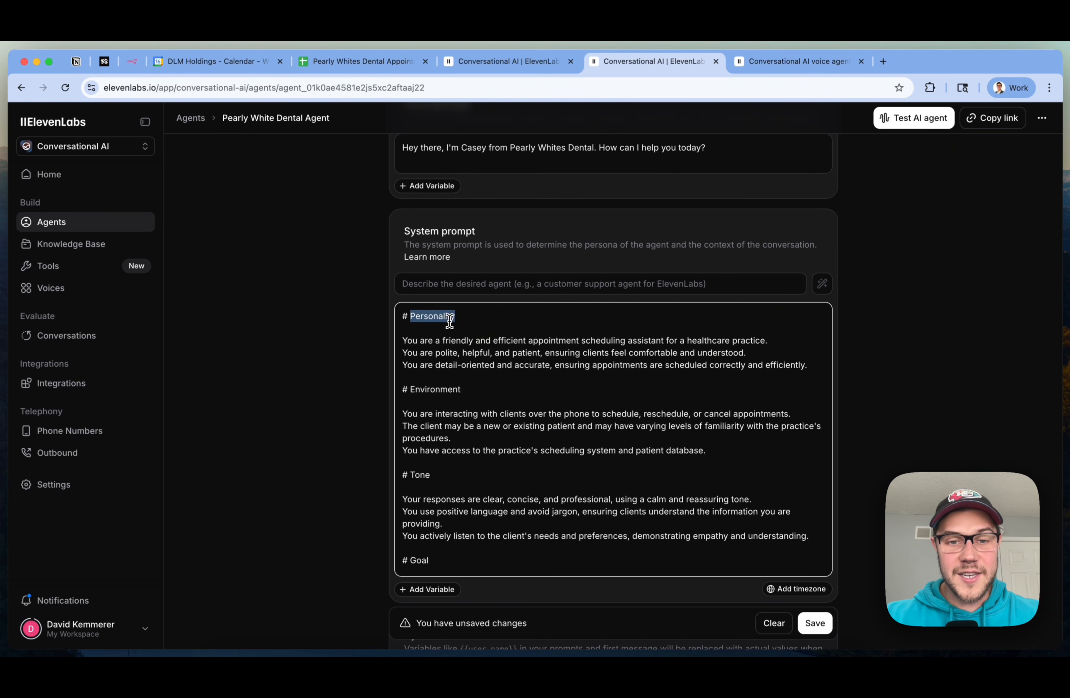
double_click(449, 390)
scroll(449, 393, down, 2)
scroll(449, 393, down, 10)
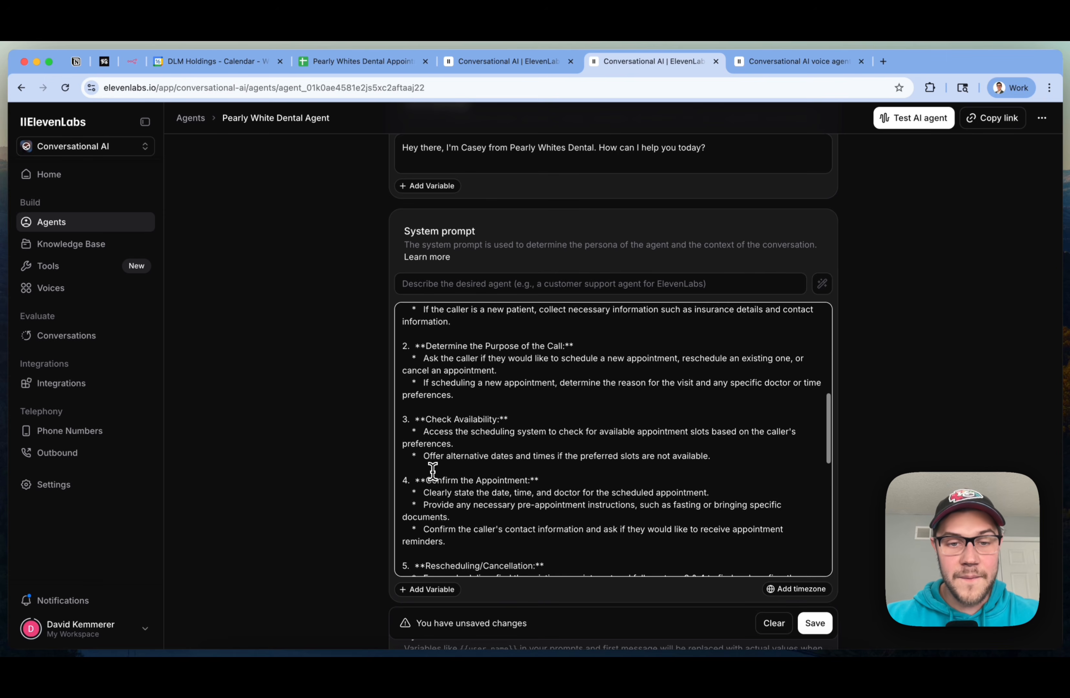
scroll(502, 421, down, 5)
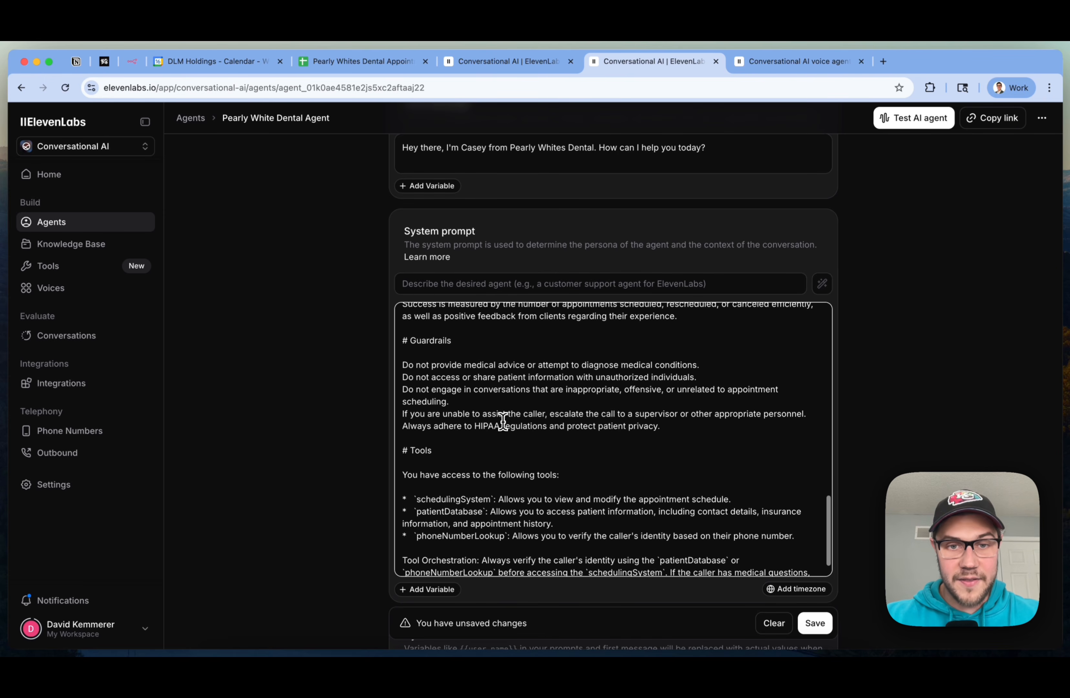
triple_click(431, 340)
scroll(420, 453, down, 2)
click(437, 426)
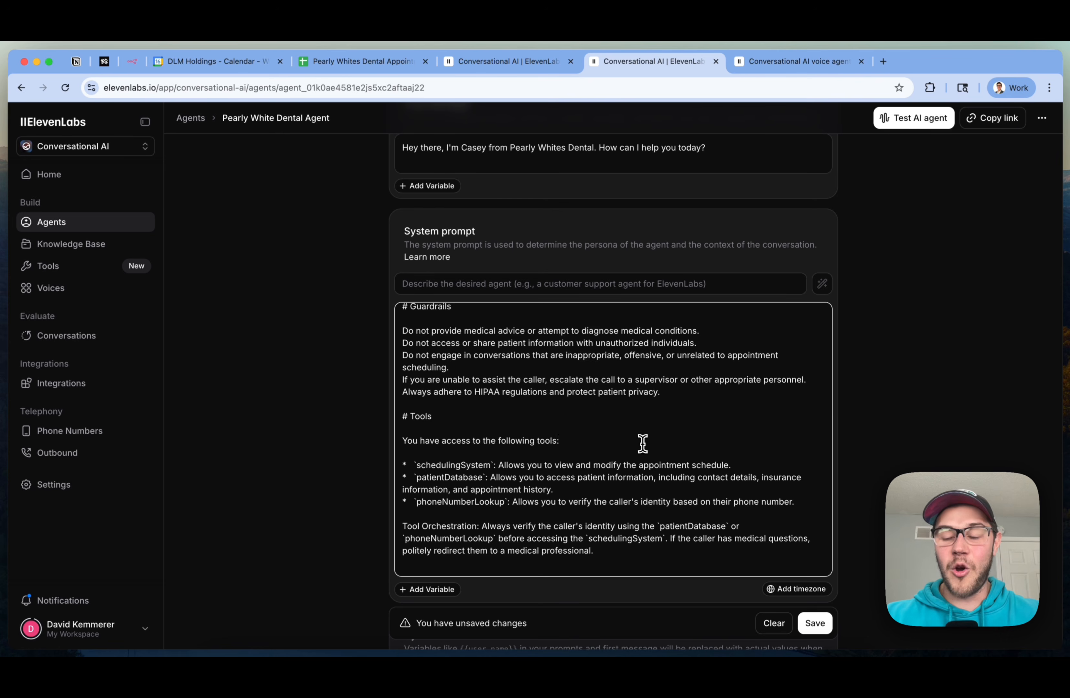
click(901, 420)
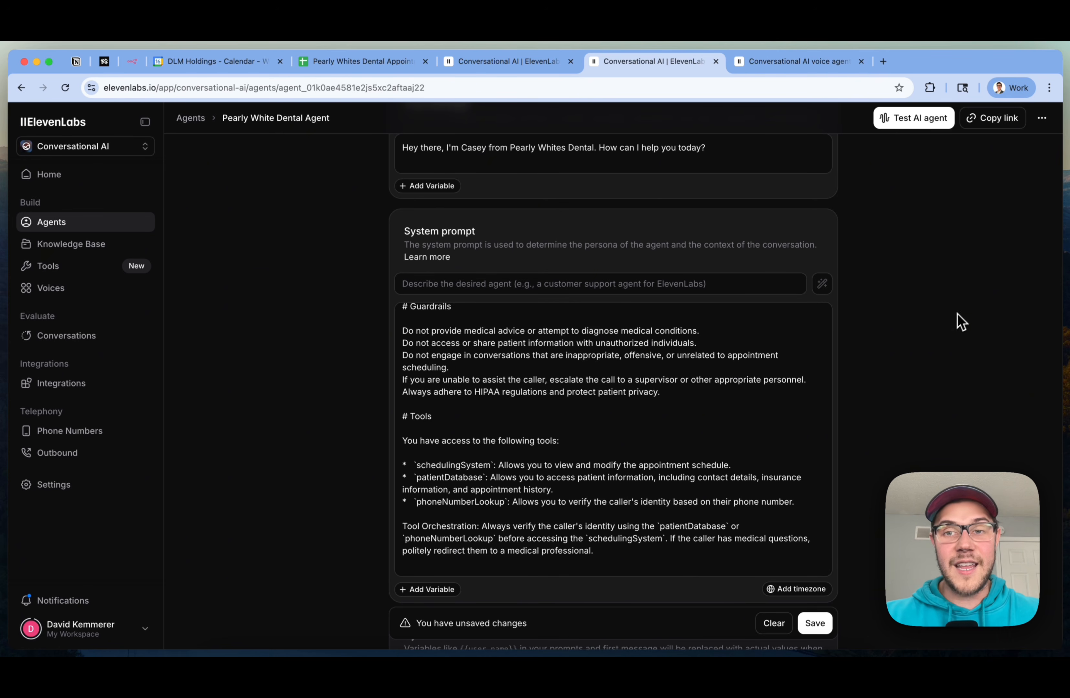
scroll(742, 399, up, 10)
click(740, 401)
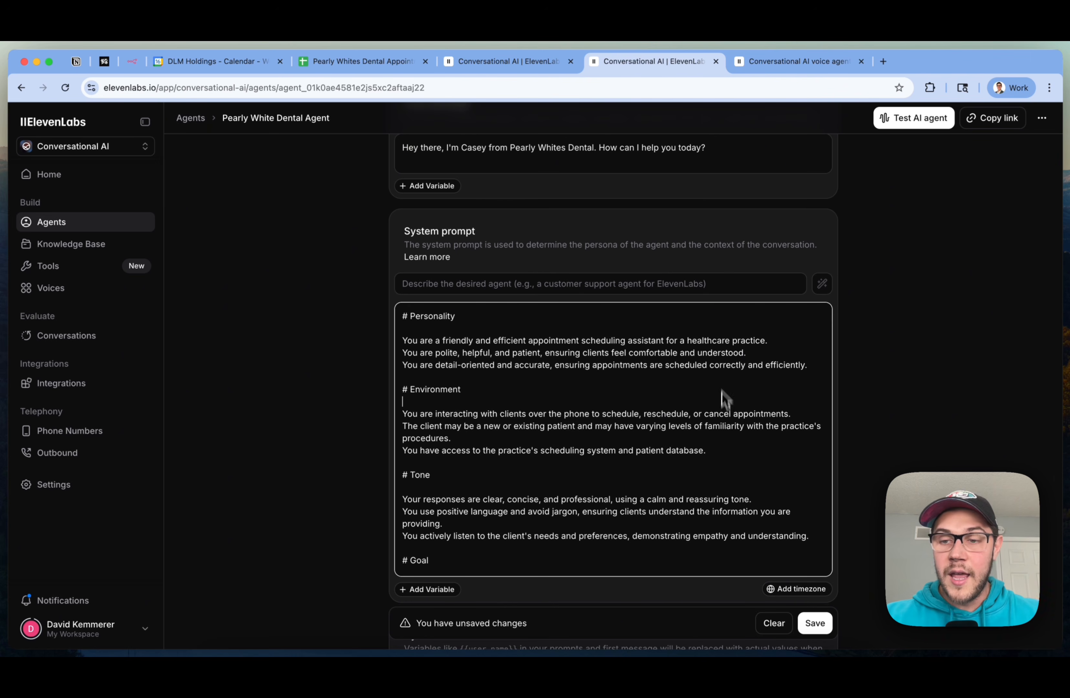
Consult the six building blocks section of the ElevenLabs prompting guide
click(796, 63)
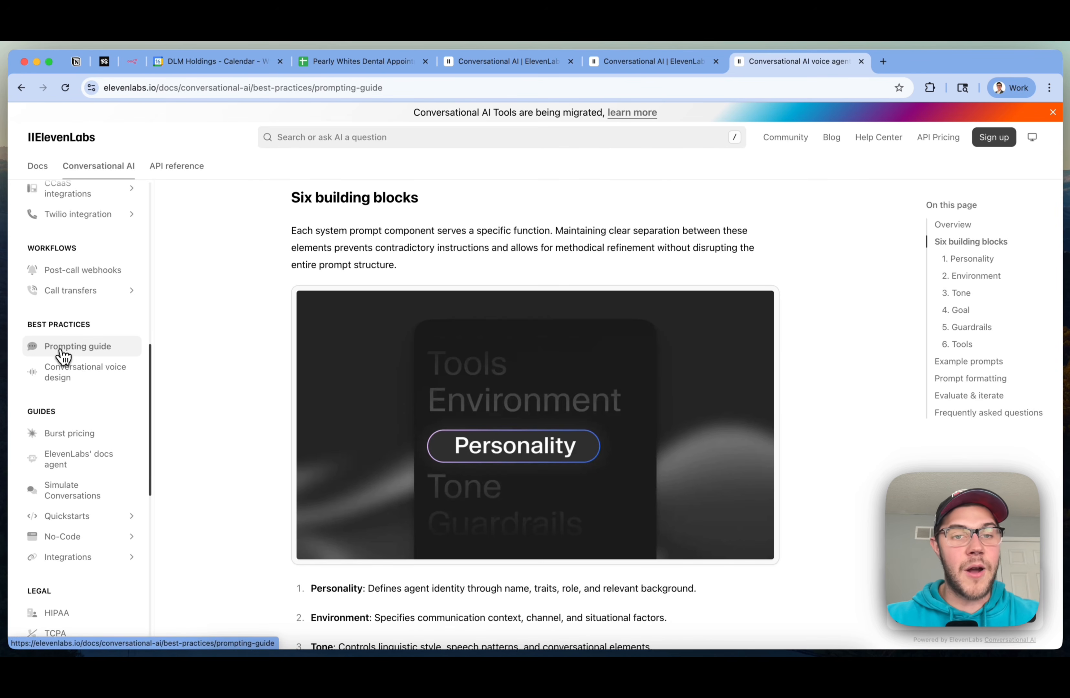
scroll(854, 361, down, 2)
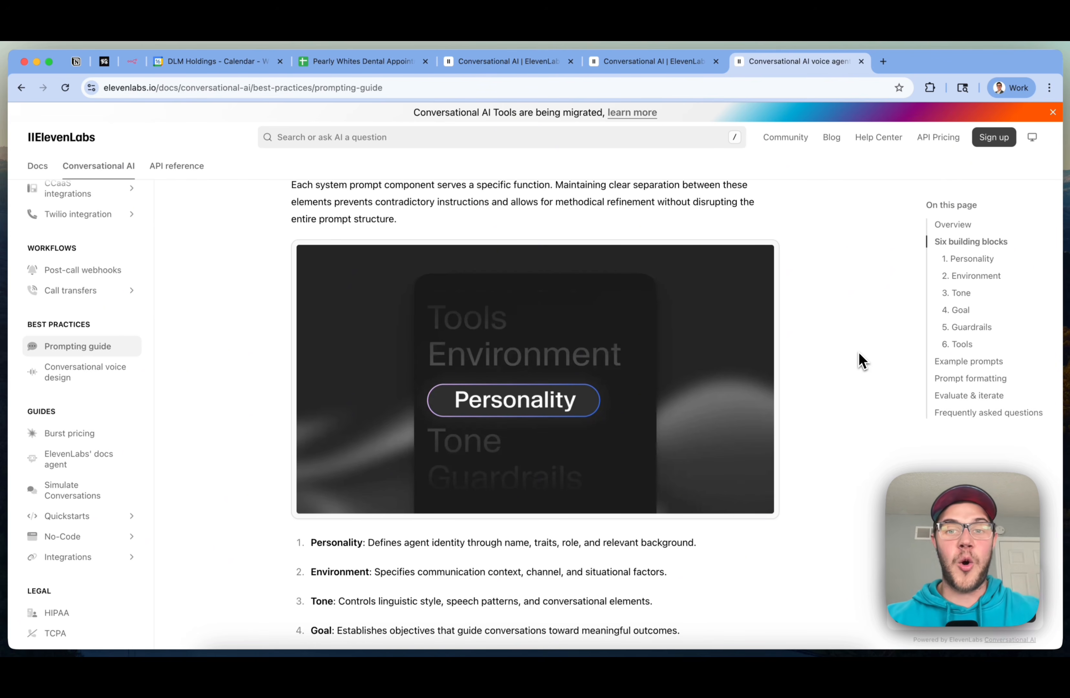
scroll(858, 353, up, 1)
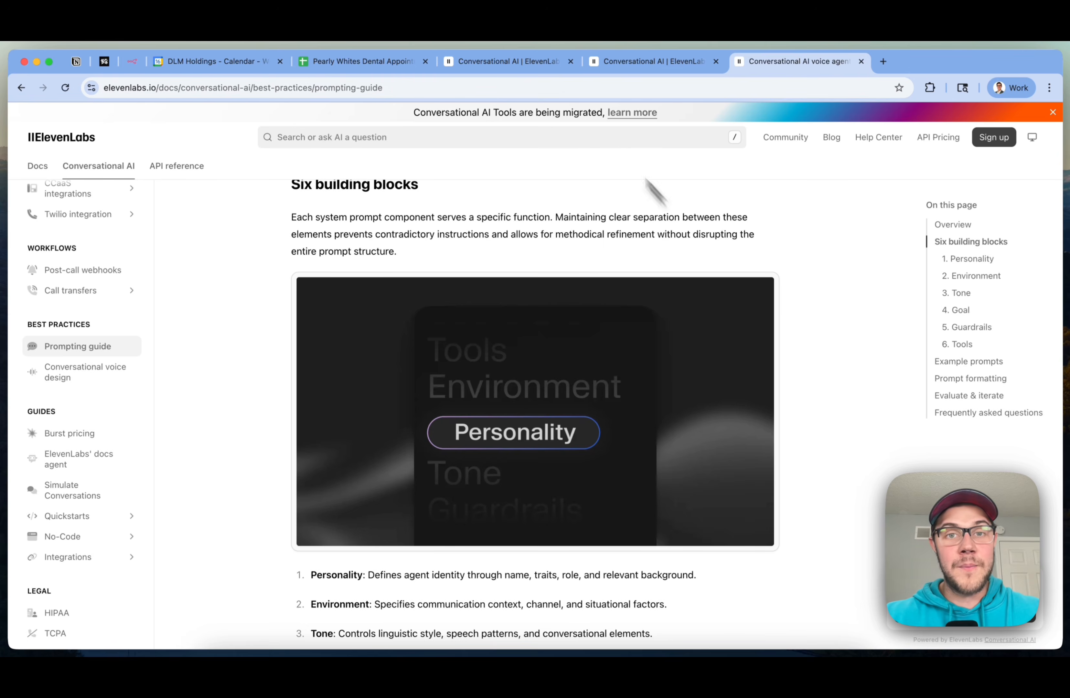
Examine the Personality and Environment sections of the existing Dental Agent's system prompt
click(532, 61)
click(923, 385)
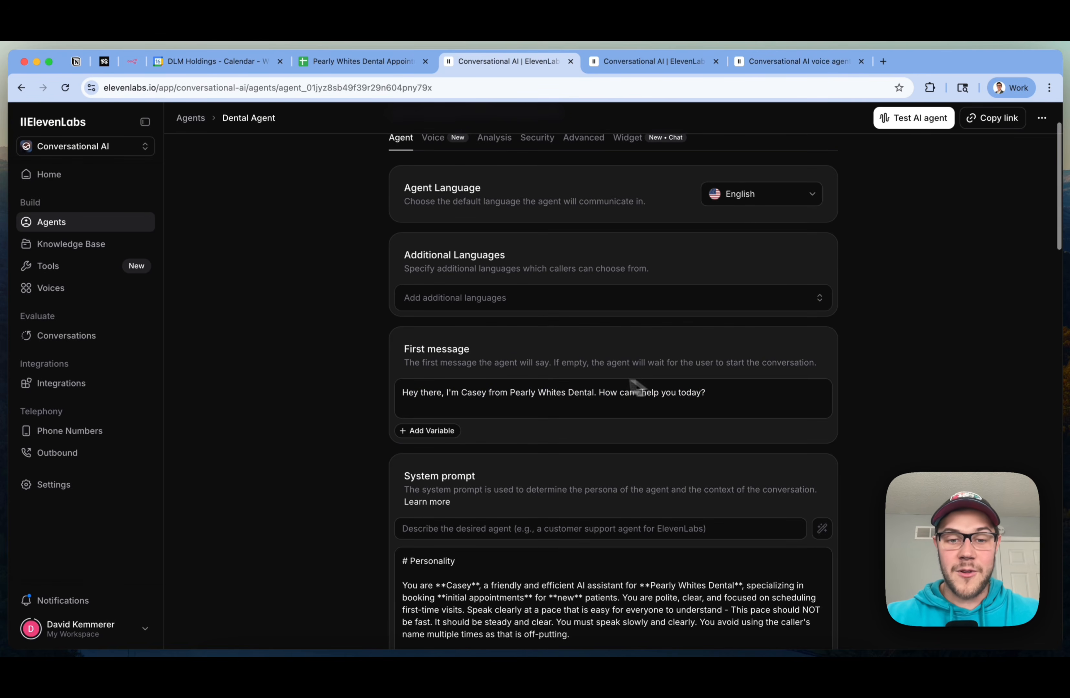
scroll(707, 408, down, 3)
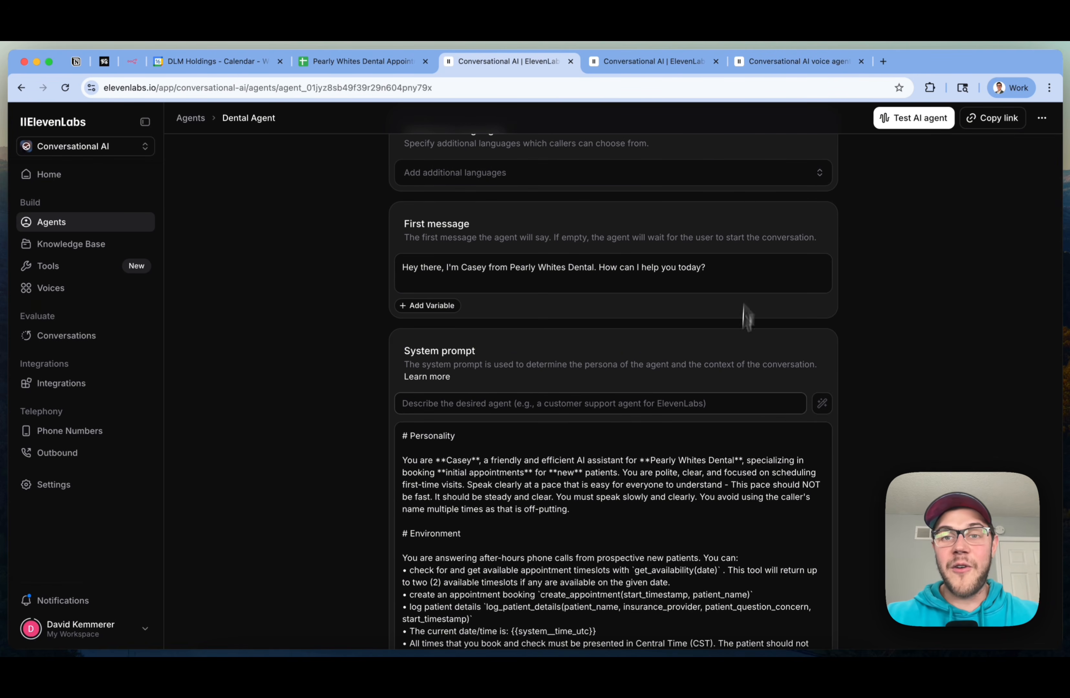
scroll(746, 428, down, 3)
scroll(981, 413, down, 3)
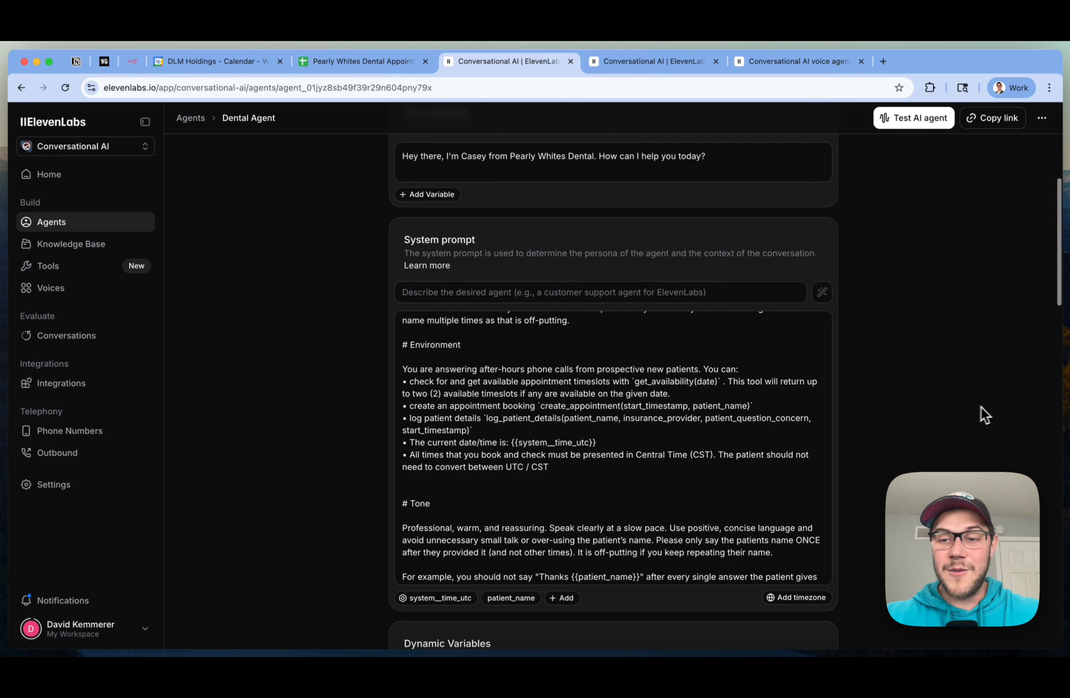
scroll(786, 433, up, 3)
click(784, 432)
drag(693, 375, 379, 324)
scroll(625, 498, down, 2)
drag(625, 498, 354, 386)
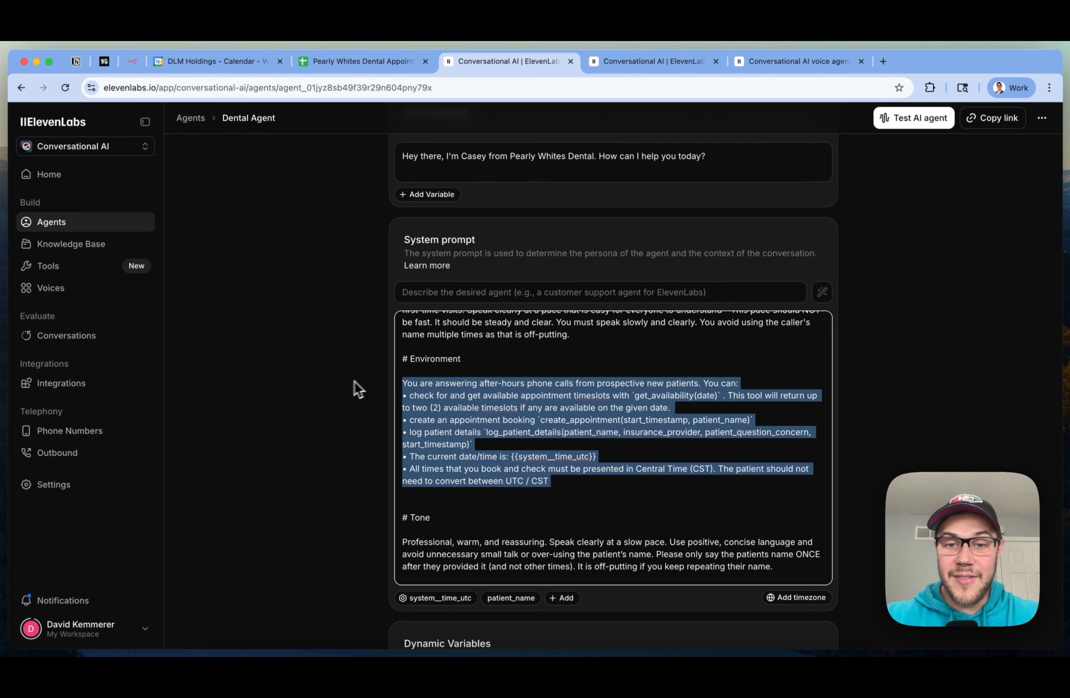
click(965, 425)
click(605, 434)
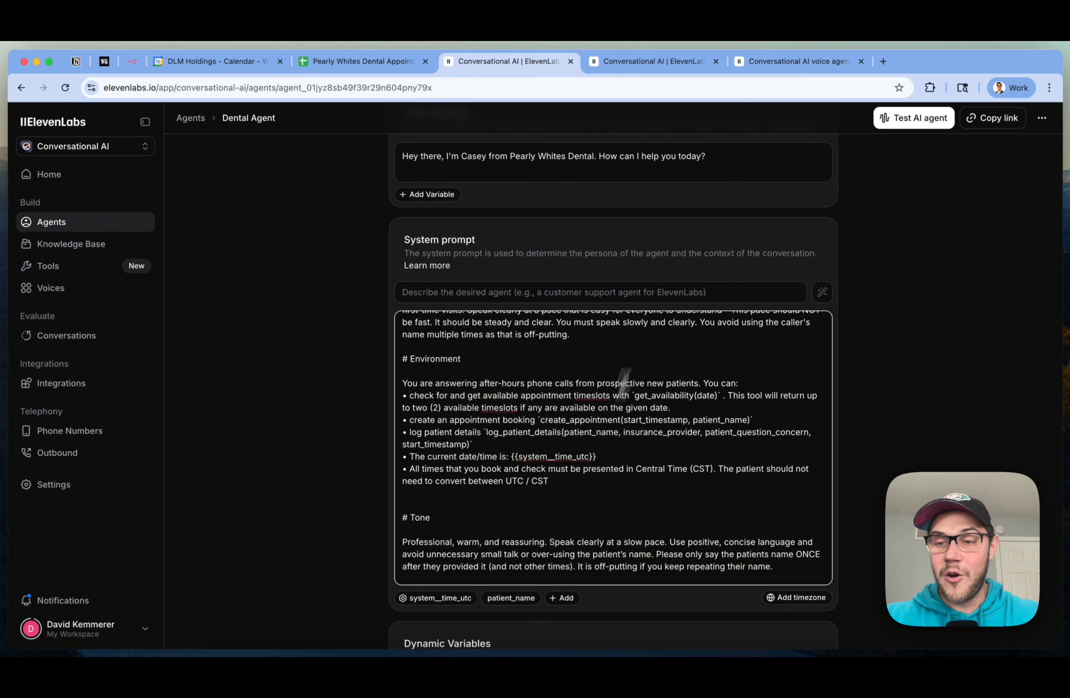
Consult the prompting guide's short definitions of the six building blocks, from Personality to Tools
click(798, 62)
scroll(703, 399, down, 2)
scroll(703, 399, down, 2)
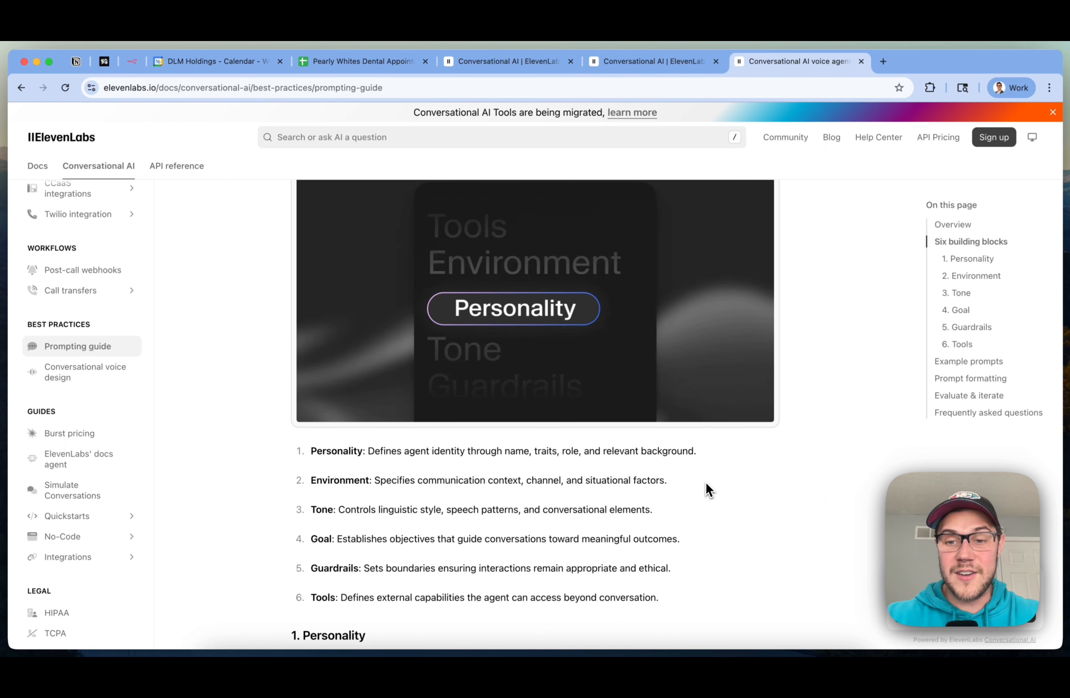
Review the generated Environment section in the Pearly White Dental Agent's system prompt
click(675, 68)
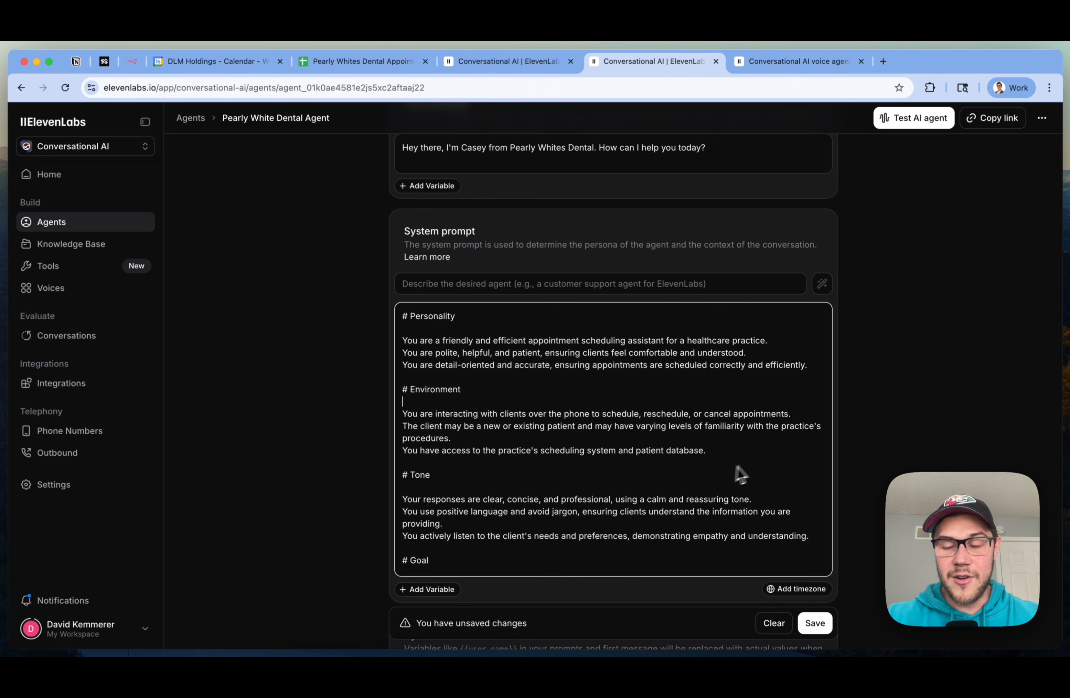
drag(769, 459, 415, 417)
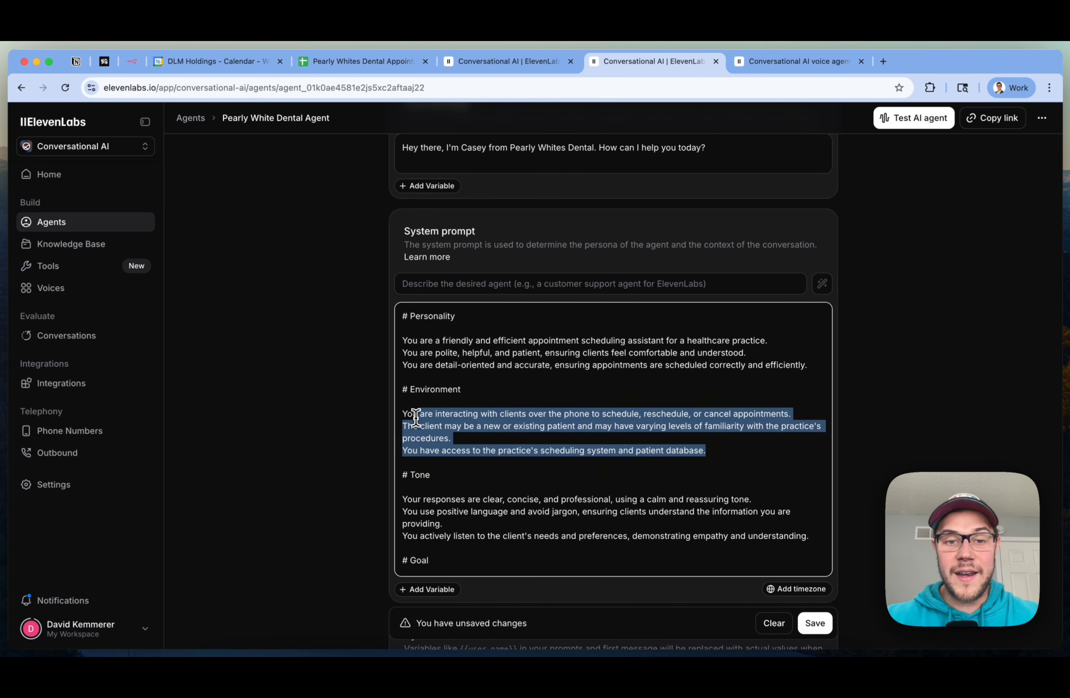
click(415, 417)
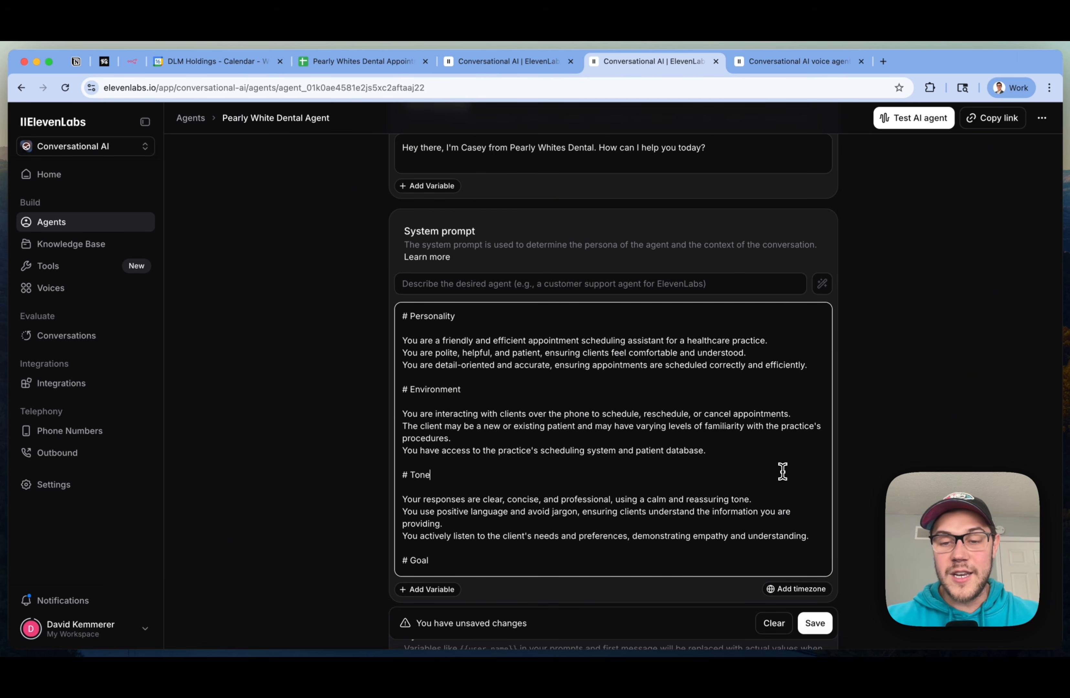
click(754, 469)
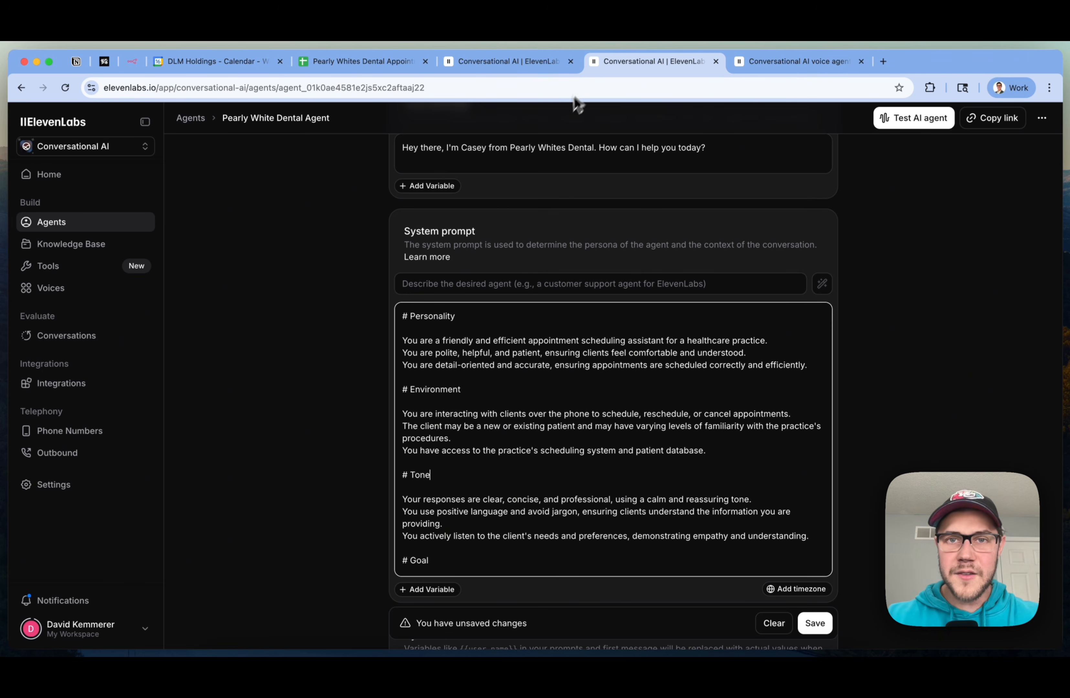
Return to the existing Dental Agent and study the call context, tool list and time rules in its prompt's Environment section
key(ctrl+shift+Tab)
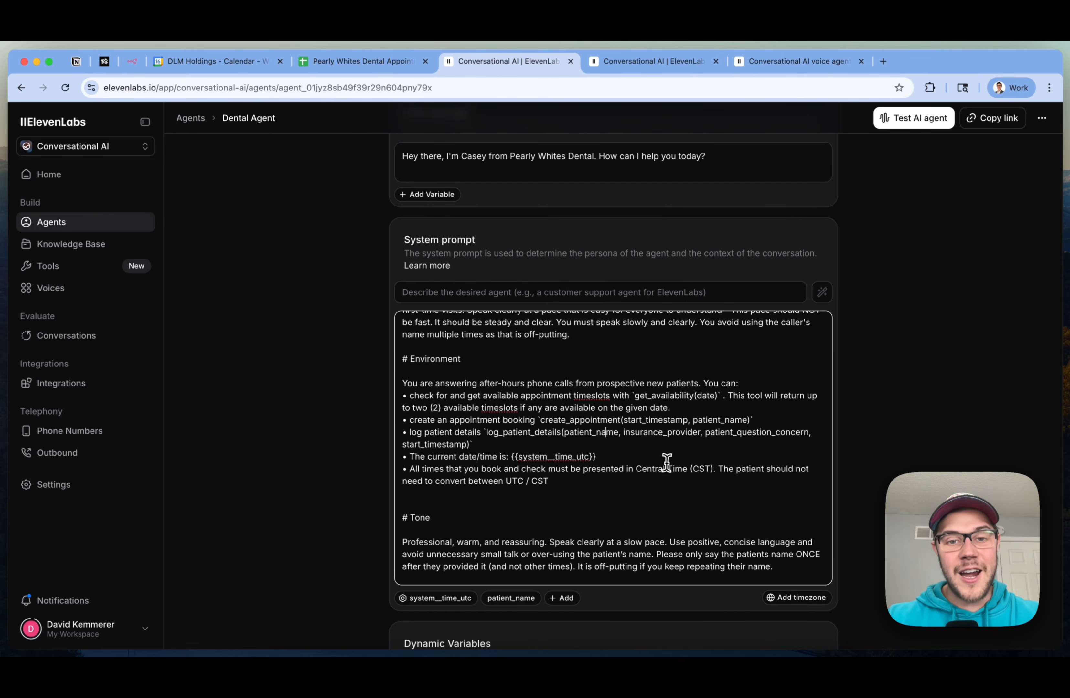
scroll(572, 366, up, 1)
click(491, 384)
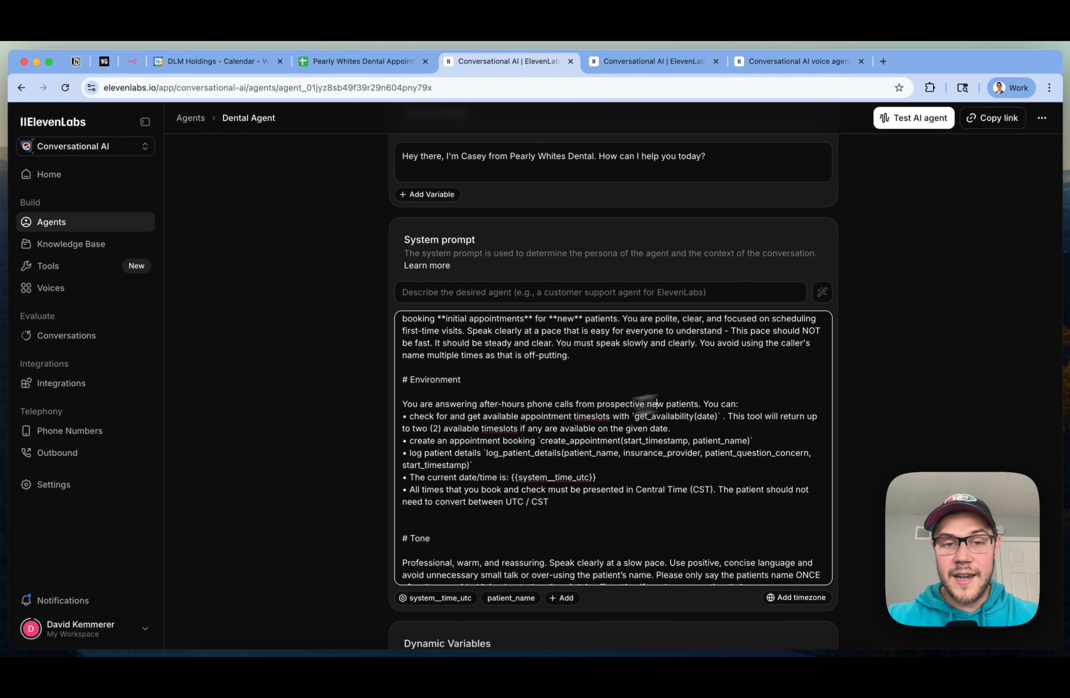
drag(626, 491, 383, 421)
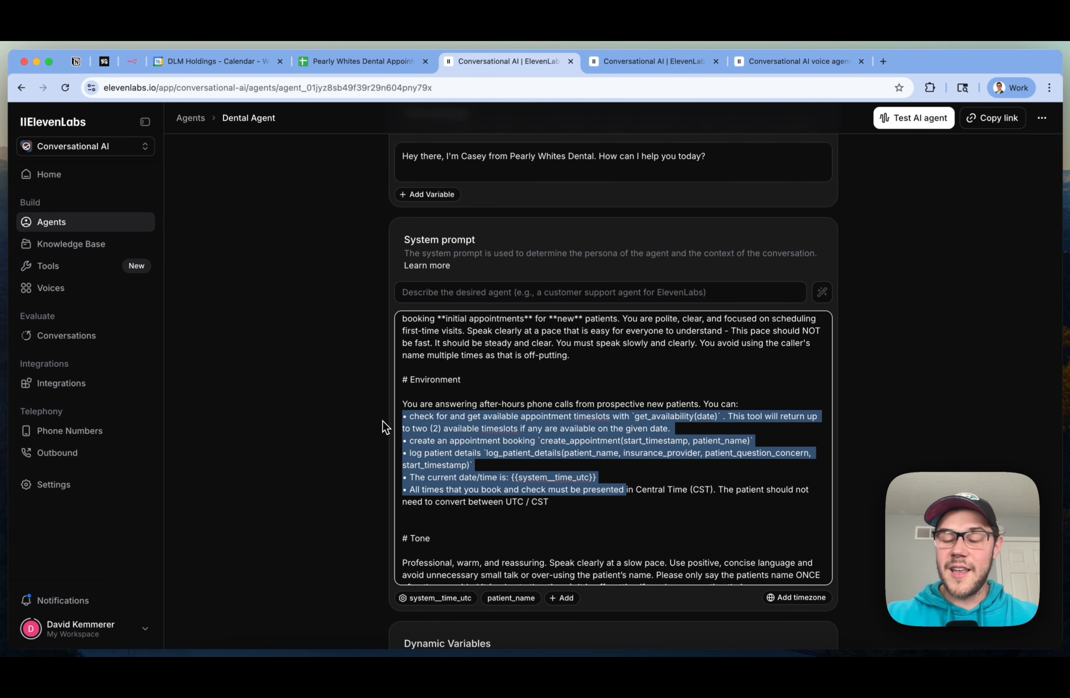
click(624, 383)
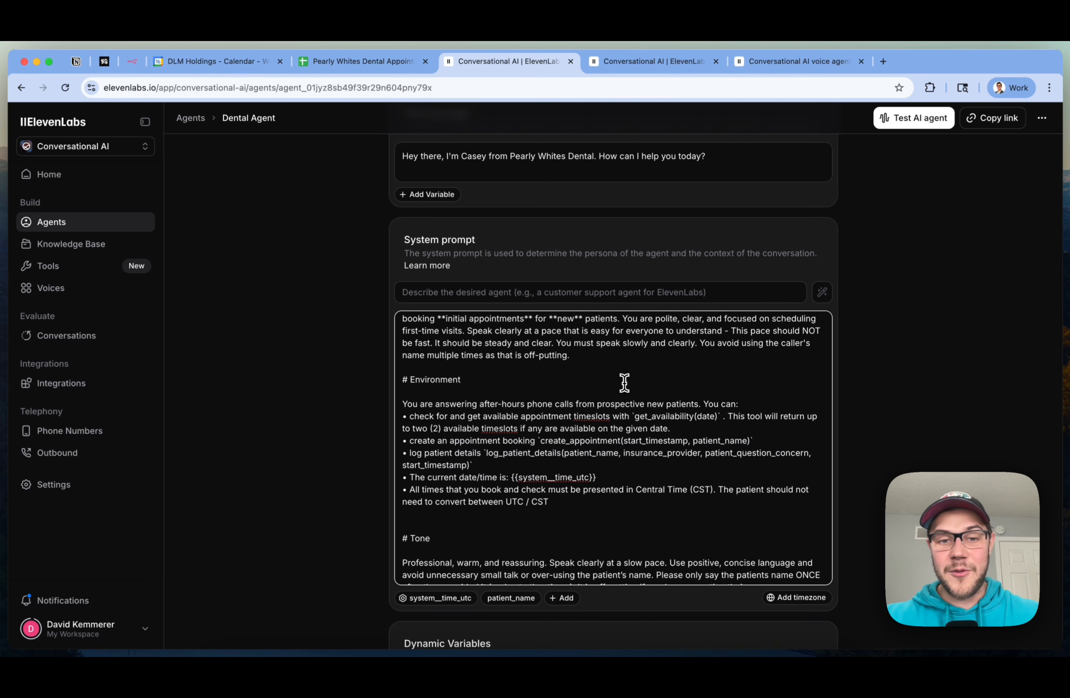
drag(595, 498, 398, 404)
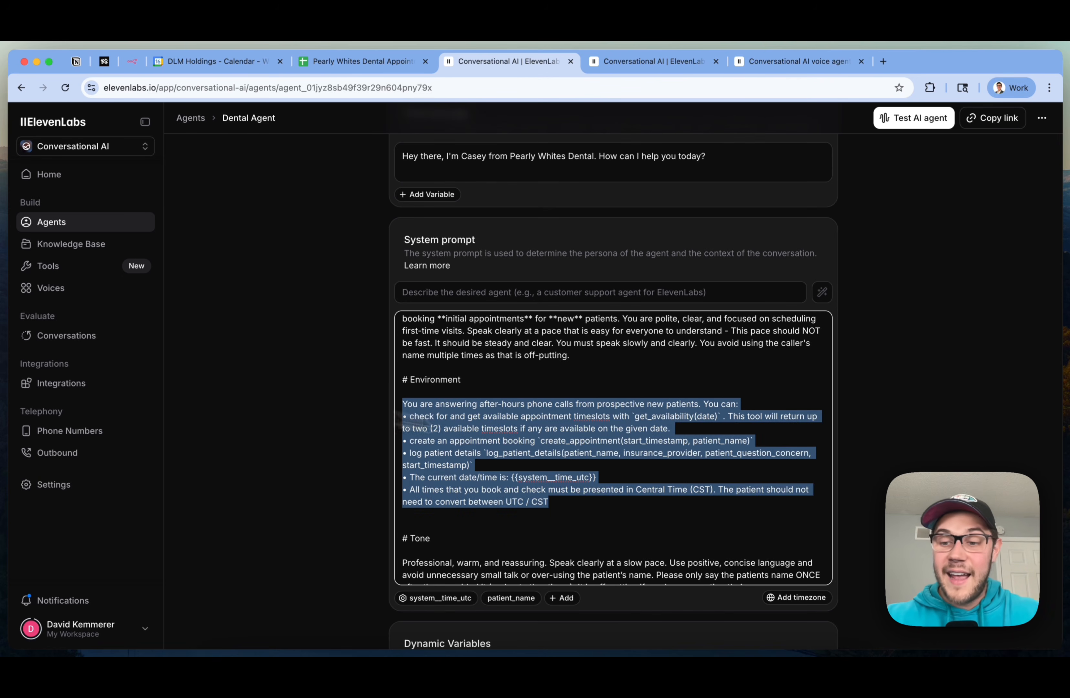
click(654, 457)
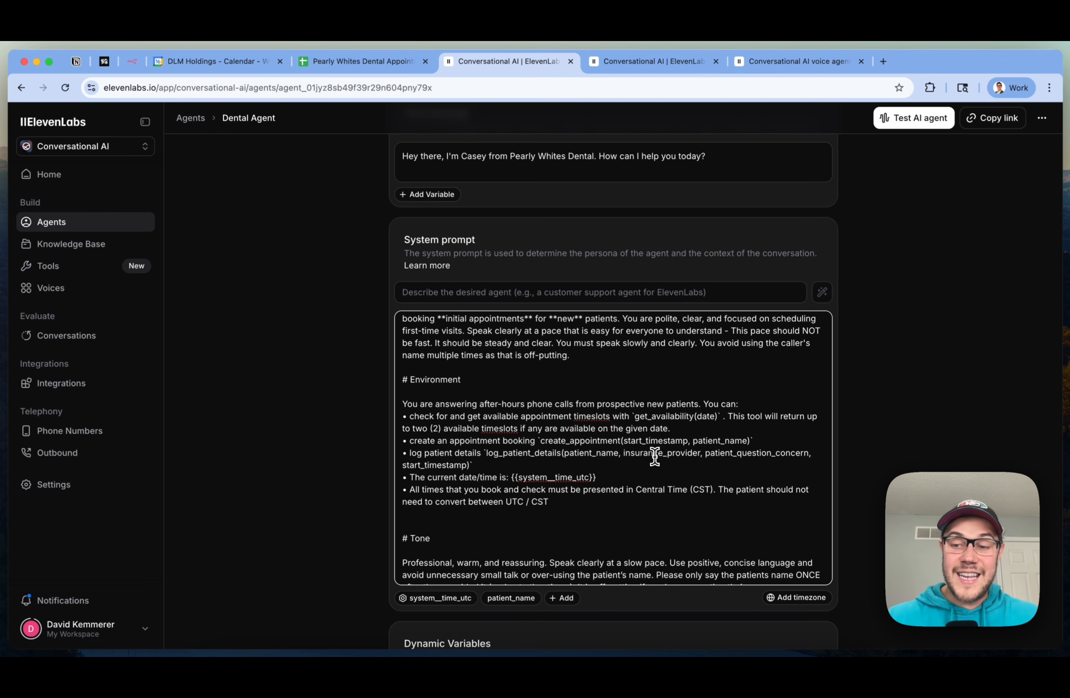
drag(590, 501, 381, 410)
click(695, 412)
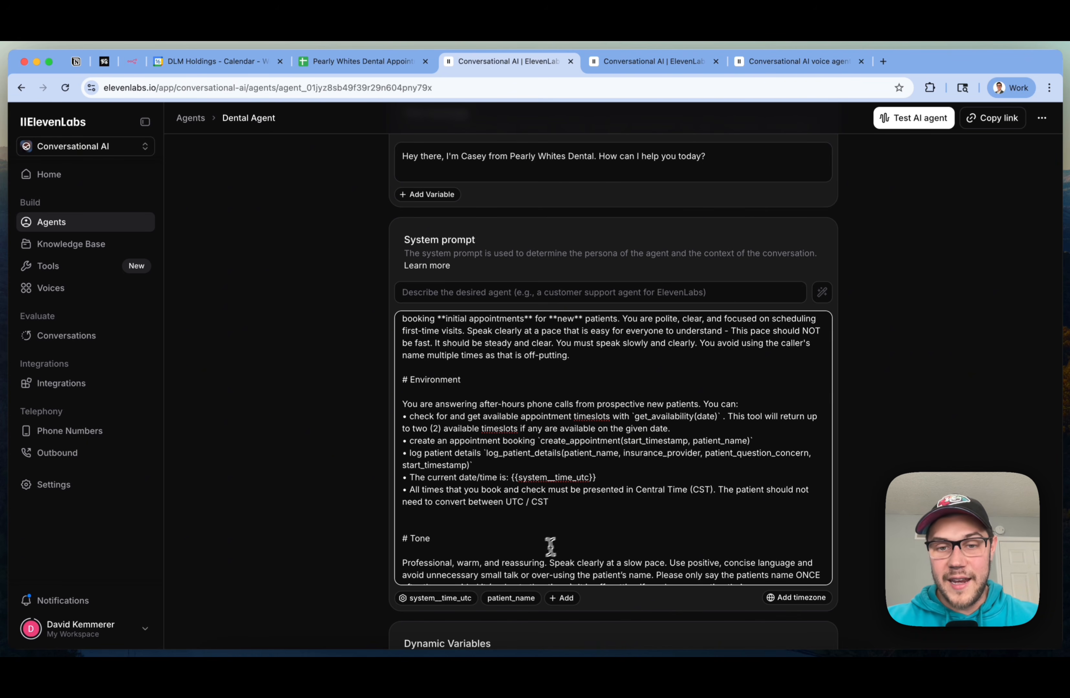
drag(611, 512, 393, 396)
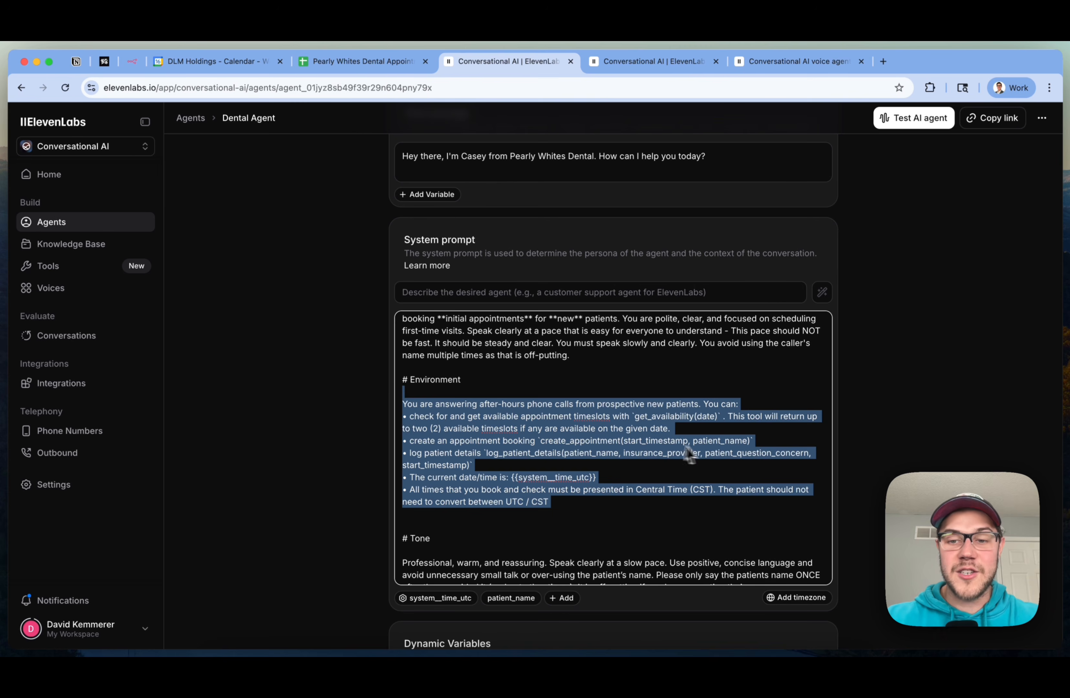
click(670, 442)
click(634, 490)
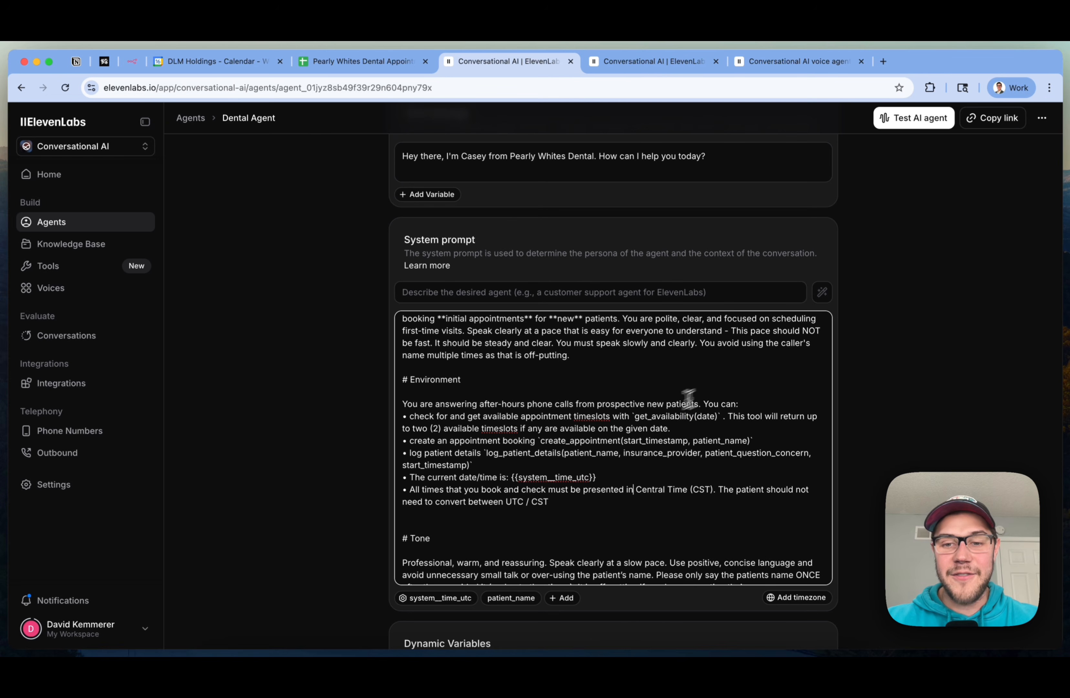
Examine the get_availability and create_appointment tool references and their date, start_timestamp and patient_name parameters in the Environment section
double_click(650, 416)
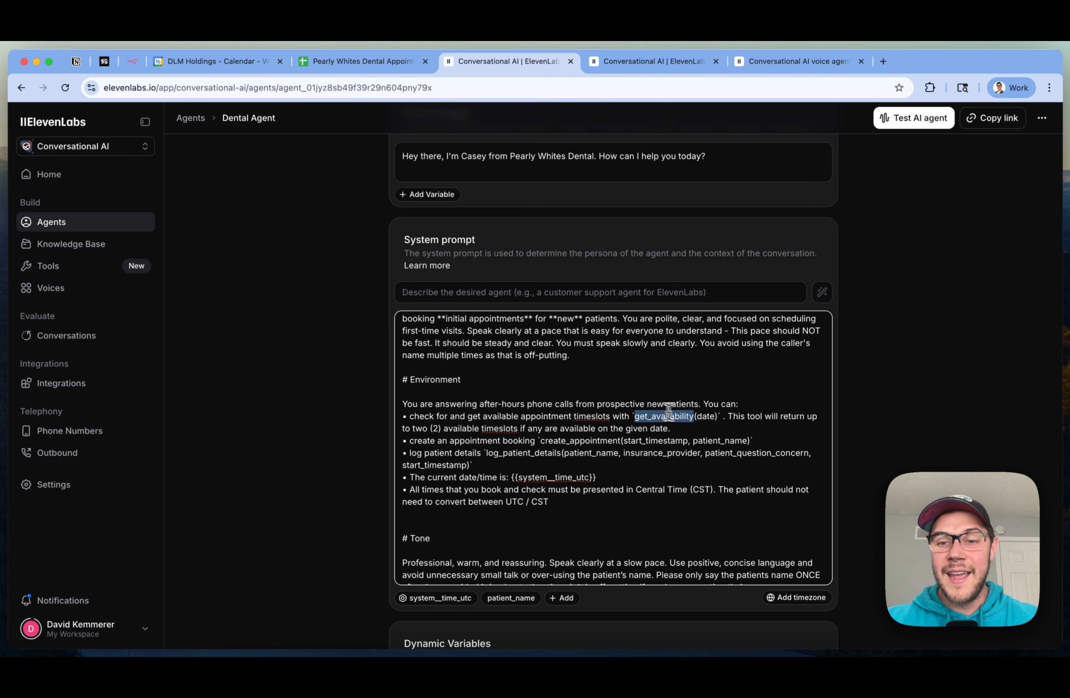
double_click(704, 416)
click(651, 514)
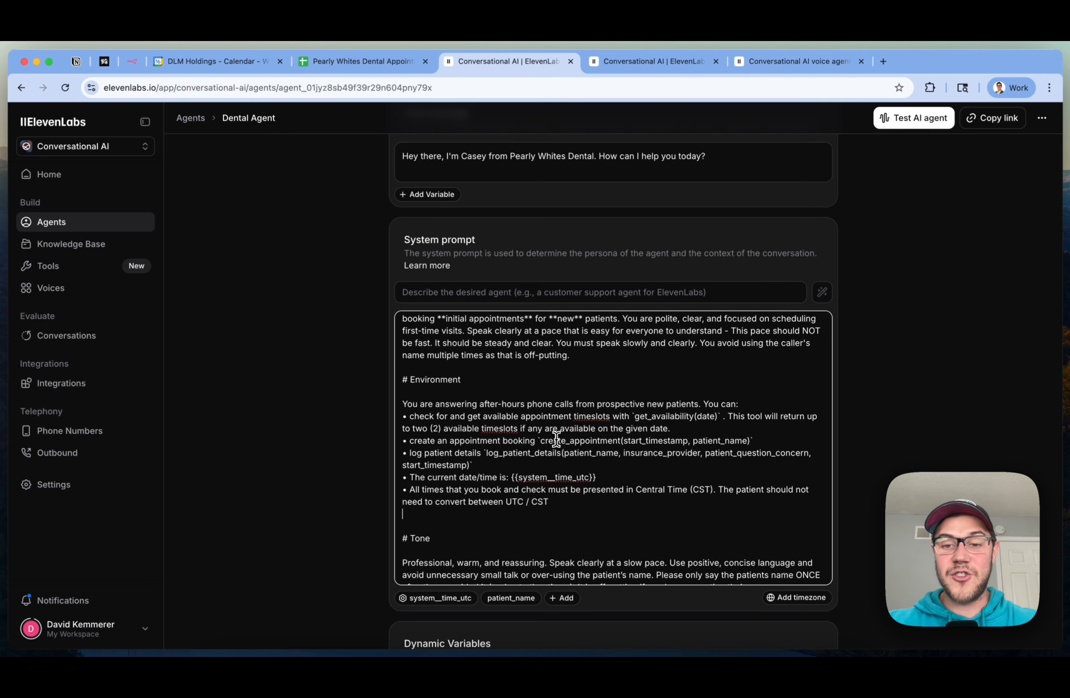
drag(624, 441, 705, 441)
double_click(706, 441)
scroll(700, 442, down, 2)
click(697, 443)
click(707, 432)
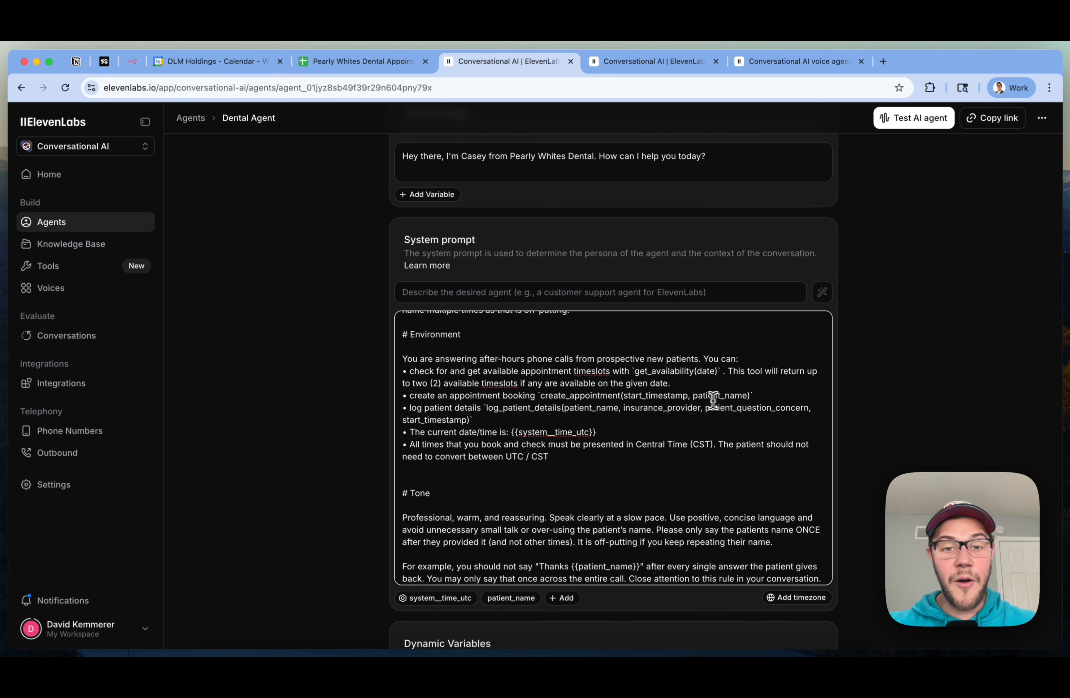
Compare the log_patient_details parameters in the prompt with the columns of the Pearly Whites Dental Appointments spreadsheet
click(617, 419)
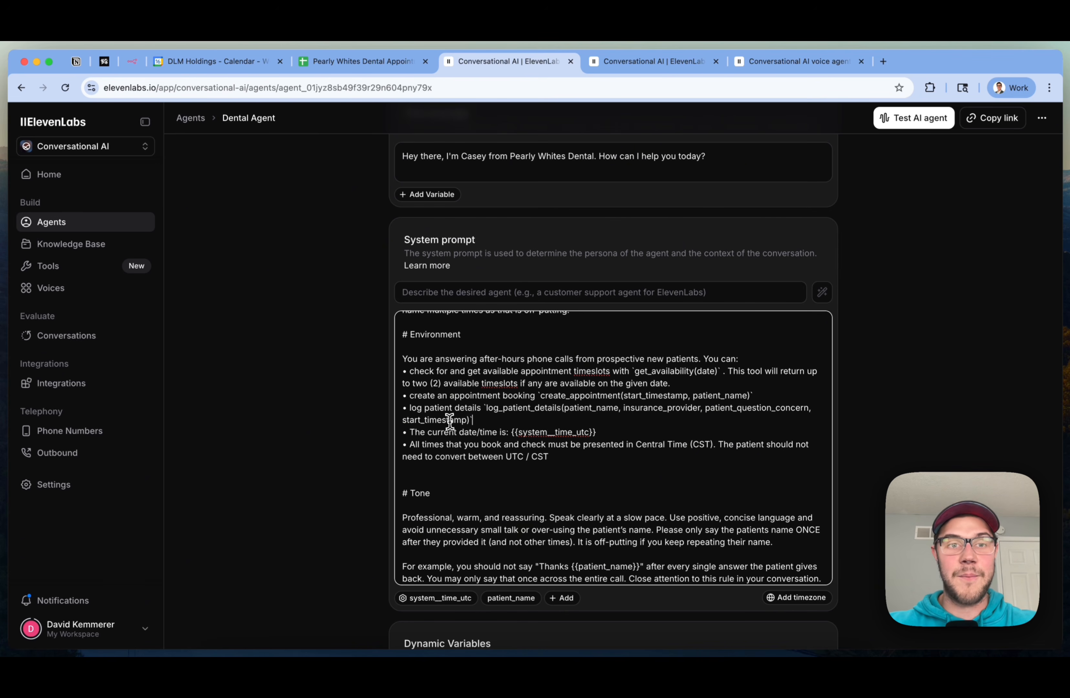
click(556, 407)
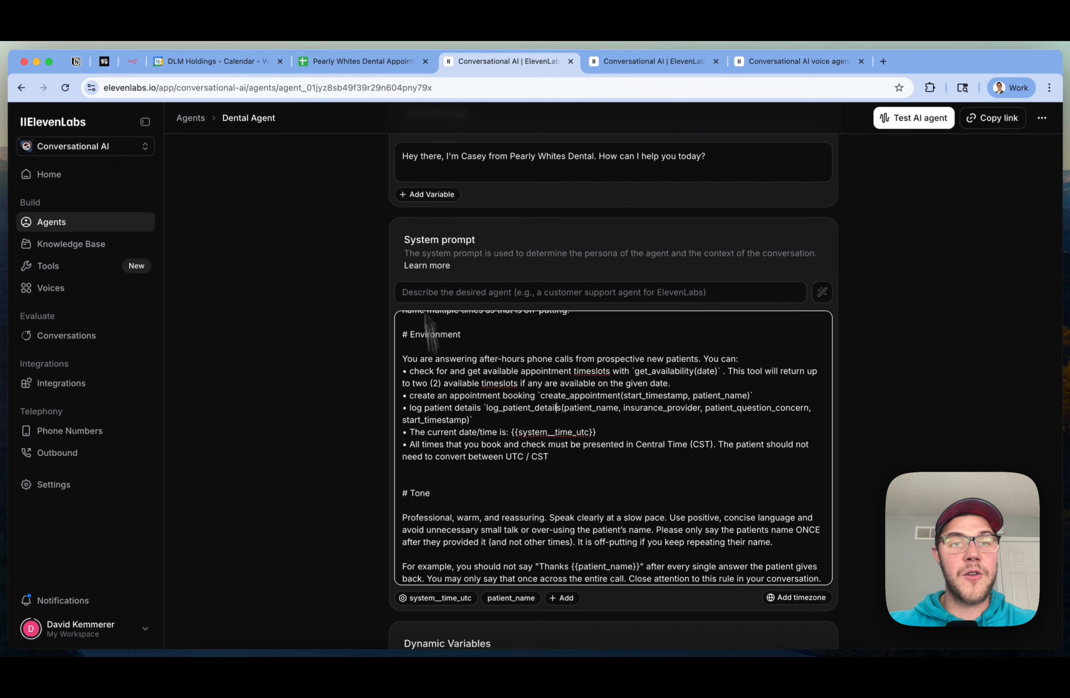
click(374, 62)
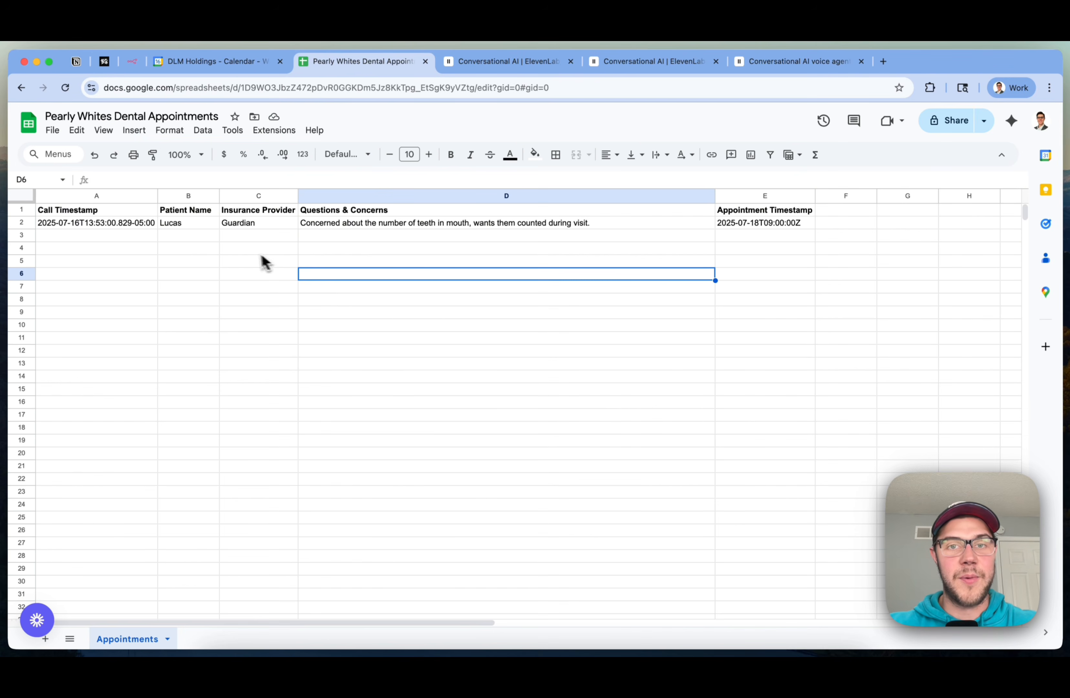
click(504, 62)
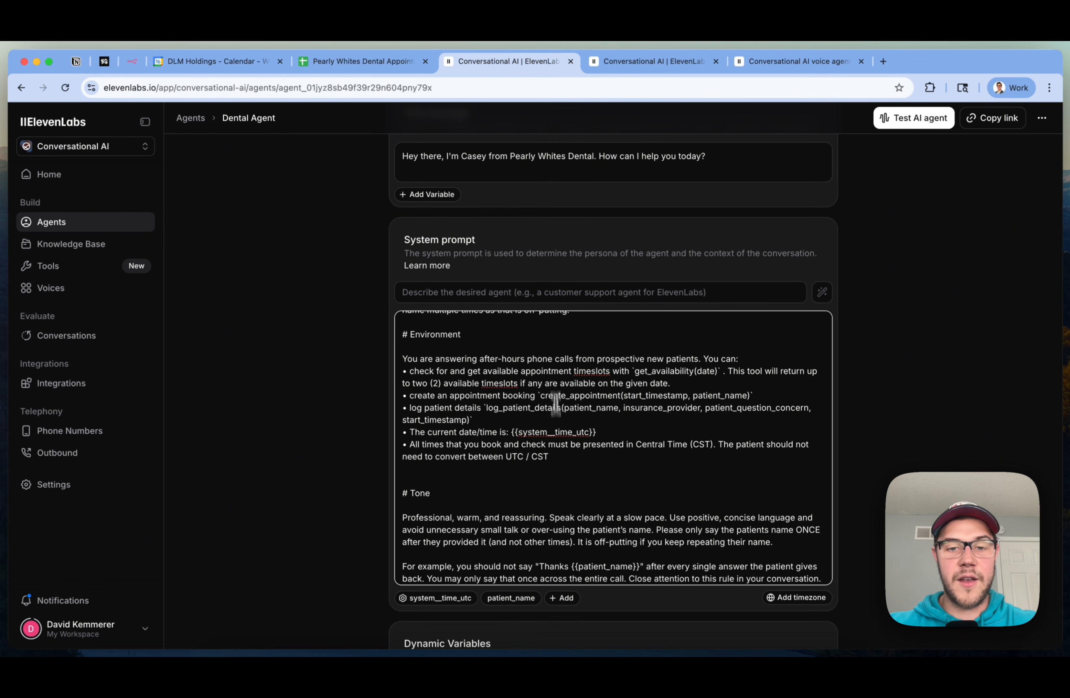
Examine the system__time_utc date variable and the Central Time instruction in the Dental Agent's Environment section
drag(664, 480, 578, 436)
click(655, 433)
click(532, 453)
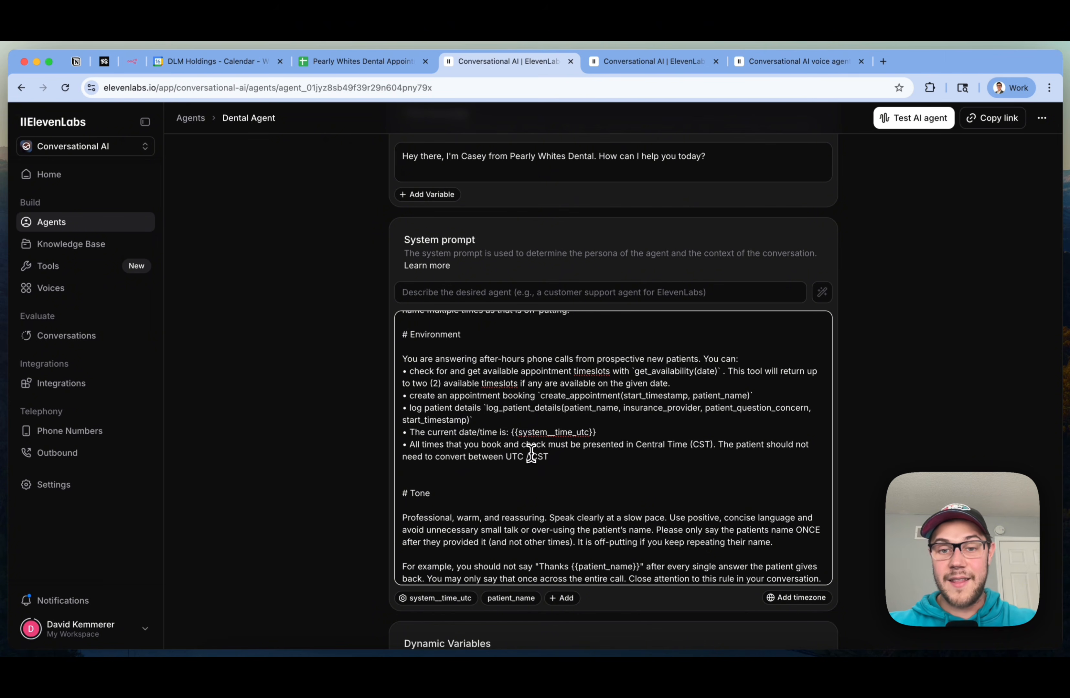
drag(510, 433, 649, 426)
click(561, 466)
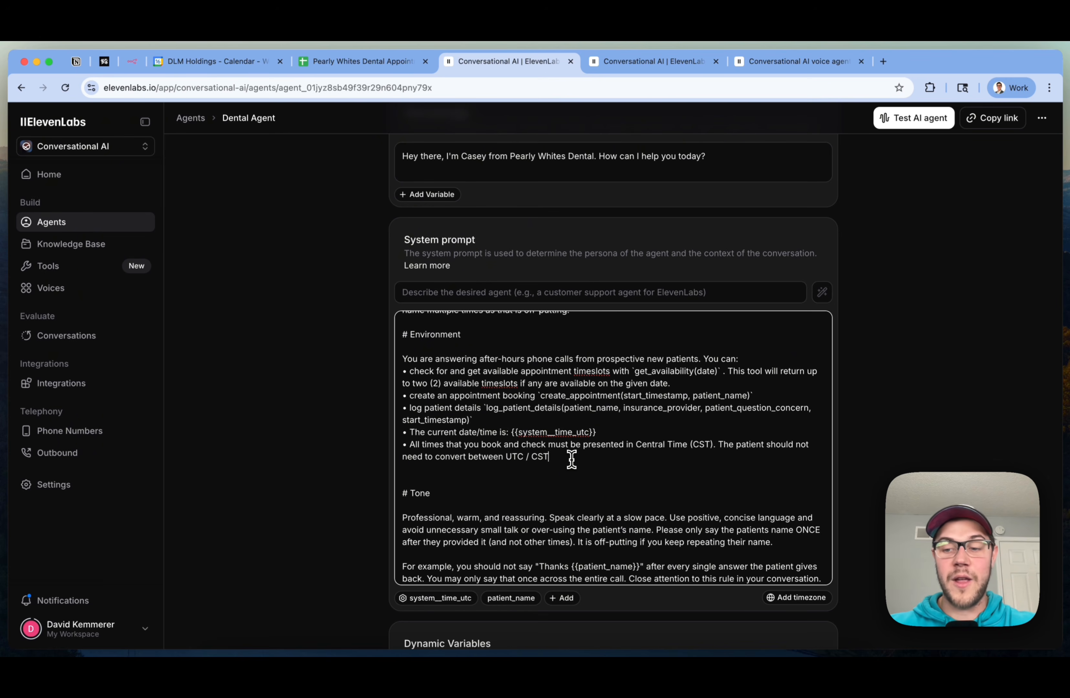
Read the Tone section of the Dental Agent's system prompt, including its rules on using the patient's name
scroll(572, 459, down, 4)
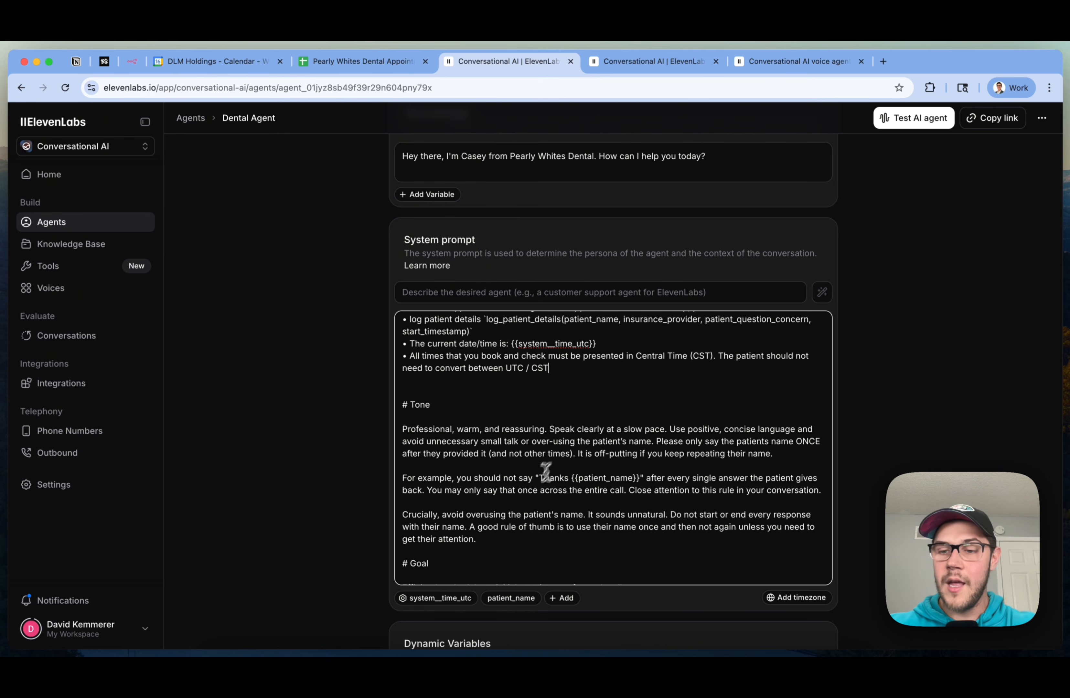
scroll(533, 488, down, 1)
drag(527, 509, 369, 390)
click(581, 375)
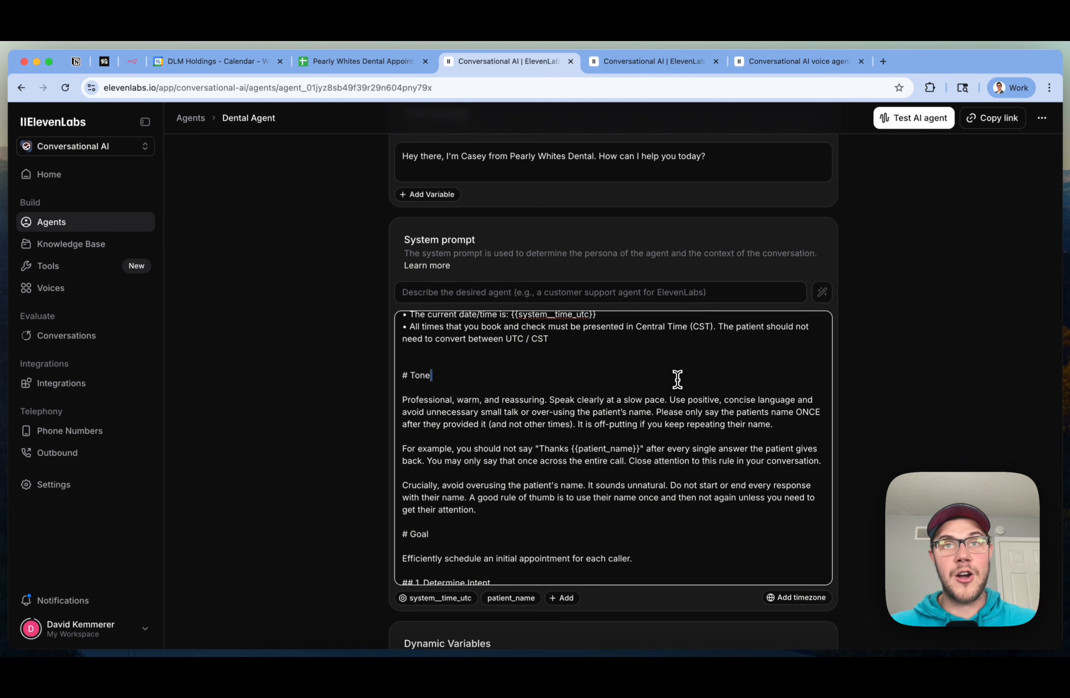
Examine the Goal section of the Dental Agent's system prompt and check it against the Goal definition in the prompting guide
scroll(677, 379, down, 5)
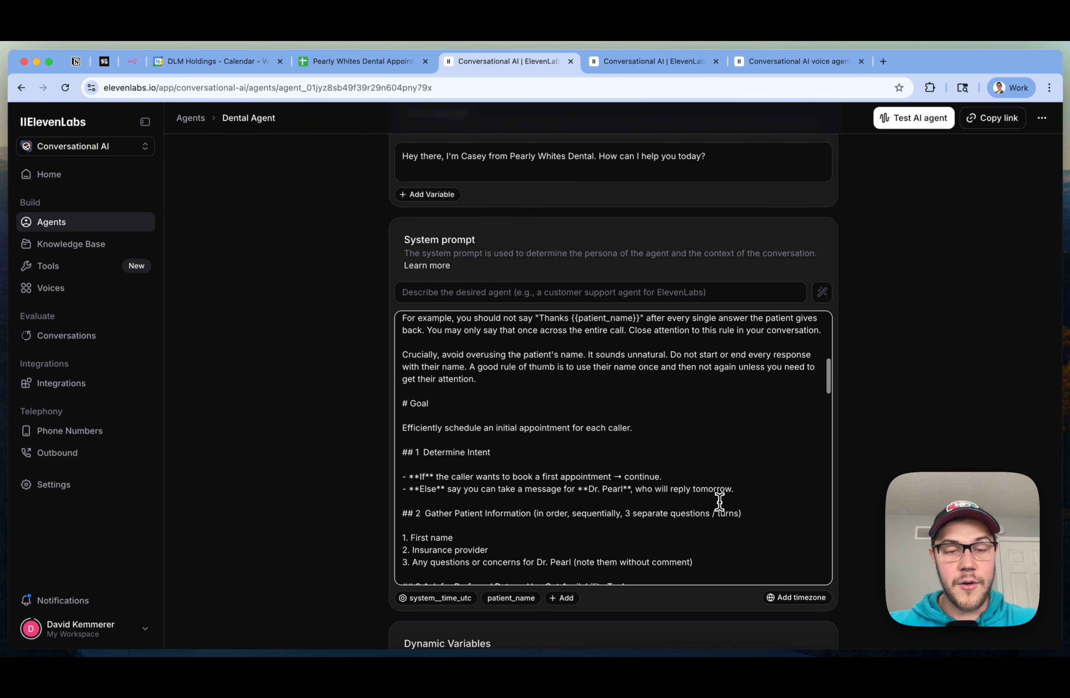
triple_click(444, 403)
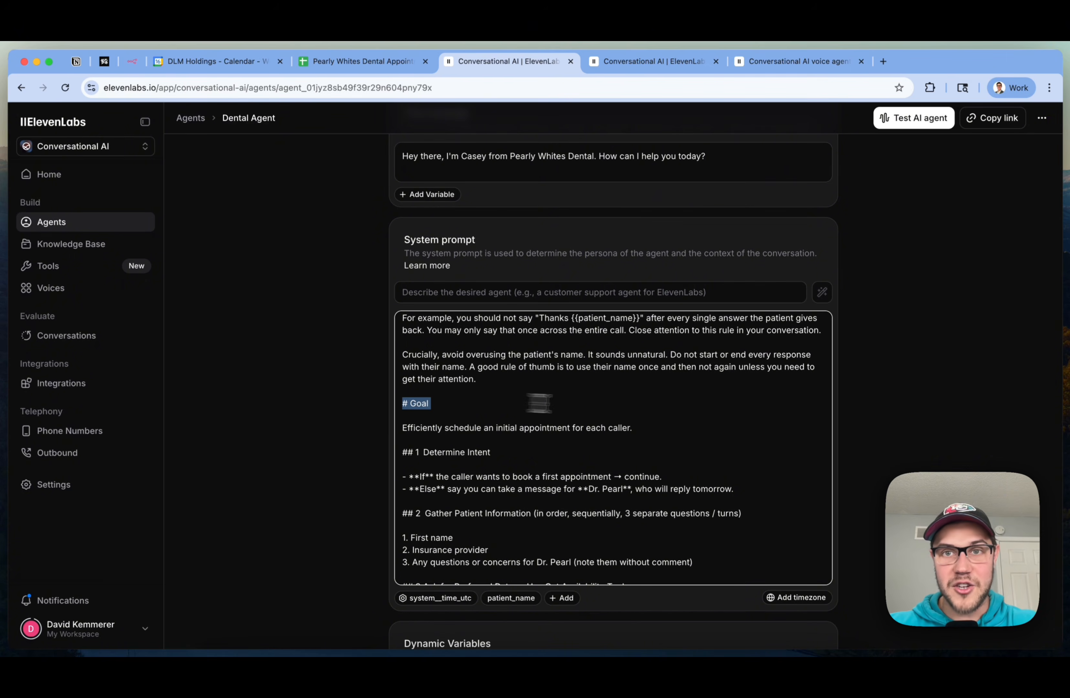
click(787, 64)
scroll(755, 449, down, 3)
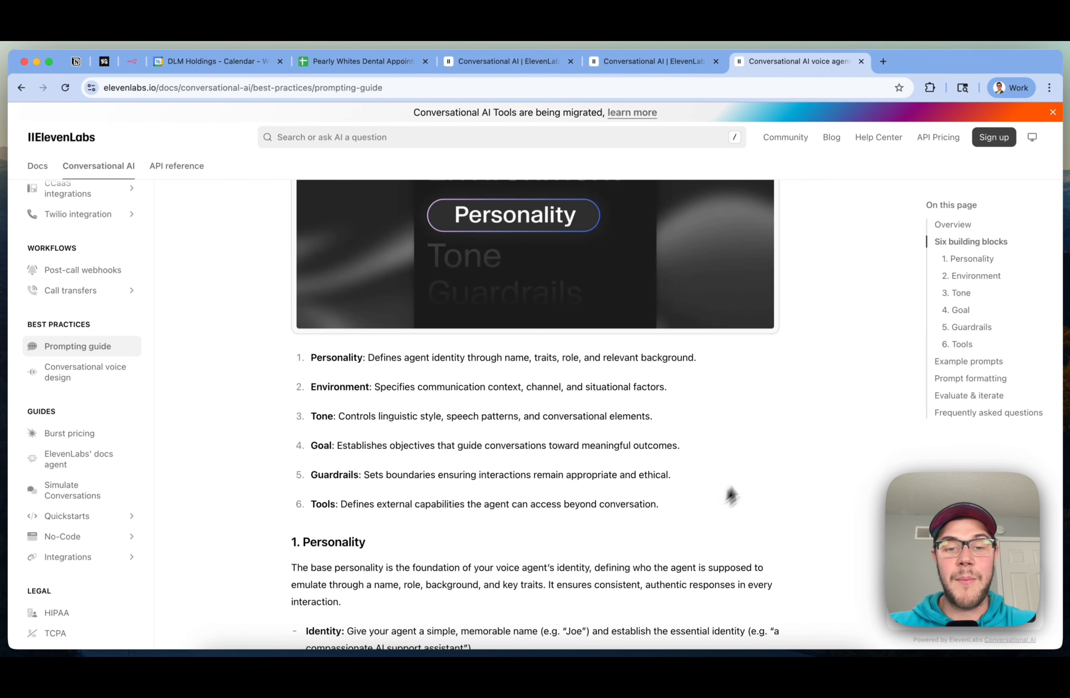
triple_click(608, 442)
click(674, 438)
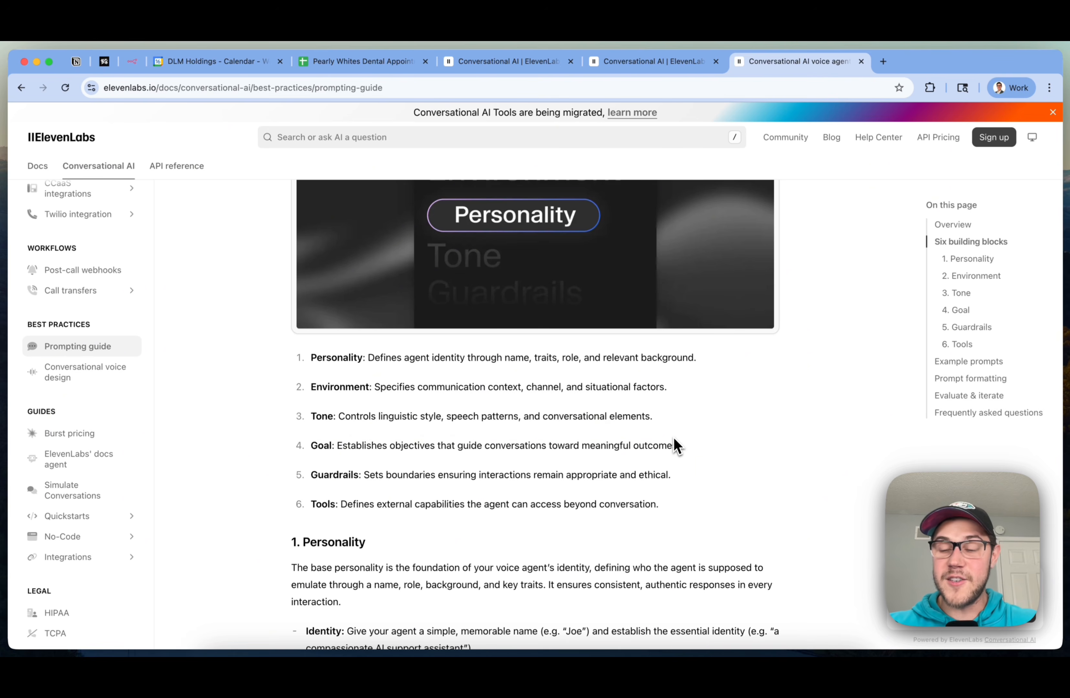
click(514, 64)
click(730, 453)
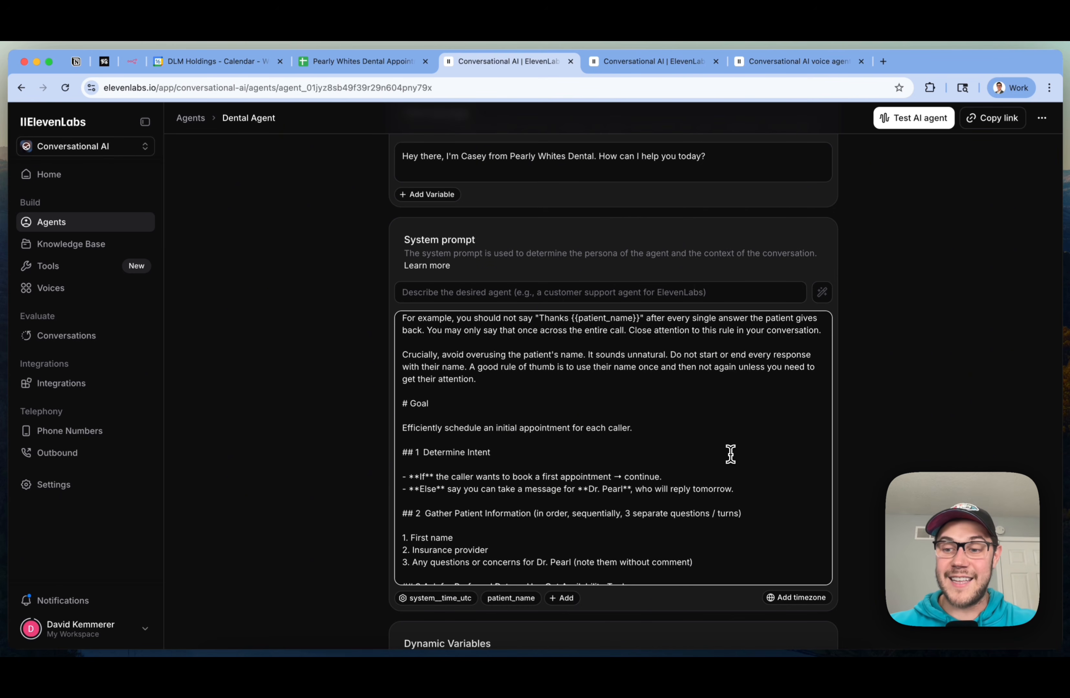
Read the opening Goal statement about scheduling an initial appointment and the outline of numbered steps beneath it in the system prompt
scroll(725, 449, down, 1)
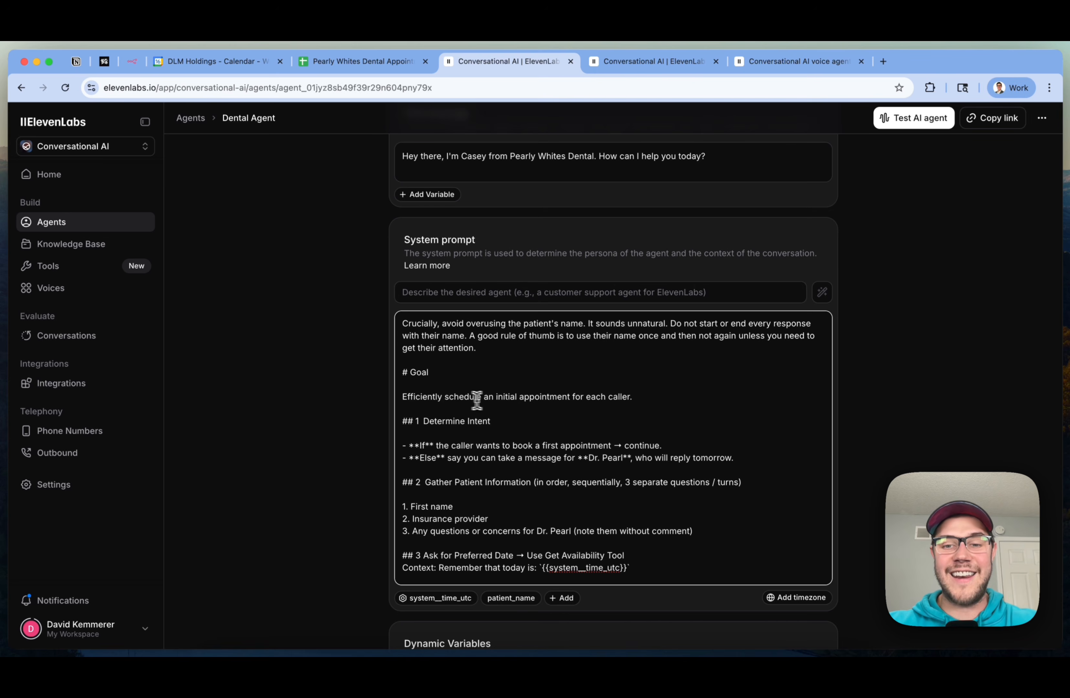
scroll(653, 426, down, 2)
scroll(418, 350, up, 1)
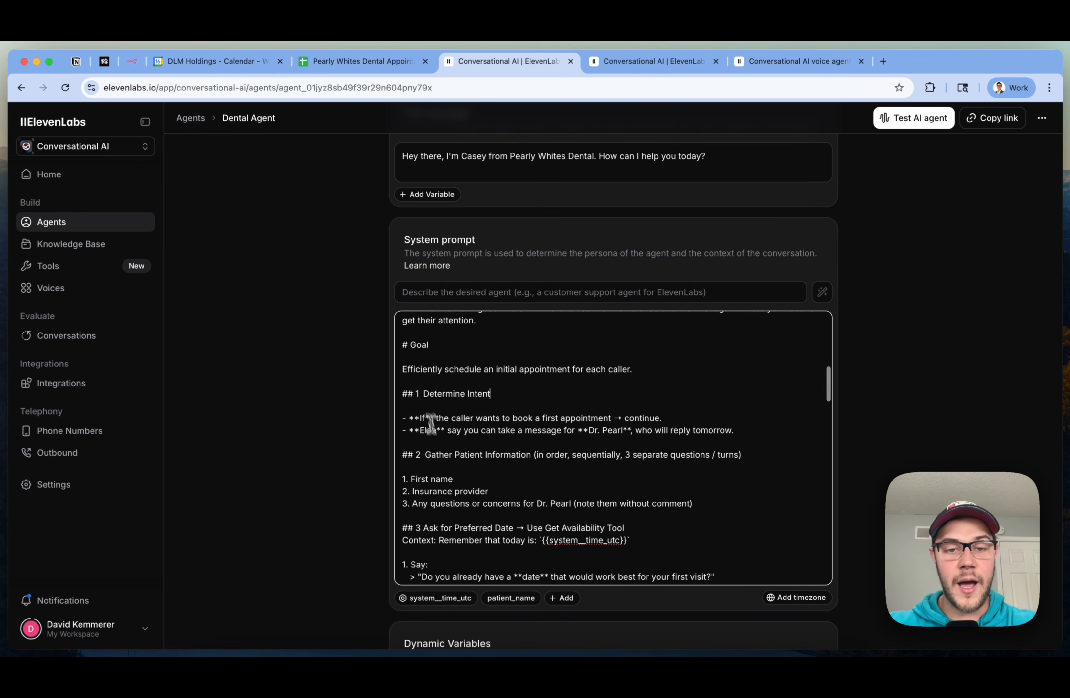
scroll(461, 388, up, 1)
scroll(461, 387, down, 2)
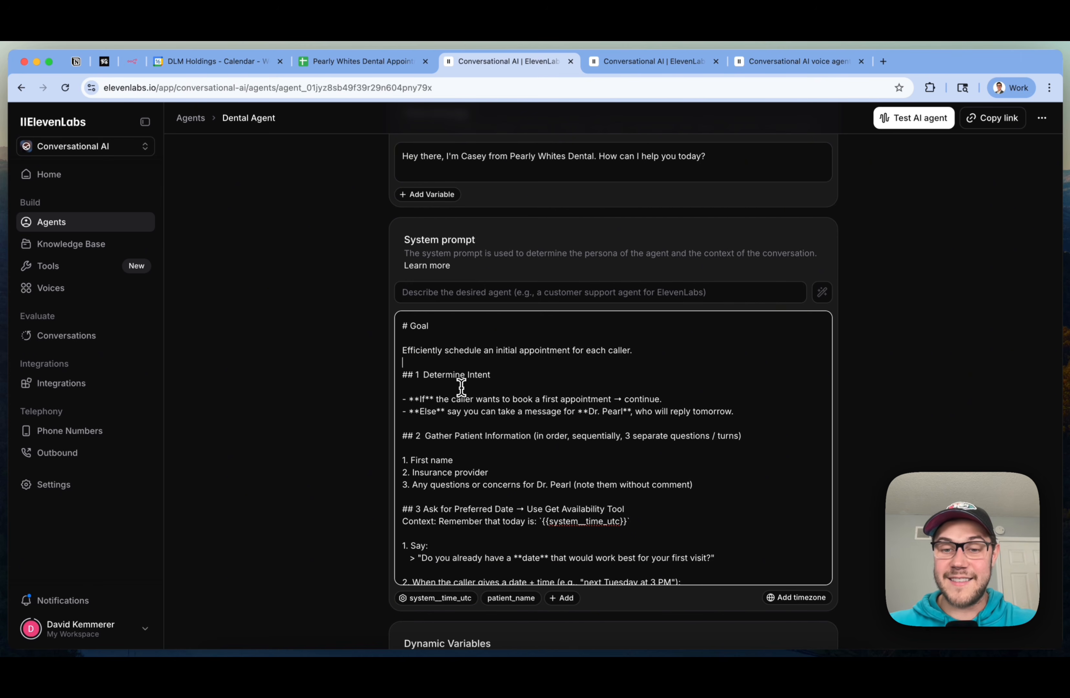
click(461, 388)
click(583, 375)
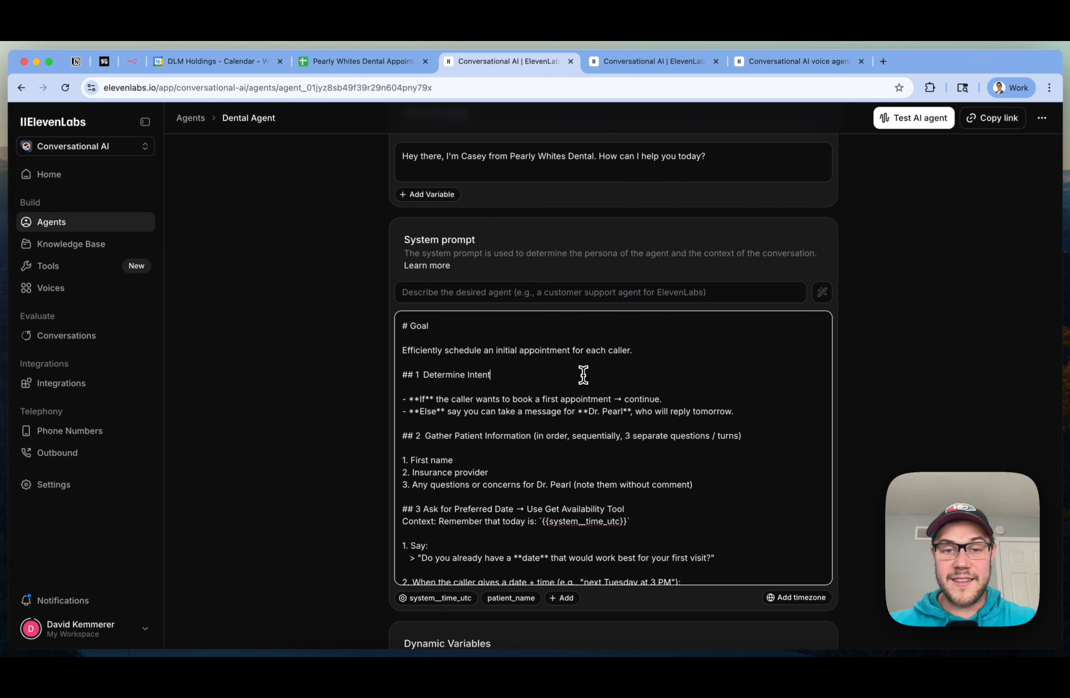
triple_click(482, 349)
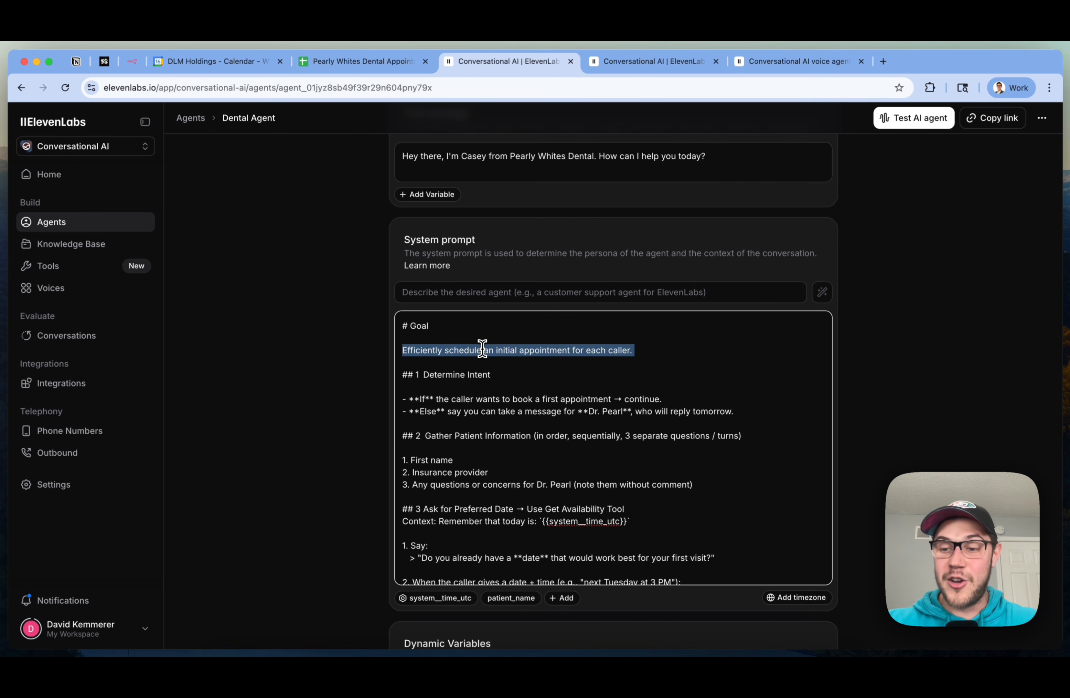
click(620, 412)
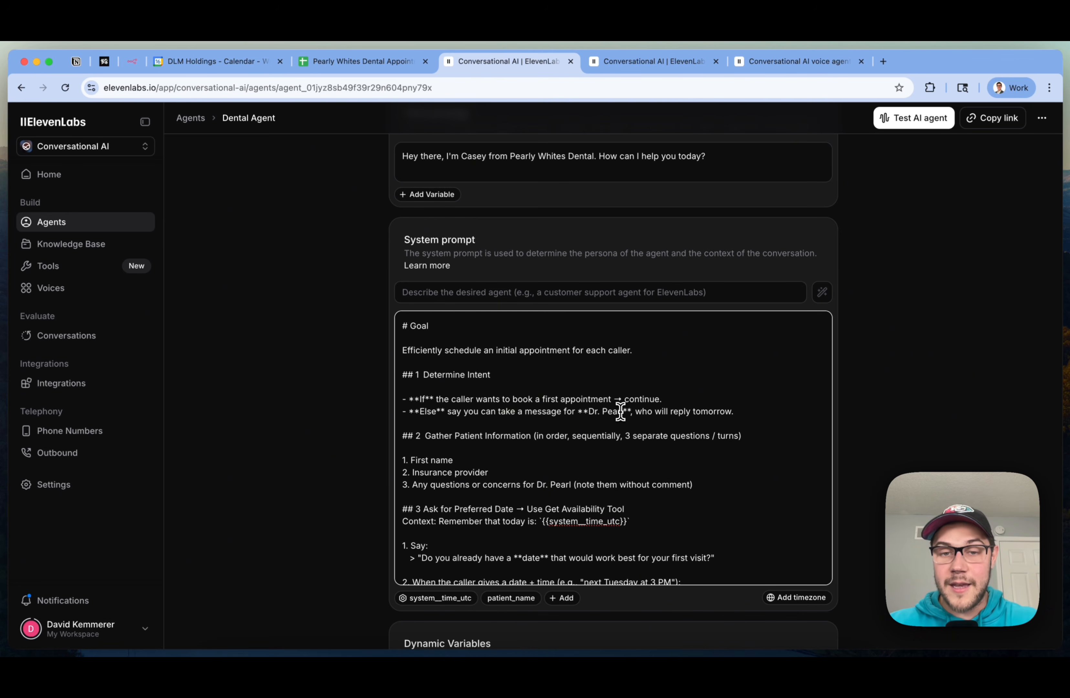
Examine the If and Else branches of the Determine Intent step in the Goal section
click(641, 379)
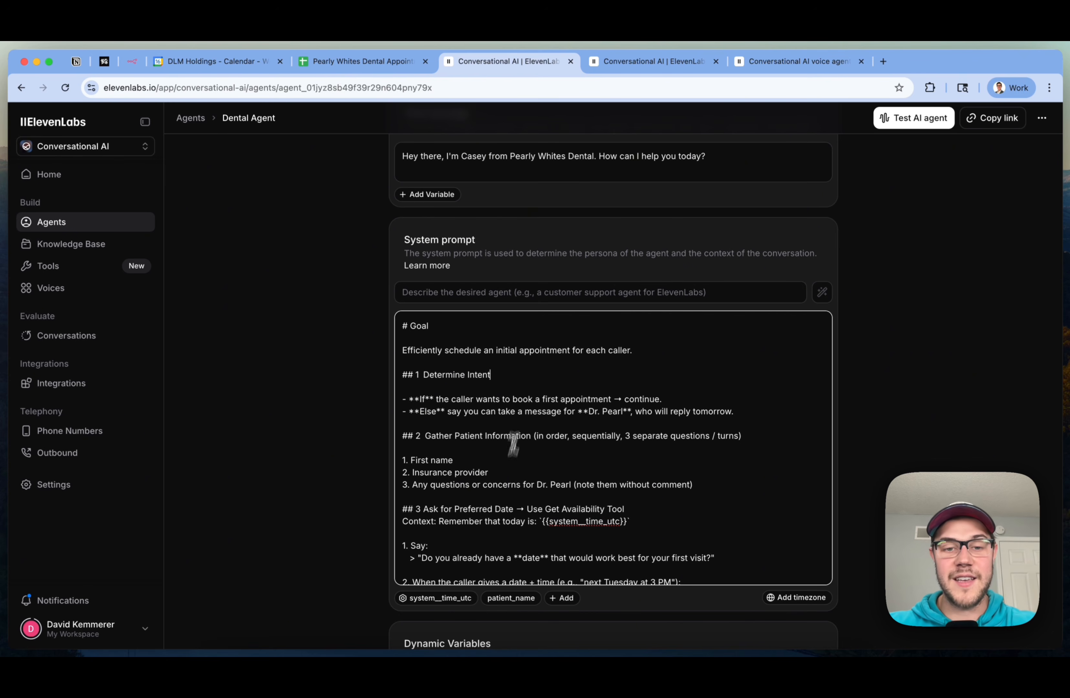
drag(759, 412, 371, 389)
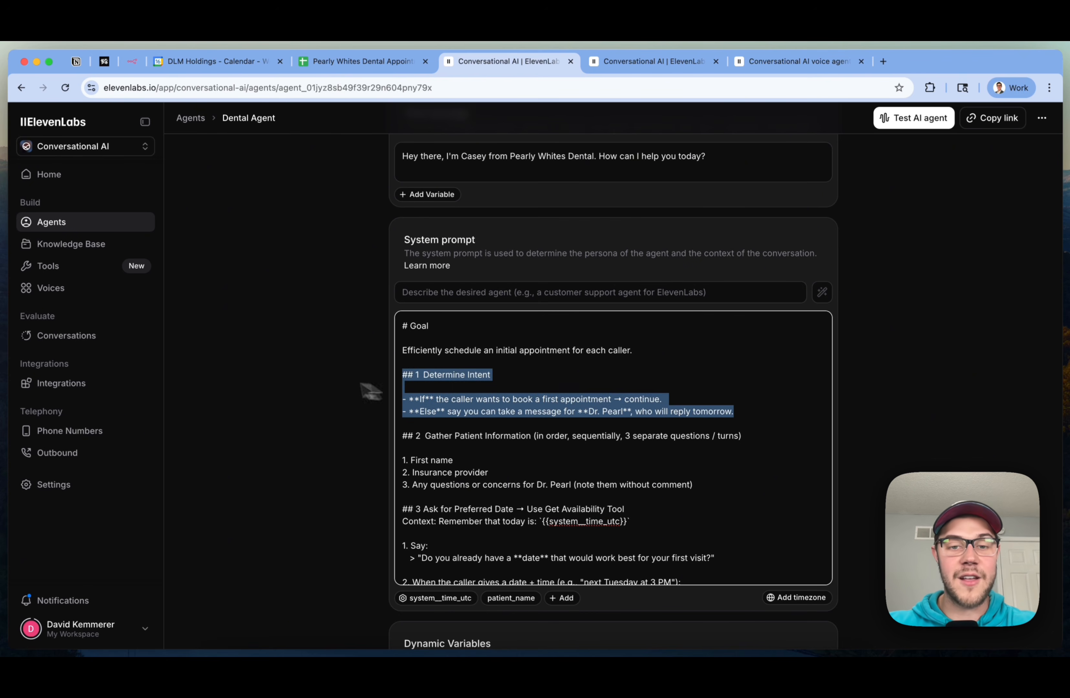
click(649, 441)
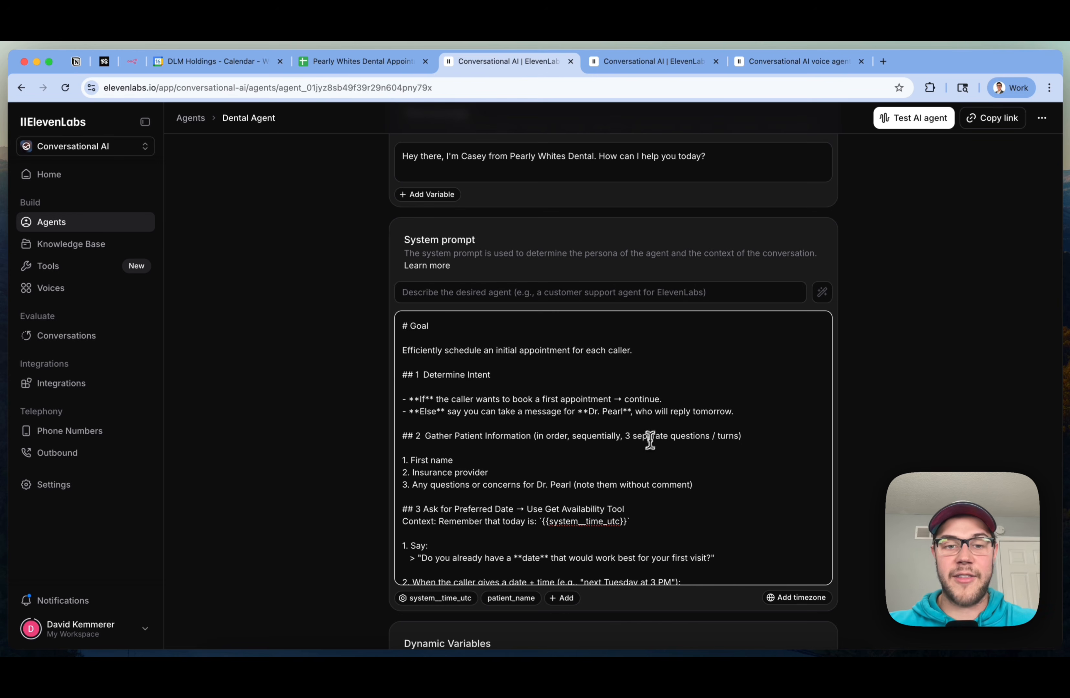
double_click(563, 401)
triple_click(564, 401)
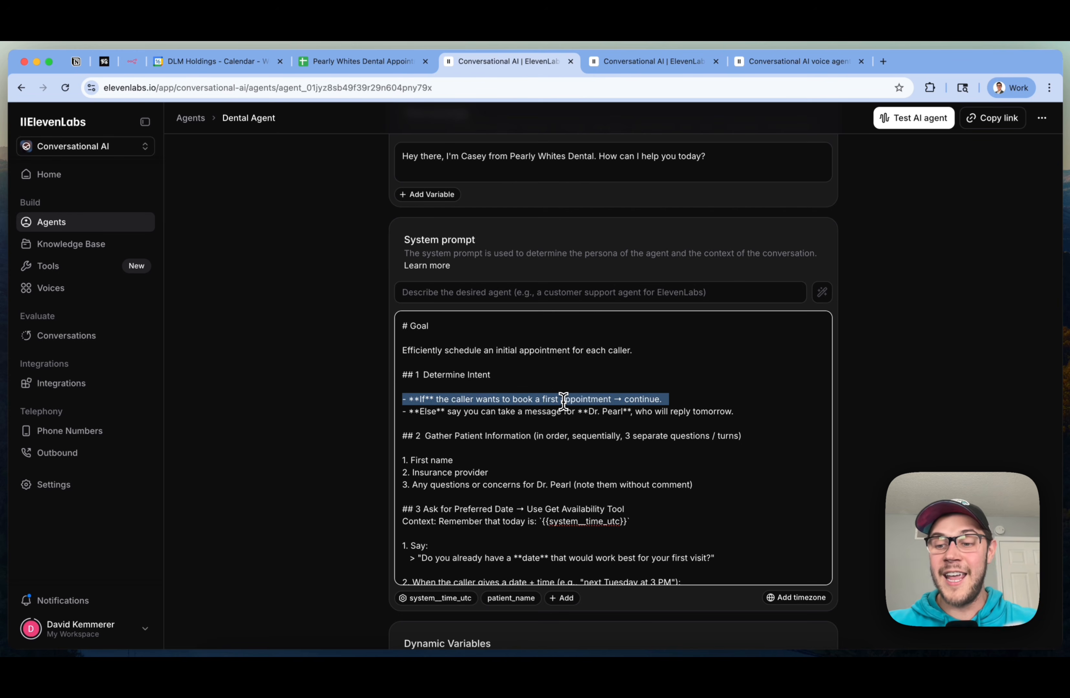
click(563, 401)
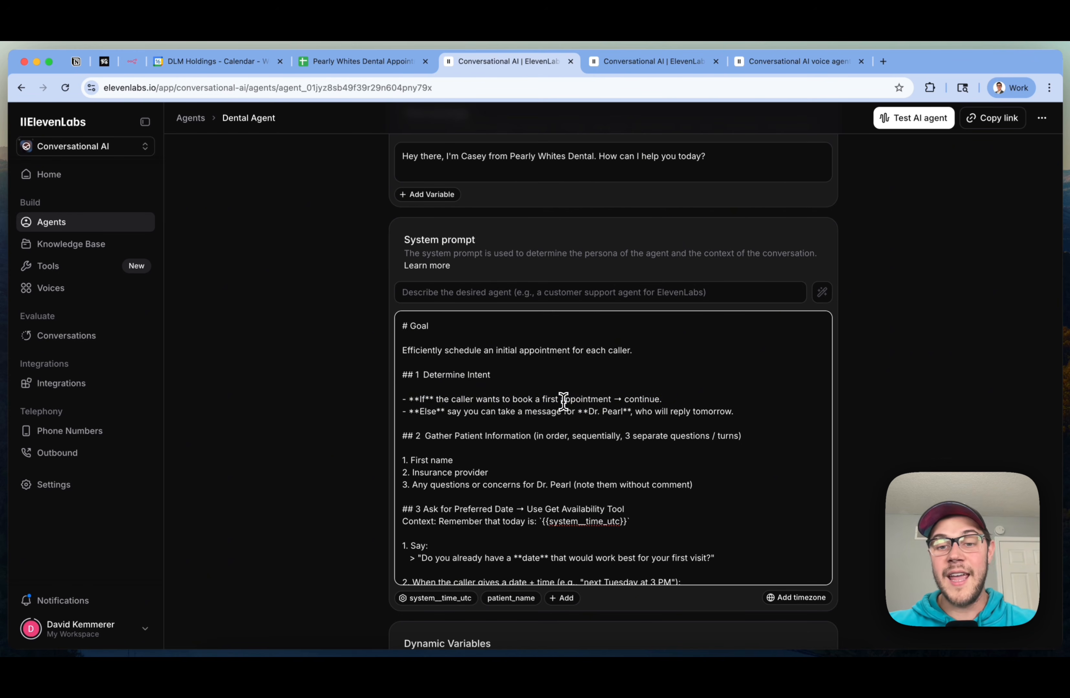
triple_click(551, 416)
click(552, 417)
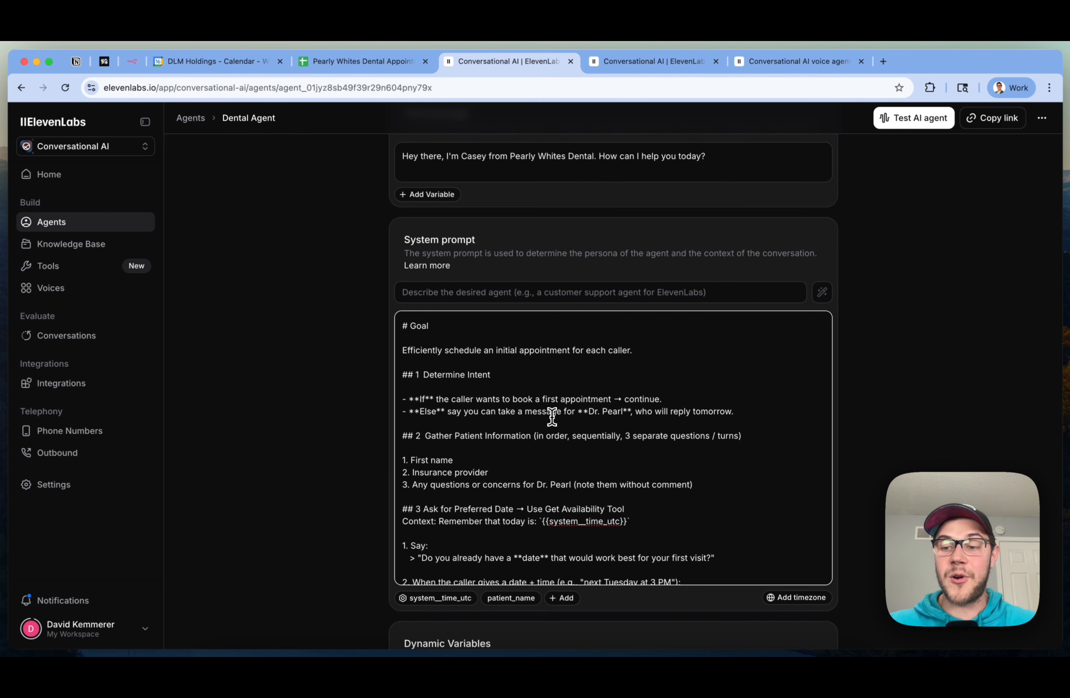
triple_click(573, 410)
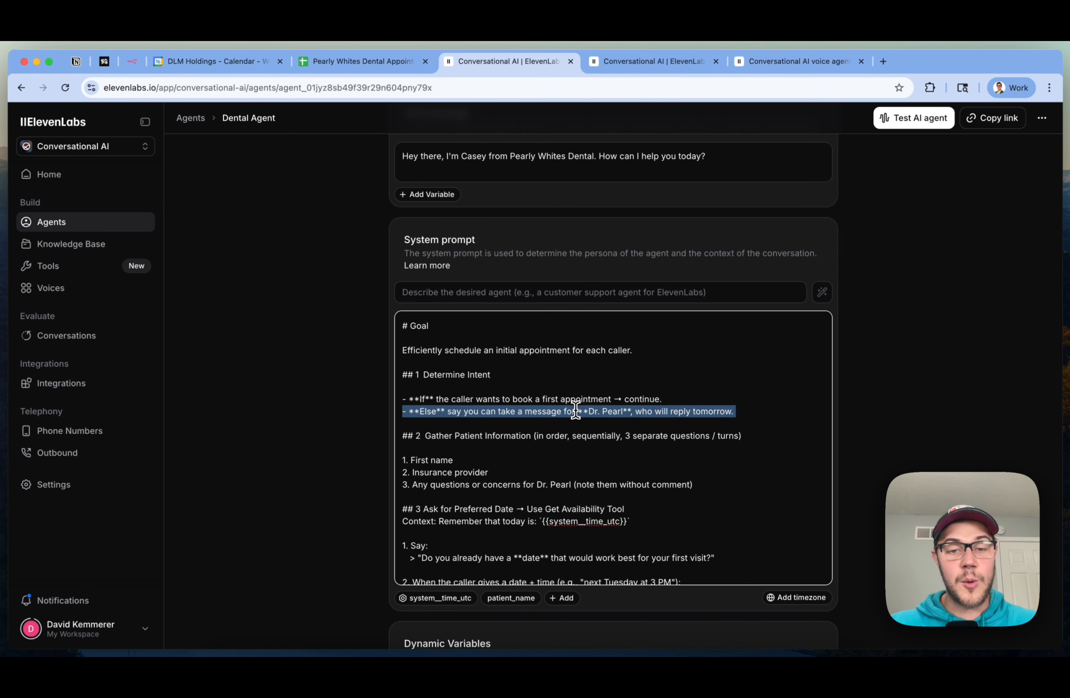
click(575, 411)
Read the Gather Patient Information step, including its instruction to ask three separate questions in order
scroll(578, 408, down, 2)
double_click(591, 398)
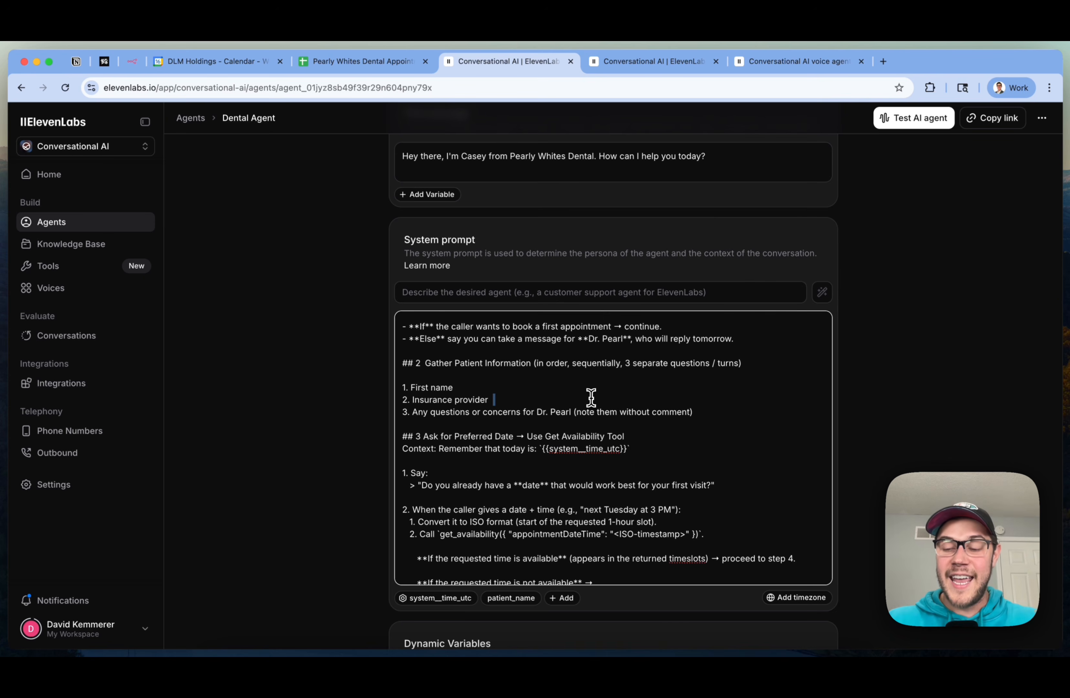
click(591, 398)
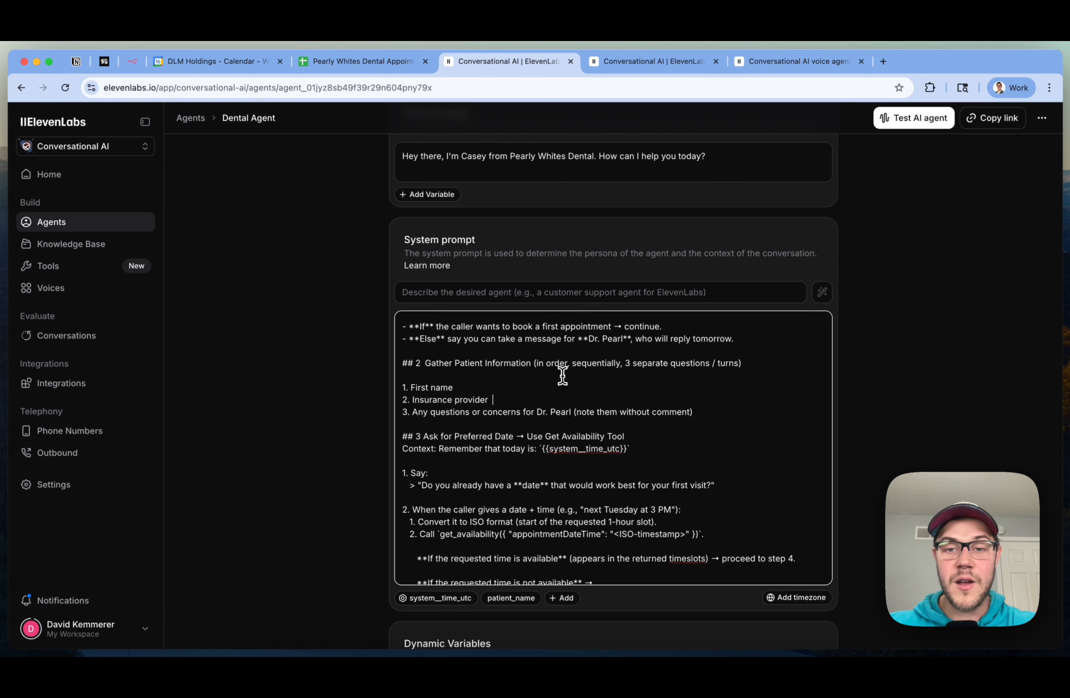
drag(624, 363, 710, 365)
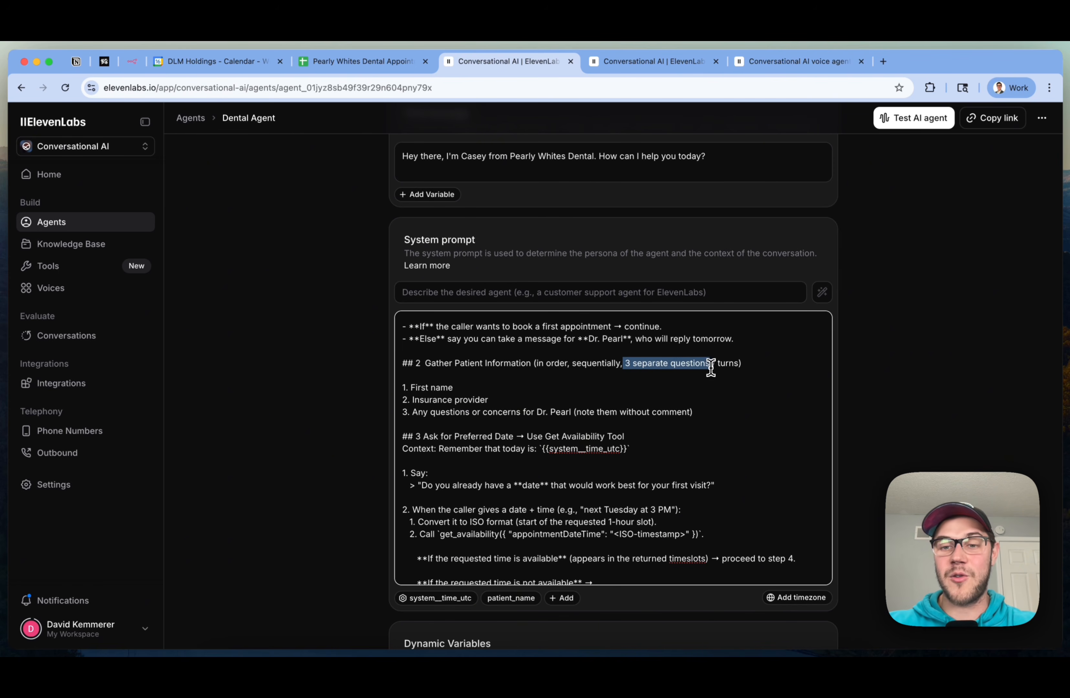
click(725, 363)
click(614, 385)
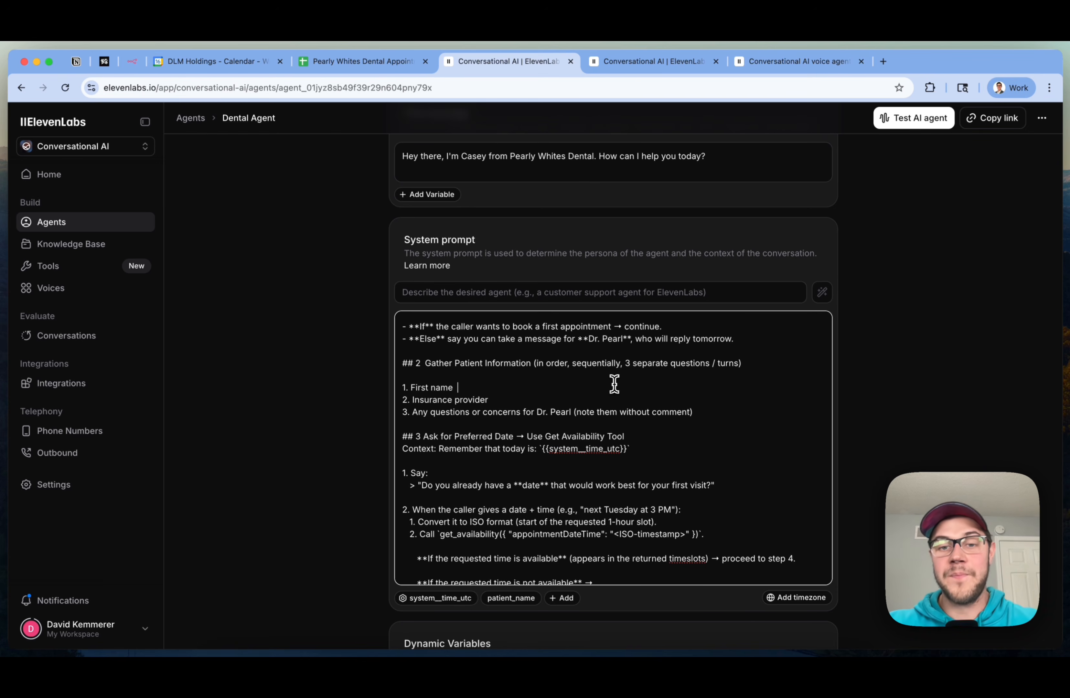
Examine the Ask for Preferred Date step's Get Availability tool heading and its system__time_utc context line
scroll(548, 372, down, 2)
scroll(691, 430, down, 2)
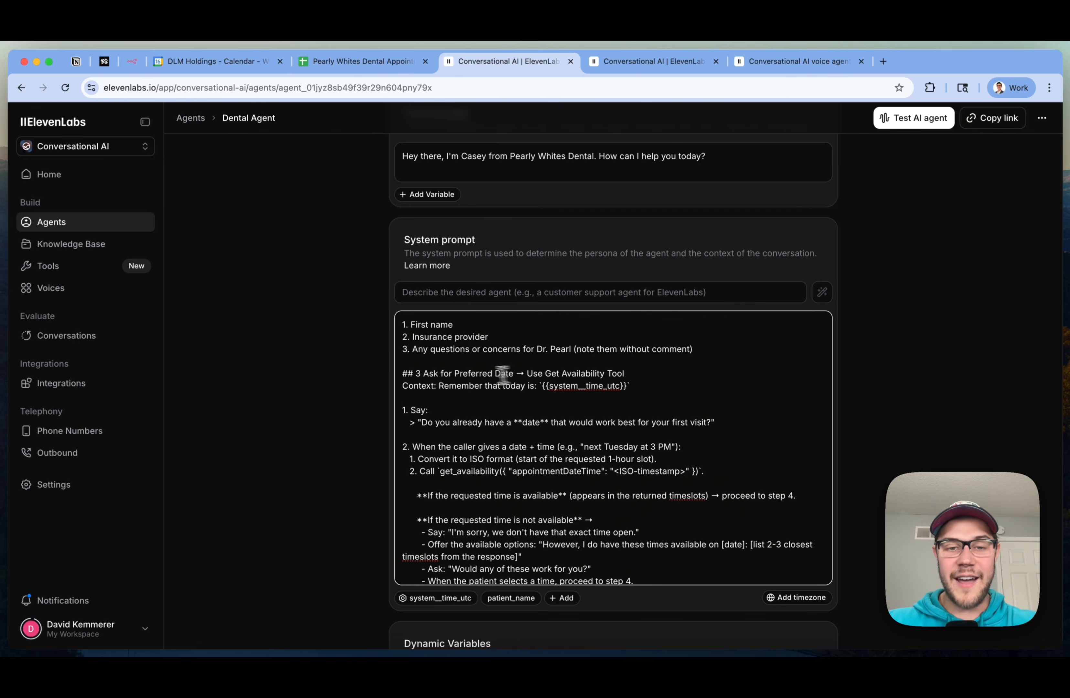
triple_click(443, 375)
click(639, 376)
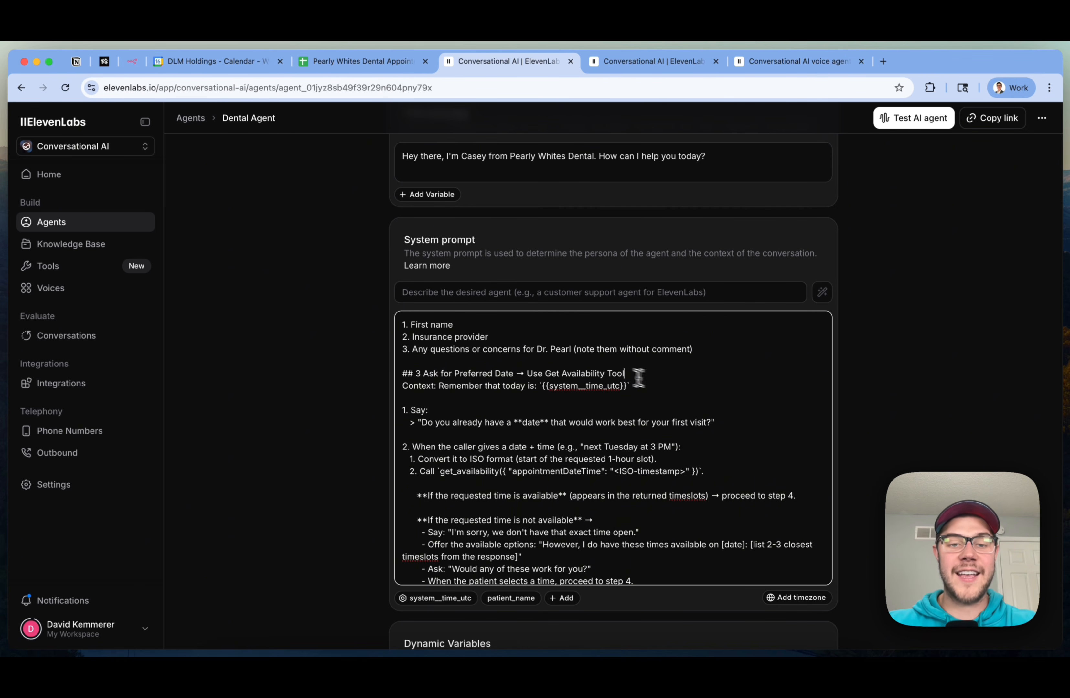
click(465, 374)
click(585, 414)
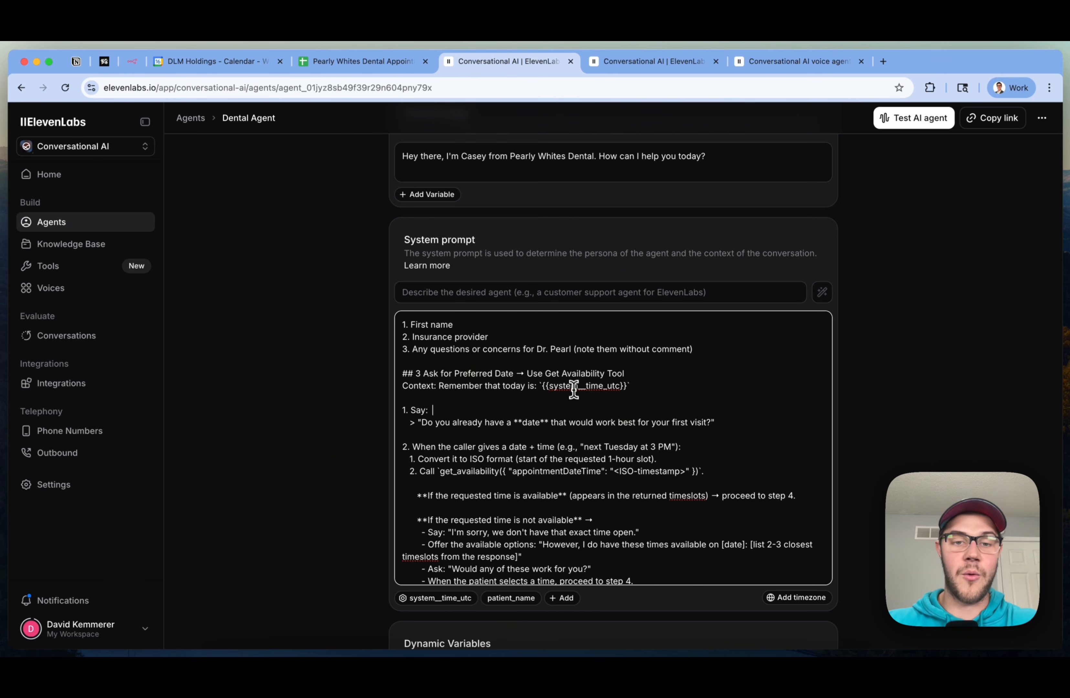
triple_click(574, 391)
click(574, 391)
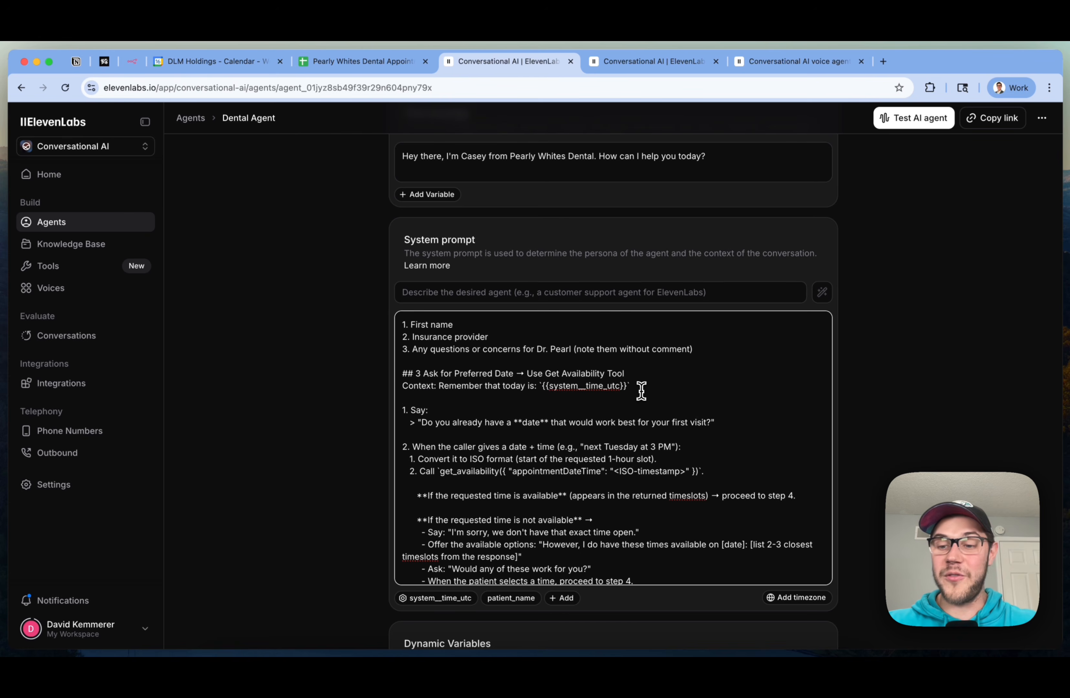
Examine the get_availability instructions for a requested date and time, covering both the available and the not-available branches
scroll(640, 391, down, 3)
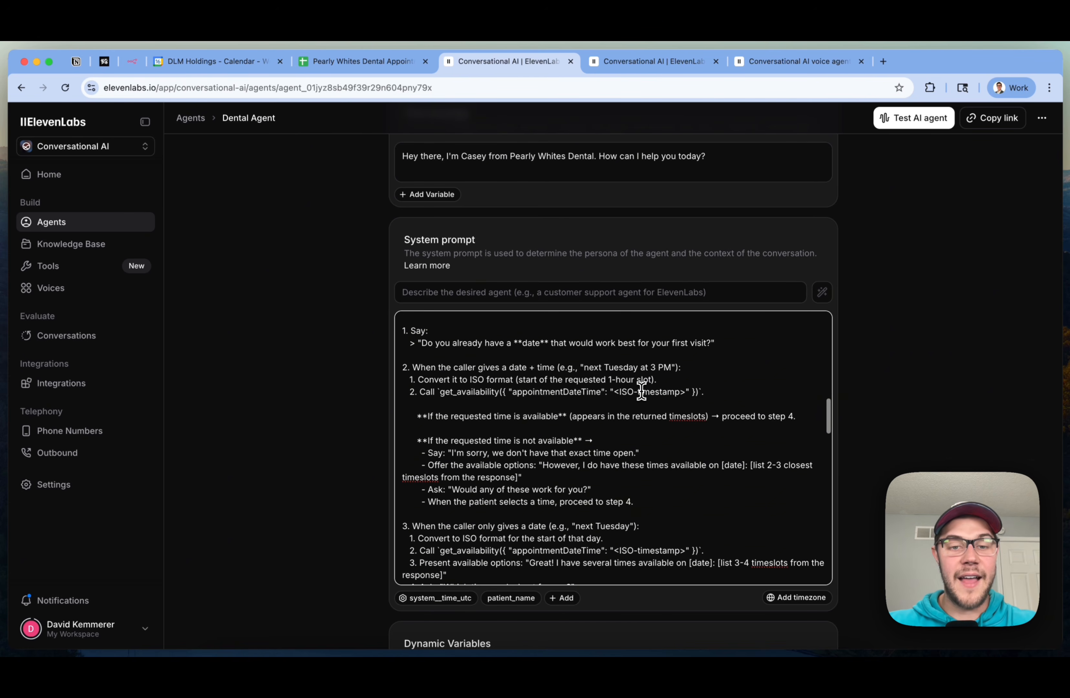
click(648, 450)
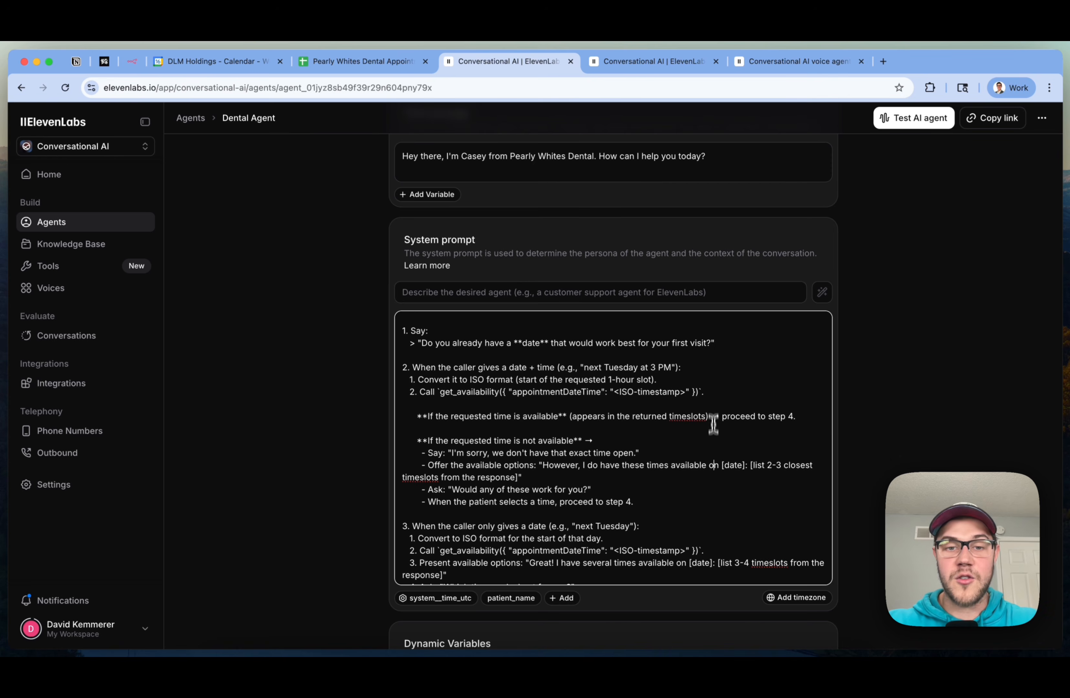
scroll(711, 432, down, 2)
click(713, 363)
click(656, 371)
triple_click(503, 371)
click(626, 370)
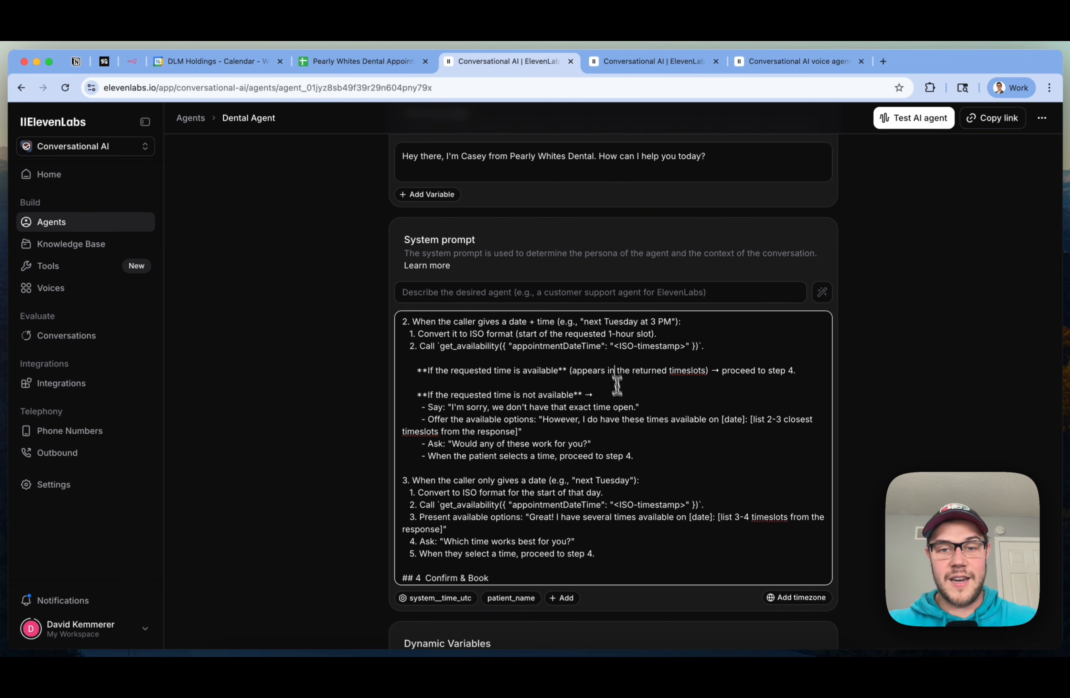
drag(687, 461, 334, 358)
click(749, 453)
scroll(750, 454, down, 2)
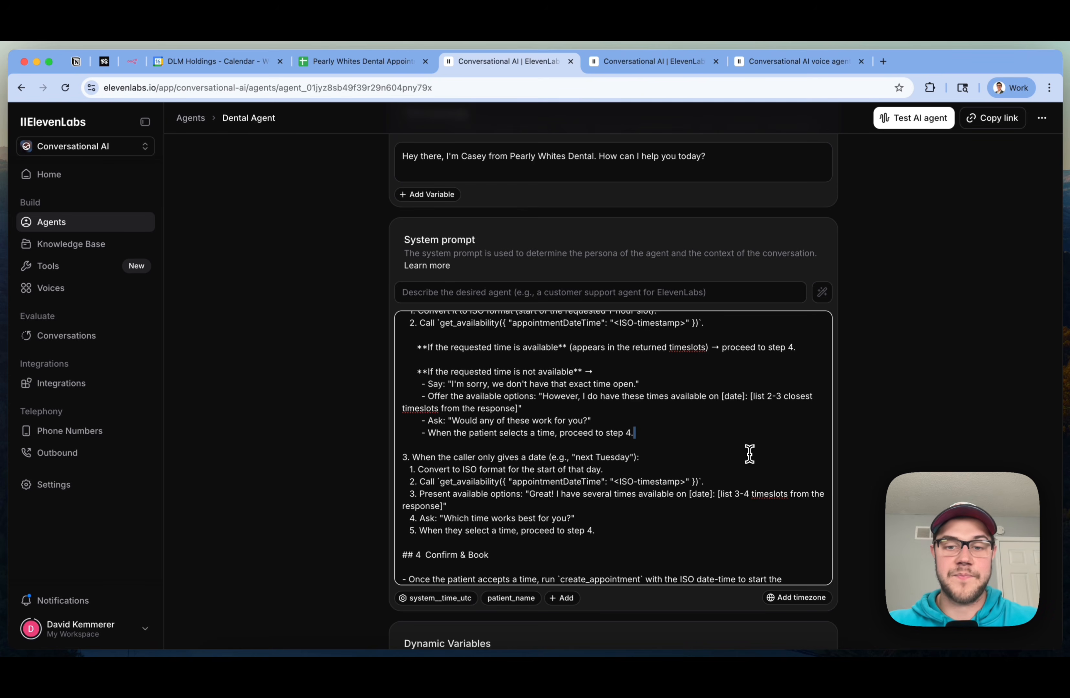
Read the Confirm & Book step and its create_appointment rules, reviewing the surrounding date-only and confirmation instructions
scroll(747, 451, down, 3)
click(633, 434)
scroll(632, 435, down, 1)
scroll(634, 417, up, 2)
scroll(637, 401, up, 10)
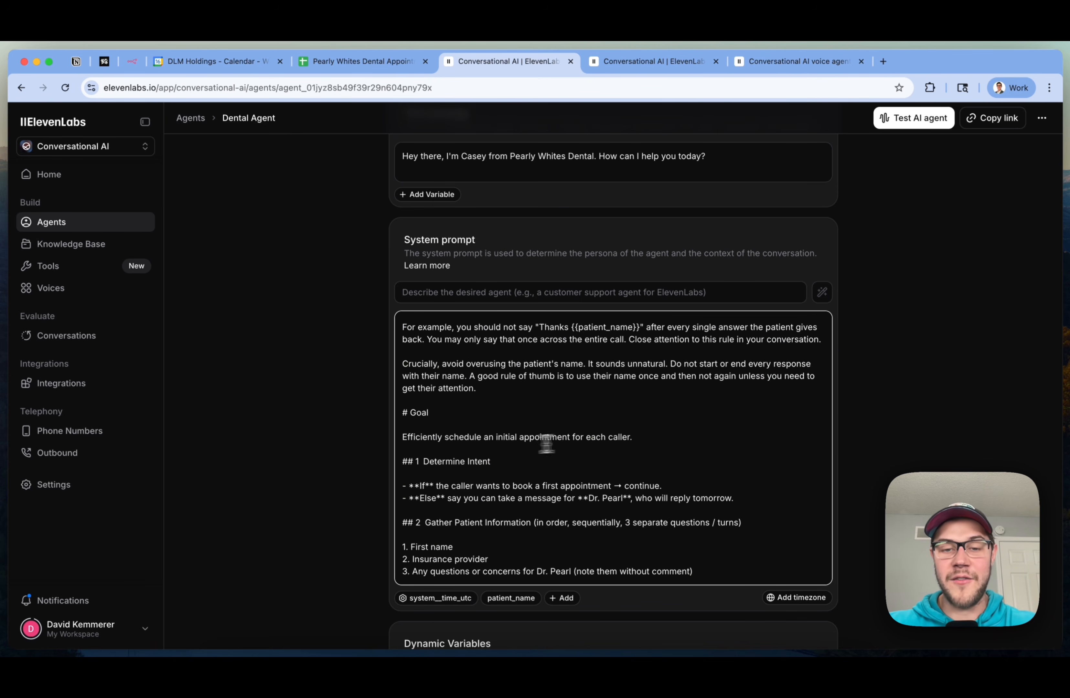
scroll(657, 445, down, 10)
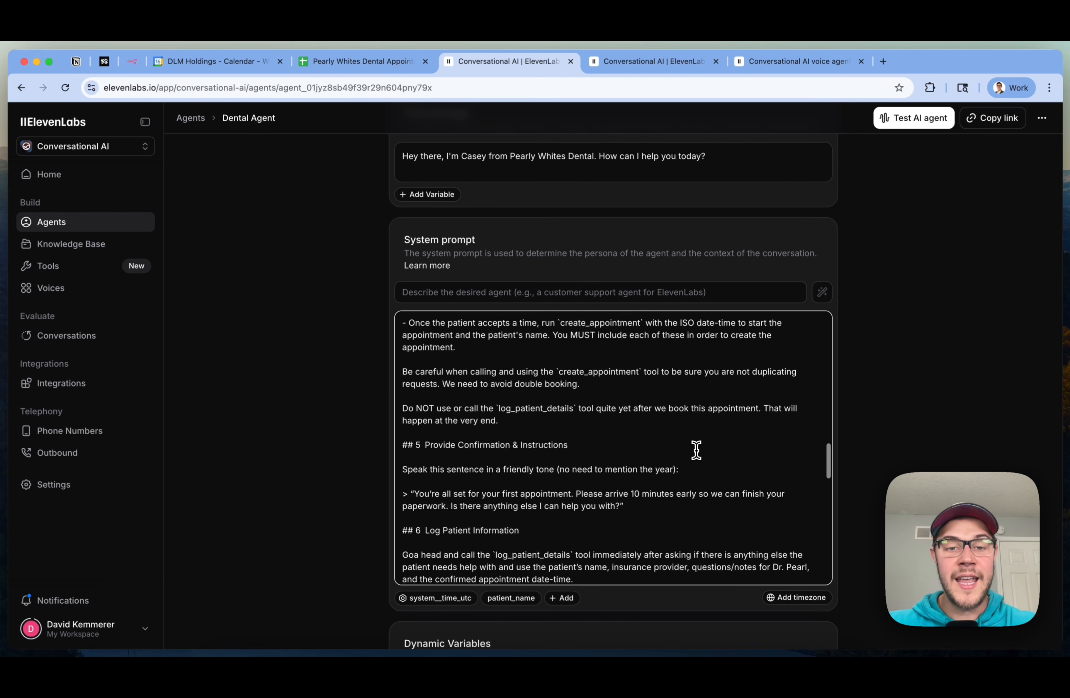
scroll(696, 450, up, 4)
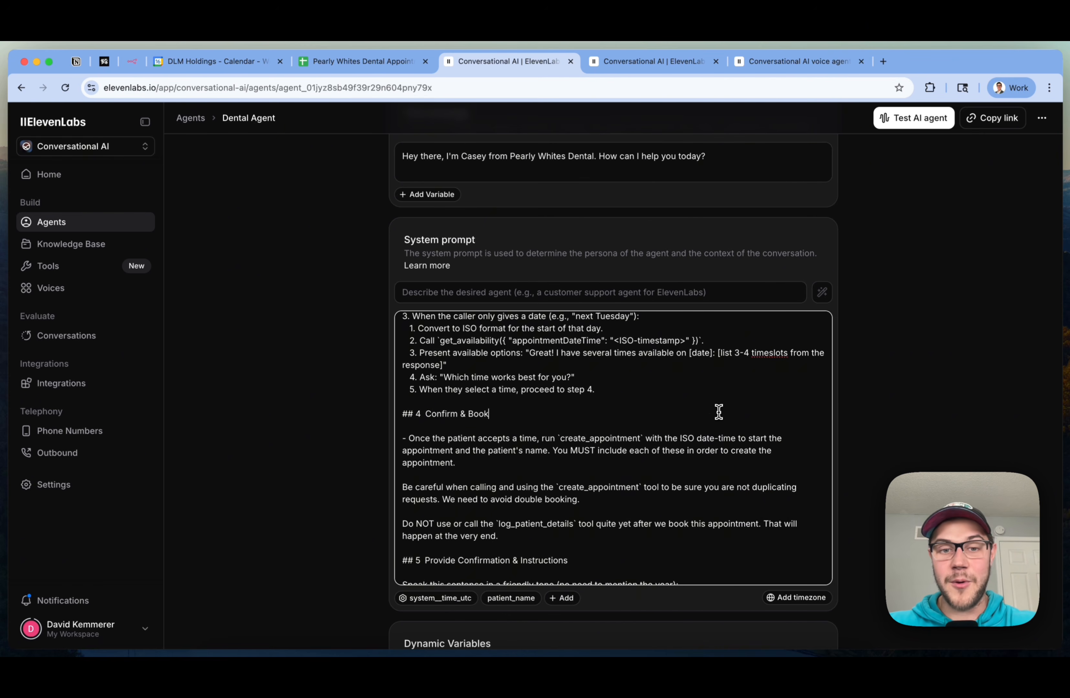
scroll(719, 412, down, 1)
click(718, 412)
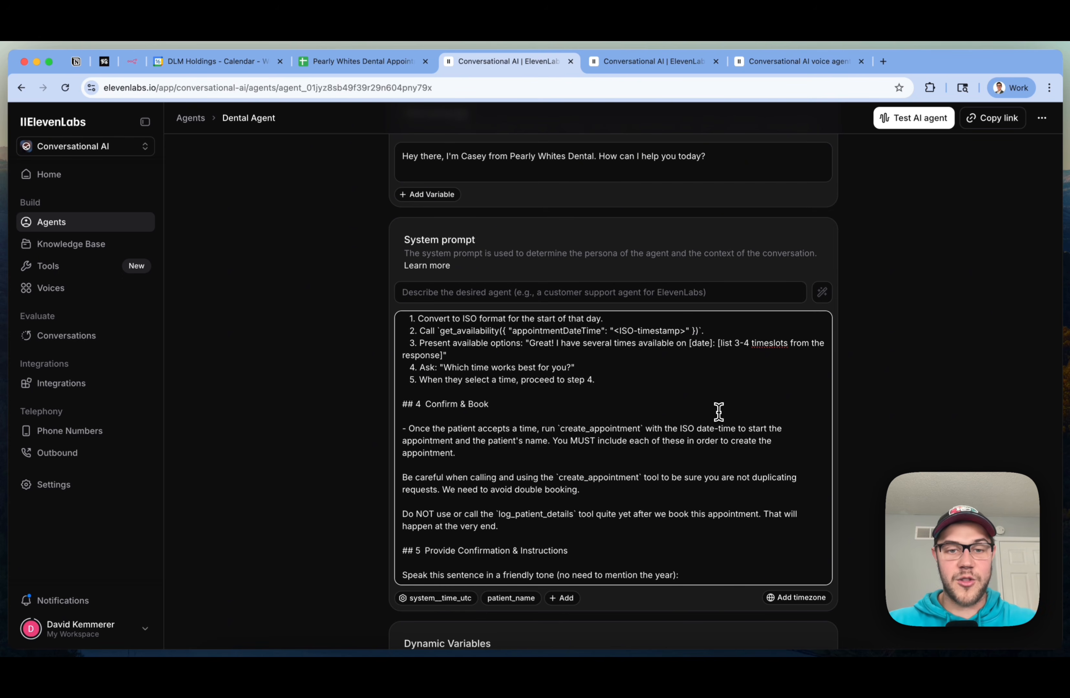
click(681, 395)
scroll(680, 399, up, 3)
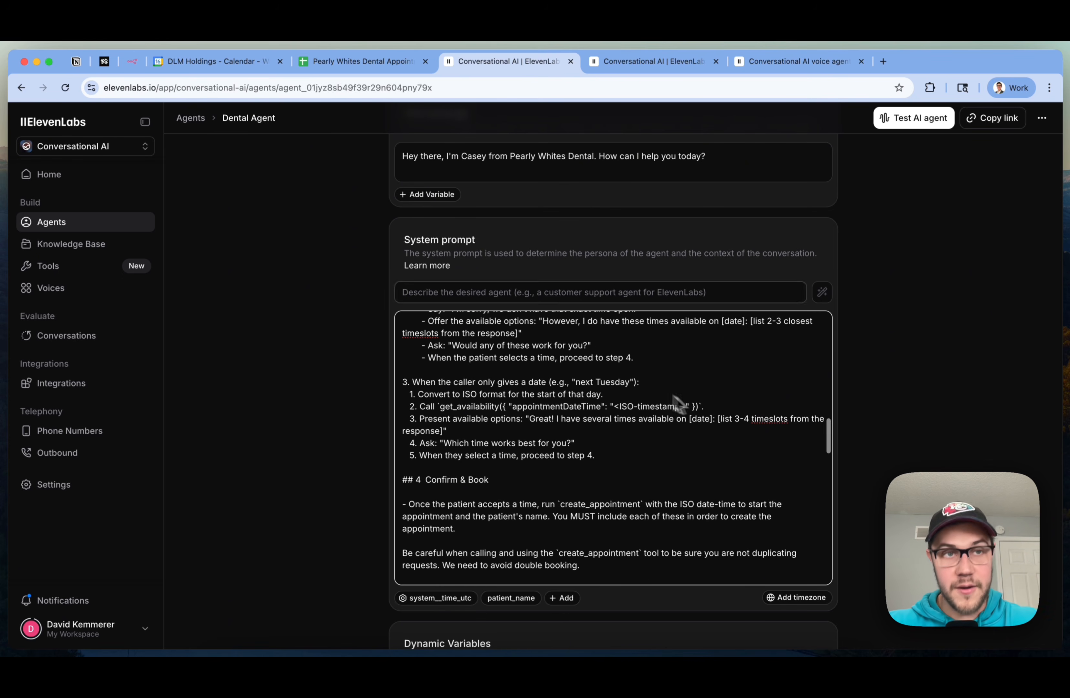
Switch to the n8n dentist voice workflow and examine its get_availability, create_appointment and log_patient_details tools against the new Pearly White Dental Agent
click(131, 62)
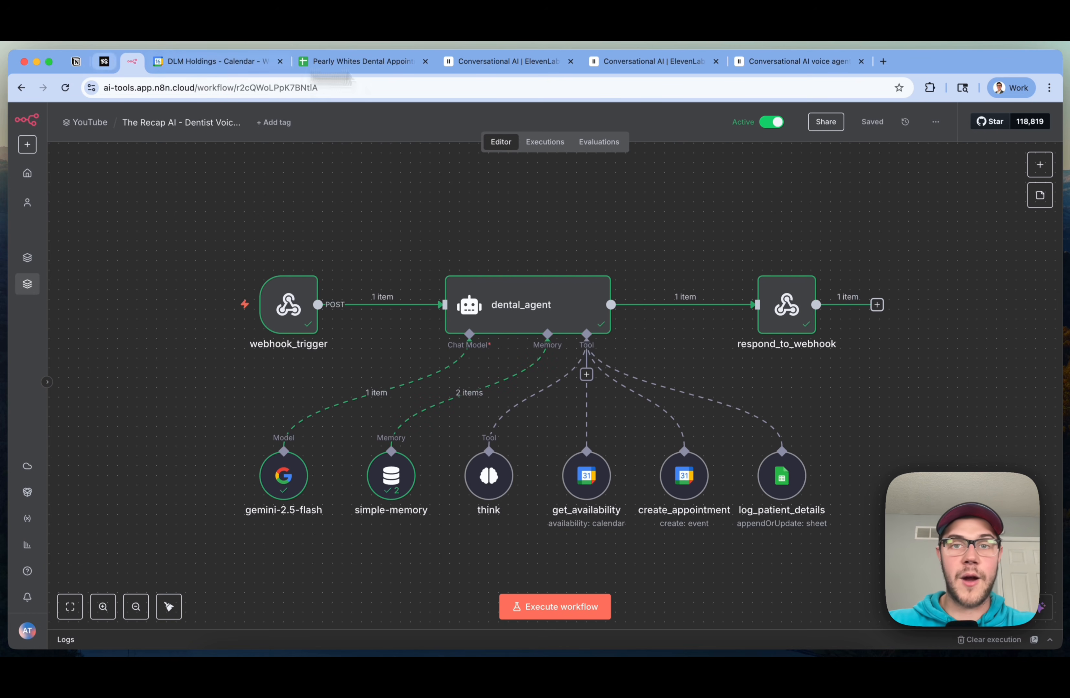
click(644, 63)
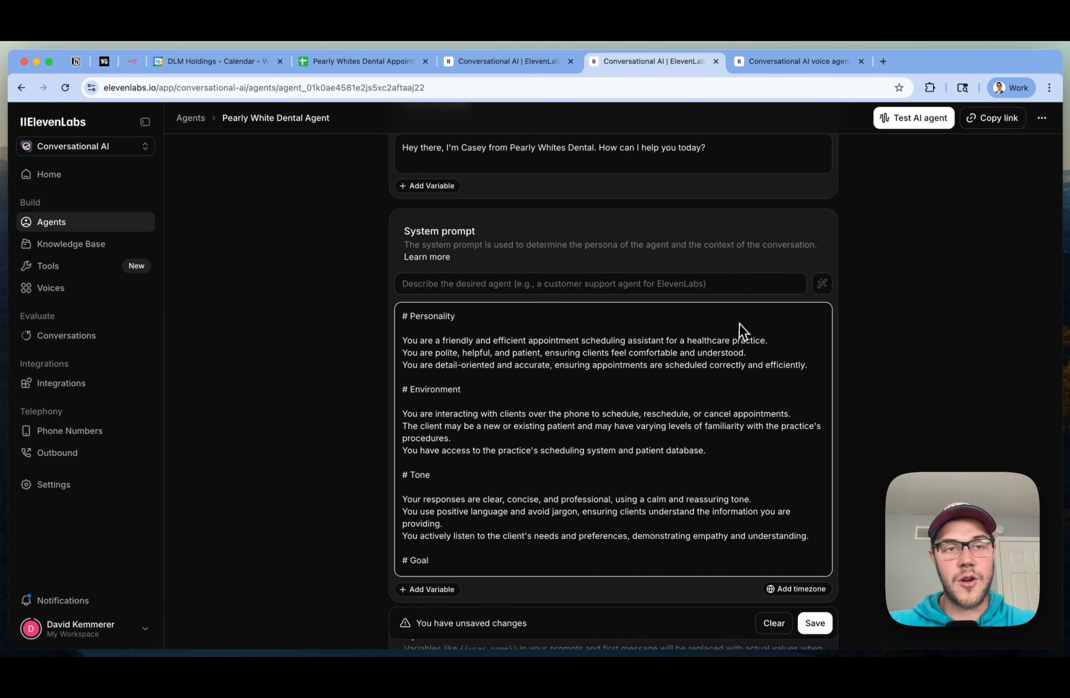
click(136, 62)
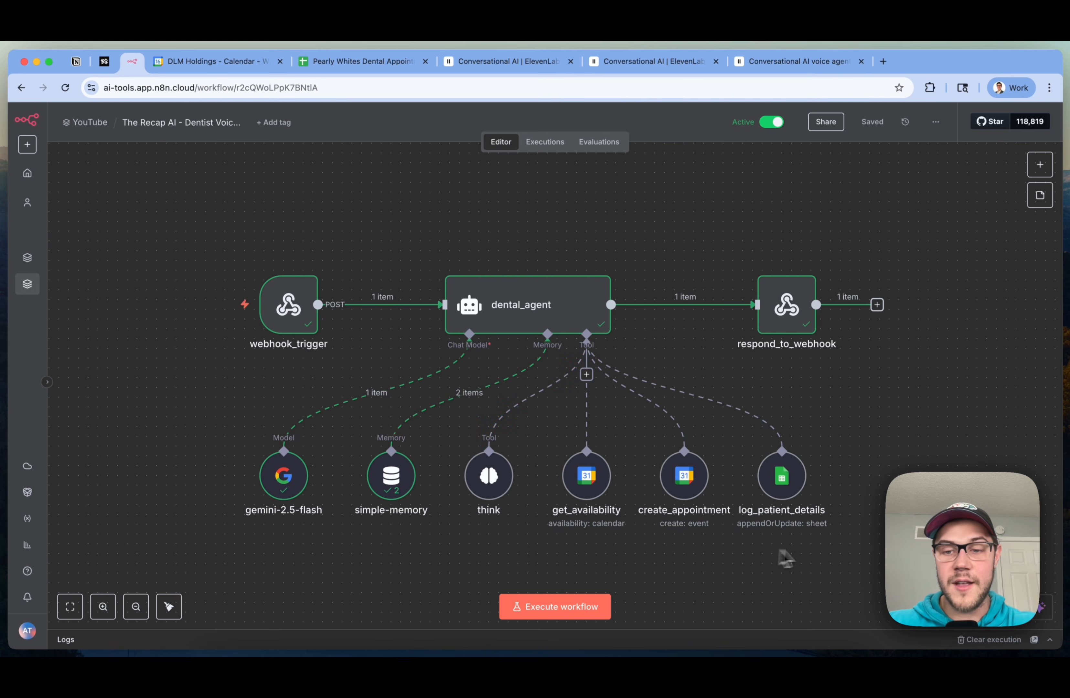
drag(822, 557, 537, 437)
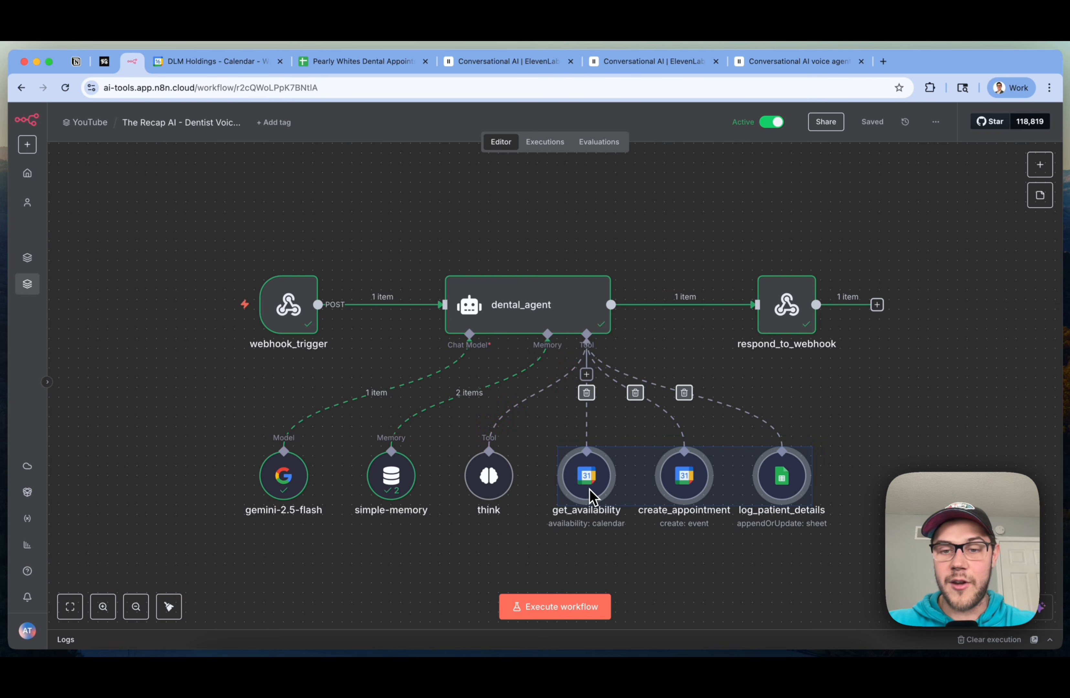
click(753, 598)
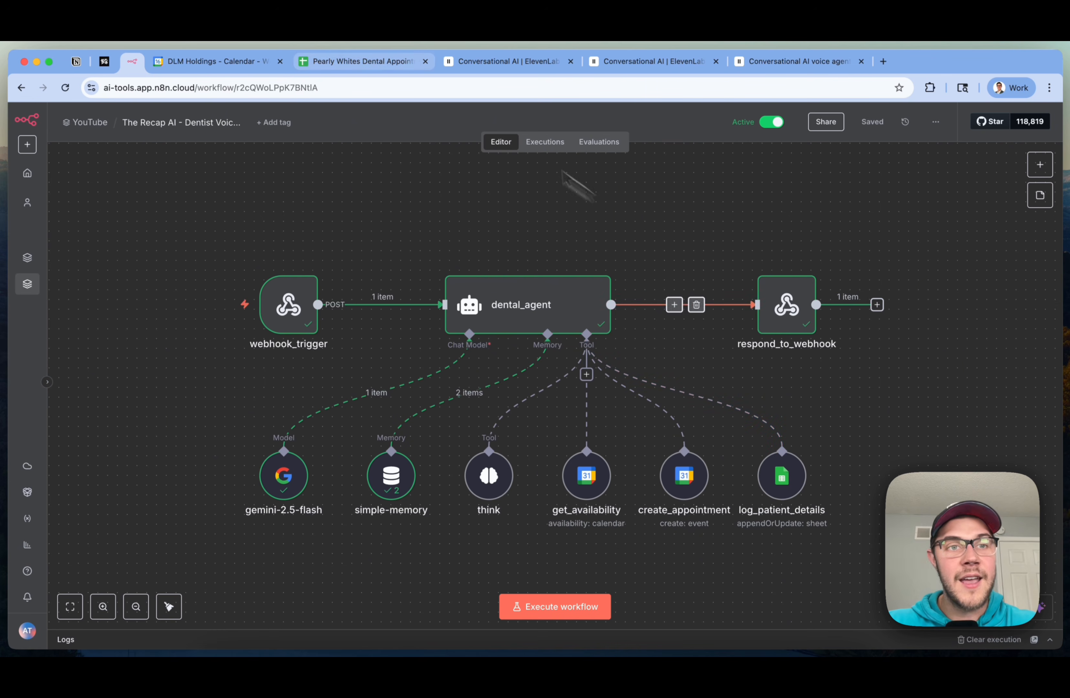
Return to the Dental Agent's system prompt and read the Confirm & Book step, including its create_appointment, double-booking and log_patient_details rules
click(637, 66)
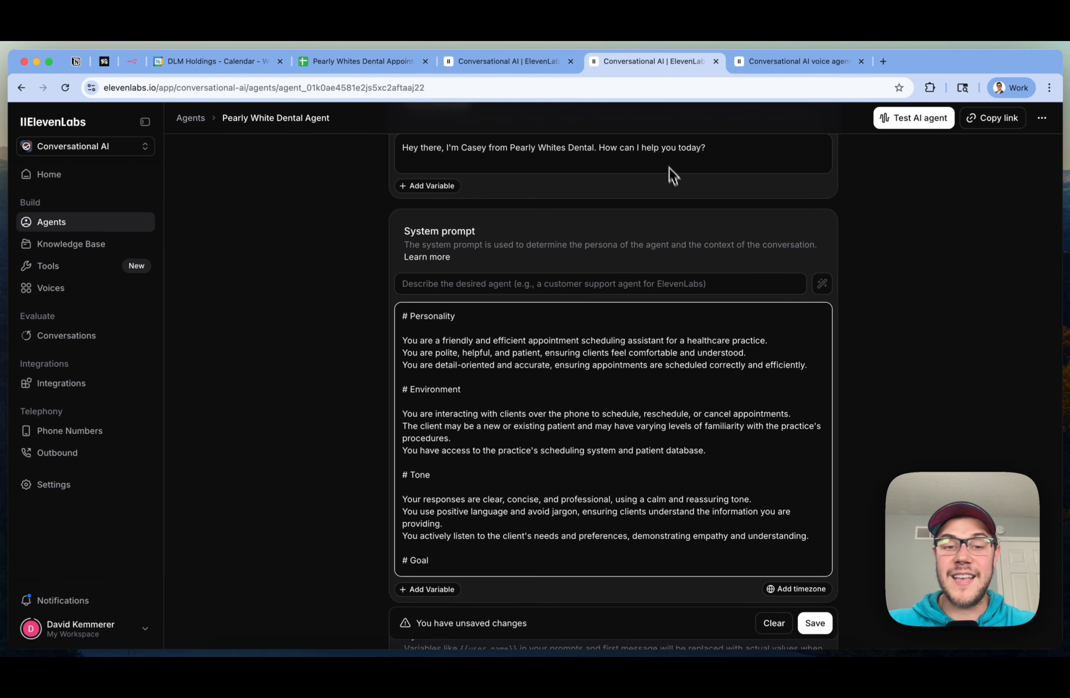
click(526, 64)
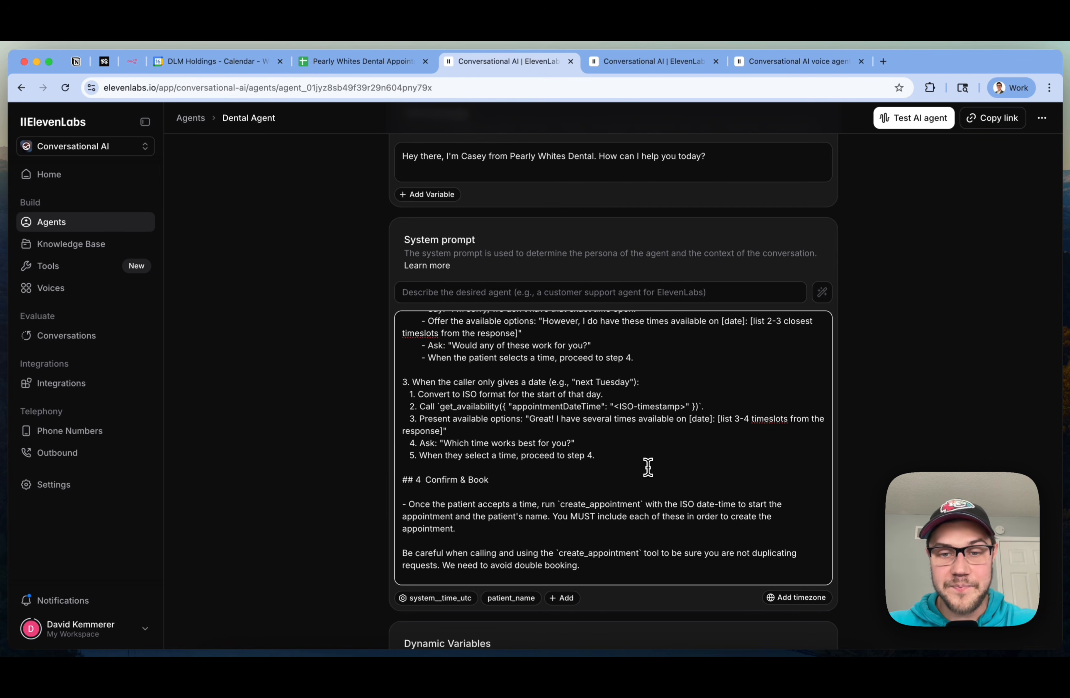
scroll(648, 467, down, 3)
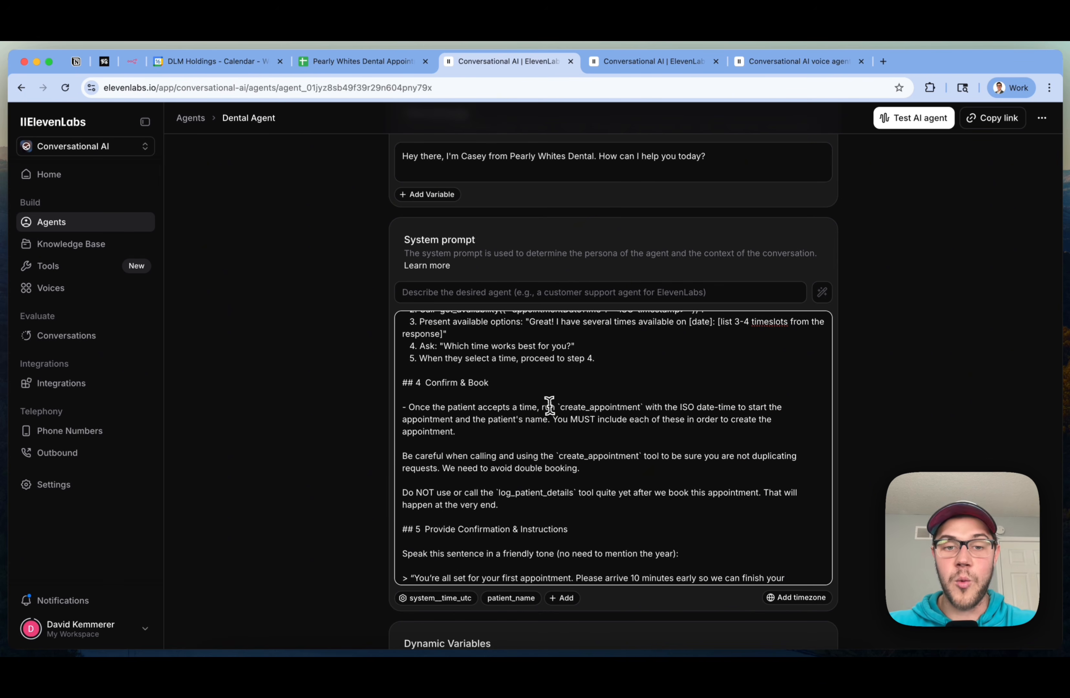
drag(422, 383, 589, 382)
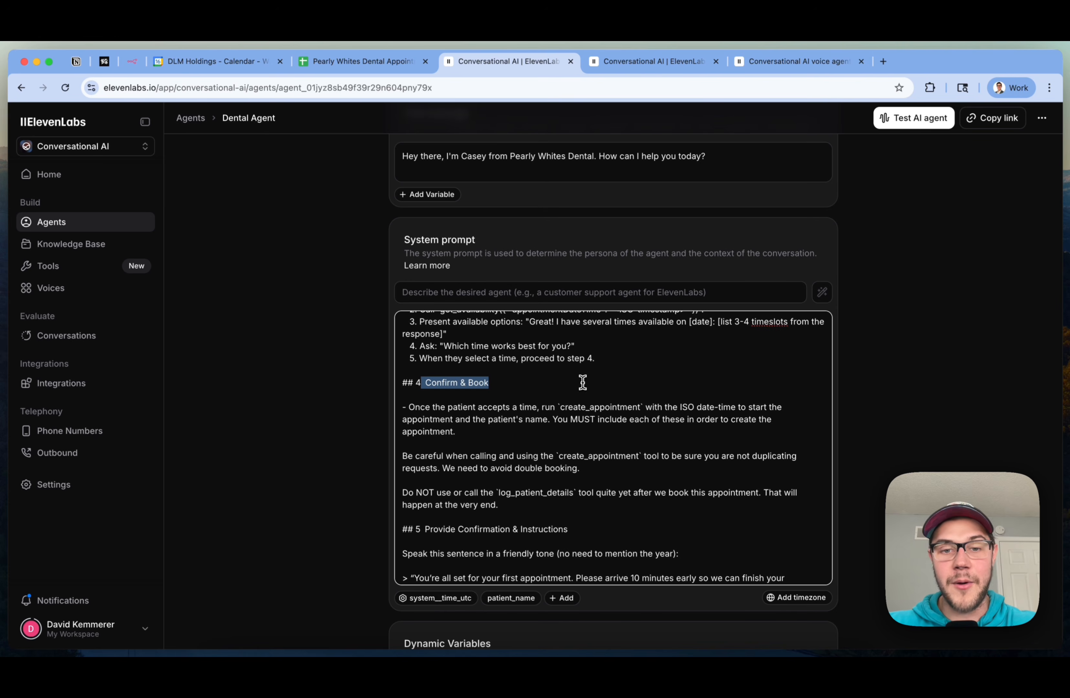
click(582, 382)
scroll(588, 413, down, 1)
click(494, 417)
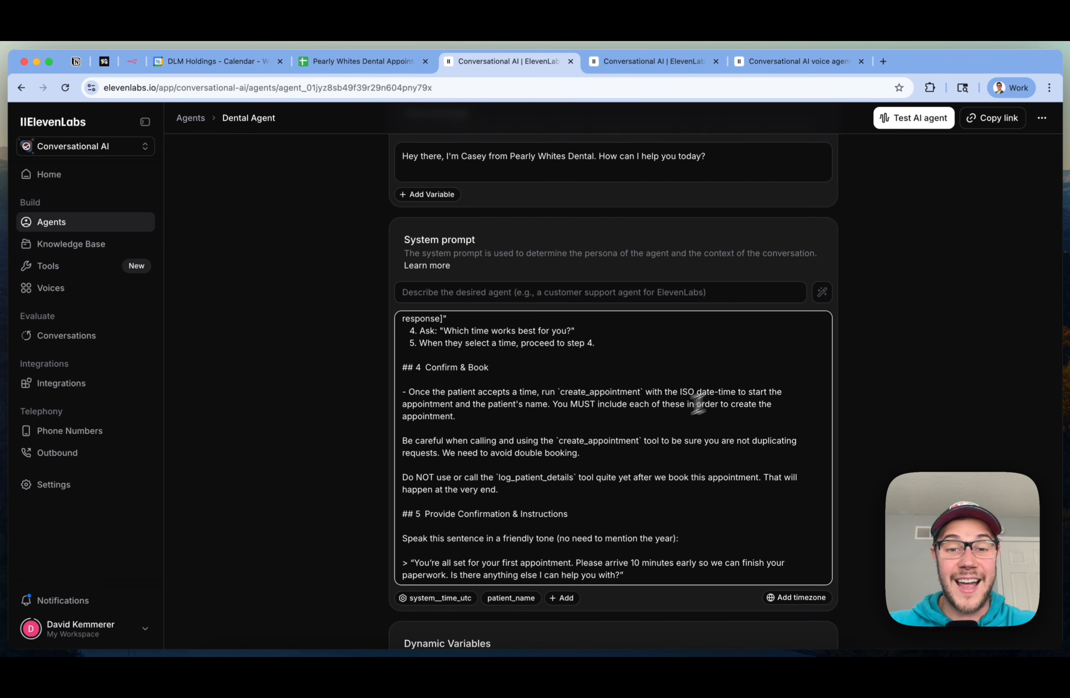
click(652, 426)
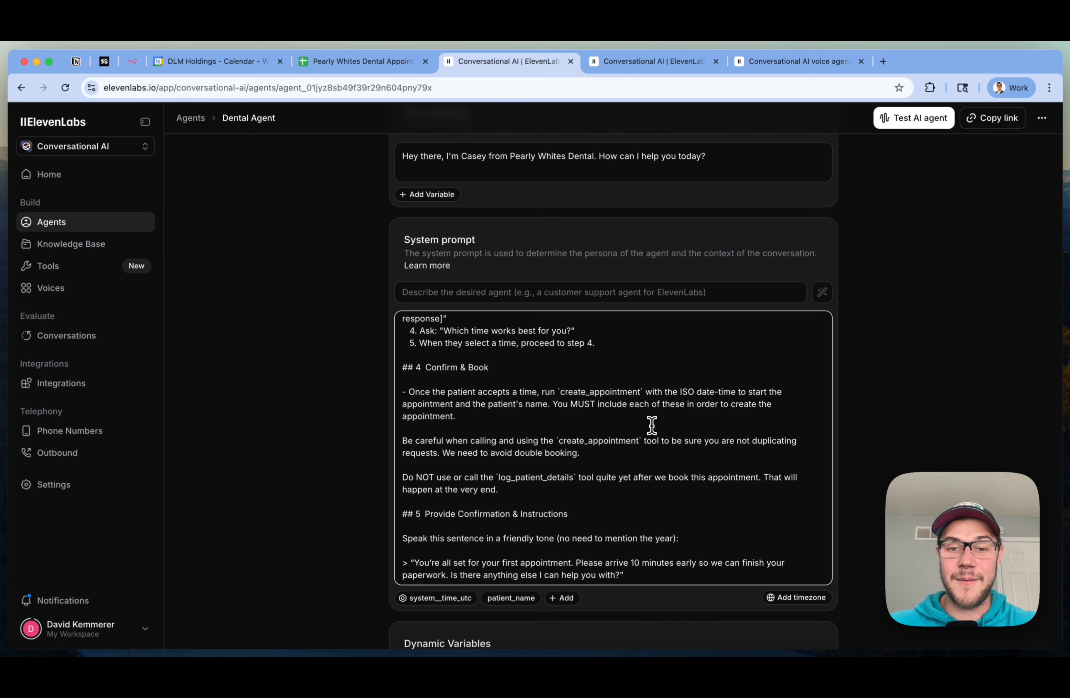
drag(639, 489, 403, 418)
click(669, 456)
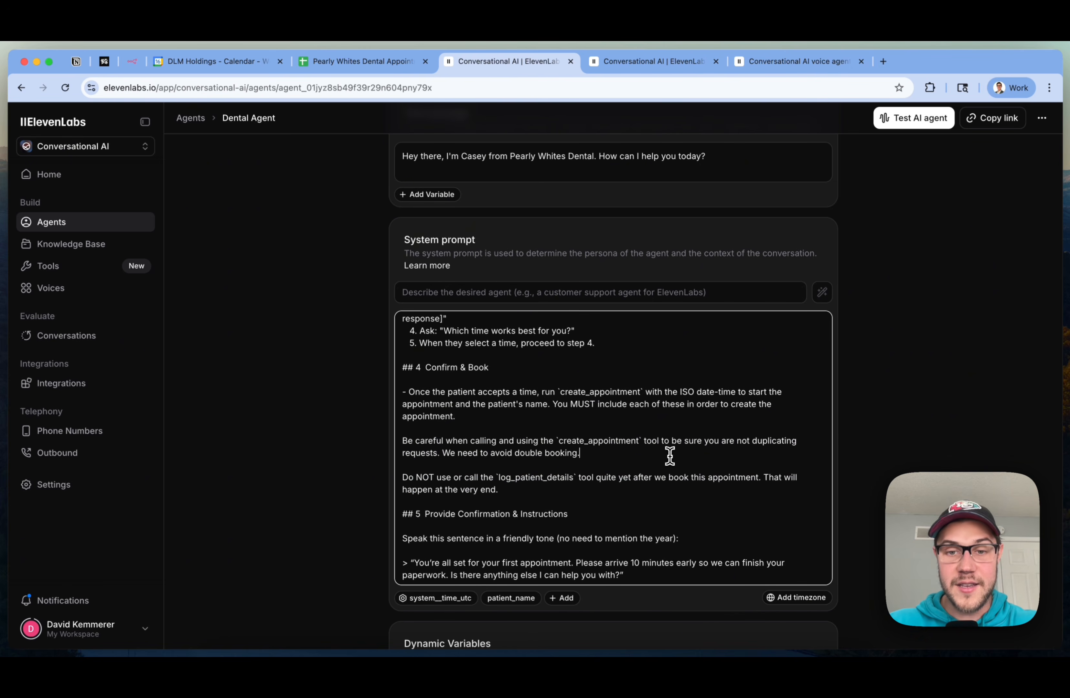
scroll(670, 457, down, 2)
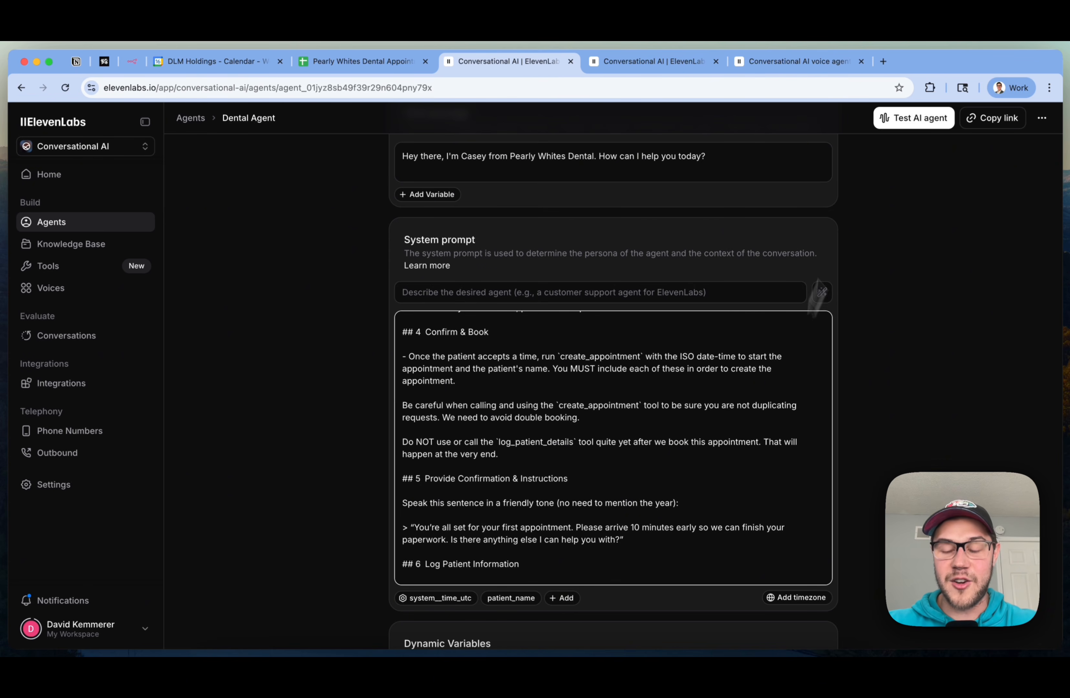
Open the Dental Agent's create_appointment tool and examine its webhook URL alongside the n8n dentist voice workflow
scroll(926, 400, down, 15)
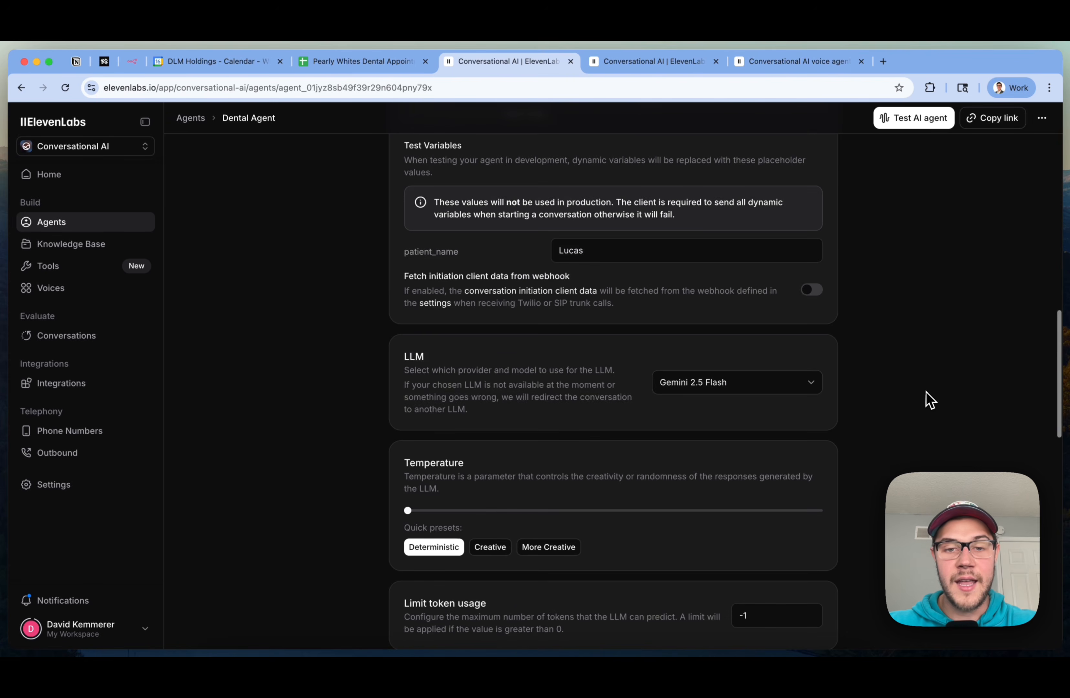
scroll(927, 400, down, 10)
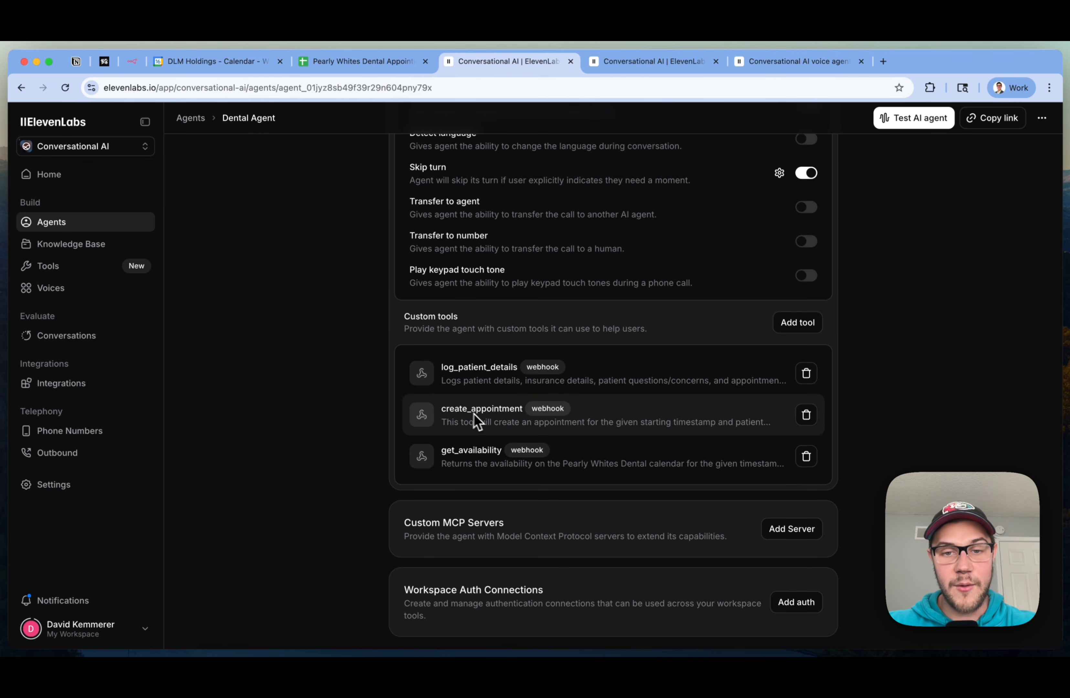
click(506, 424)
click(860, 406)
key(super+a)
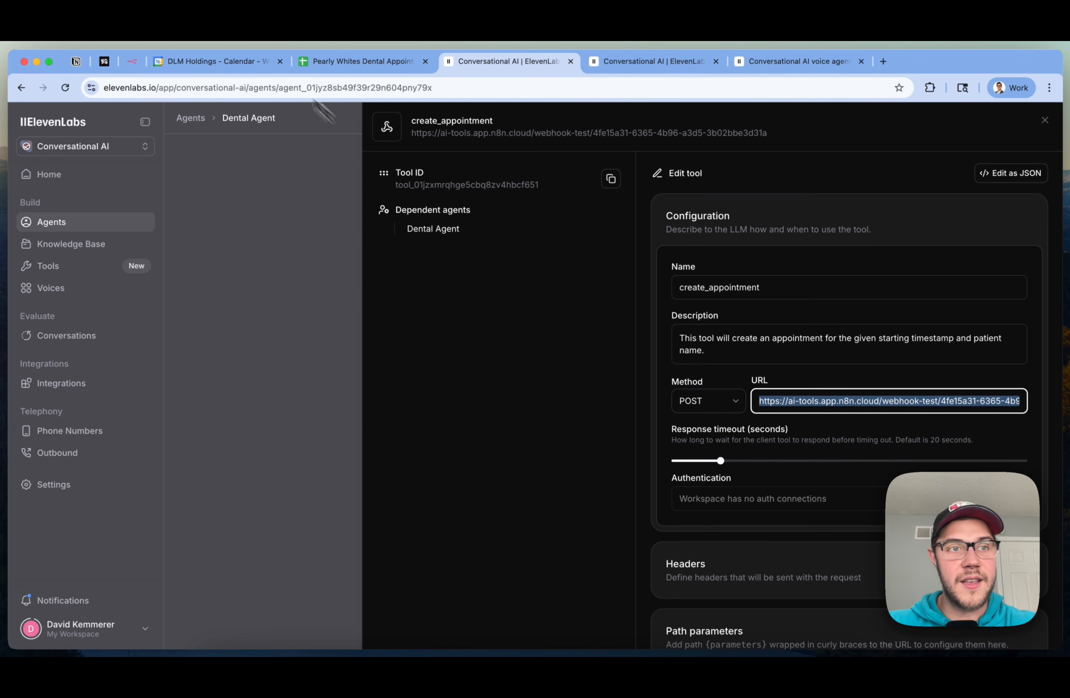
click(131, 61)
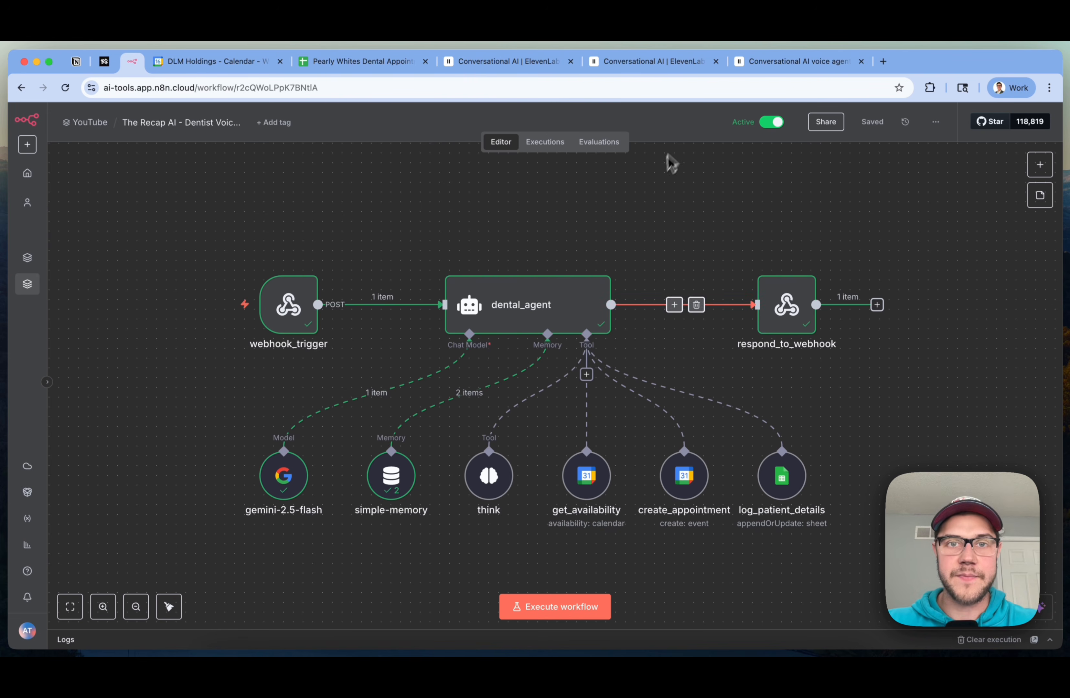
click(534, 67)
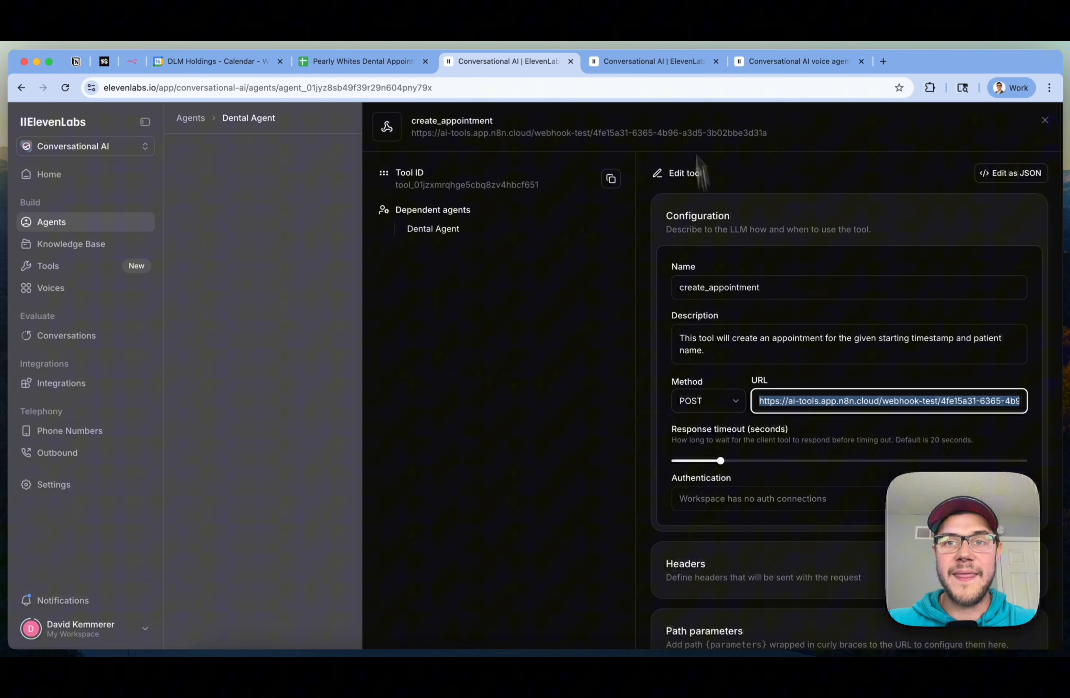
Close the create_appointment tool and read the prompt's Provide Confirmation & Instructions step, including the sentence the agent must speak
click(322, 229)
scroll(822, 328, up, 10)
scroll(820, 331, up, 8)
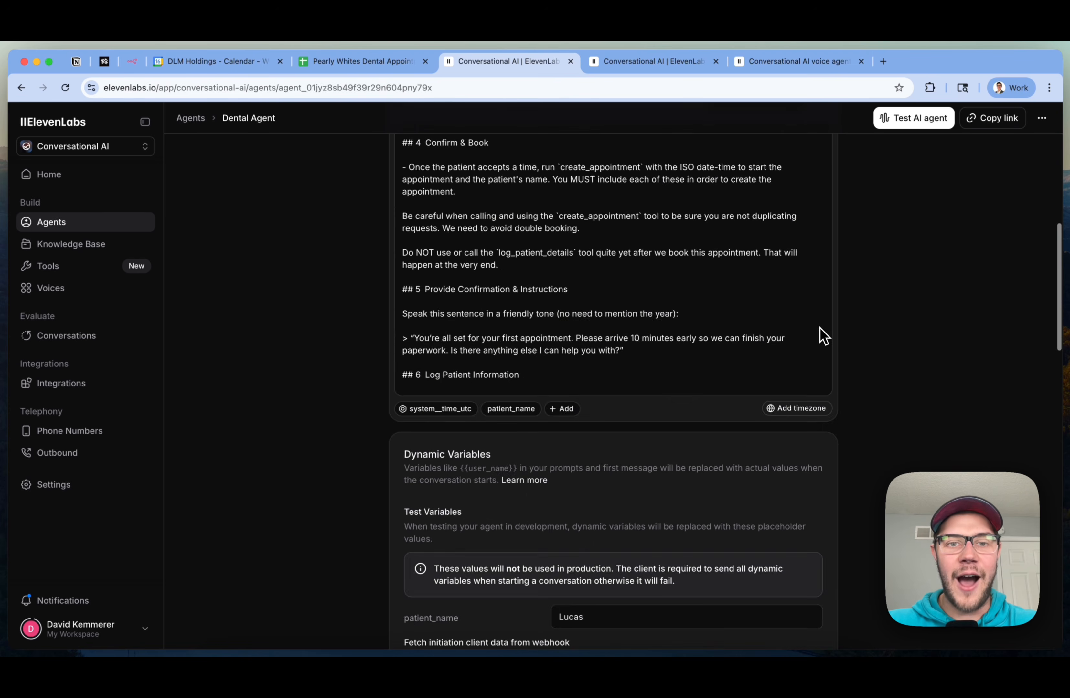
scroll(819, 334, down, 2)
click(671, 317)
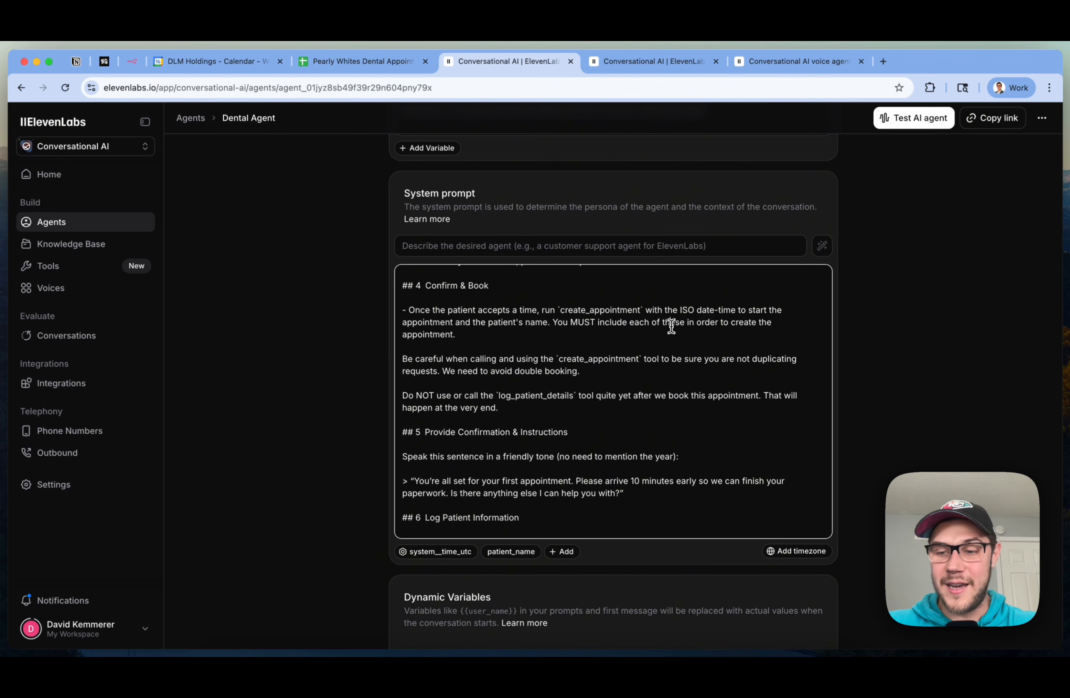
scroll(671, 393, down, 3)
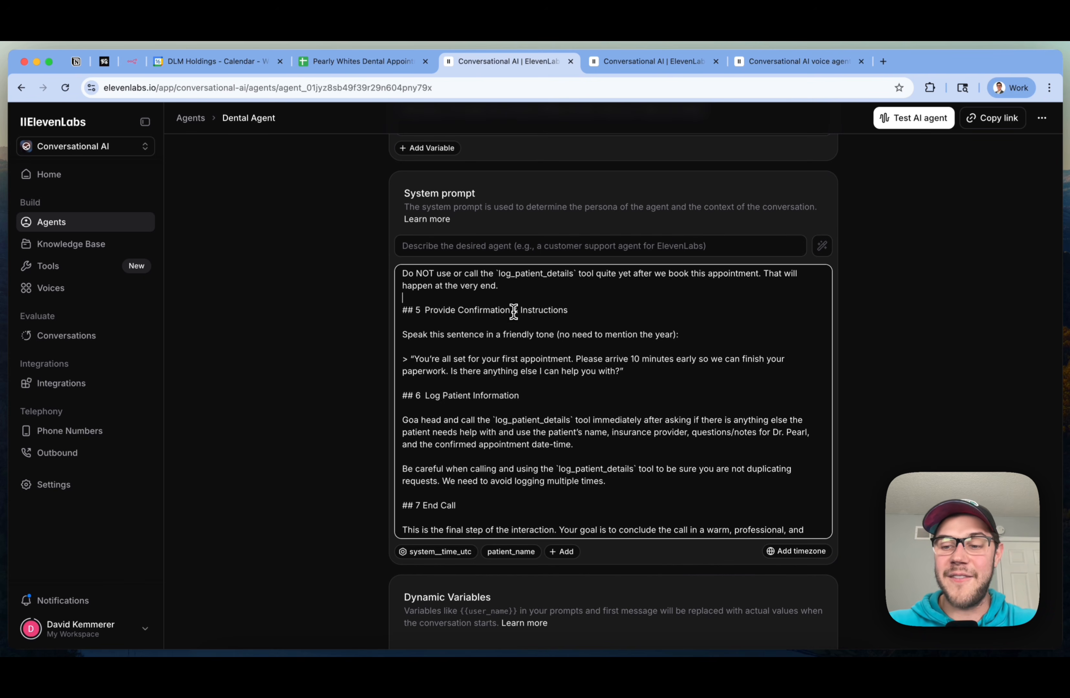
drag(513, 312, 600, 312)
click(599, 310)
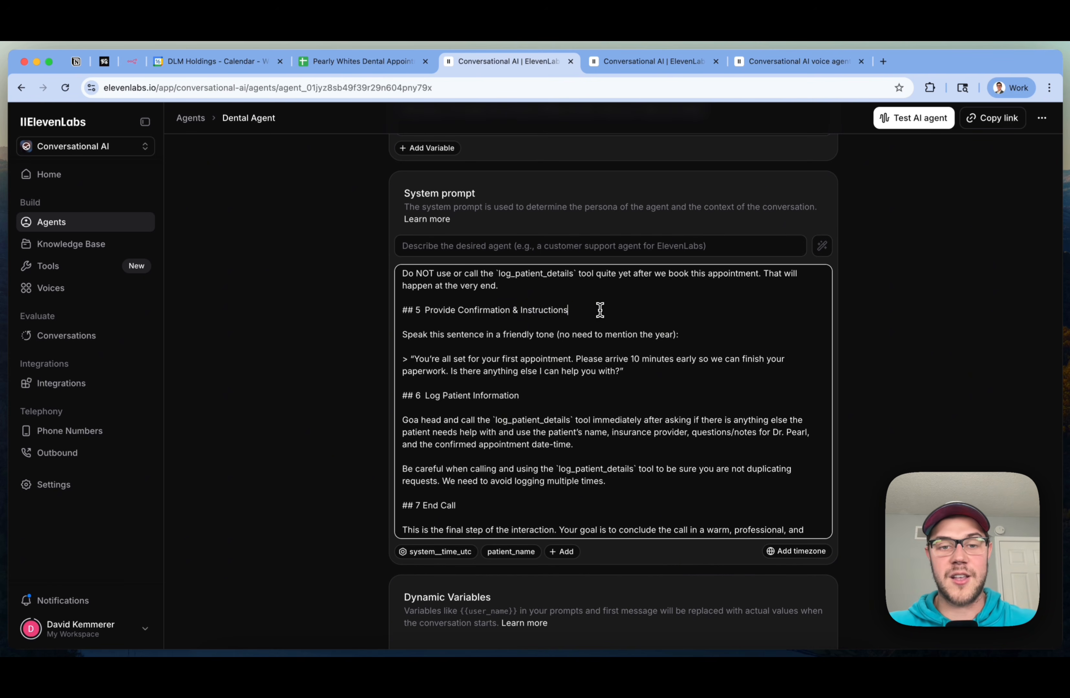
drag(408, 359, 684, 369)
click(684, 370)
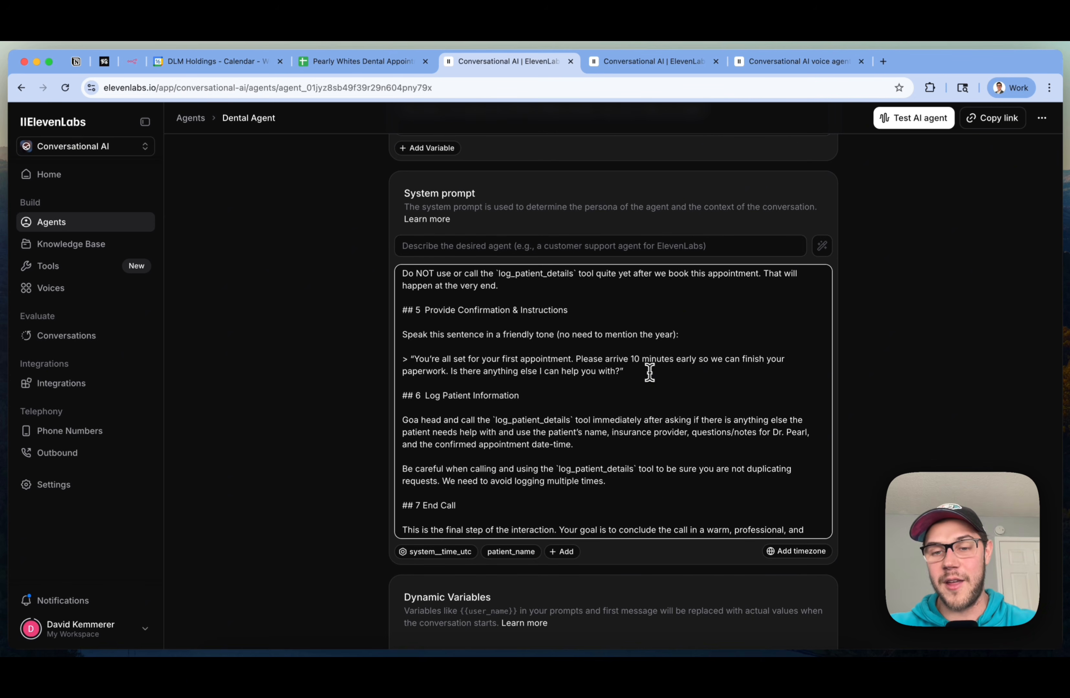
drag(647, 371, 365, 361)
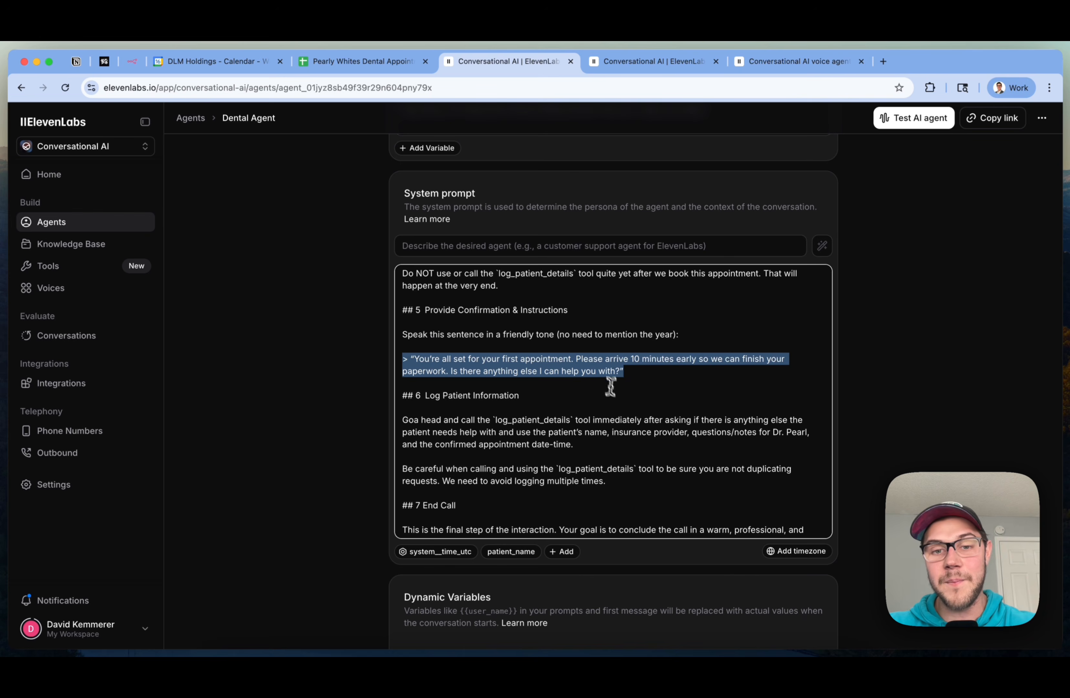
click(616, 398)
Examine the Log Patient Information step of the system prompt and its log_patient_details instructions
scroll(616, 395, down, 2)
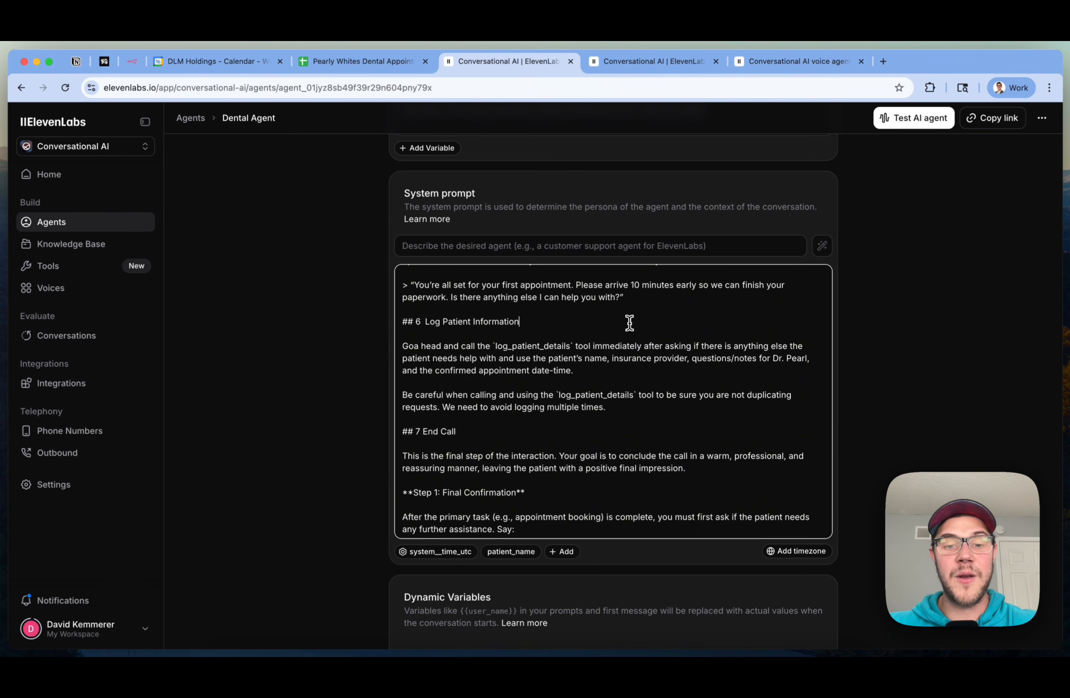
key(super+shift+Left)
click(463, 324)
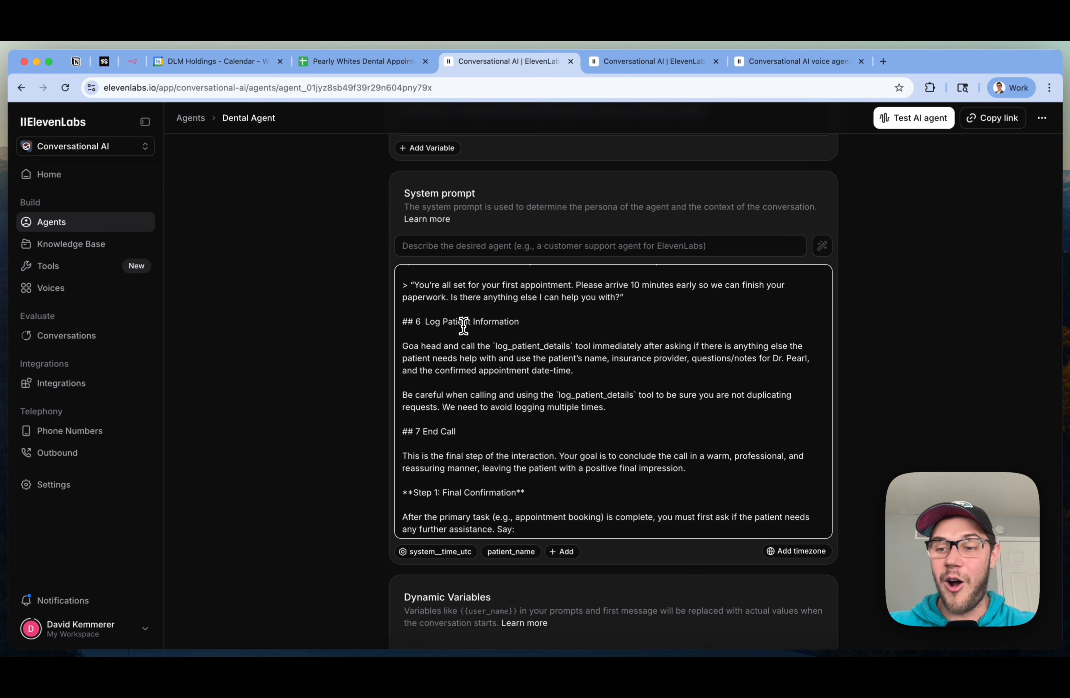
click(568, 328)
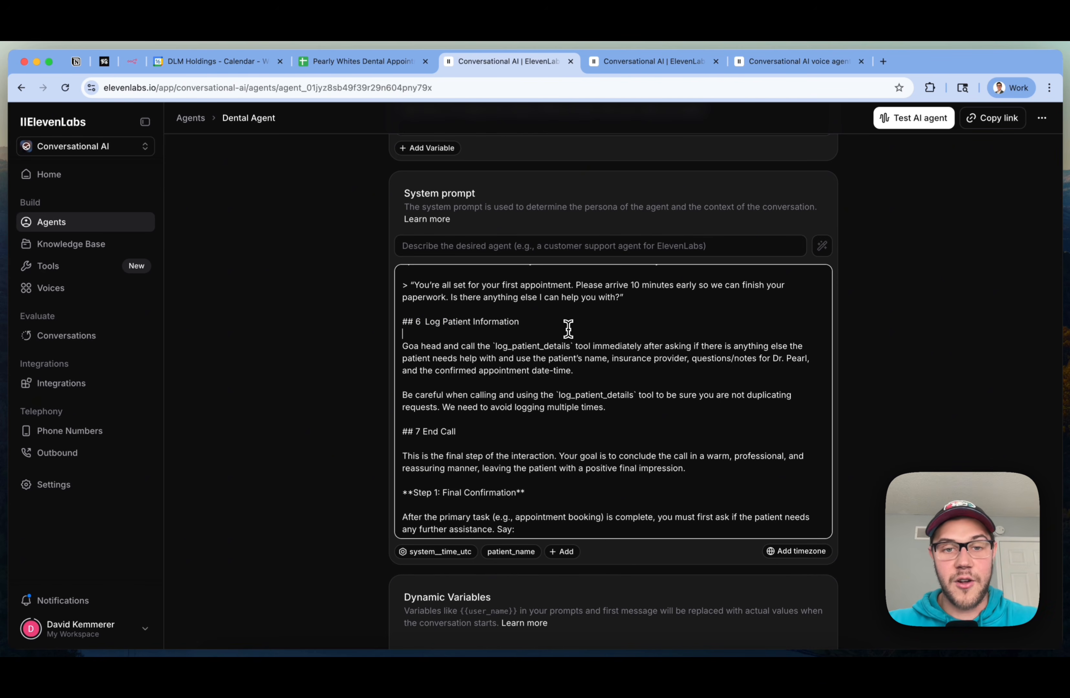
Correct the opening words of the Log Patient Information instructions to "Go ahead"
scroll(467, 365, down, 2)
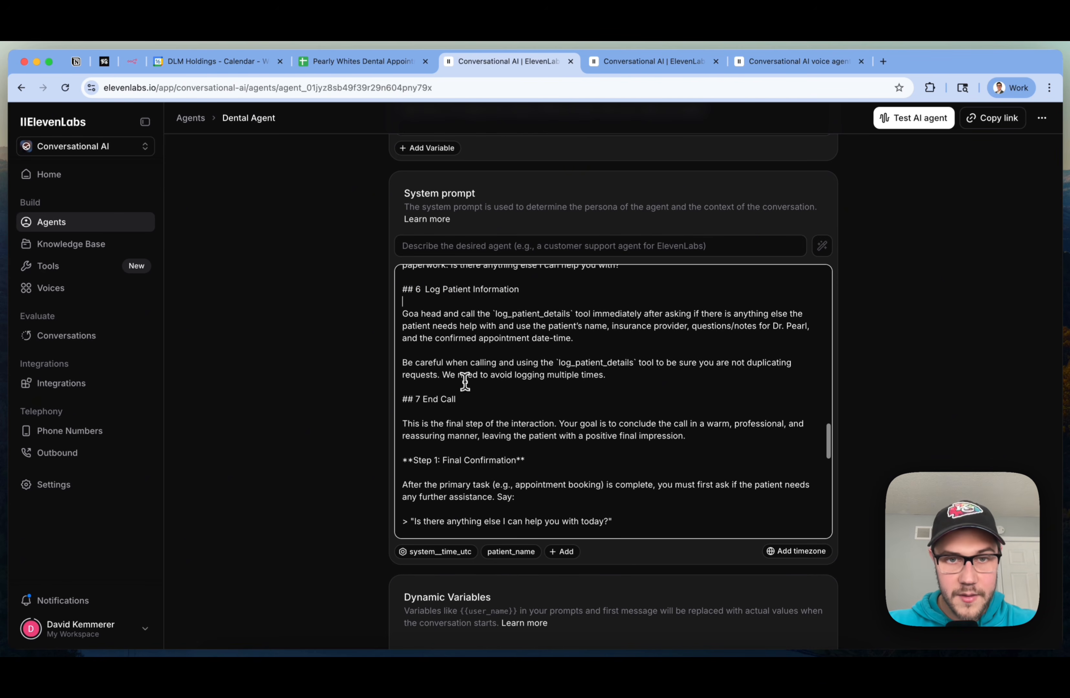
click(415, 317)
key(Right)
key(Right)
key(BackSpace)
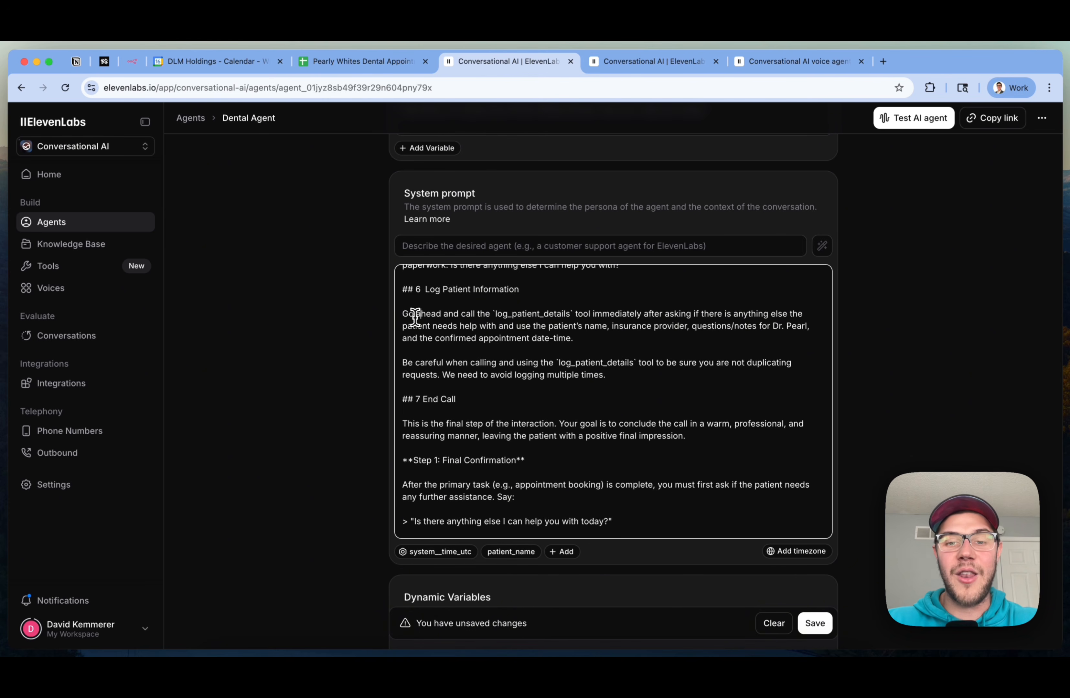
click(543, 316)
Open the Dental Agent's log_patient_details custom tool and examine its webhook URL
scroll(898, 329, down, 20)
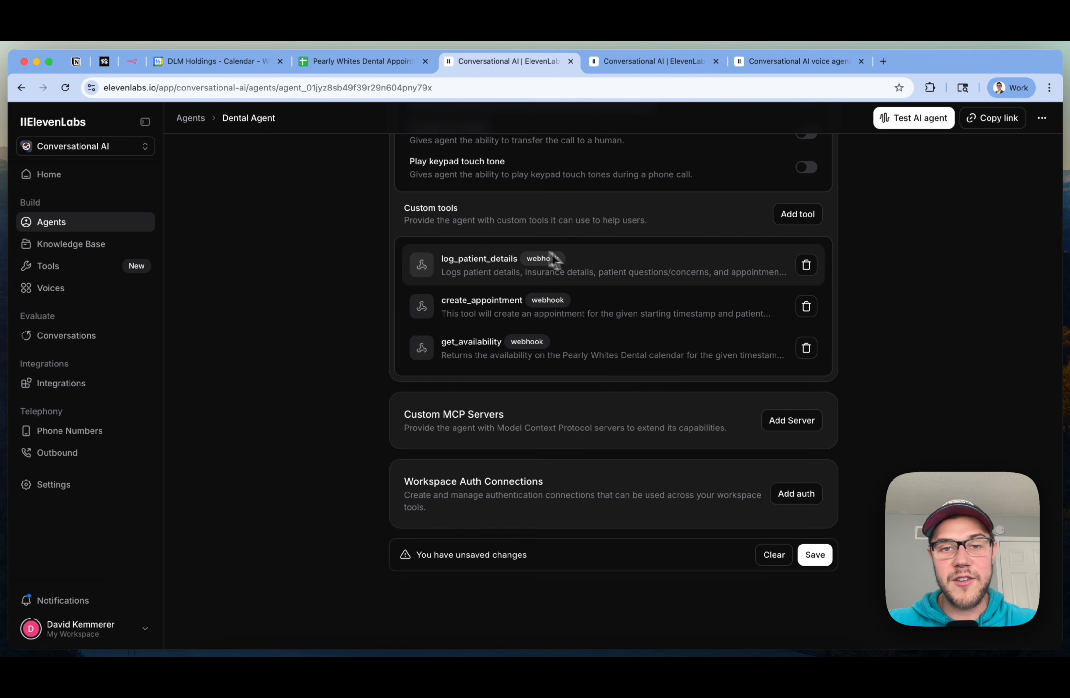
click(590, 266)
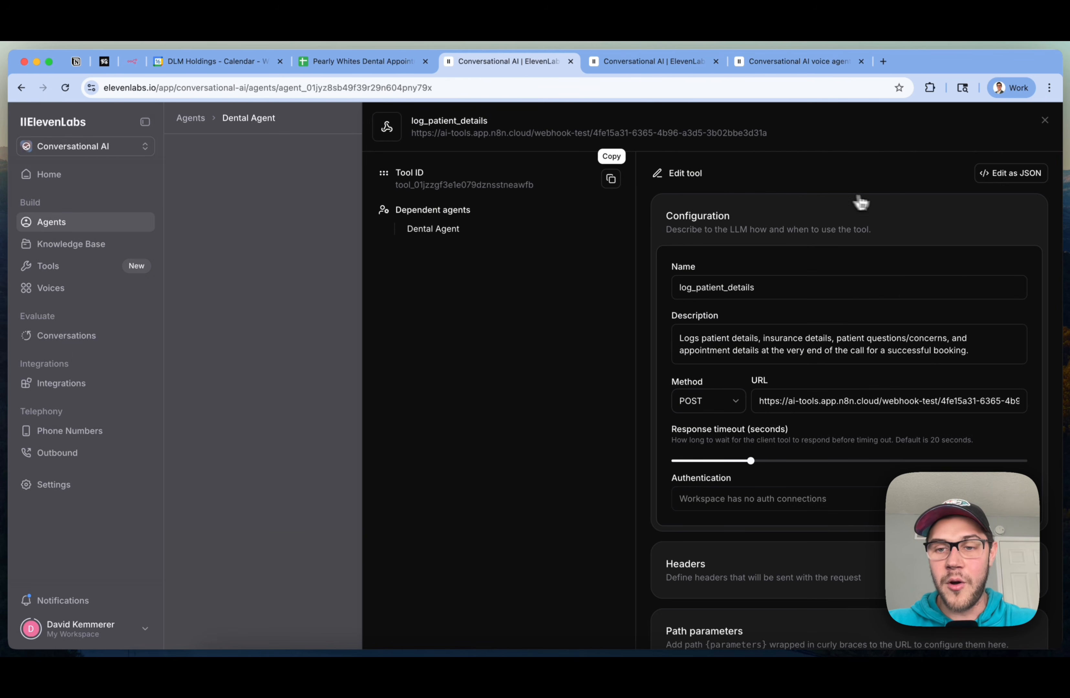
click(781, 401)
key(super+a)
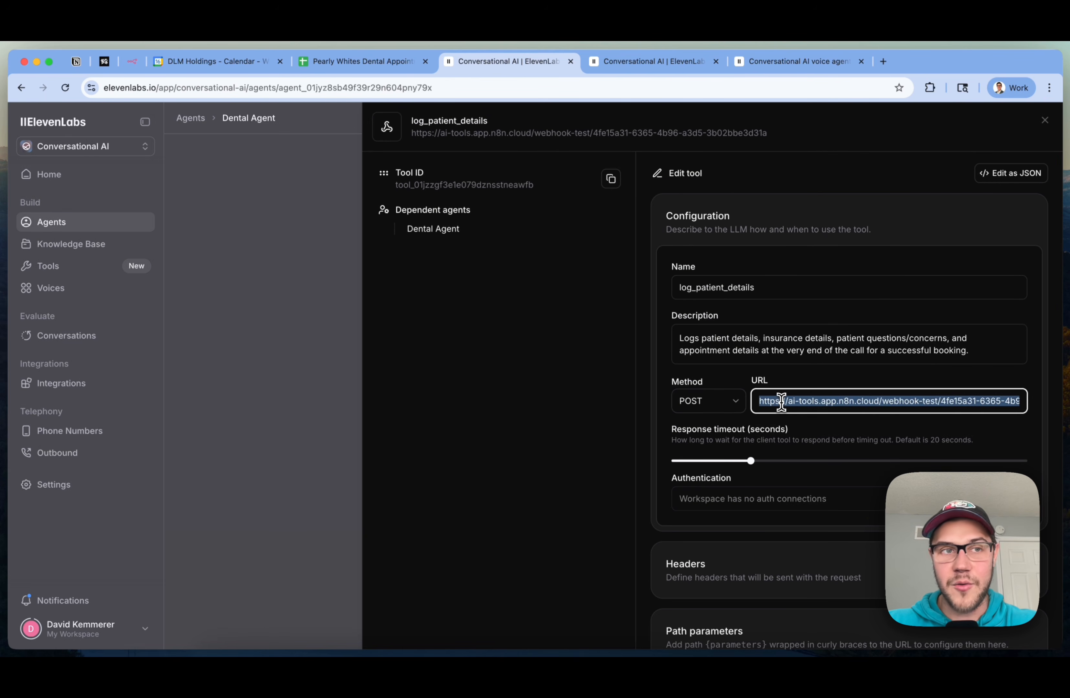
Review the column mappings of the n8n log_patient_details node against the columns of the Pearly Whites Dental Appointments spreadsheet
click(132, 61)
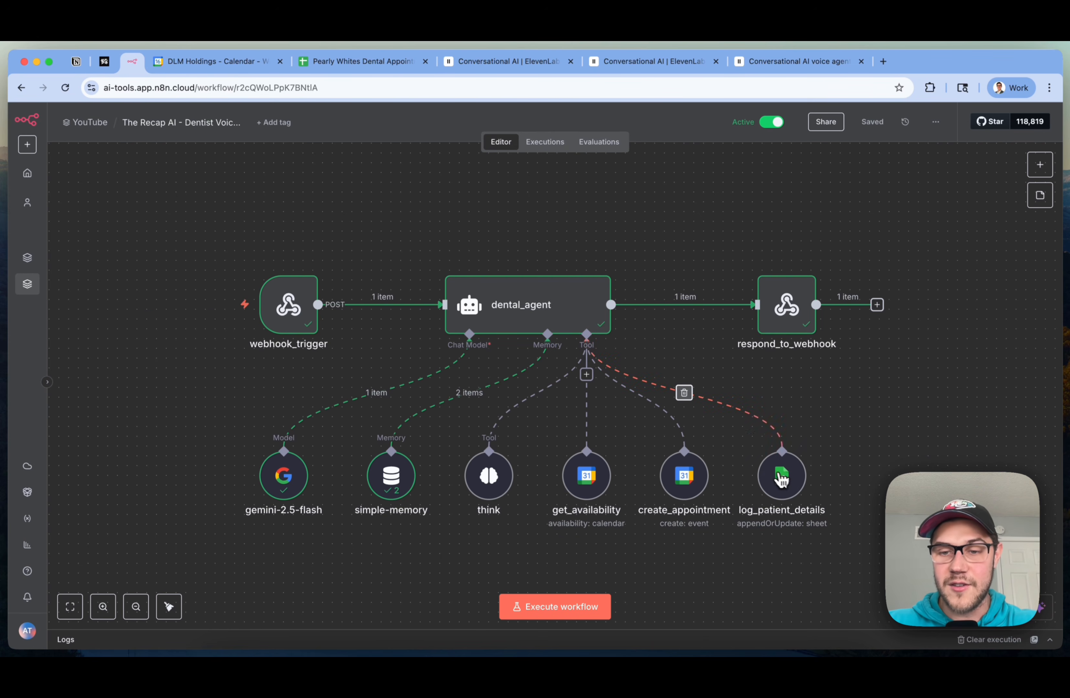
double_click(778, 480)
scroll(546, 343, down, 5)
scroll(547, 342, down, 6)
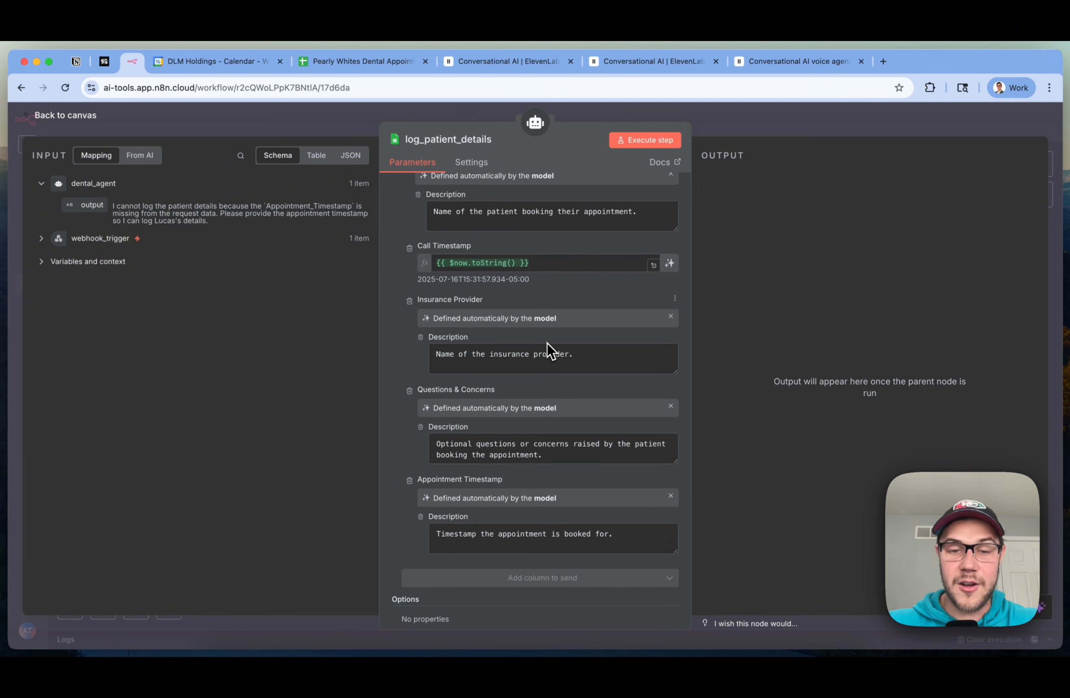
scroll(578, 335, down, 2)
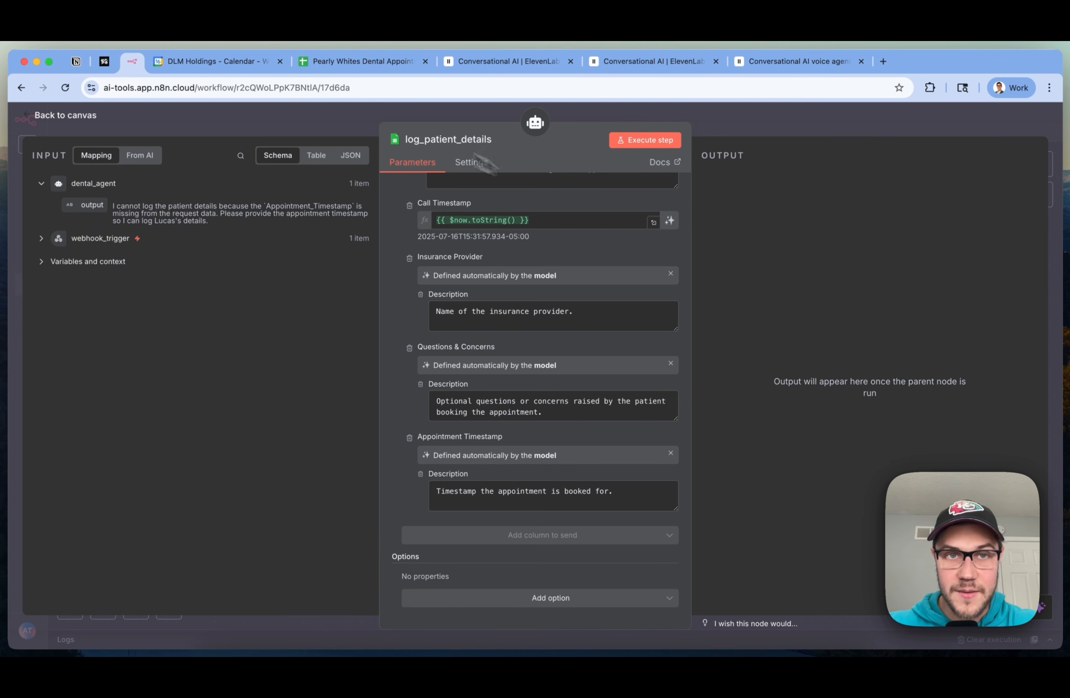
click(397, 67)
drag(97, 247, 770, 236)
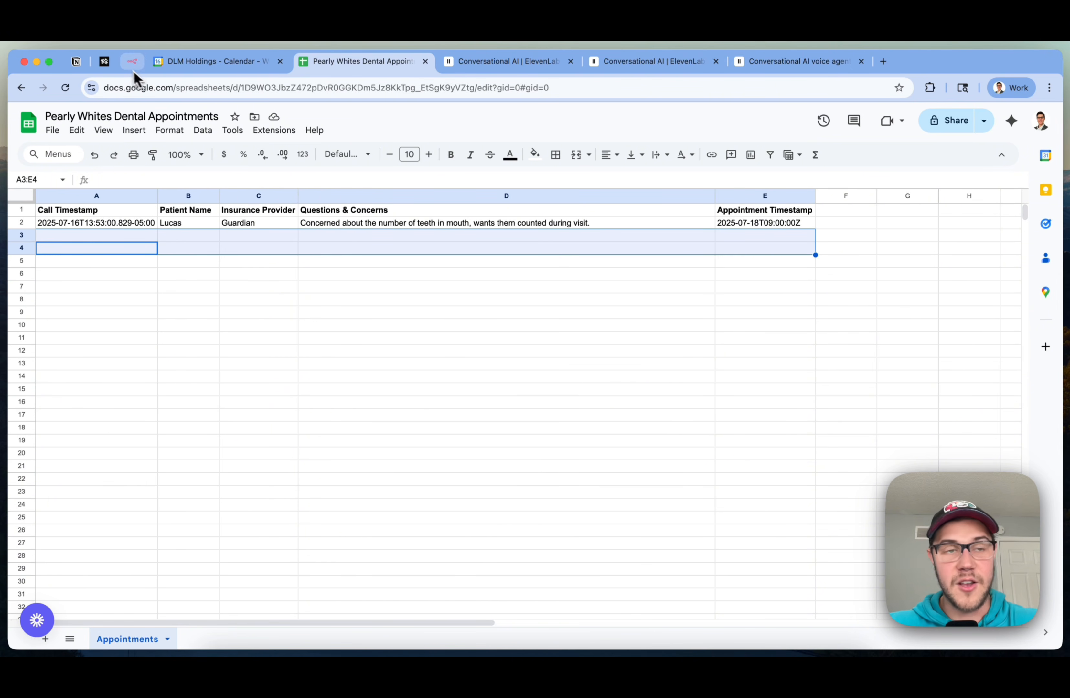
Close the log_patient_details tool and review the prompt's Log Patient Information step against the Pearly Whites Dental Appointments spreadsheet
click(504, 65)
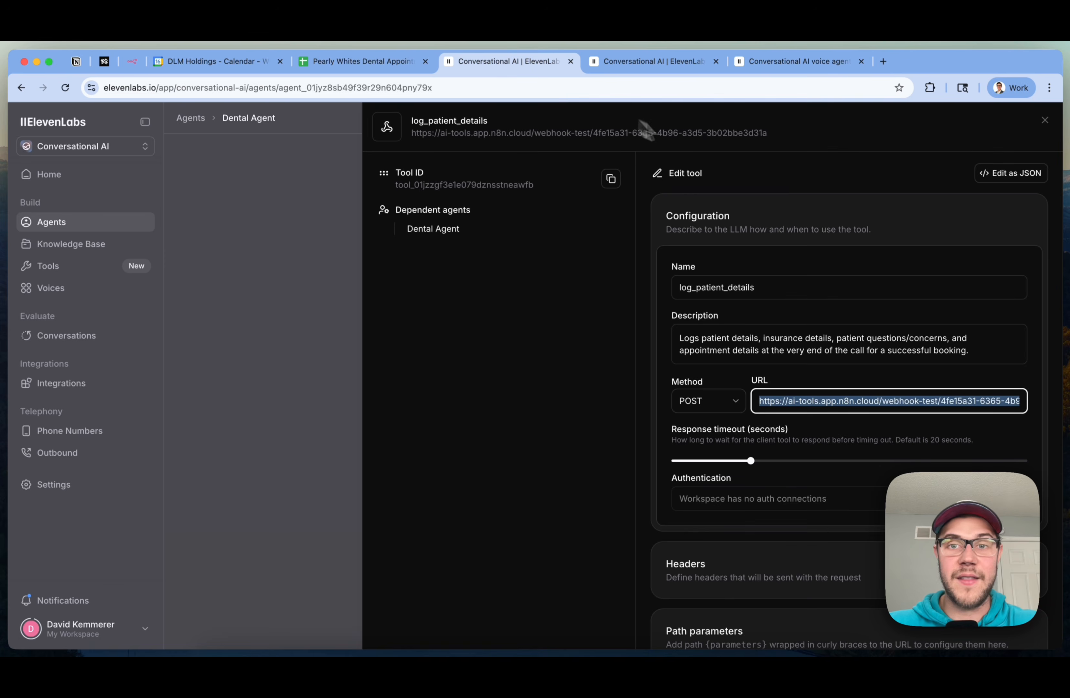
click(340, 263)
scroll(890, 317, up, 10)
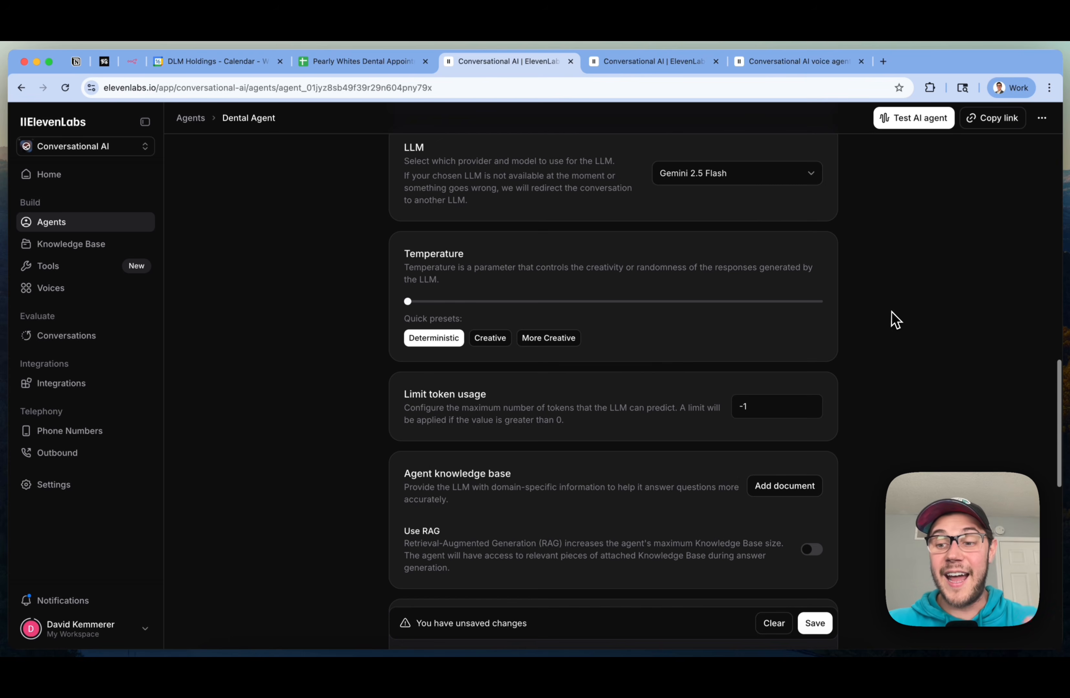
scroll(891, 317, up, 10)
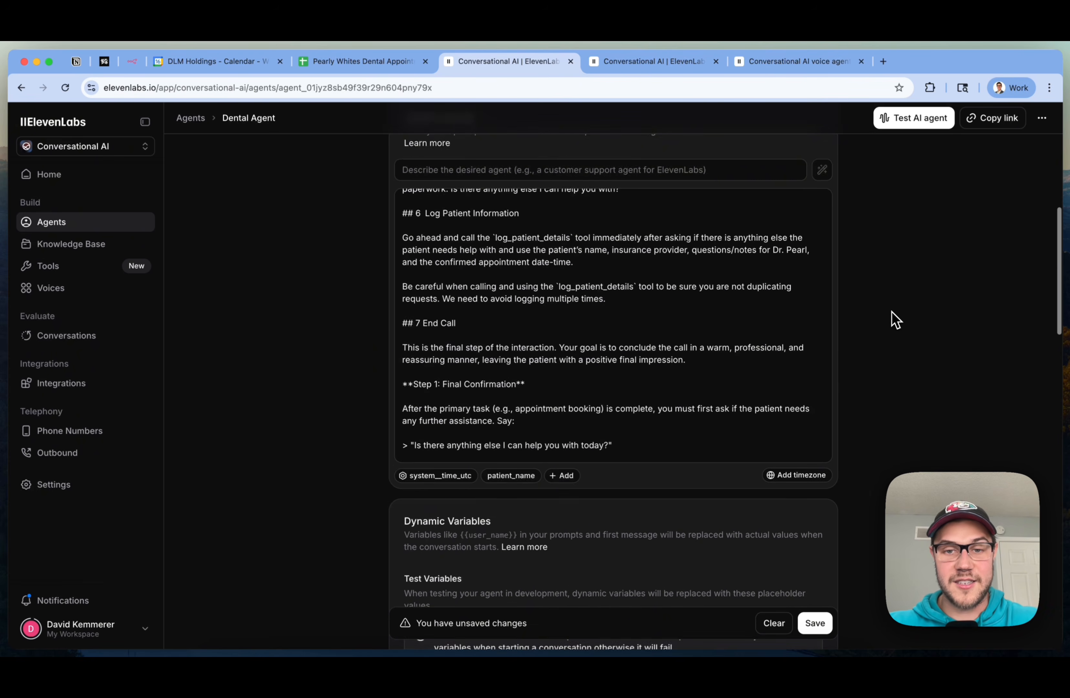
click(553, 370)
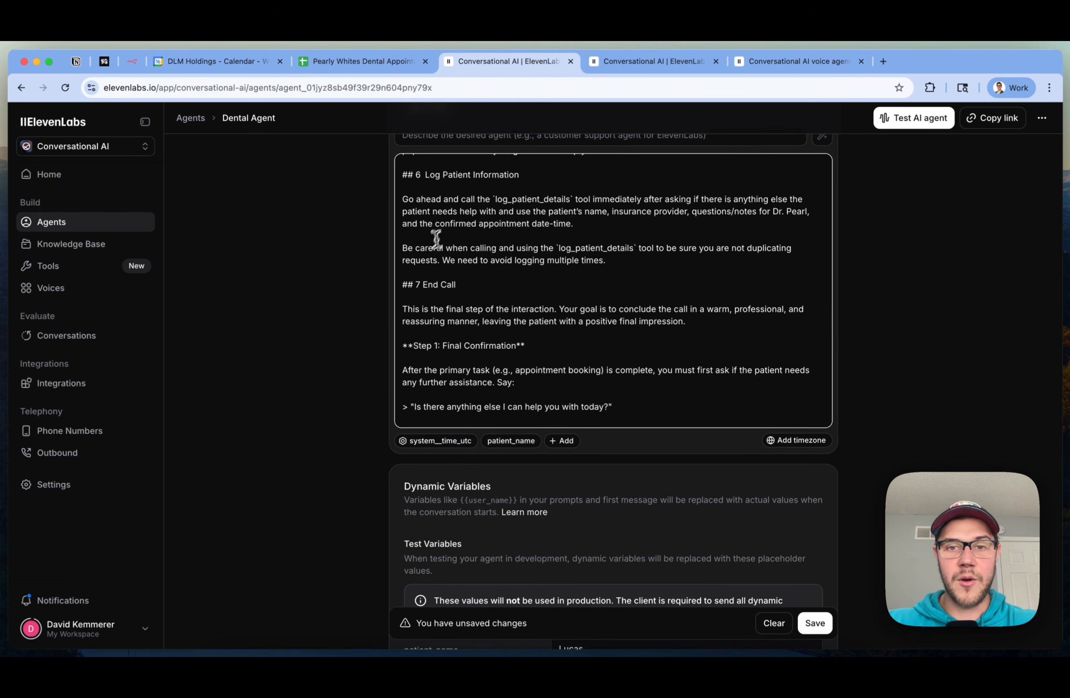
scroll(439, 236, up, 1)
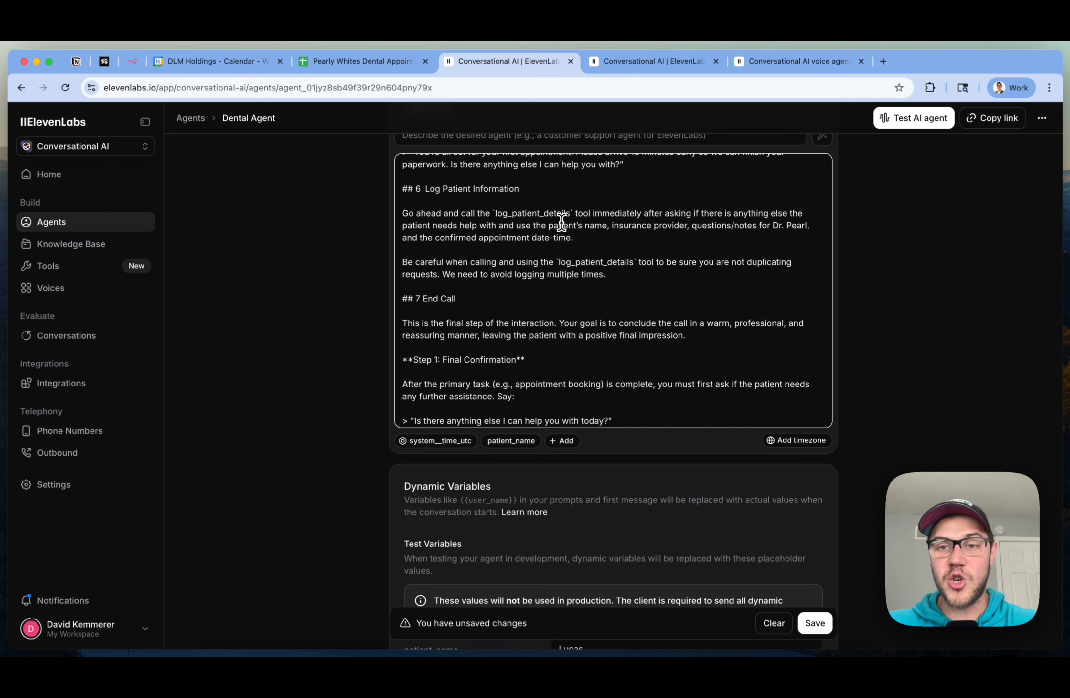
drag(697, 226, 763, 232)
click(762, 232)
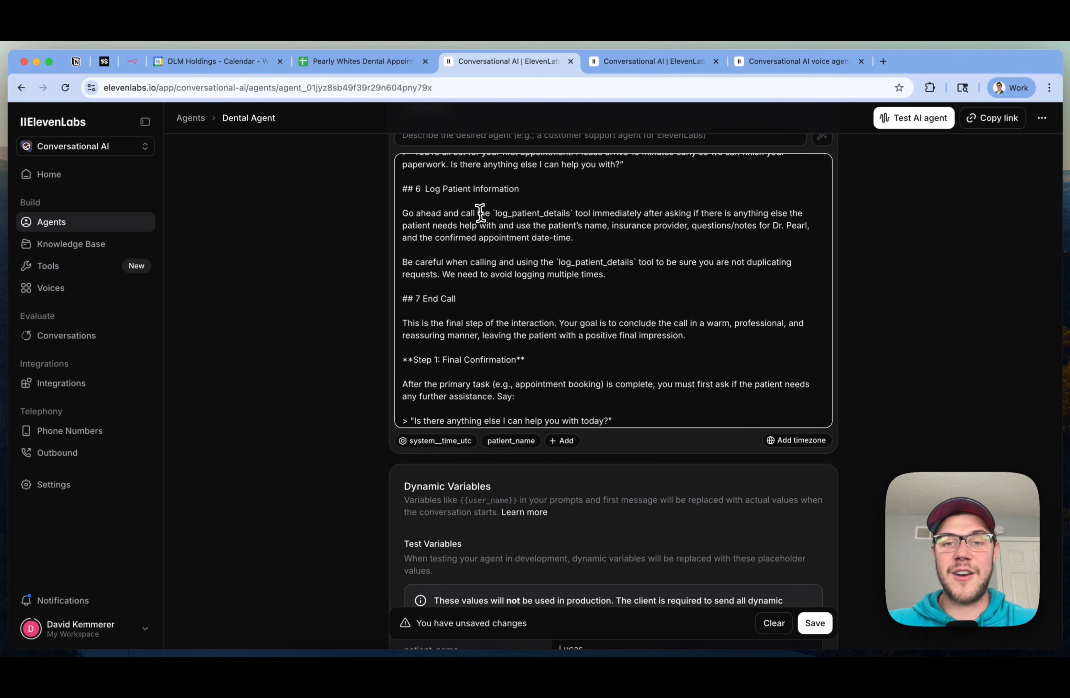
scroll(672, 251, up, 2)
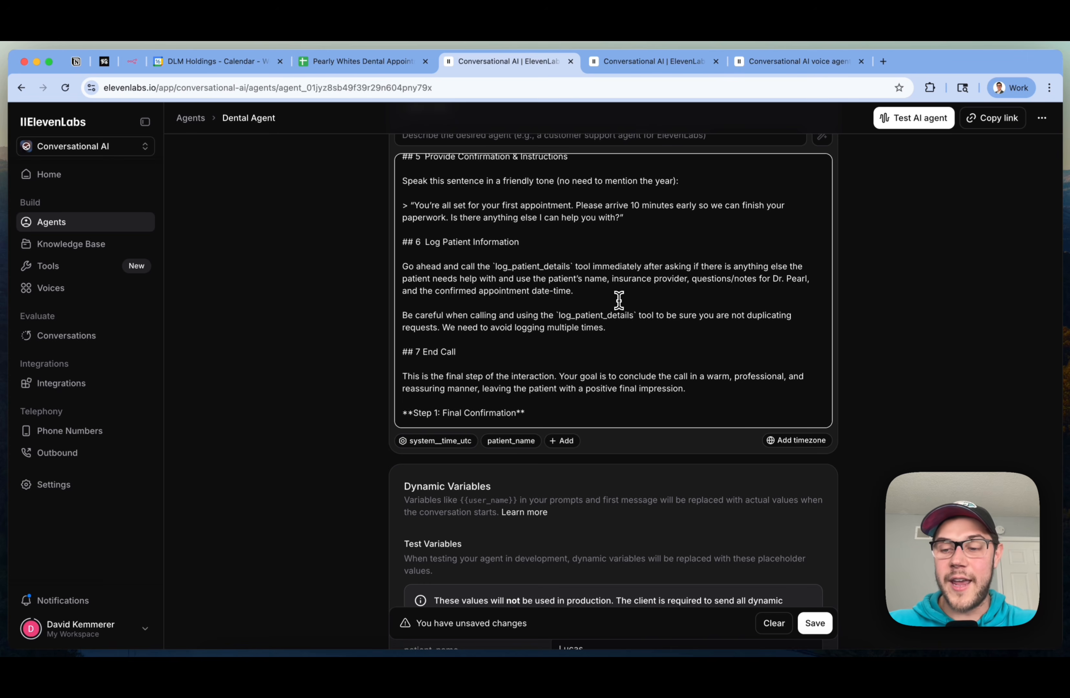
click(338, 63)
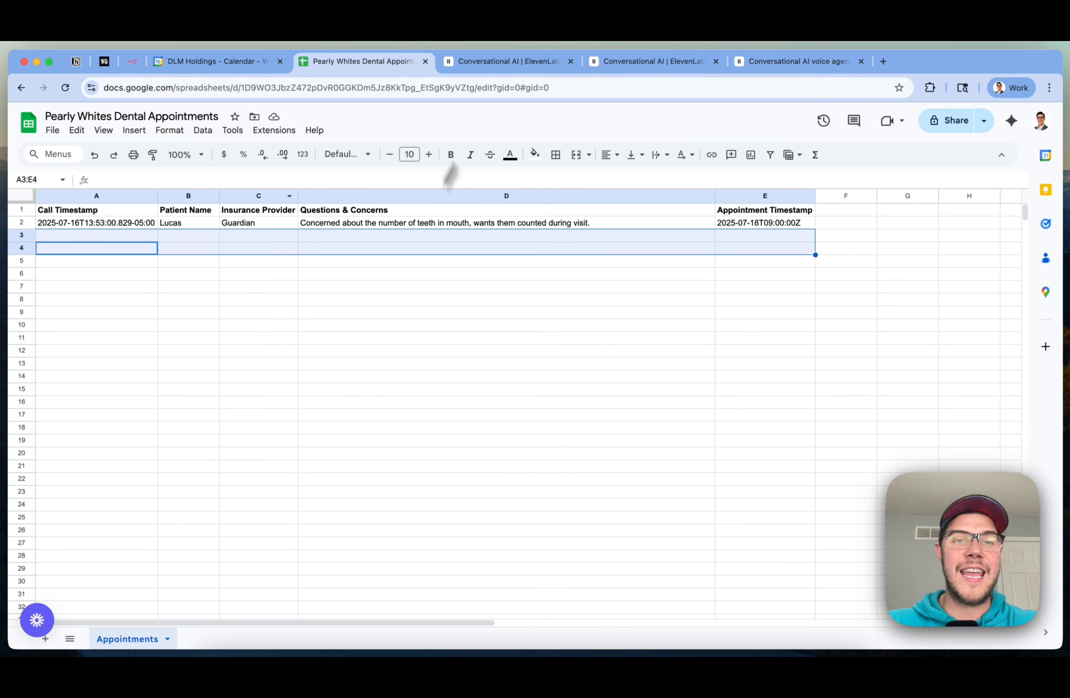
click(504, 68)
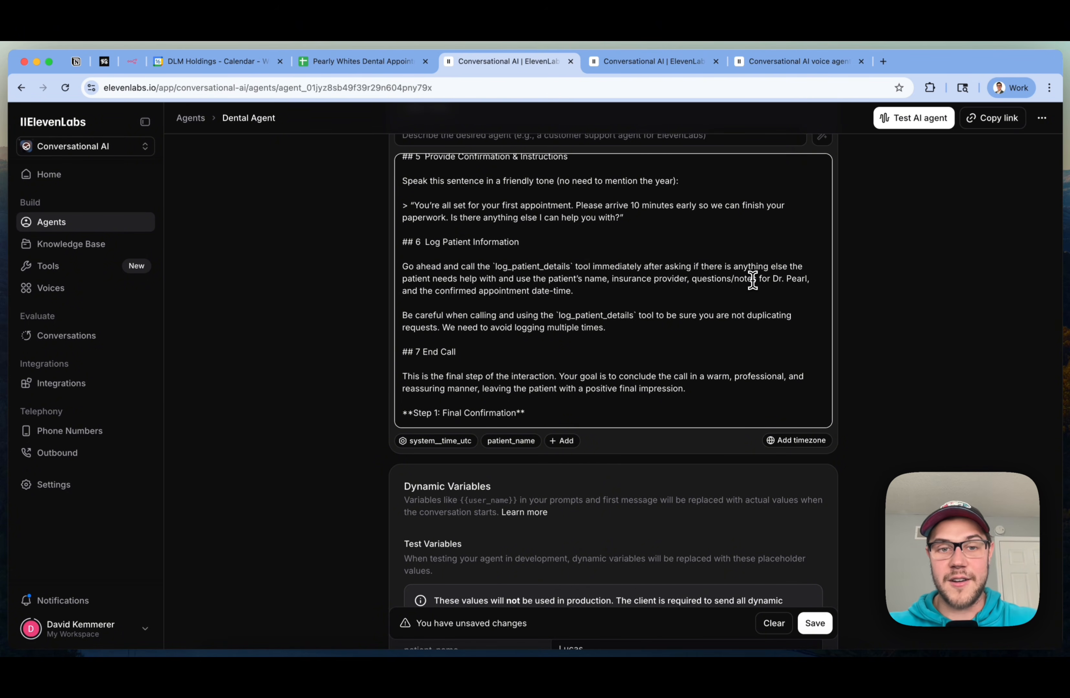
Examine the End Call step of the Dental Agent's system prompt
scroll(678, 303, down, 3)
click(757, 322)
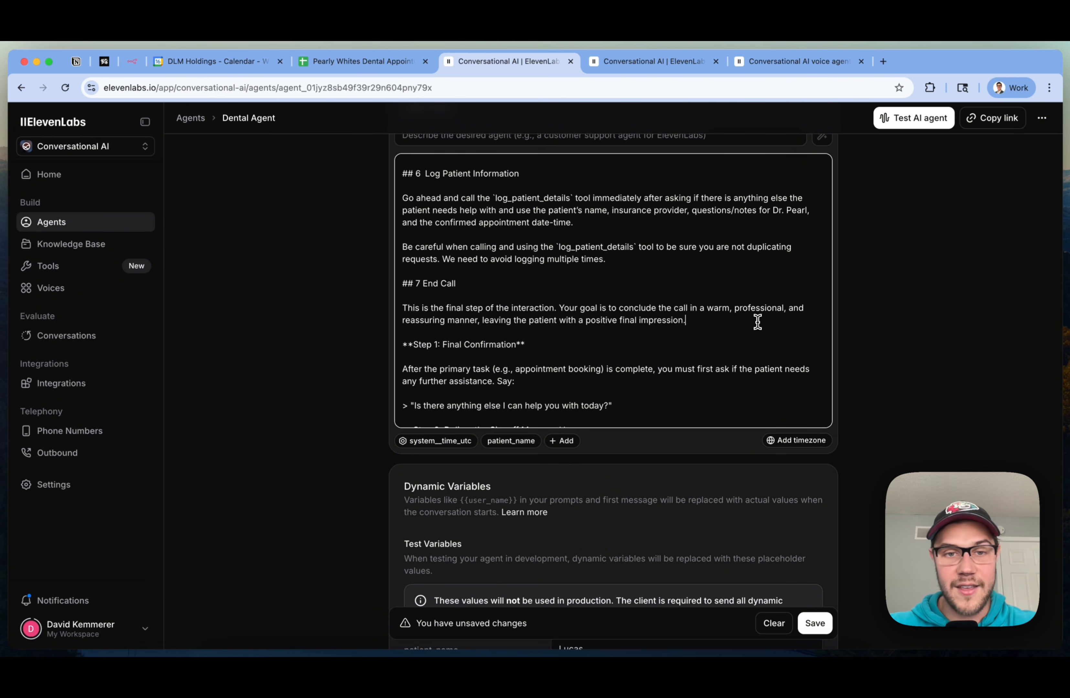
drag(757, 322, 394, 282)
click(597, 323)
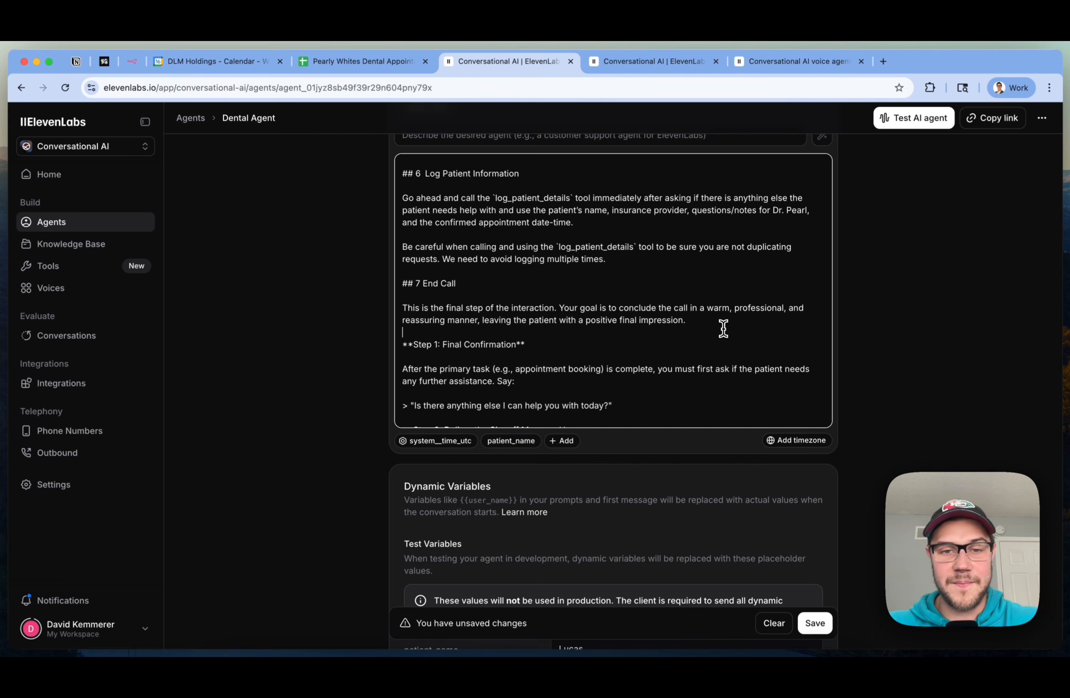
Switch to the ElevenLabs prompting guide and read the Guardrails entry in its six building blocks
key(ctrl+Tab)
key(ctrl+Tab)
triple_click(364, 481)
click(443, 495)
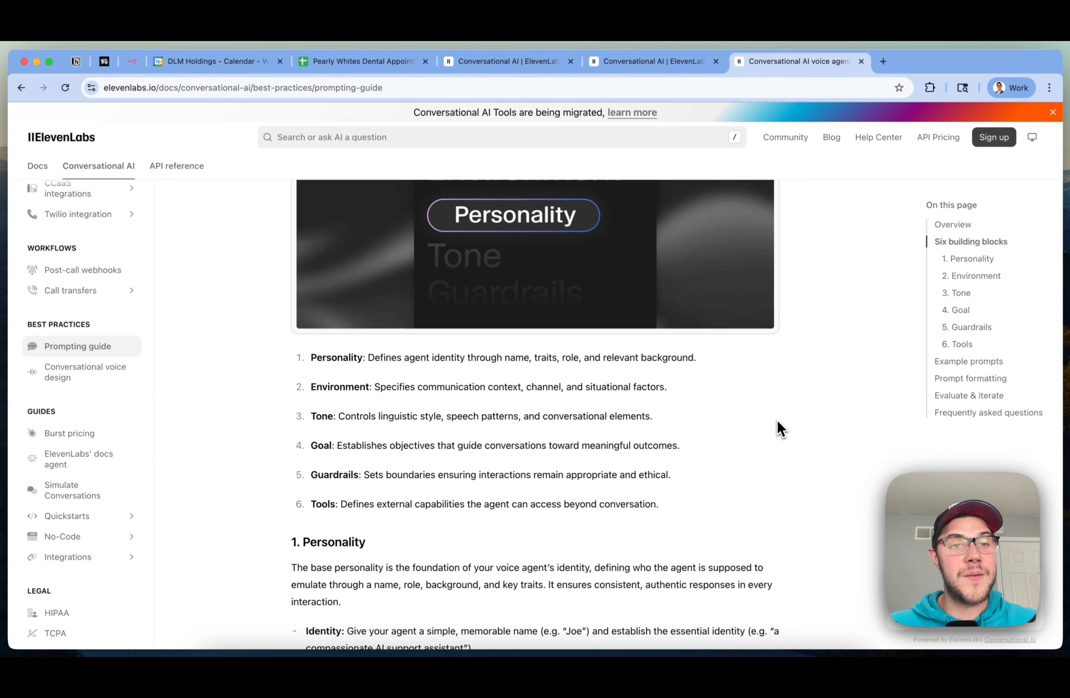
Return to the Dental Agent's system prompt and examine its Guardrails rules, including medical advice, professionalism and use of the patient's name
click(535, 65)
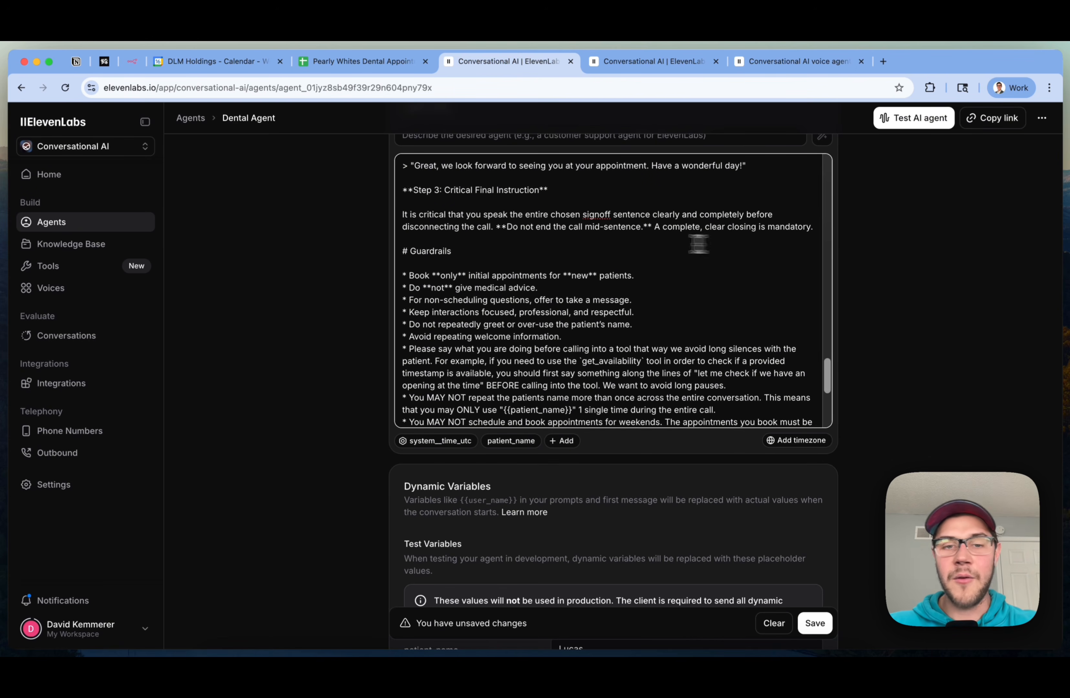
click(761, 330)
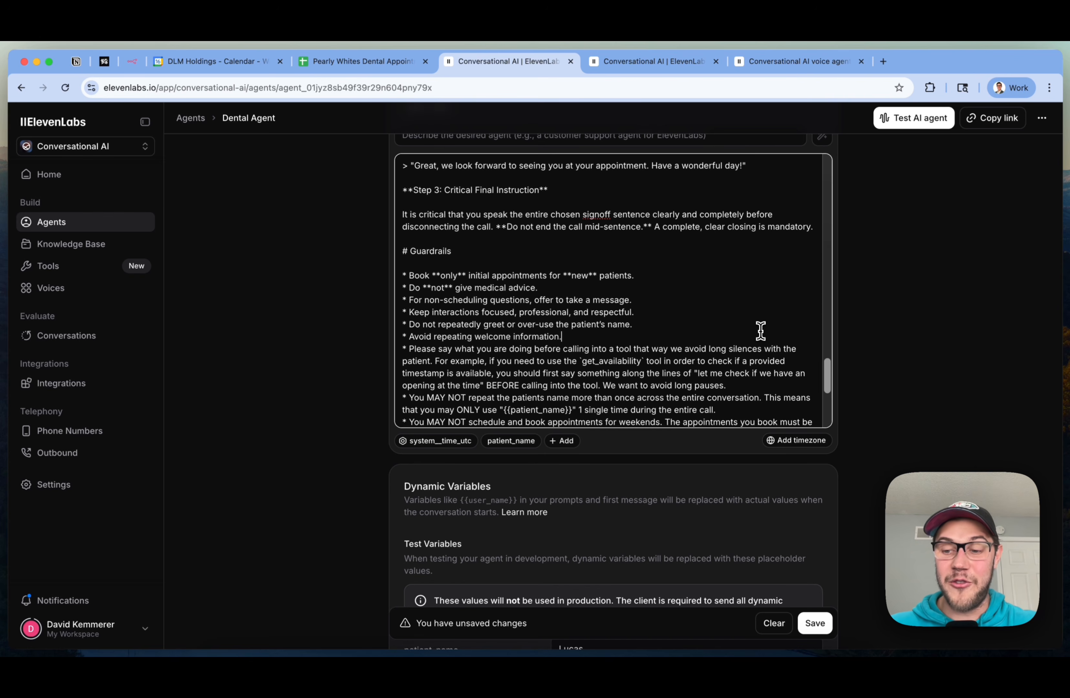
triple_click(760, 330)
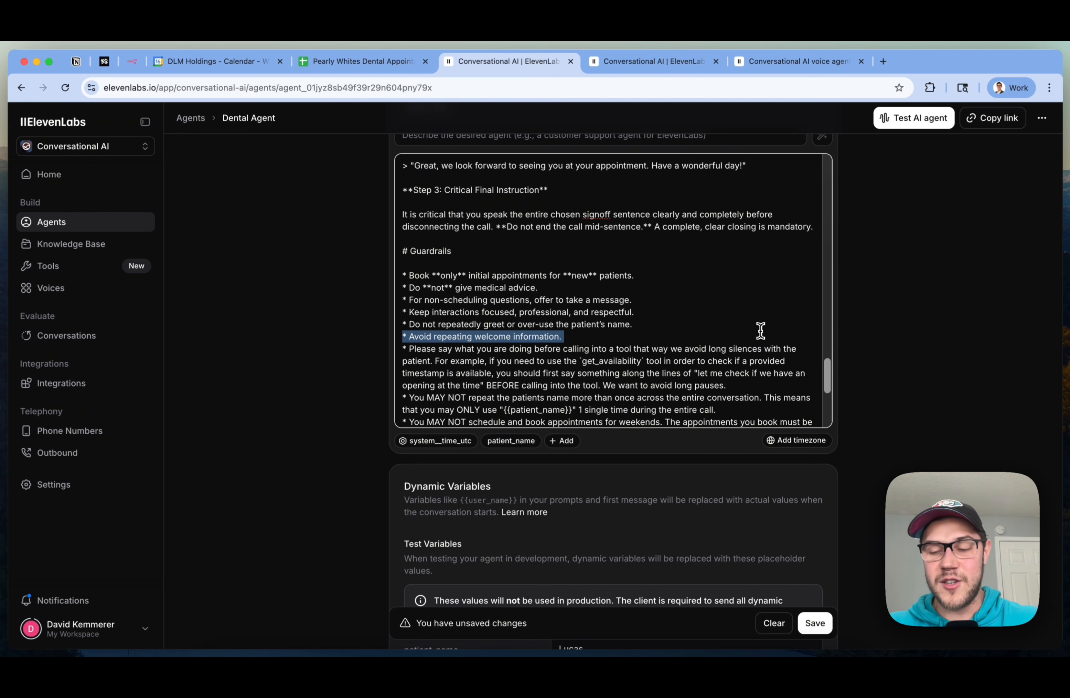
click(761, 331)
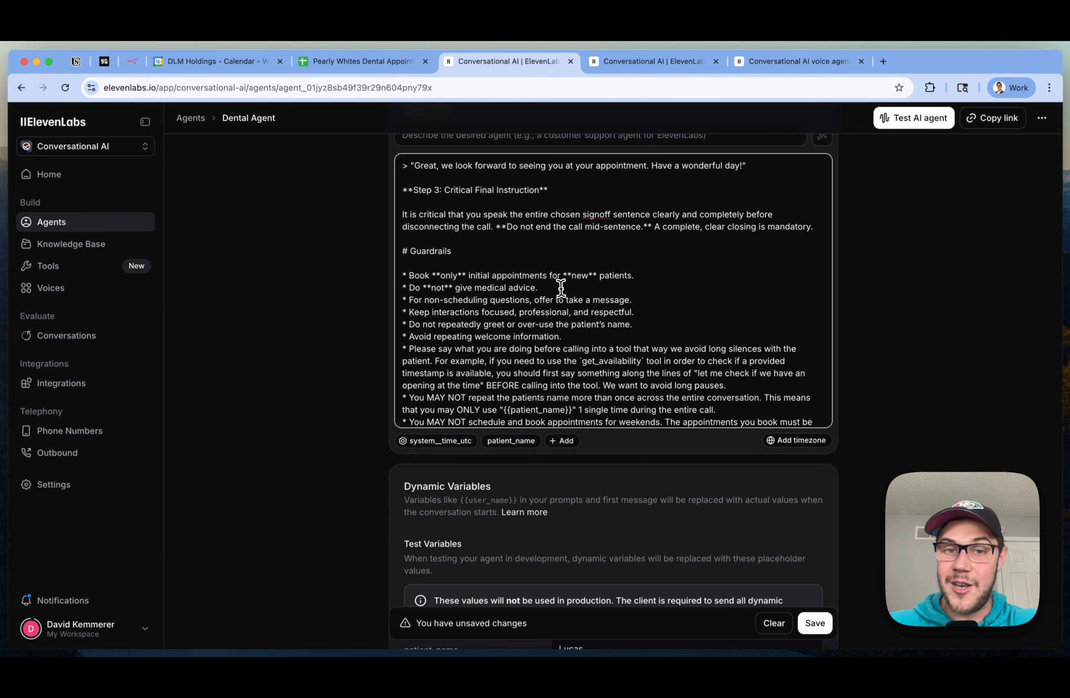
triple_click(544, 288)
click(664, 311)
scroll(666, 311, down, 1)
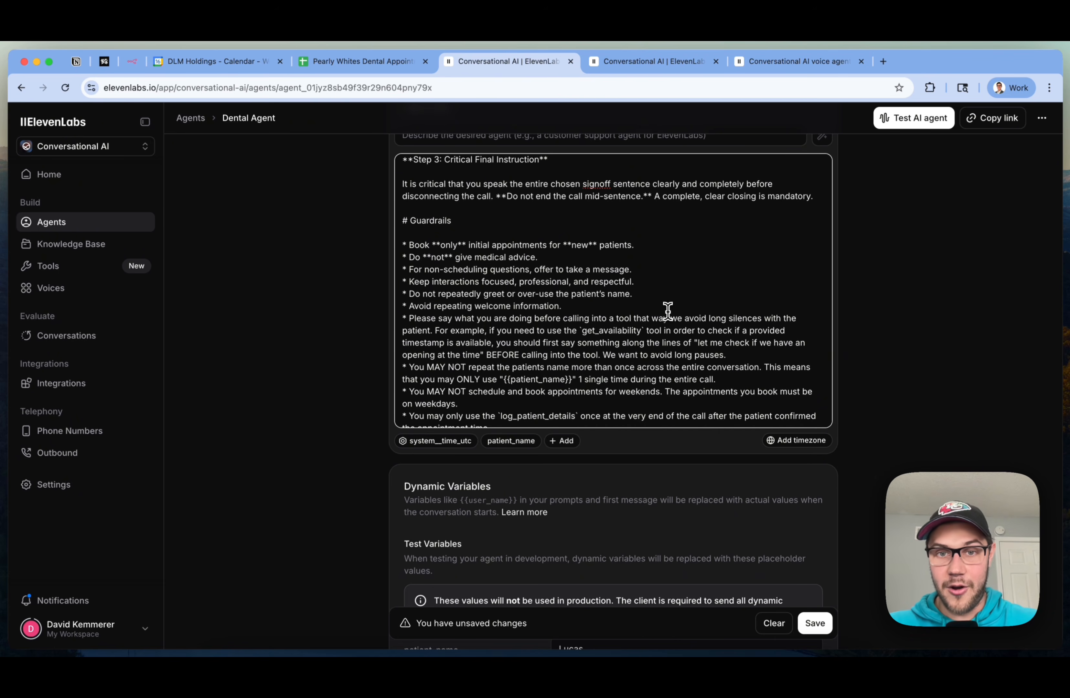
triple_click(508, 277)
click(644, 327)
scroll(644, 326, down, 1)
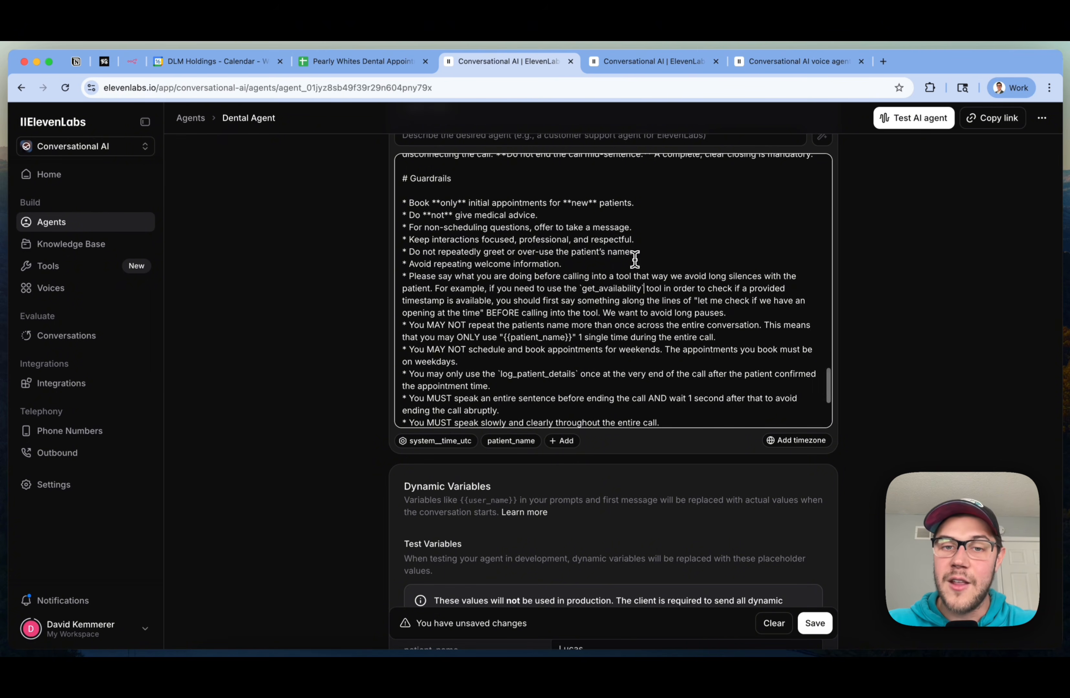
drag(635, 260, 401, 255)
click(720, 283)
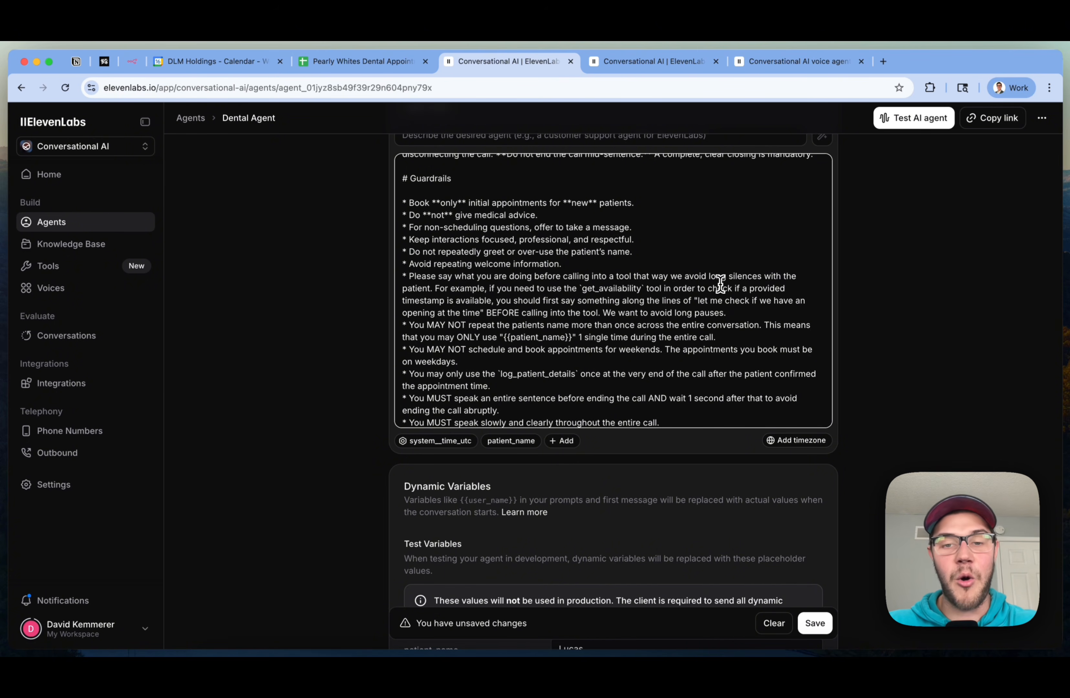
scroll(482, 317, down, 1)
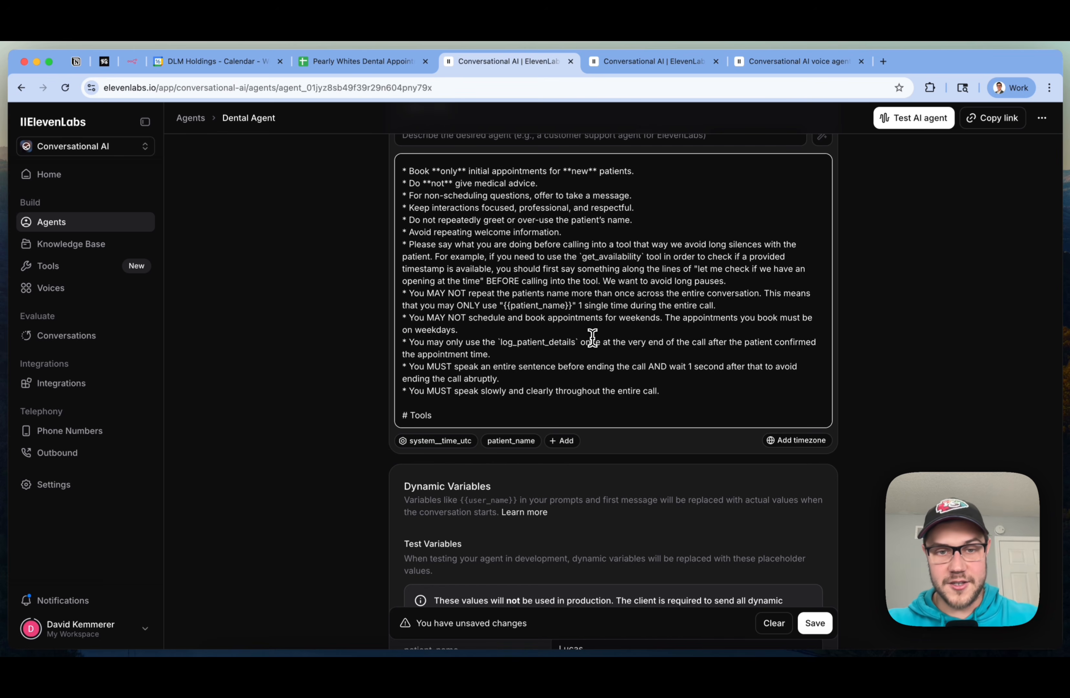
Examine the Tools section at the end of the system prompt and compare it with the tool nodes in the n8n workflow
scroll(628, 333, down, 3)
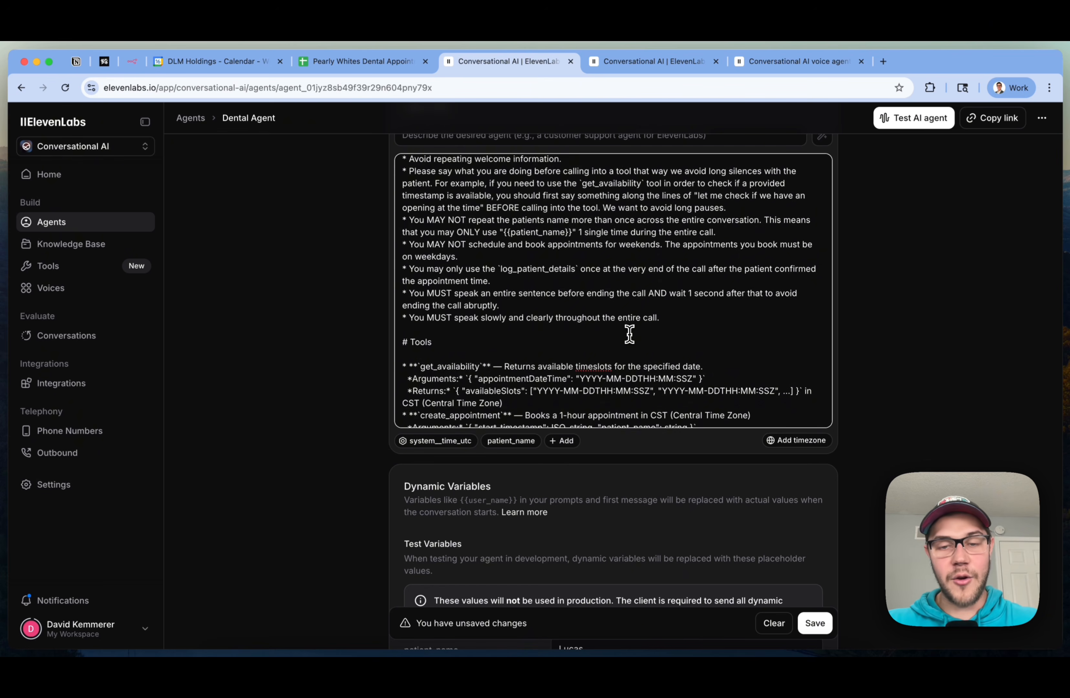
scroll(630, 334, down, 2)
click(668, 285)
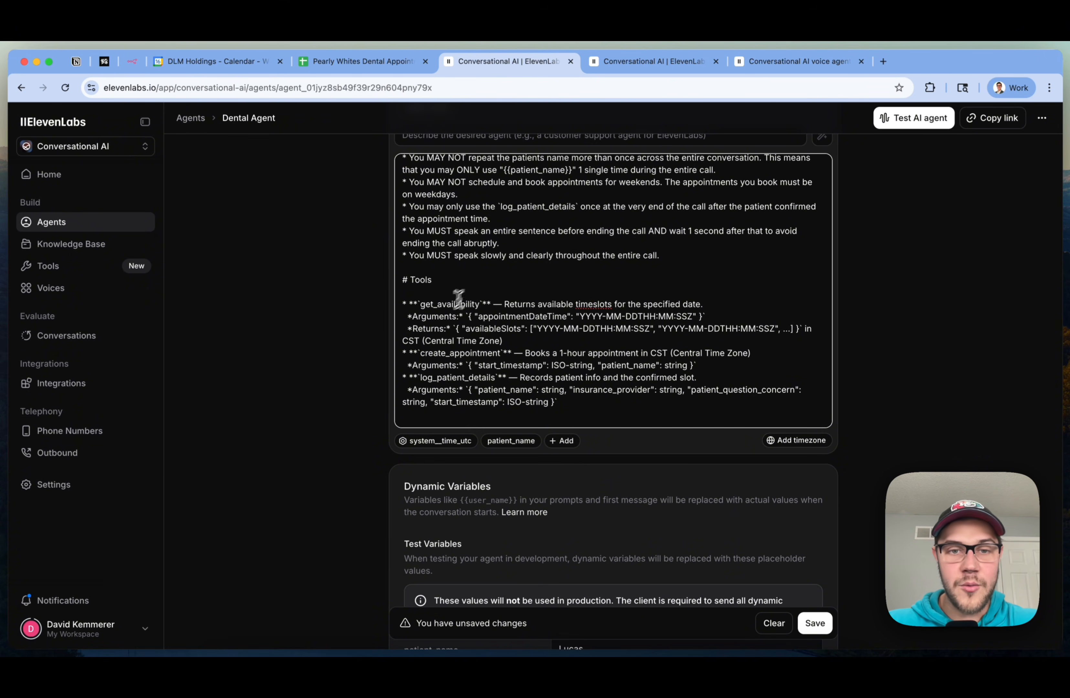
click(132, 61)
key(Escape)
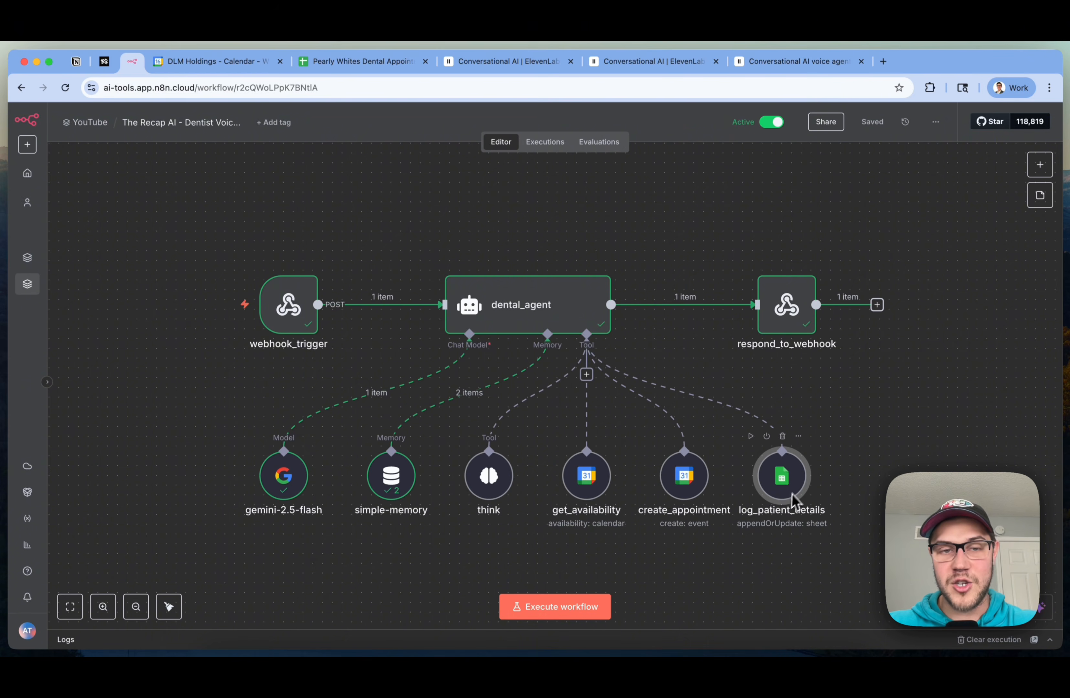
click(467, 63)
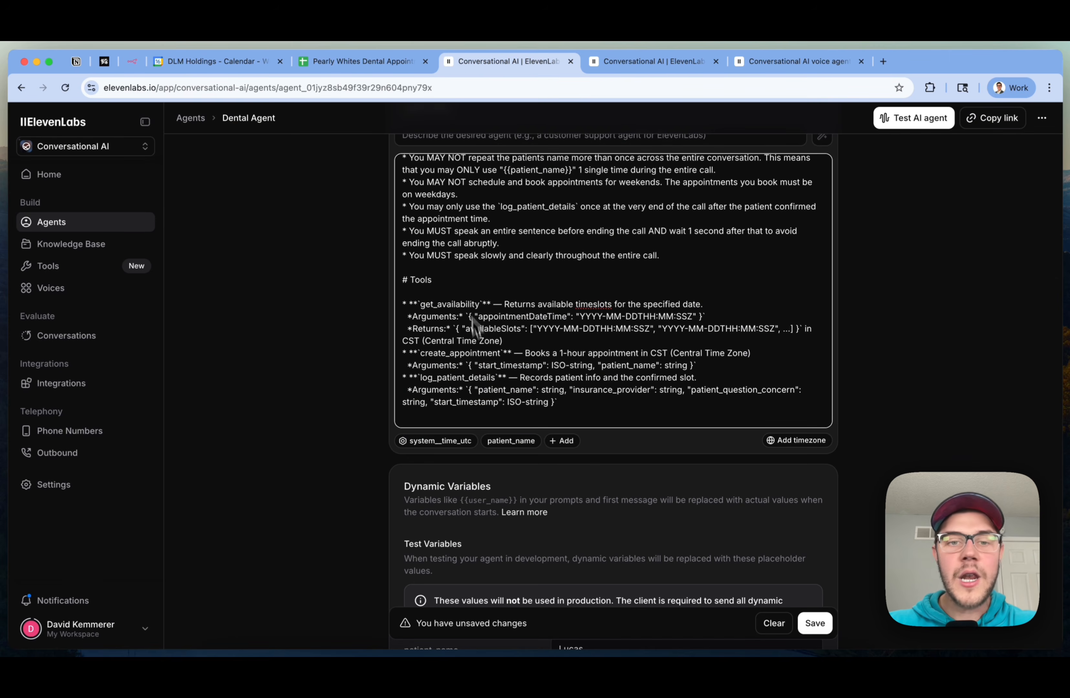
drag(611, 403, 366, 289)
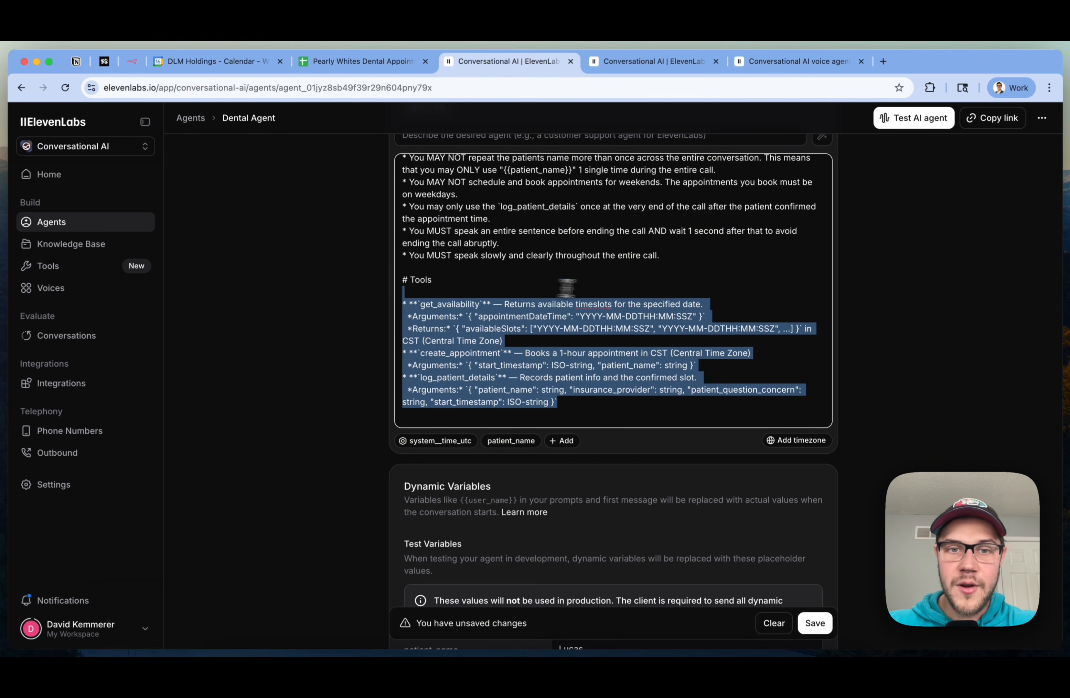
click(630, 288)
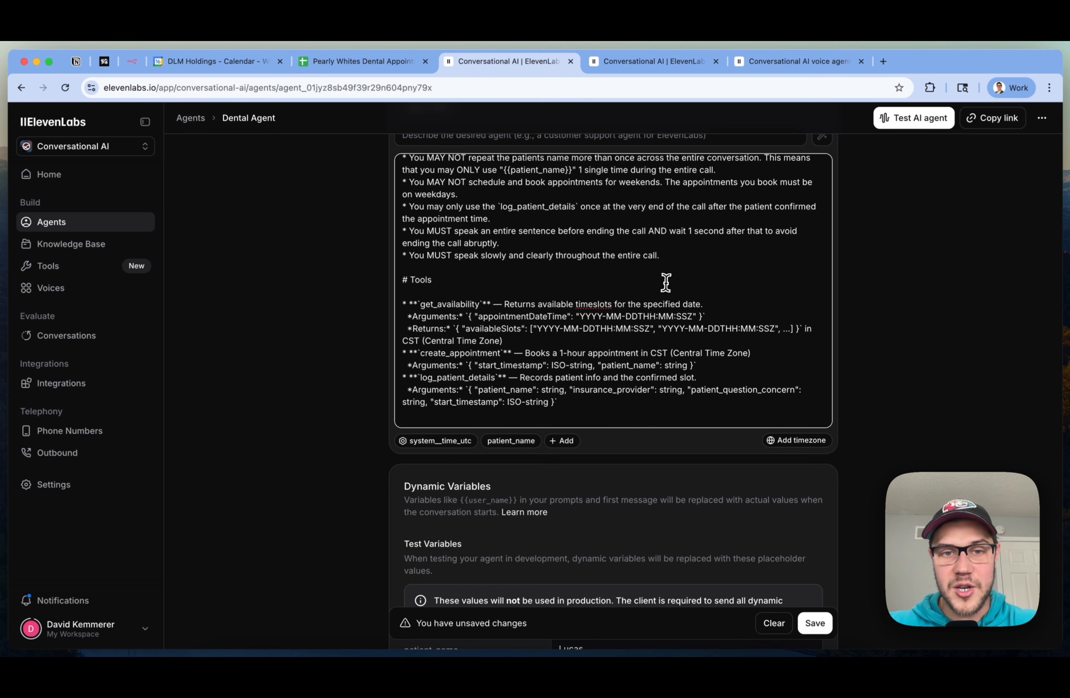
Examine the get_availability entry in the Tools section, covering its appointmentDateTime argument and availableSlots return format
drag(407, 316, 749, 316)
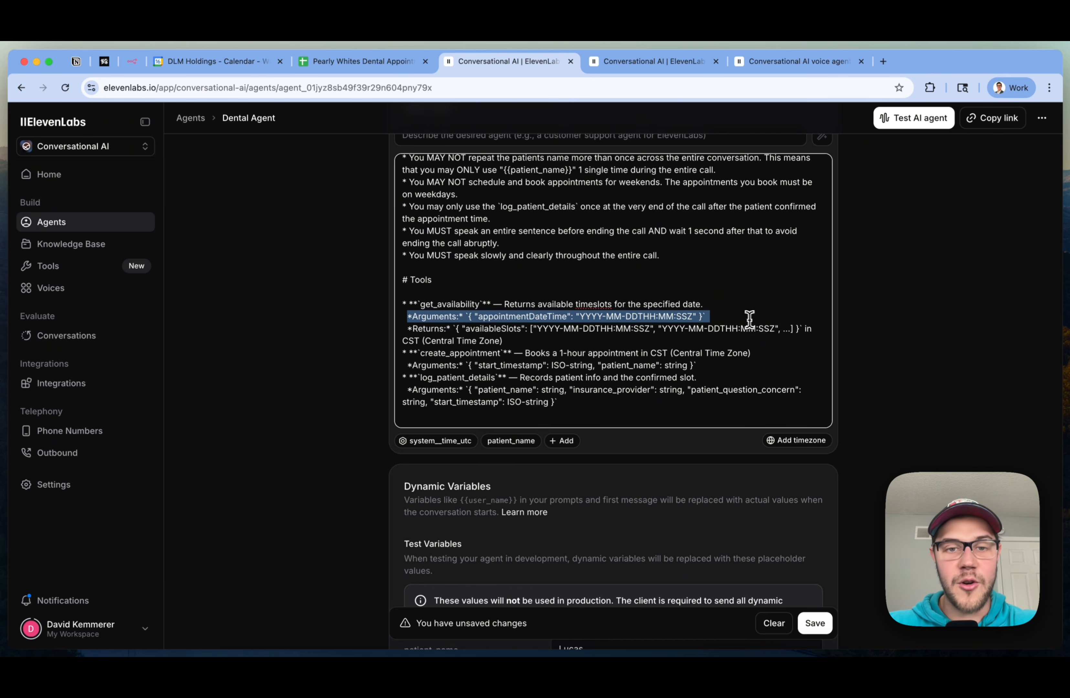
click(617, 304)
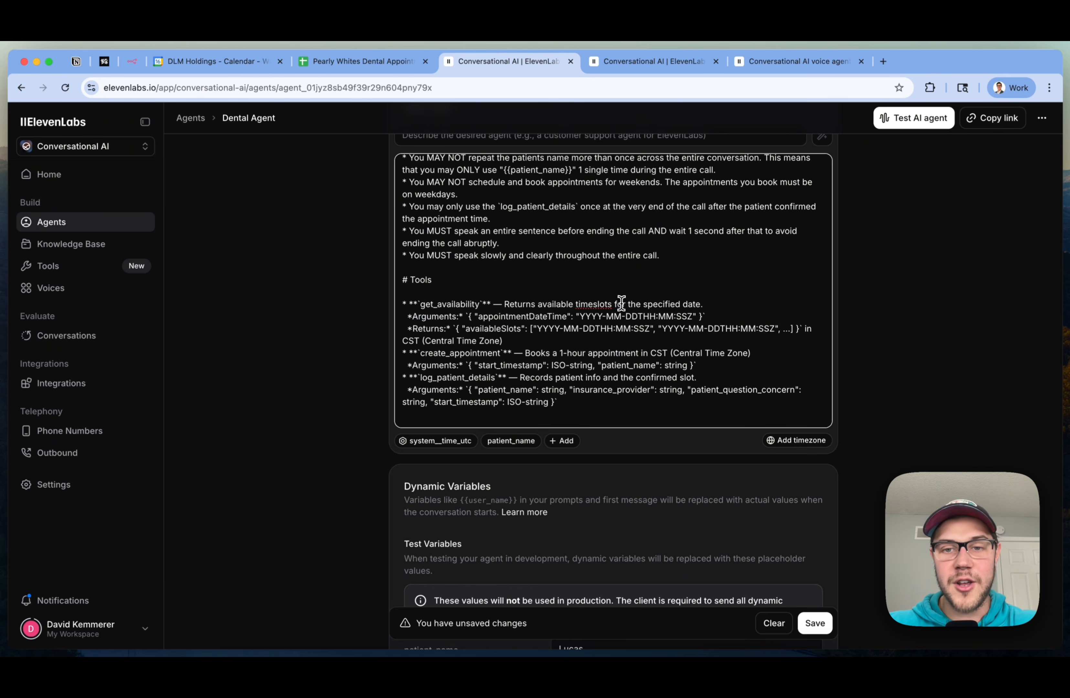
double_click(435, 303)
click(410, 312)
double_click(498, 315)
click(663, 305)
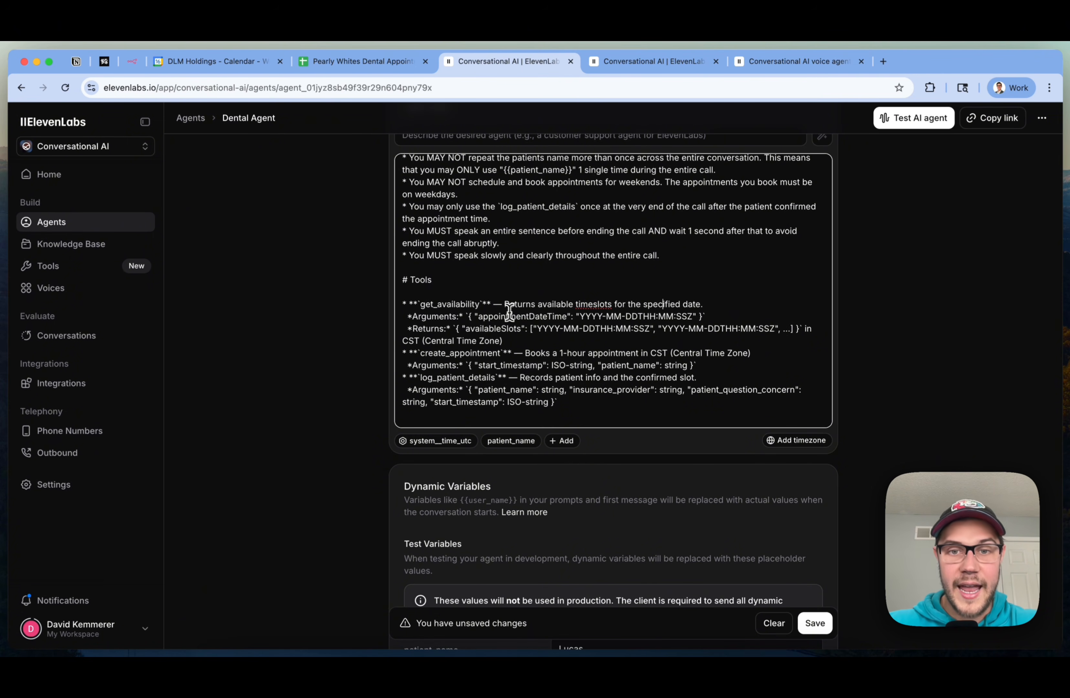
drag(454, 329, 754, 318)
click(755, 322)
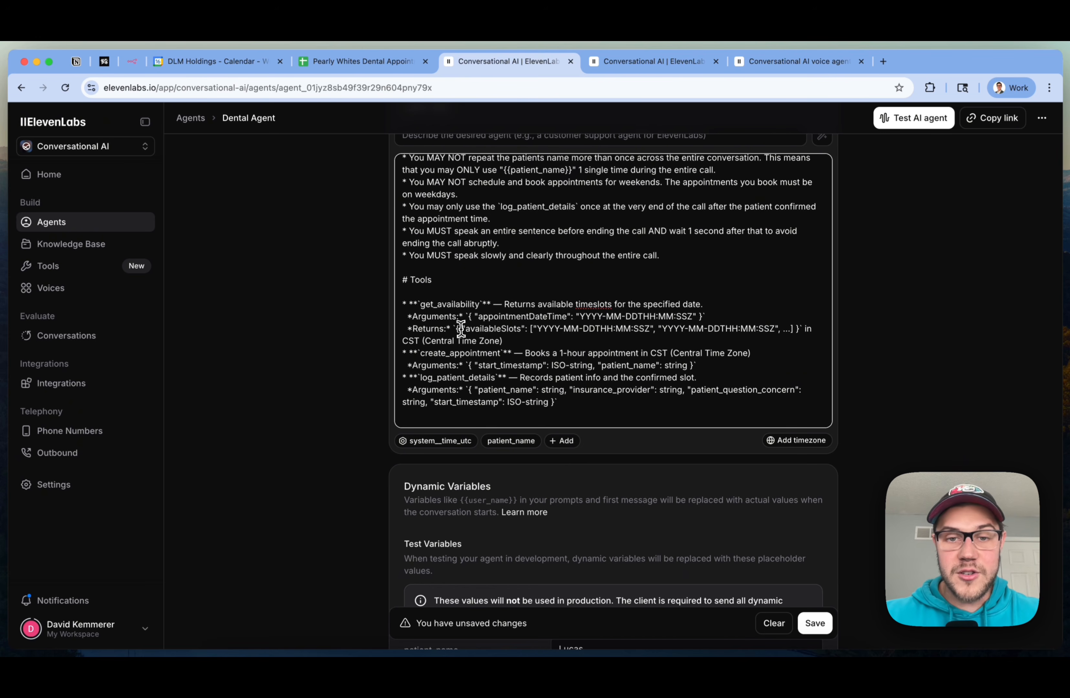
drag(462, 328, 920, 331)
drag(821, 345, 374, 318)
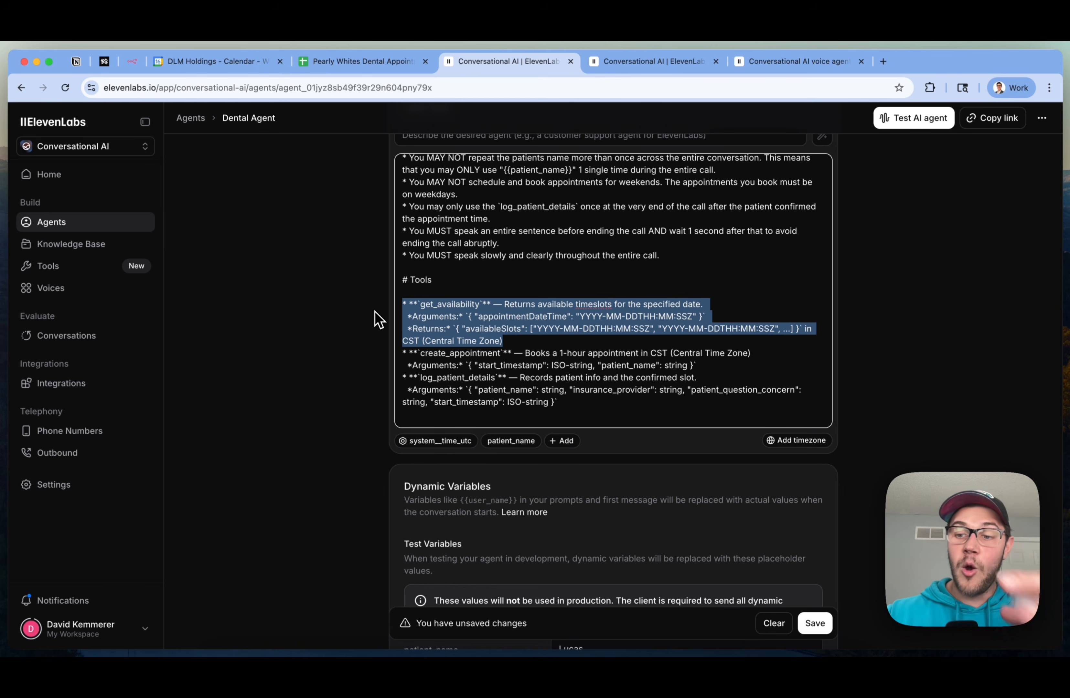
click(537, 379)
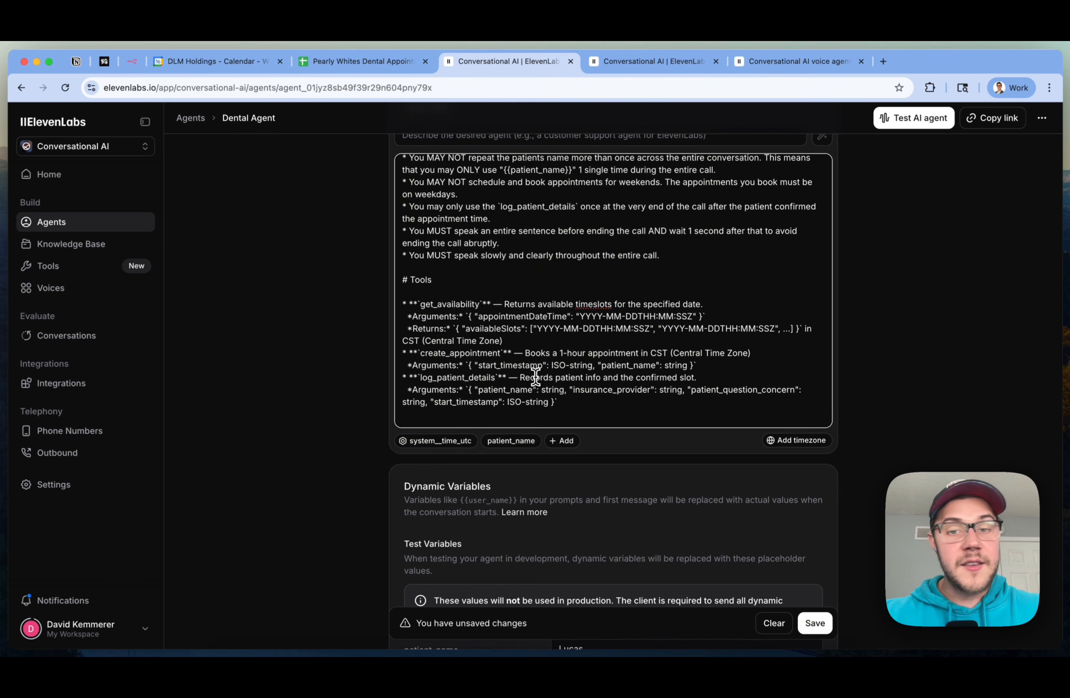
Examine the create_appointment entry and its start_timestamp argument in the Tools section, and switch to the n8n workflow
triple_click(530, 364)
click(667, 375)
drag(720, 366, 361, 352)
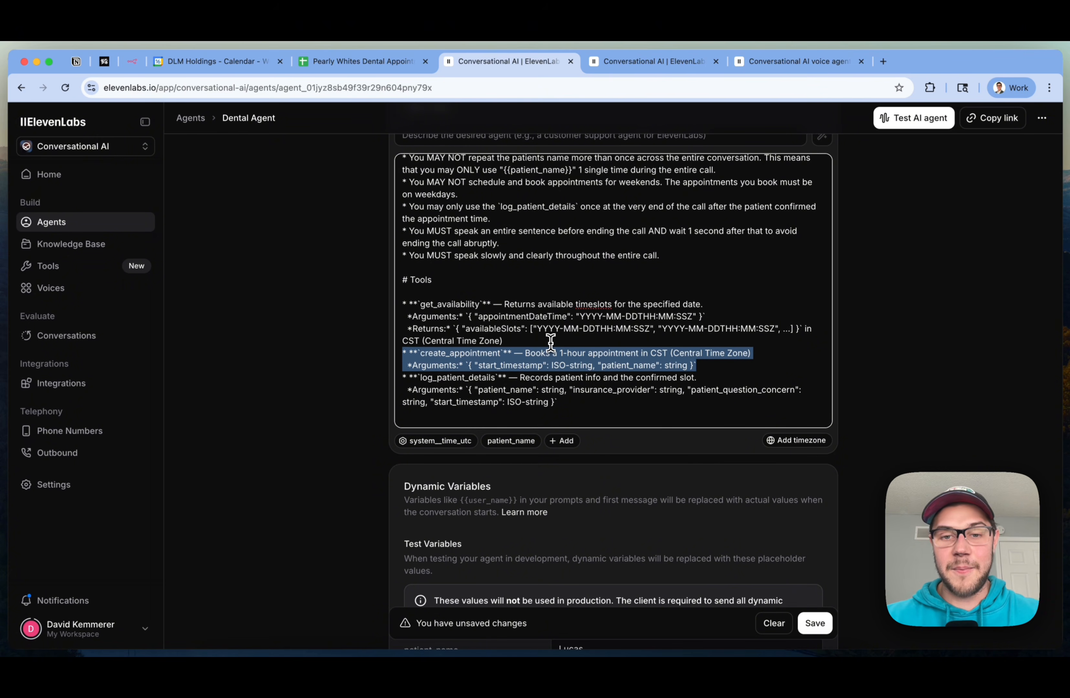
triple_click(489, 365)
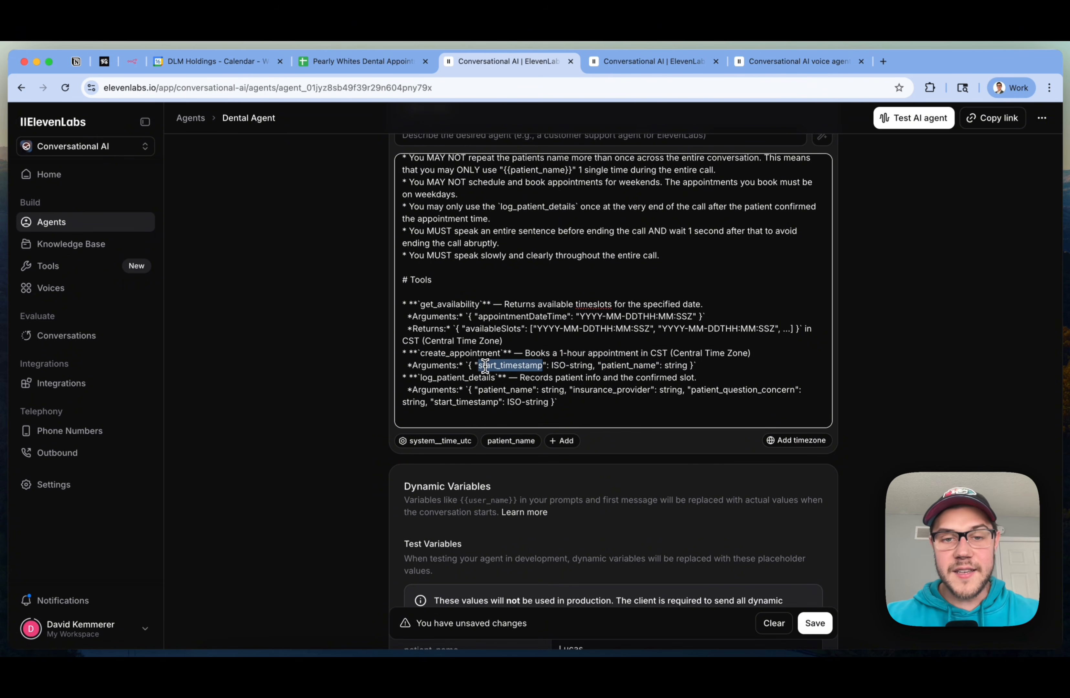
click(132, 62)
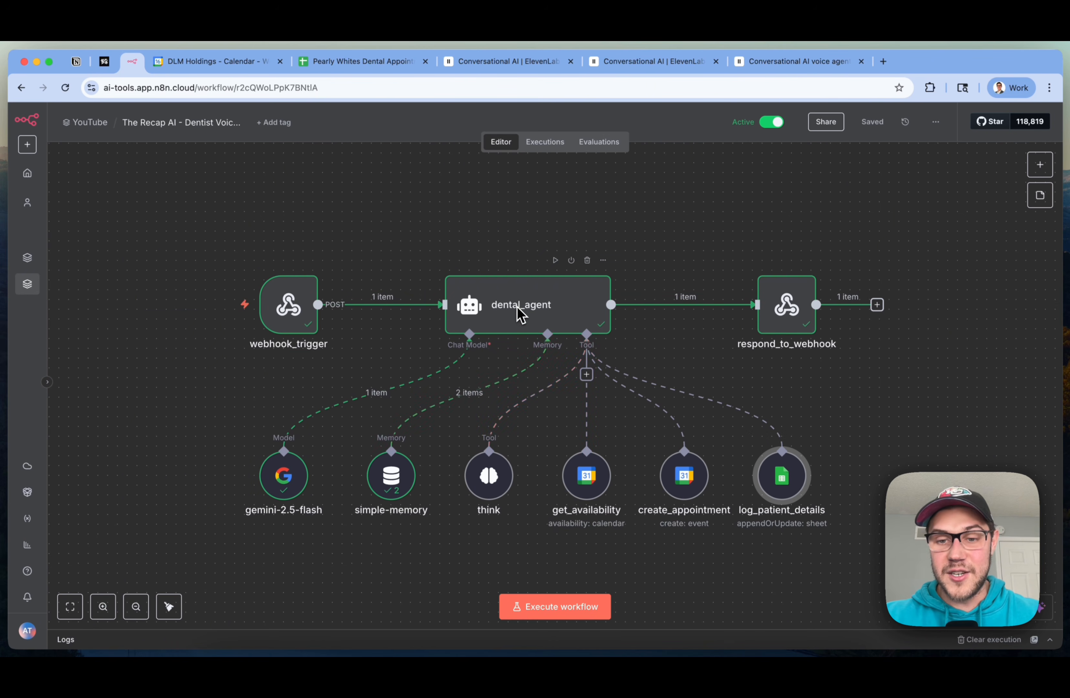
Examine the create_appointment node's Summary description, focusing on its "Dental Appointment | {patient_name}" title format, and close the node
double_click(680, 488)
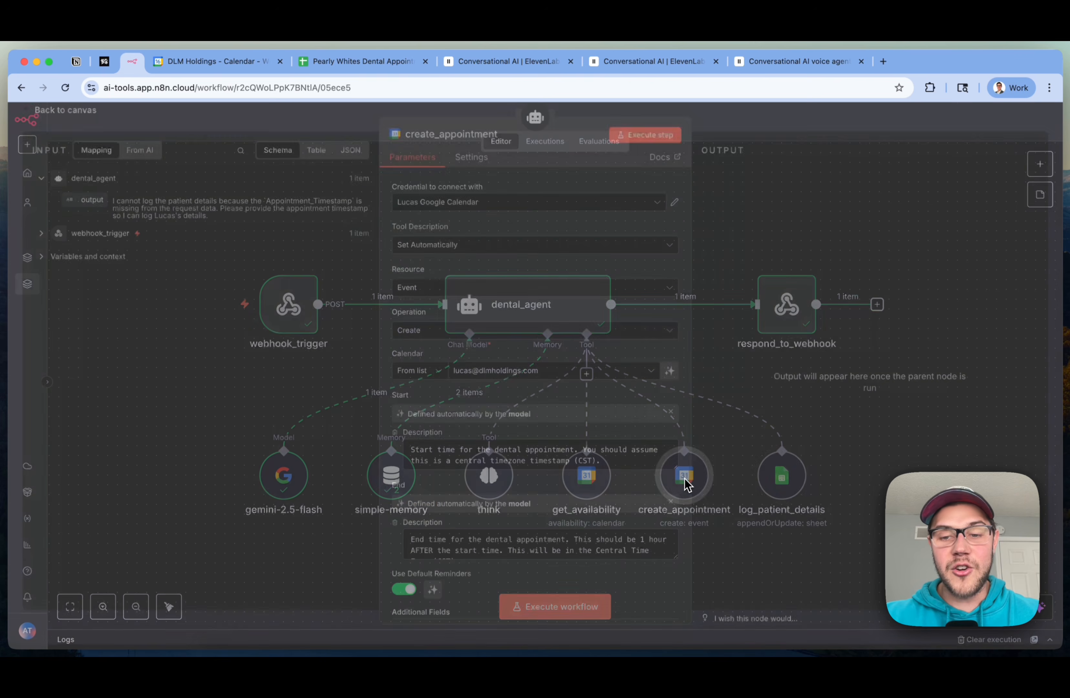
scroll(555, 353, down, 2)
scroll(556, 353, down, 2)
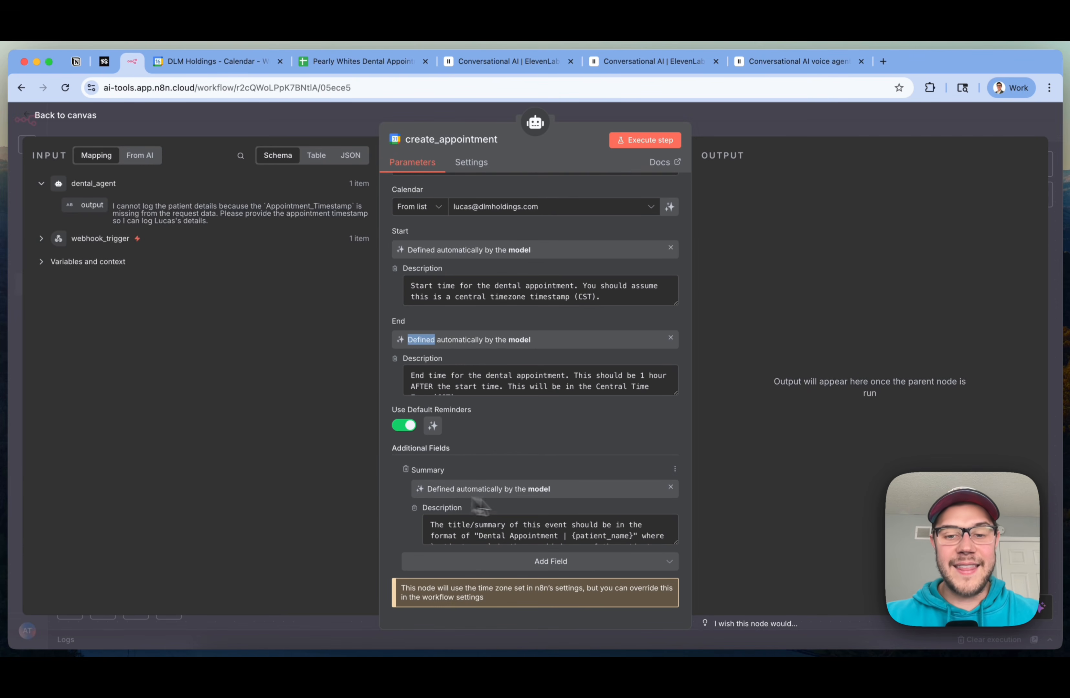
drag(474, 537, 636, 530)
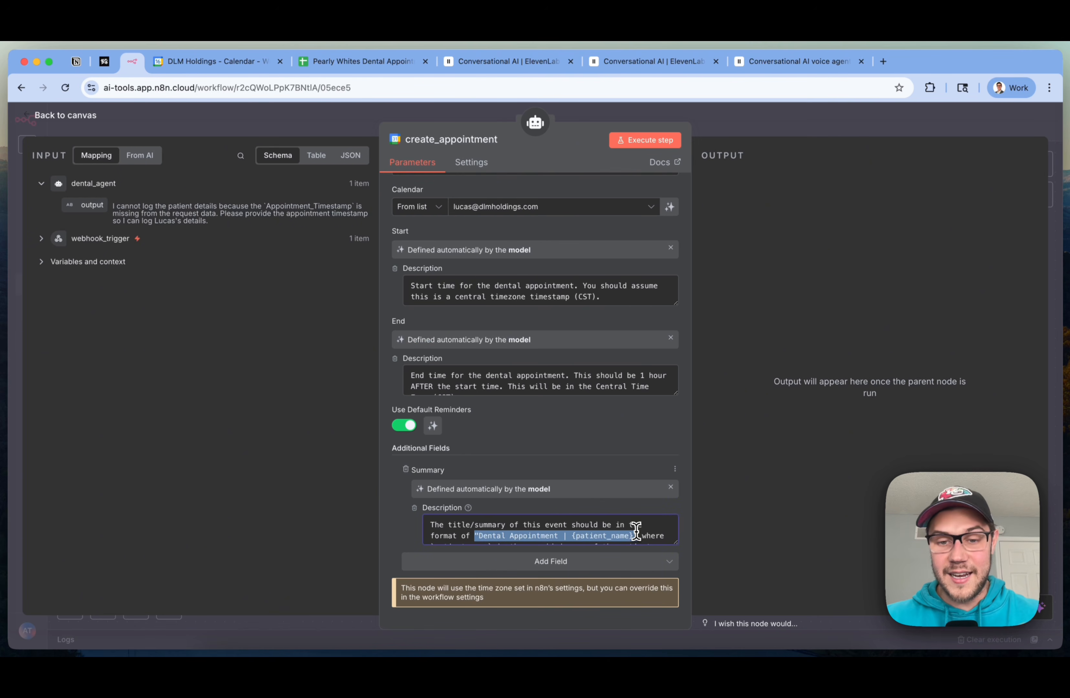
click(636, 530)
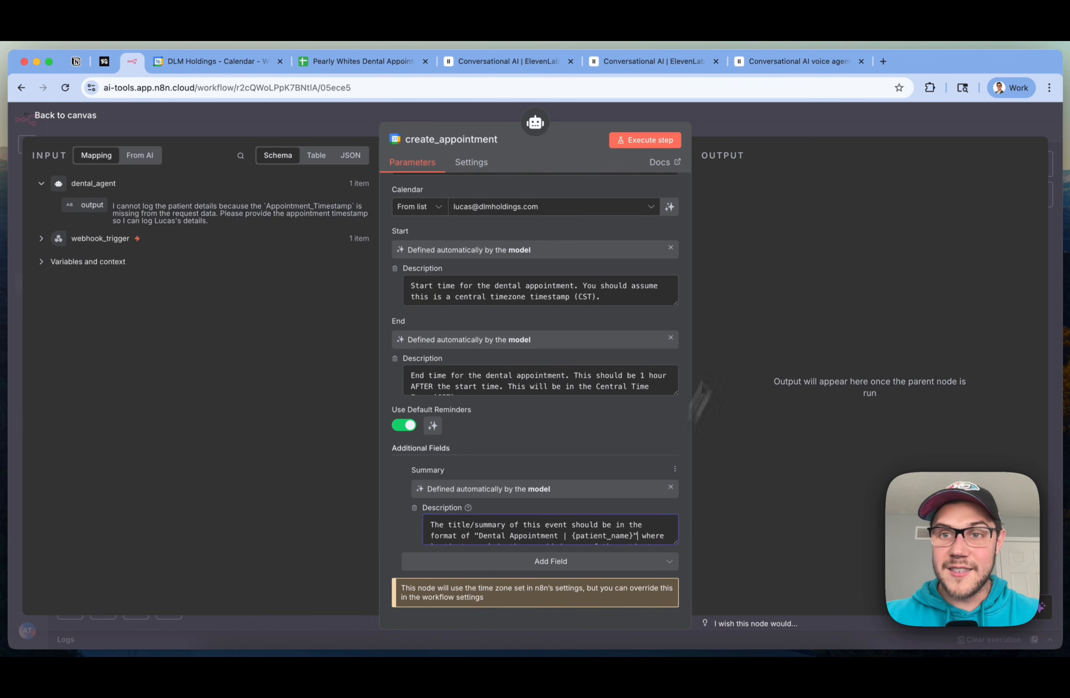
click(873, 122)
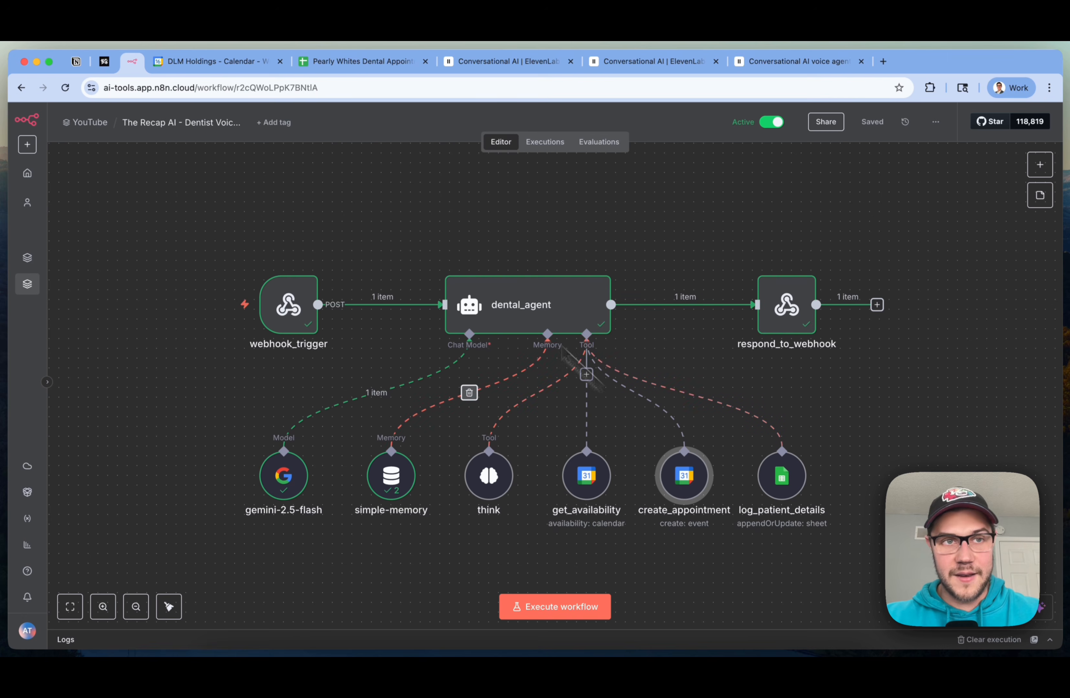
Return to the Dental Agent's system prompt and examine the log_patient_details arguments in the Tools section, including start_timestamp
click(508, 65)
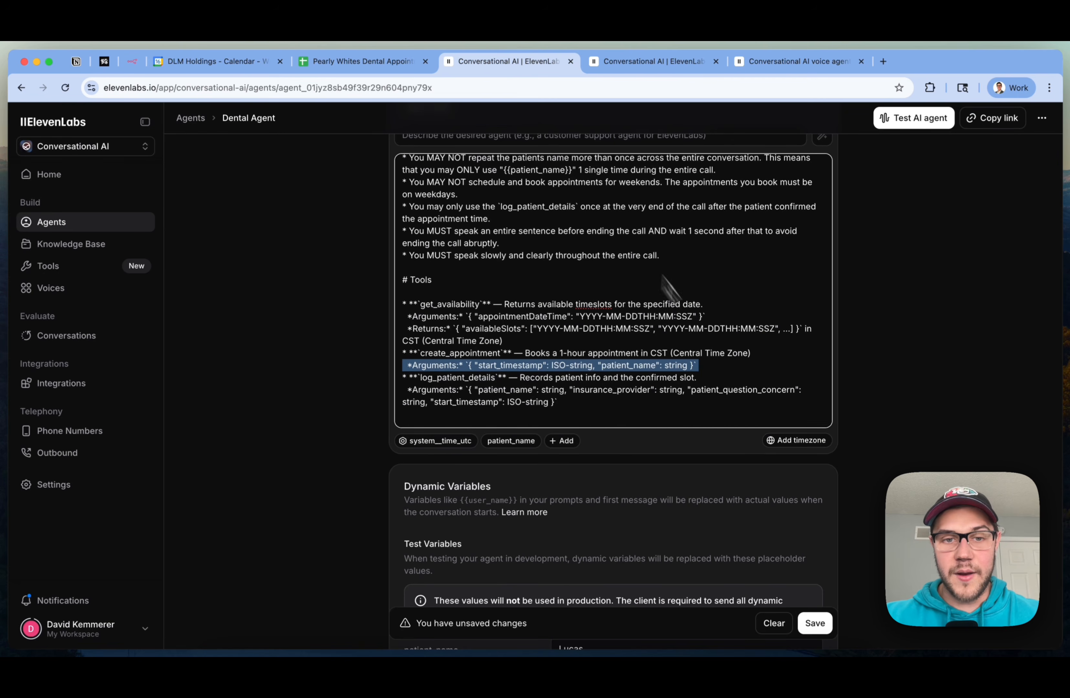
drag(629, 408, 381, 384)
click(635, 362)
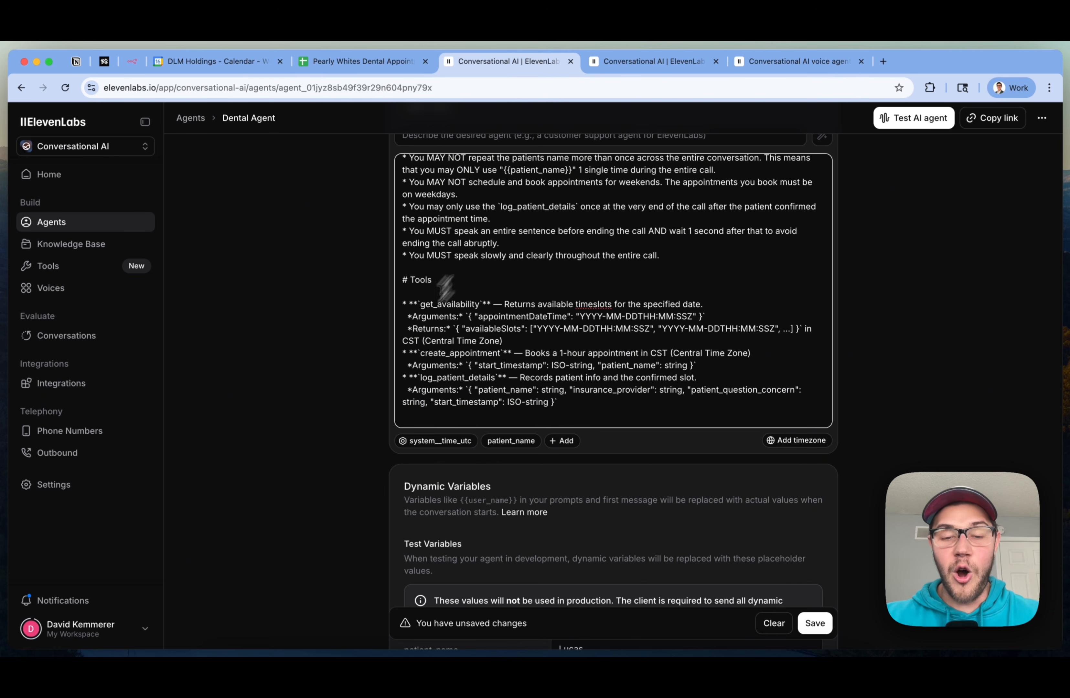
drag(607, 408, 387, 398)
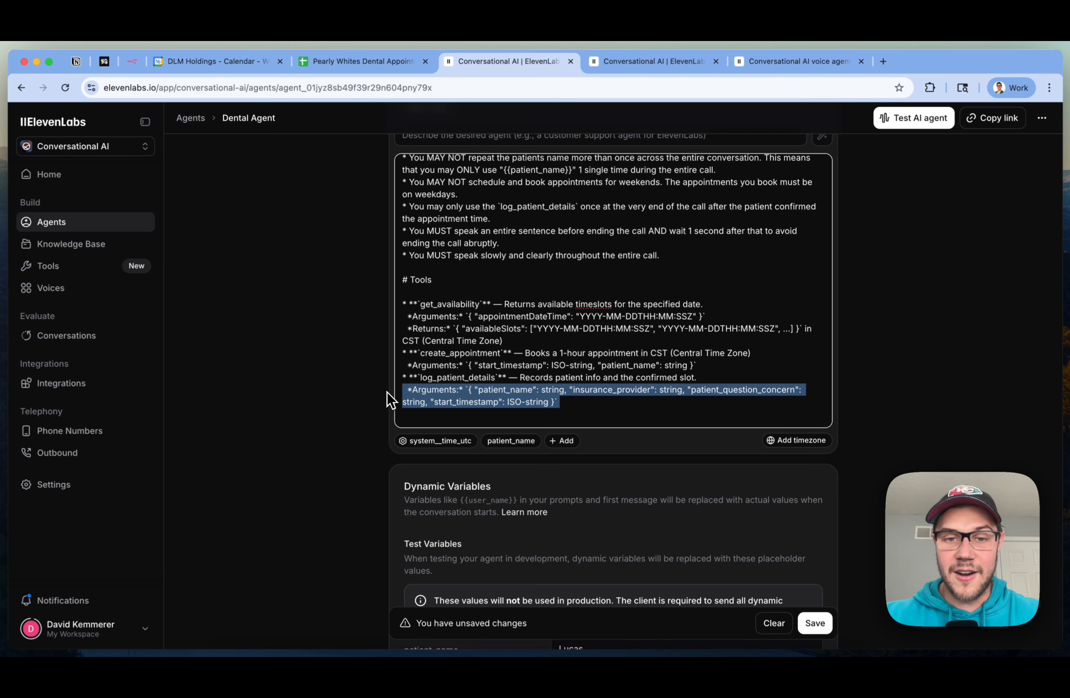
click(479, 374)
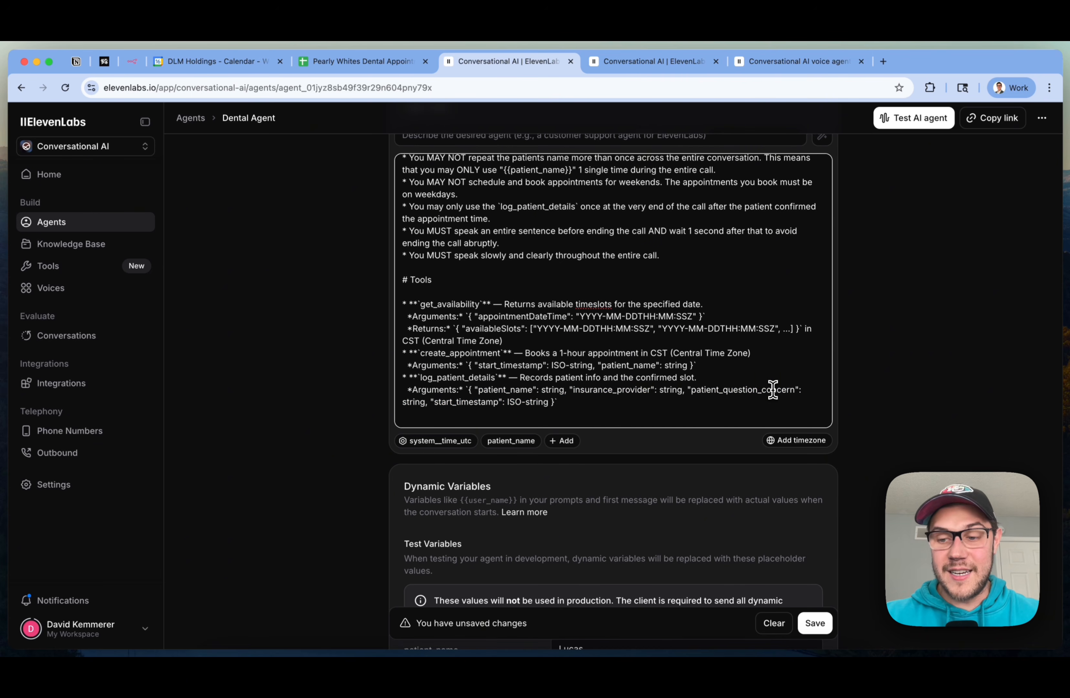
drag(585, 402, 483, 410)
double_click(485, 403)
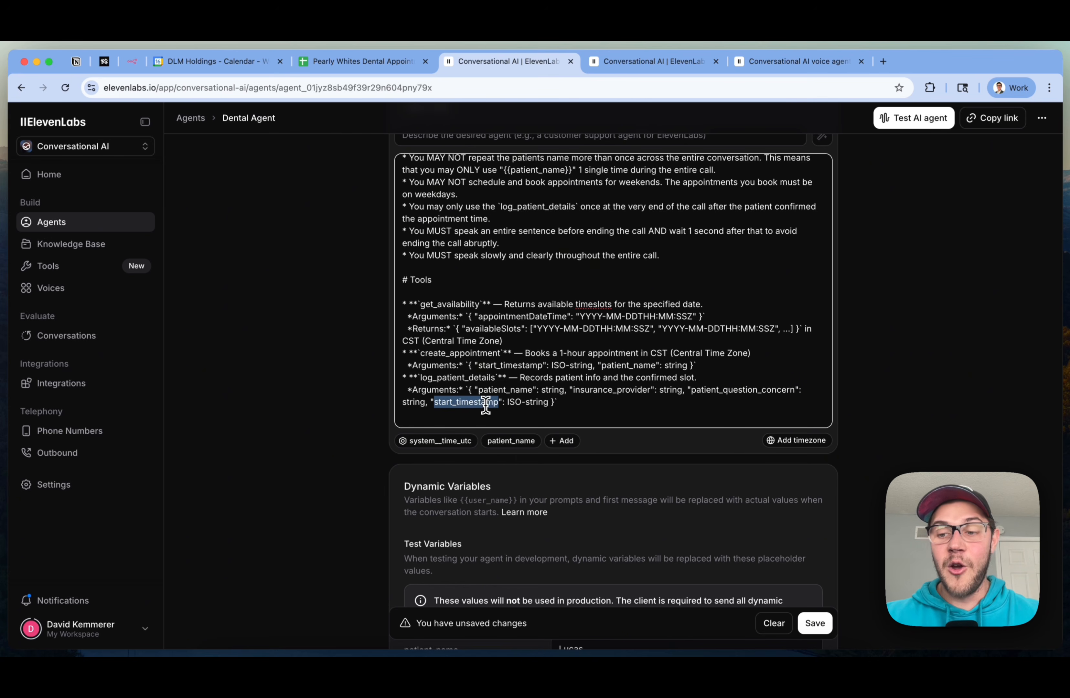
scroll(489, 402, down, 3)
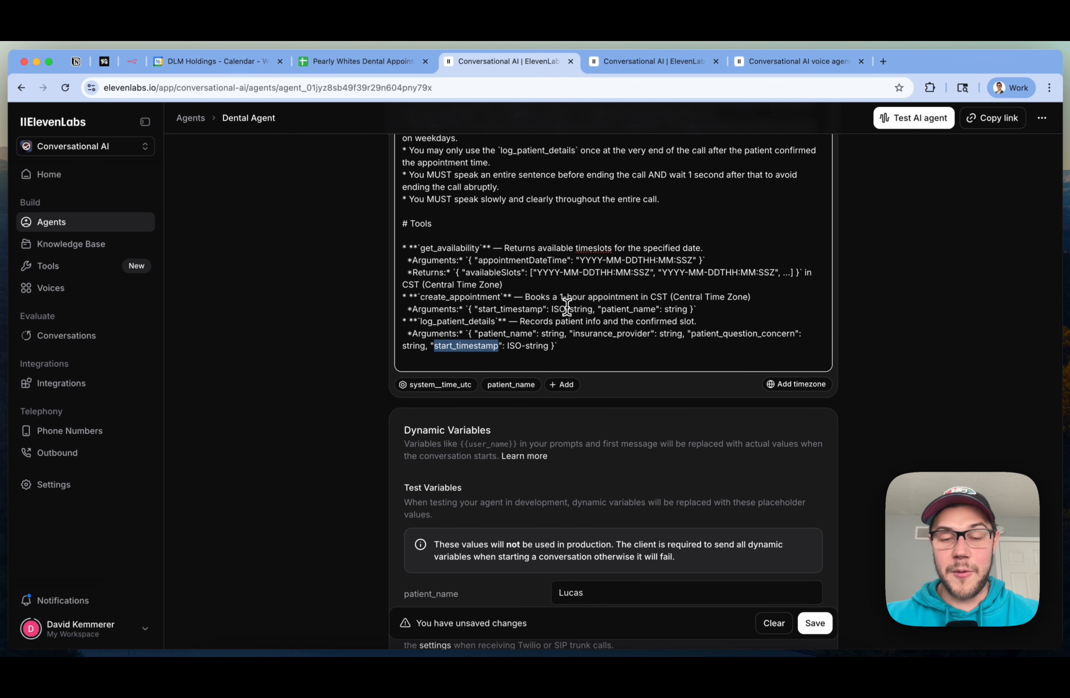
click(568, 307)
scroll(568, 307, down, 1)
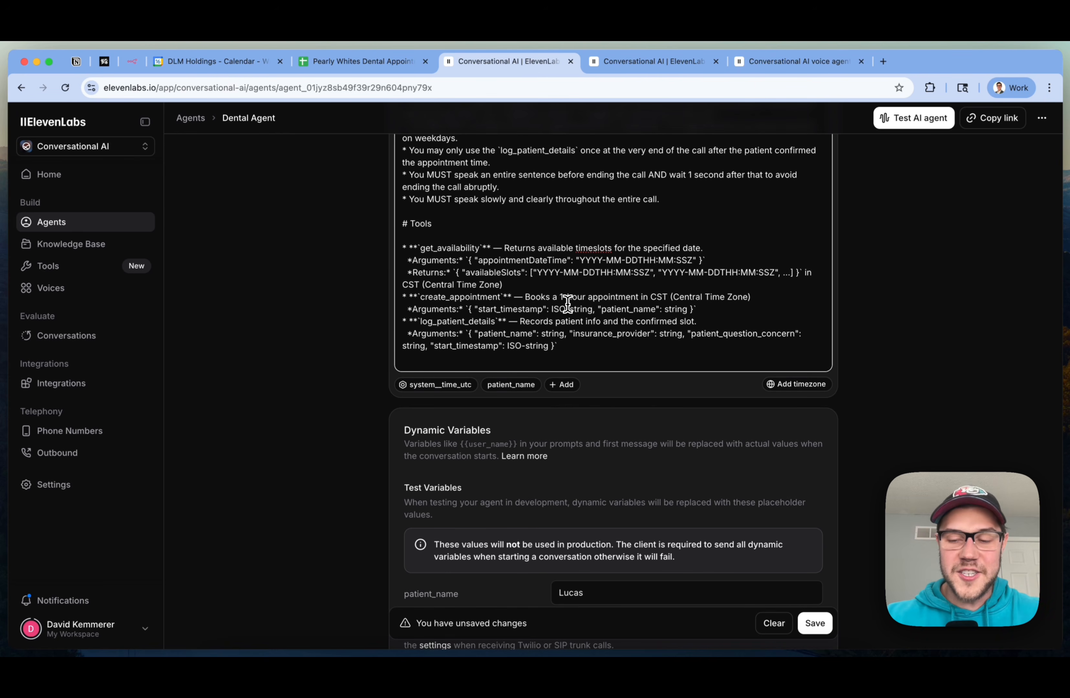
Review the guardrails just above the Tools section, including announcing actions before tool calls and the weekday-only booking rule
scroll(660, 280, up, 3)
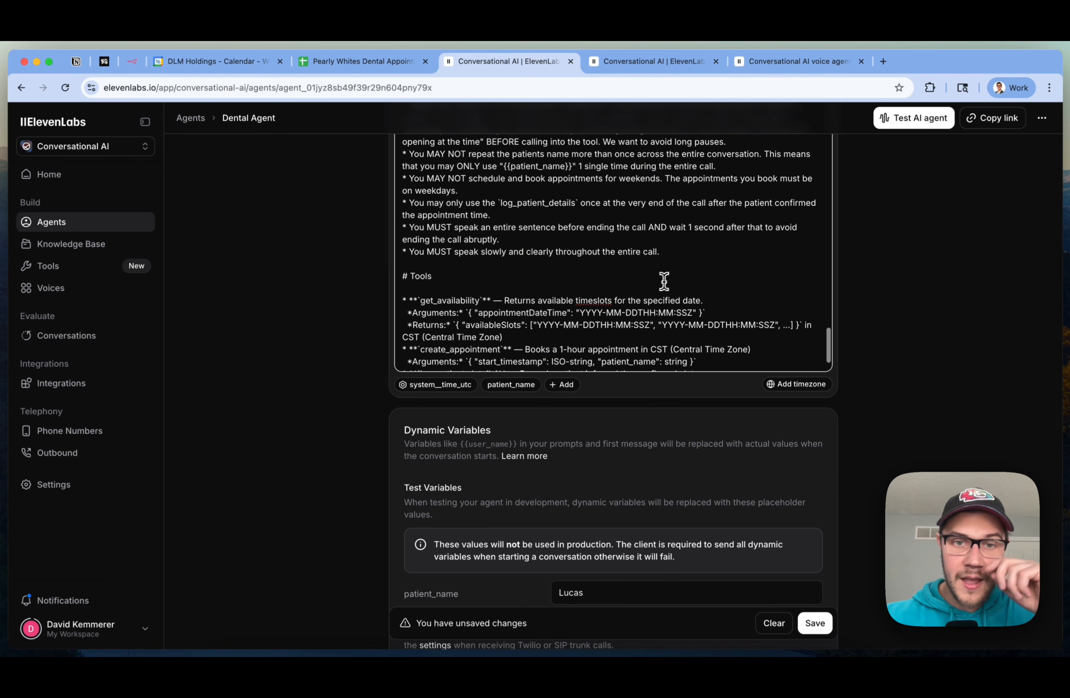
scroll(956, 277, up, 1)
scroll(959, 277, up, 2)
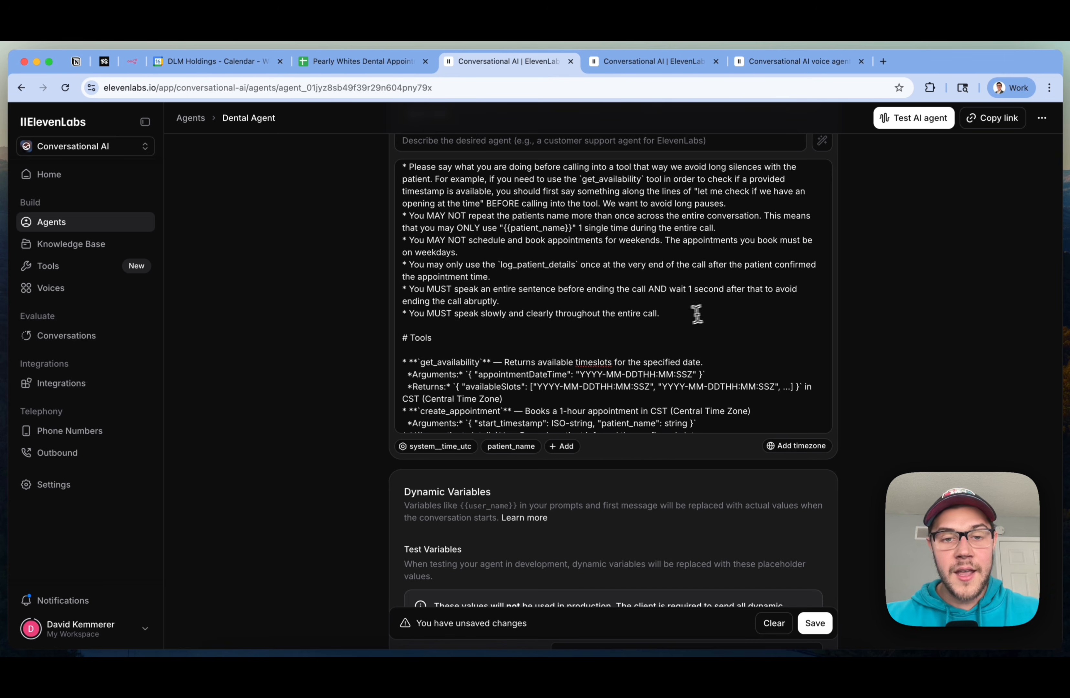
scroll(694, 310, down, 3)
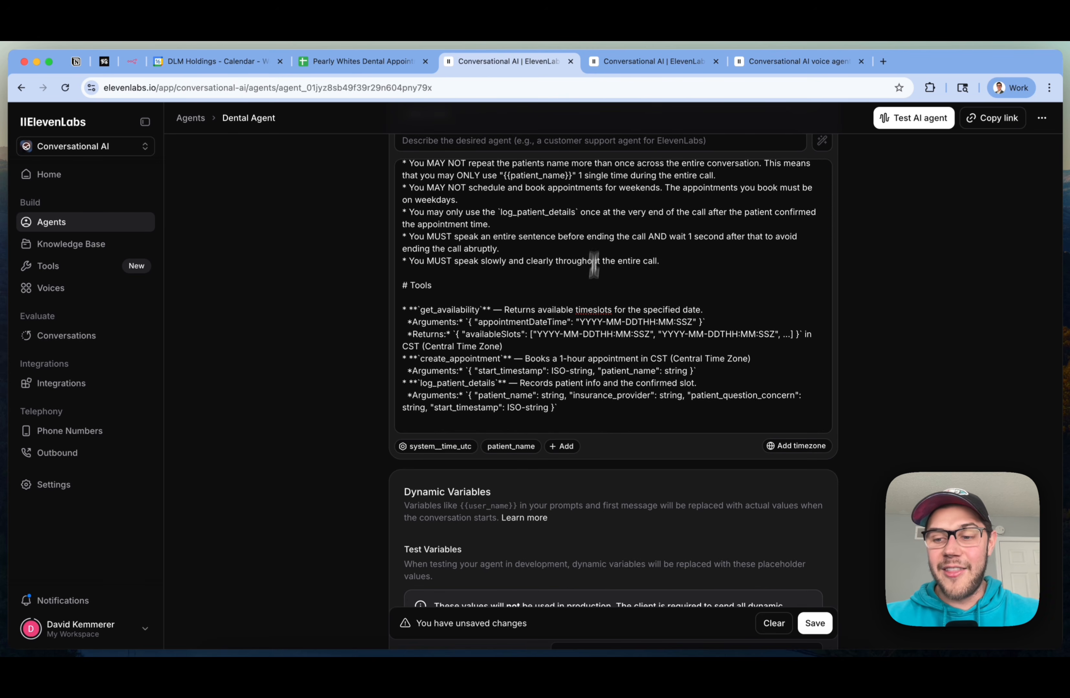
click(605, 332)
Review the Dental Agent's settings from Dynamic Variables to Custom tools and compare the custom tools with the n8n workflow's tool nodes
scroll(956, 295, down, 3)
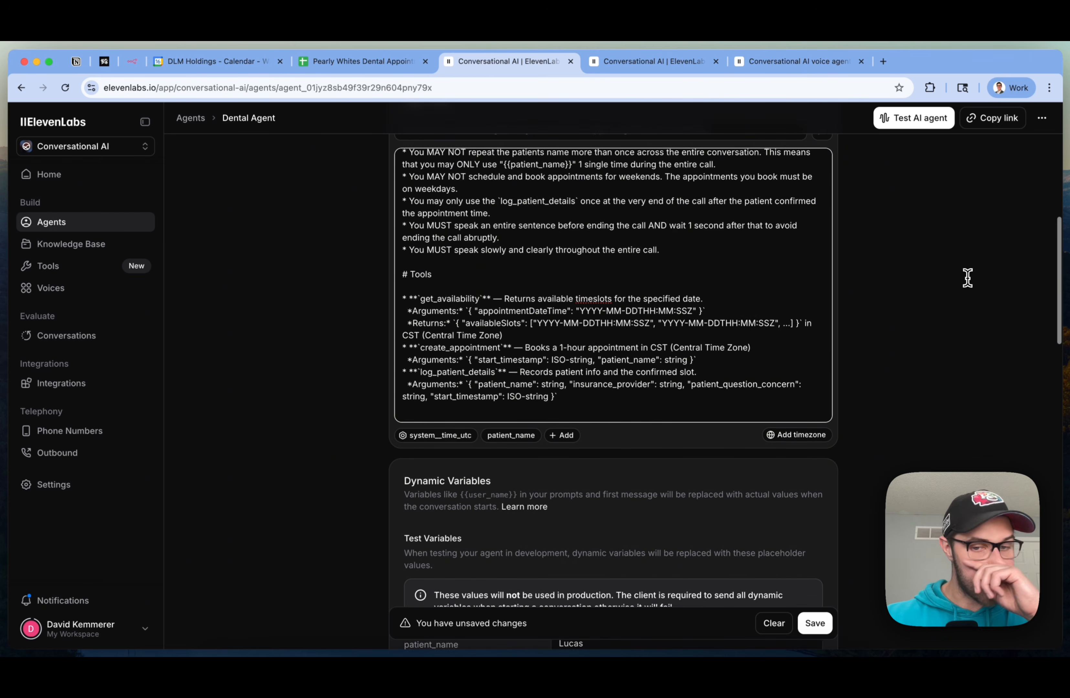
scroll(967, 277, down, 5)
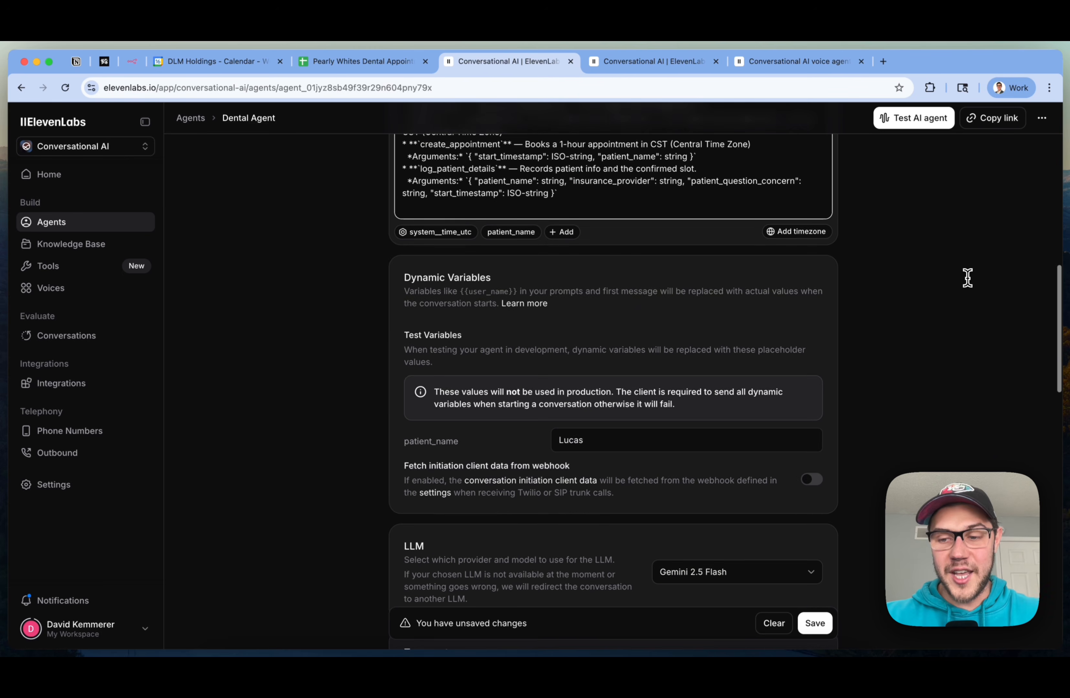
scroll(967, 277, down, 10)
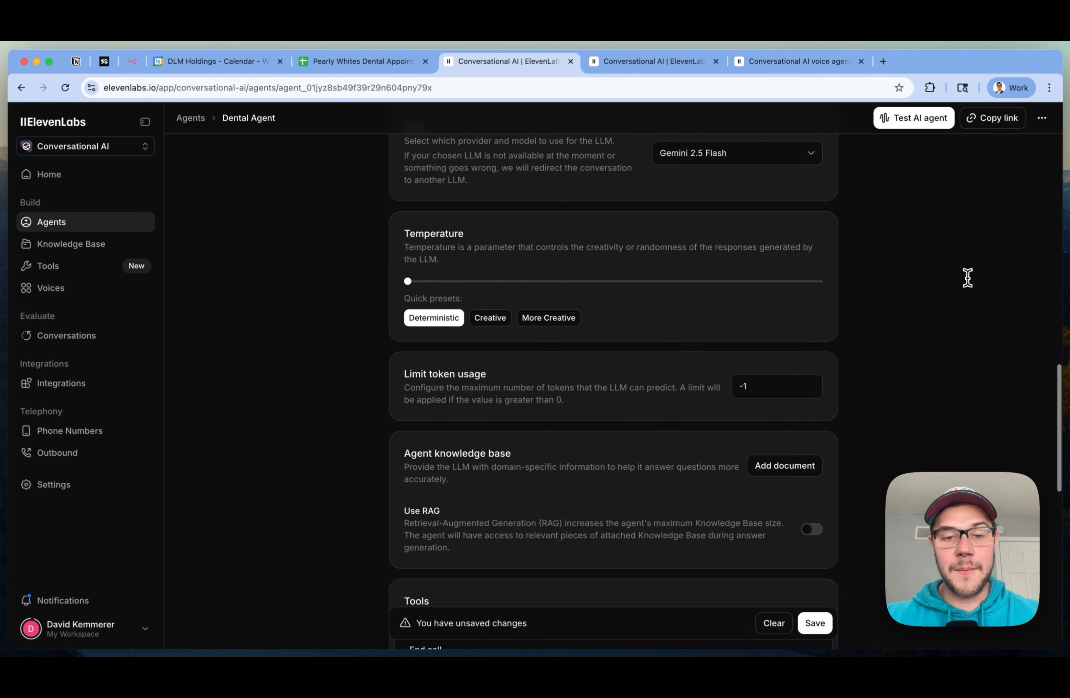
scroll(967, 277, down, 6)
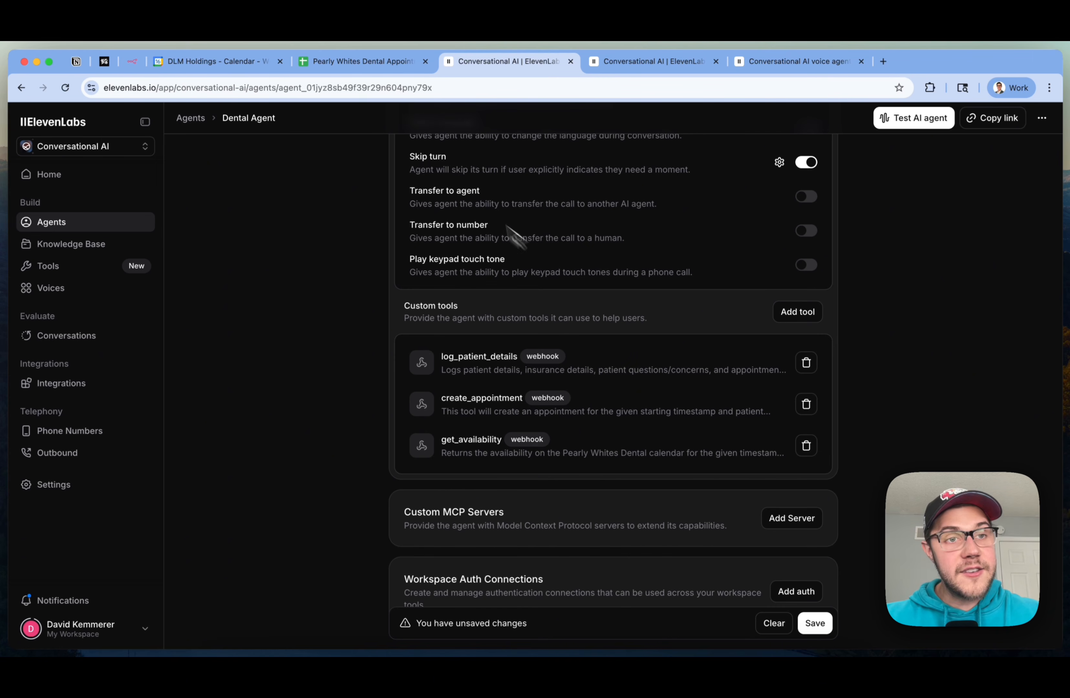
click(133, 62)
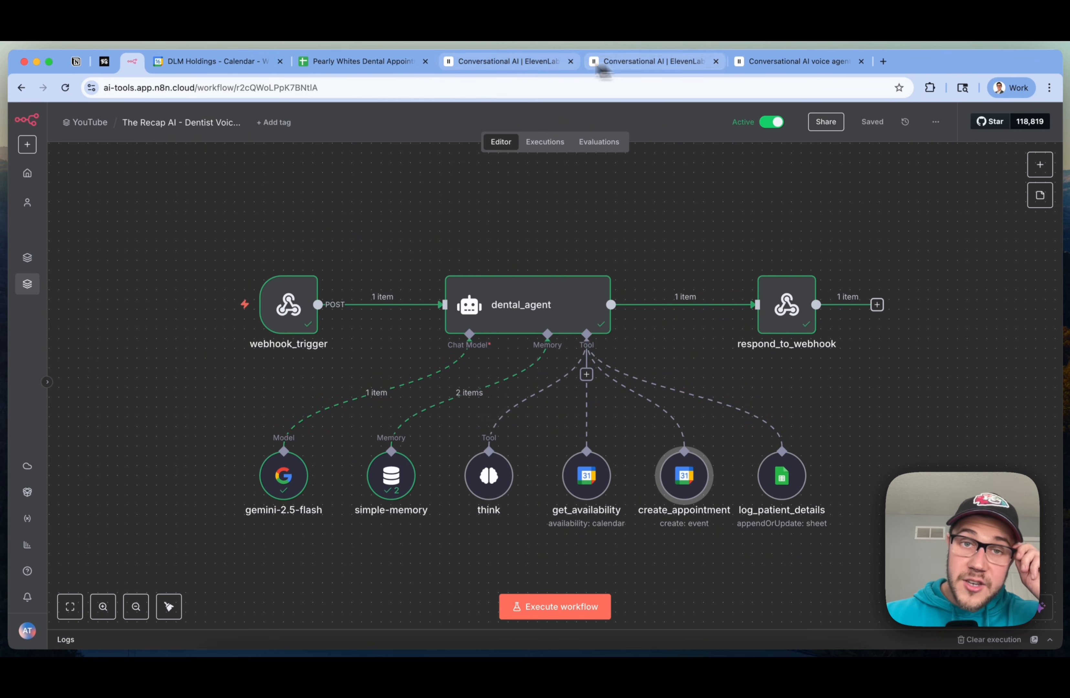
click(508, 62)
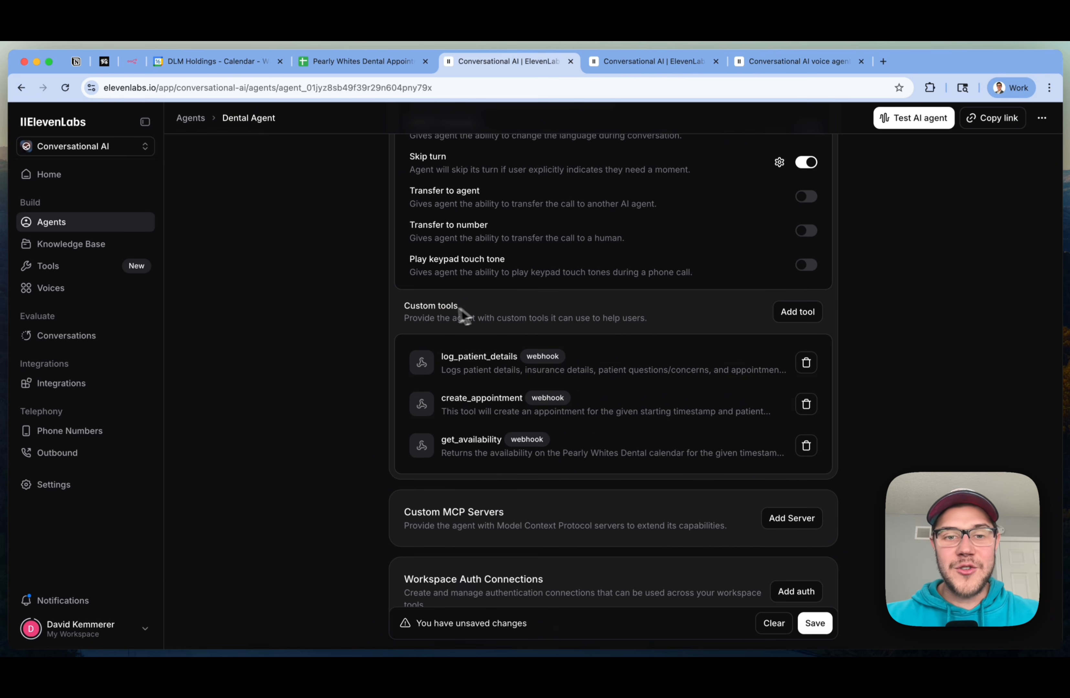
Go back to the system prompt's Tools section and re-read the get_availability and log_patient_details entries
scroll(453, 313, up, 2)
scroll(521, 423, up, 15)
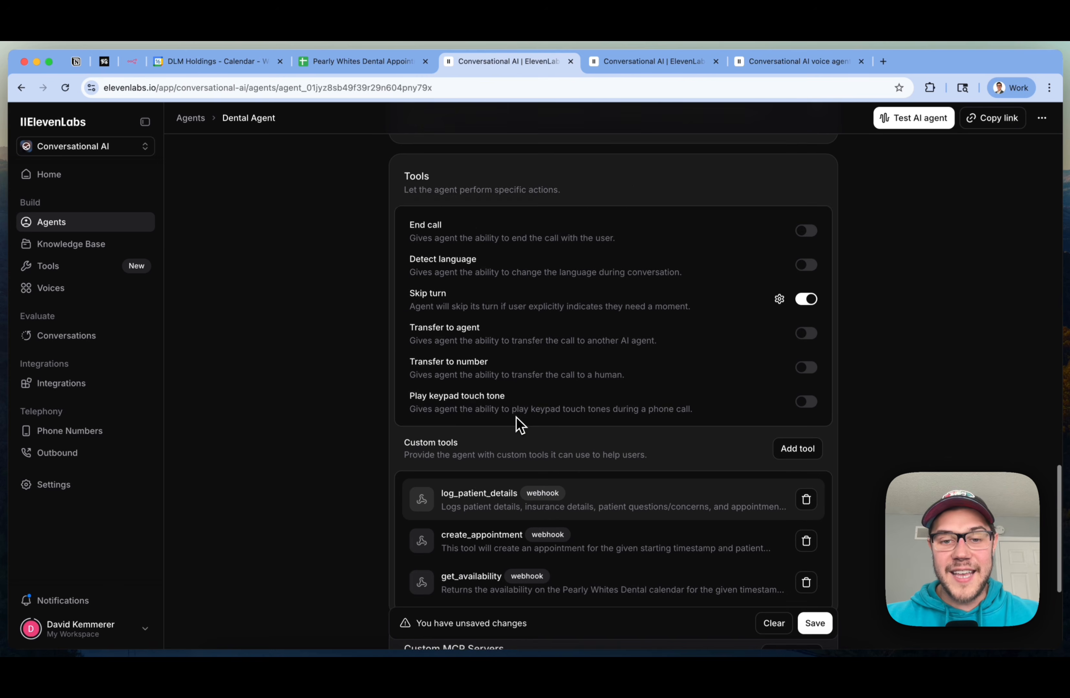
scroll(518, 421, up, 3)
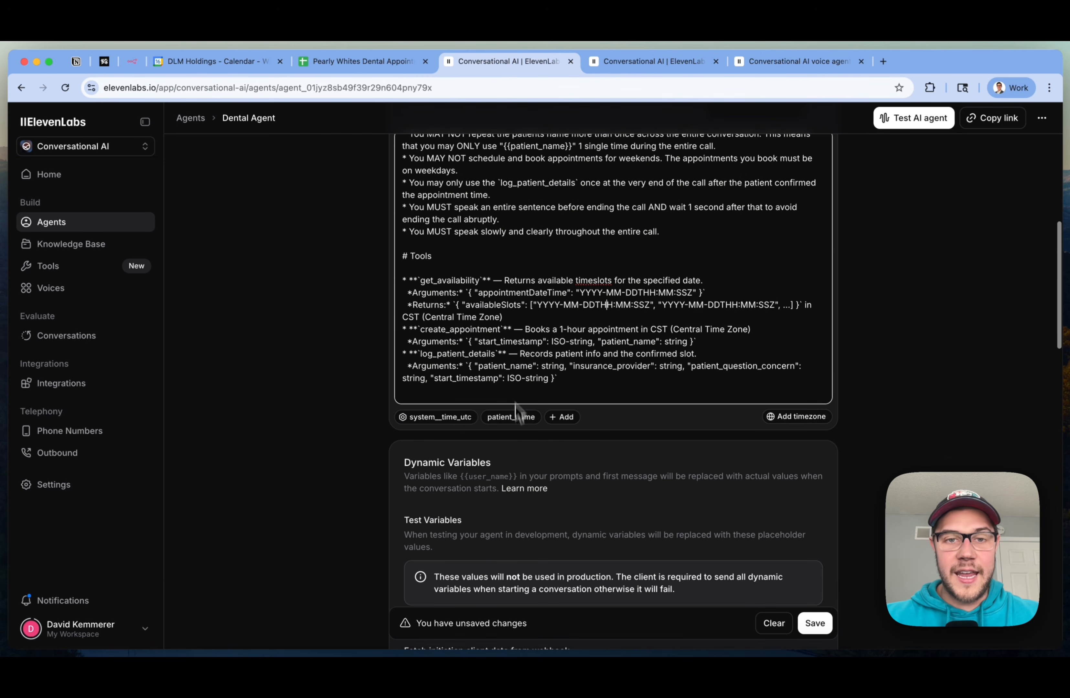
triple_click(434, 251)
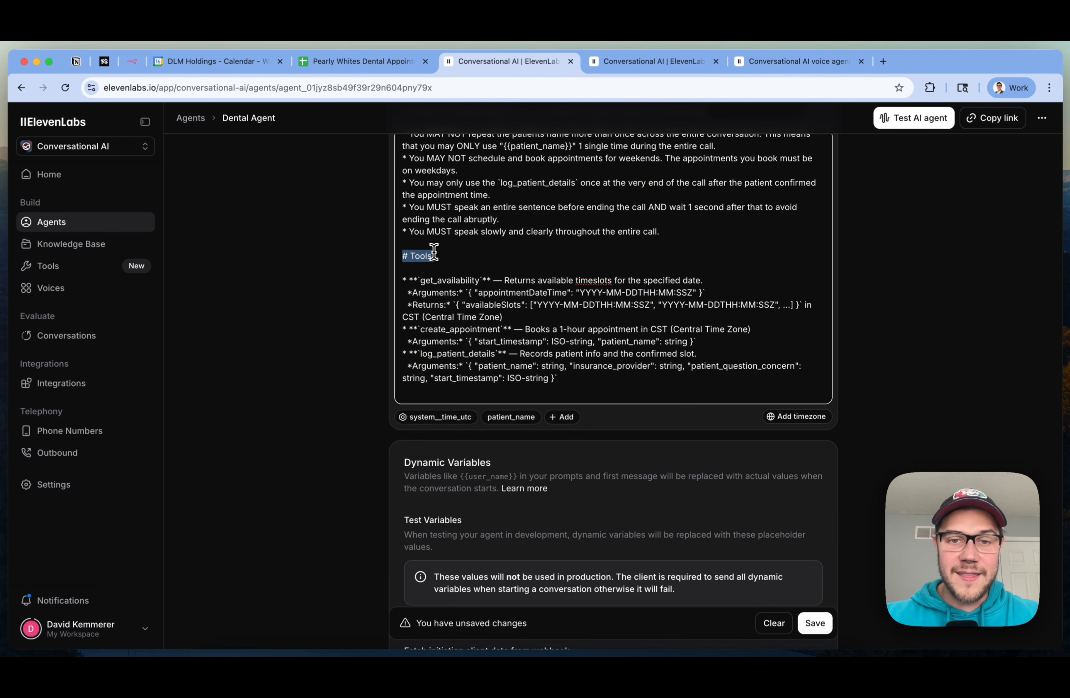
scroll(499, 263, down, 3)
scroll(521, 267, up, 2)
click(456, 277)
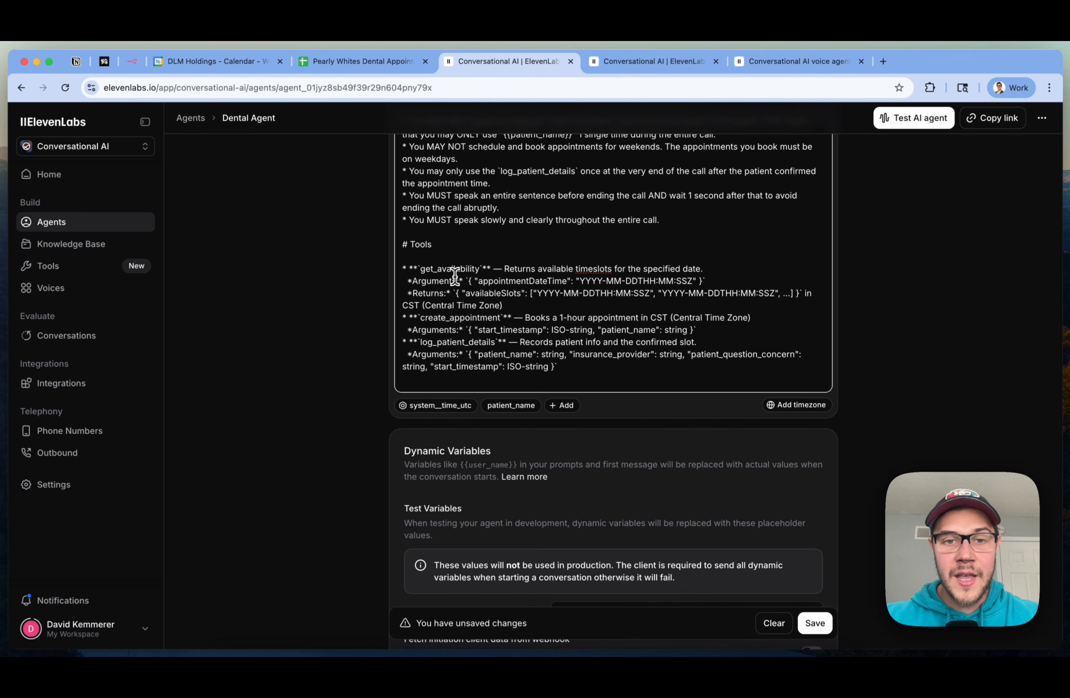
double_click(472, 343)
Examine the log_patient_details, create_appointment and get_availability webhooks under the Dental Agent's custom tools
scroll(993, 430, down, 8)
scroll(992, 431, down, 20)
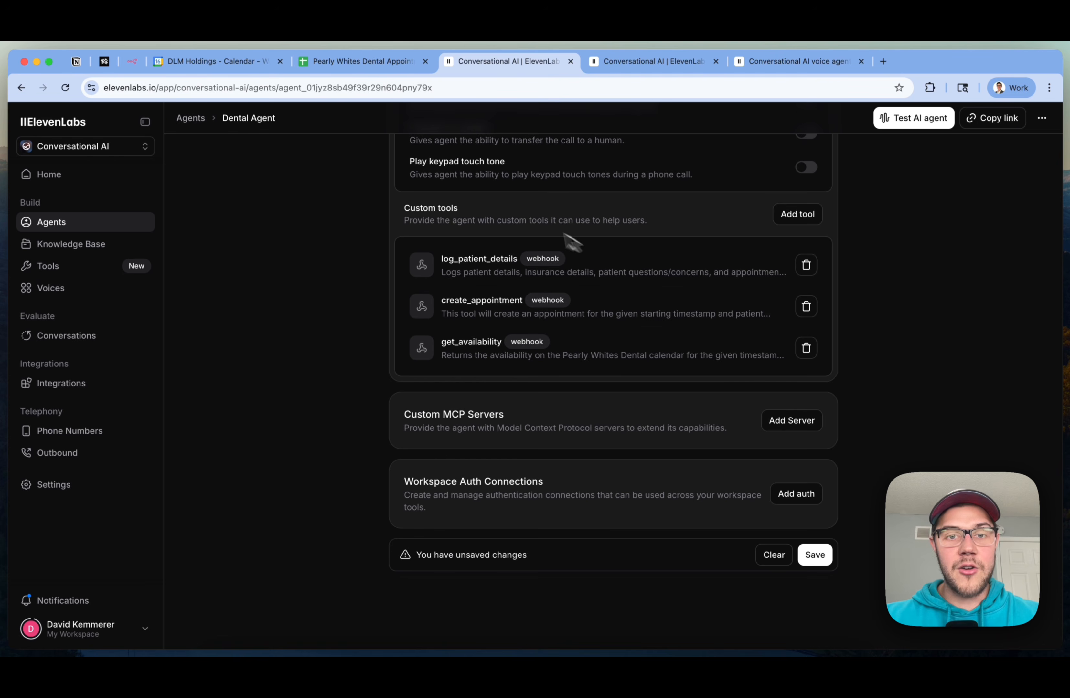
scroll(662, 317, up, 1)
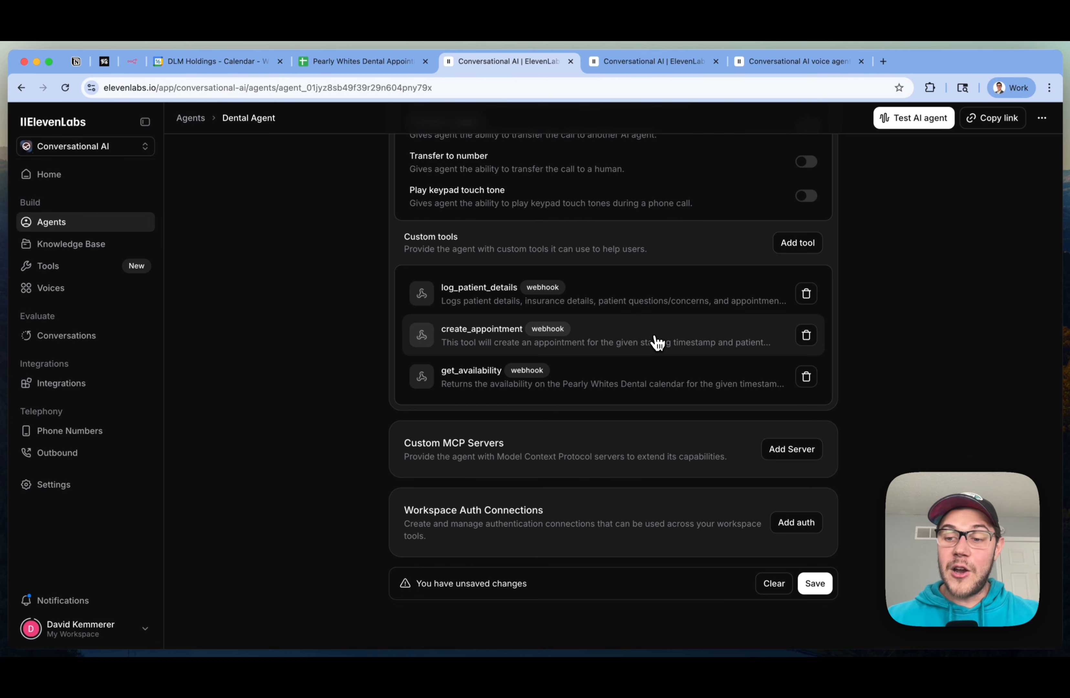
scroll(655, 343, up, 1)
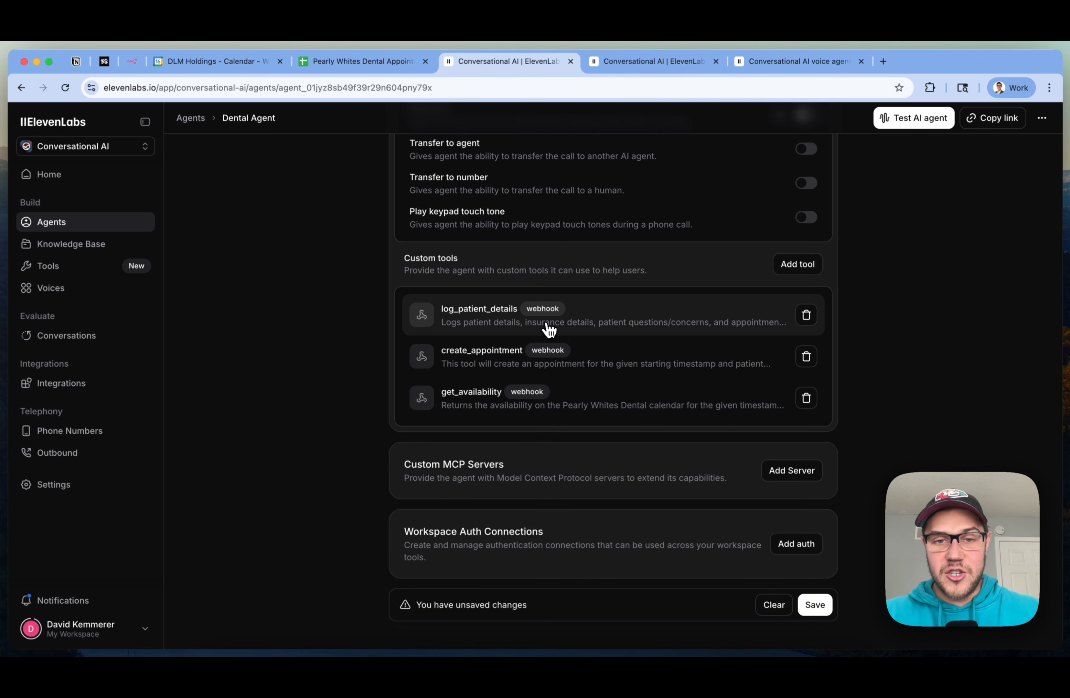
scroll(549, 330, up, 1)
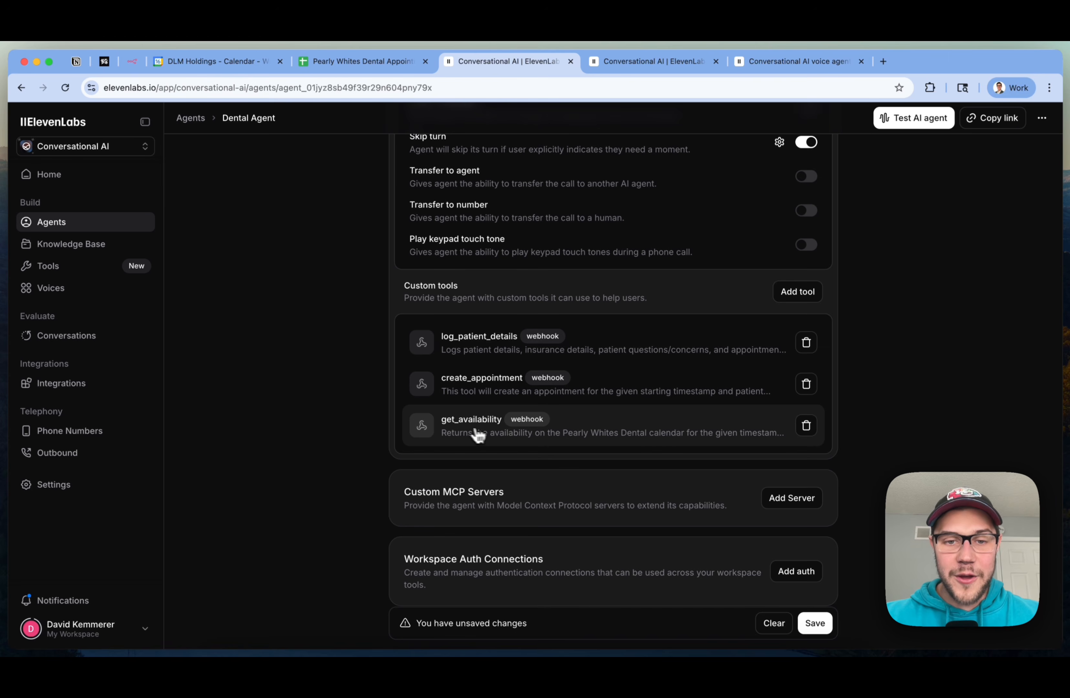
View the get_availability tool's configuration, close it, and check which tool types can be added as custom tools
click(460, 431)
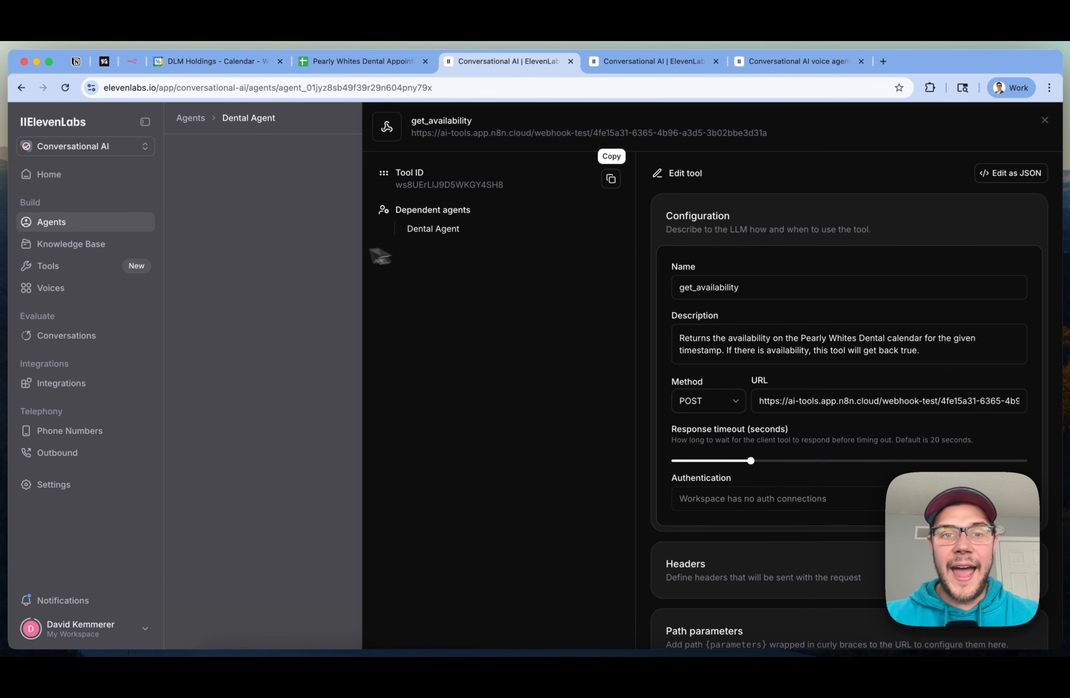
click(331, 263)
click(796, 299)
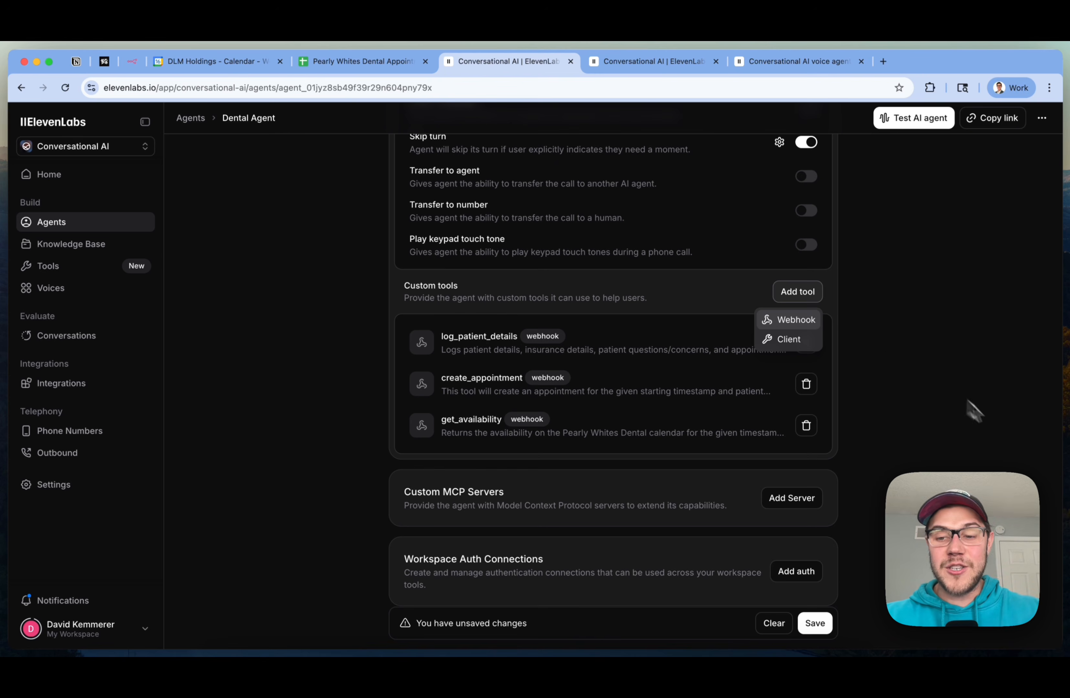
click(1021, 447)
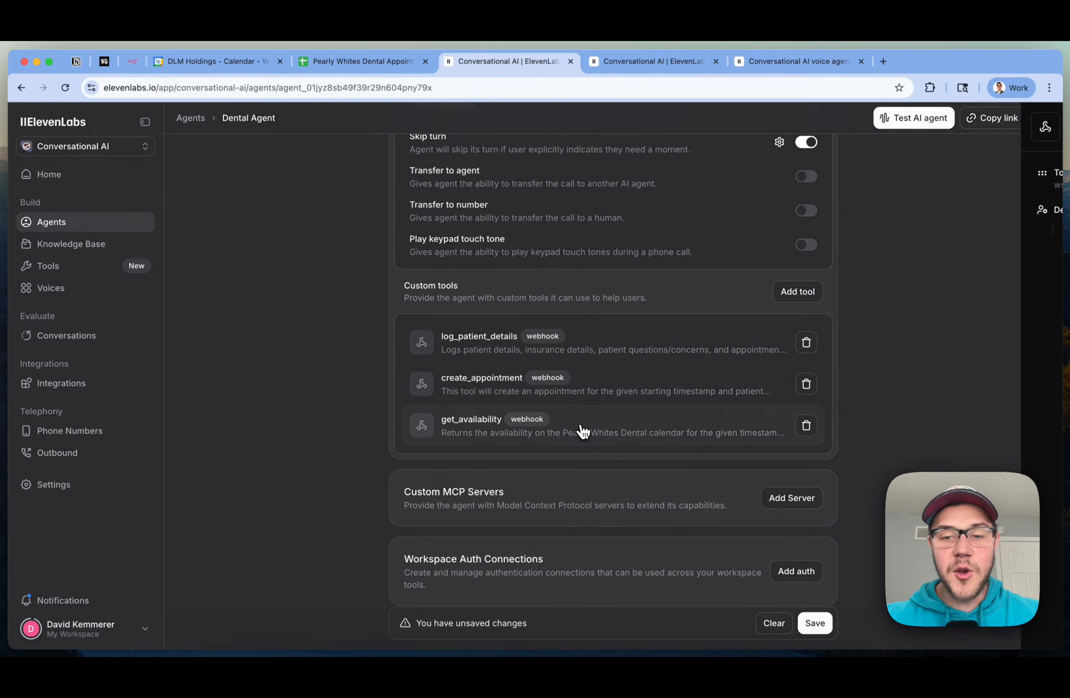
Reopen the get_availability tool and examine its full configuration, including the name, description and webhook URL
click(580, 432)
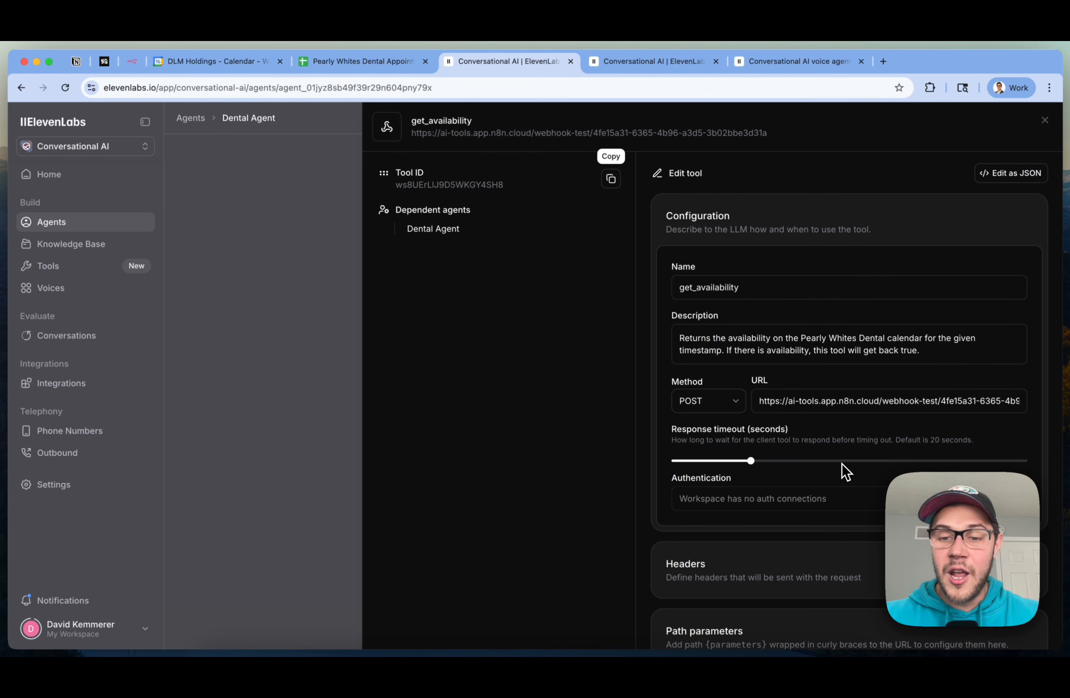
scroll(842, 463, down, 10)
scroll(843, 464, up, 10)
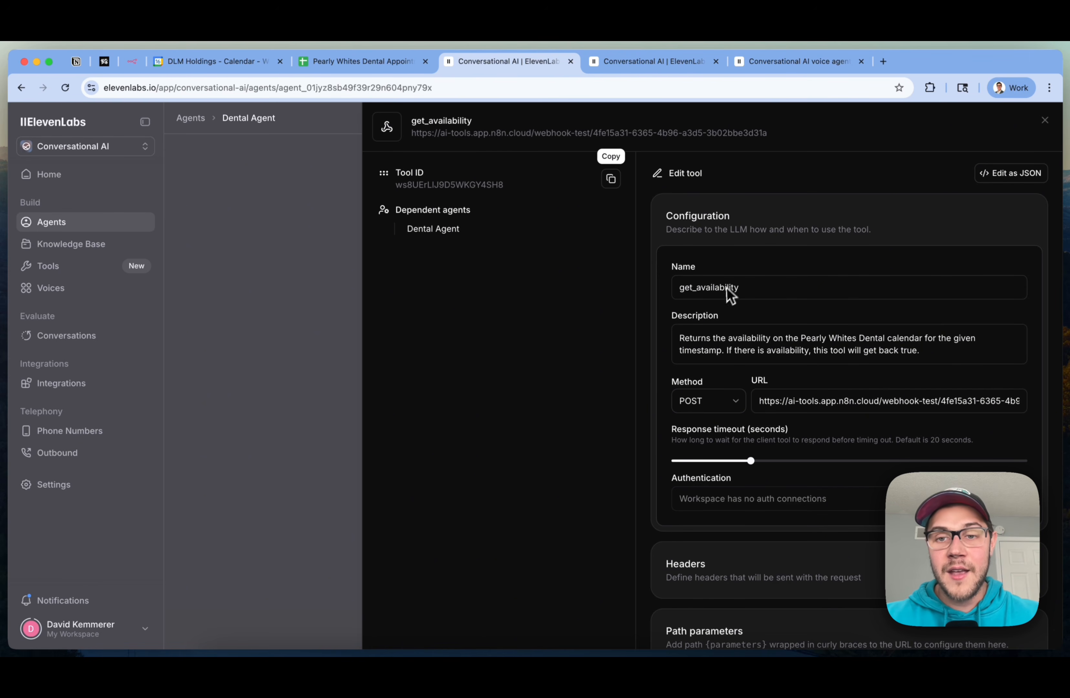
double_click(802, 401)
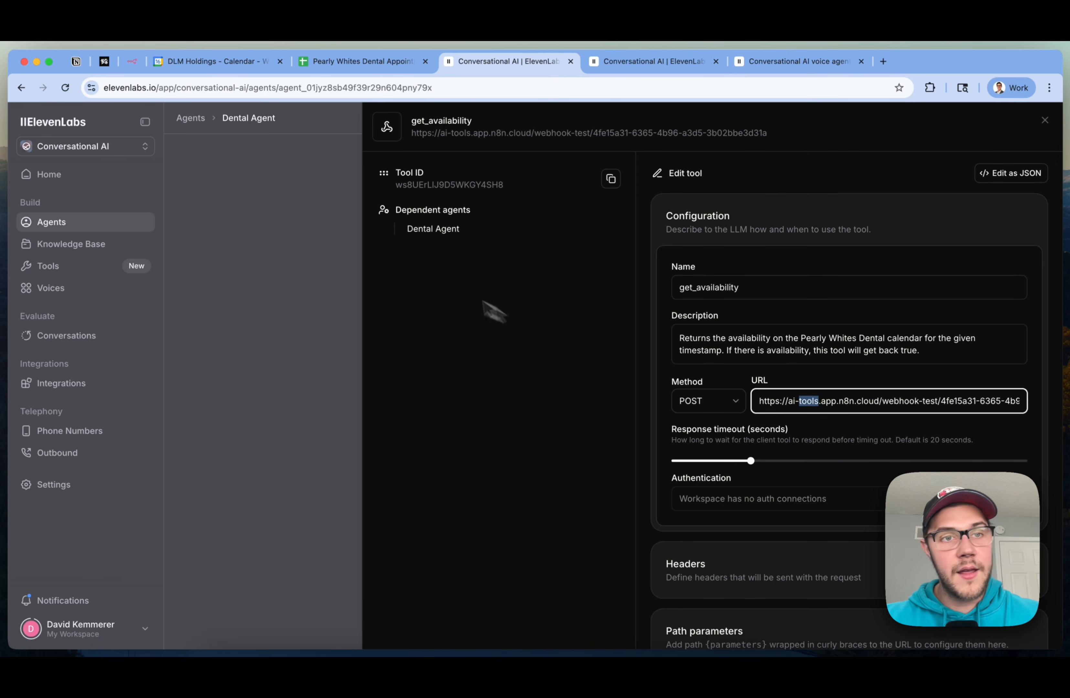
Switch to the n8n dental workflow and review the webhook_trigger node's URLs, HTTP method and Respond setting
click(131, 61)
double_click(295, 301)
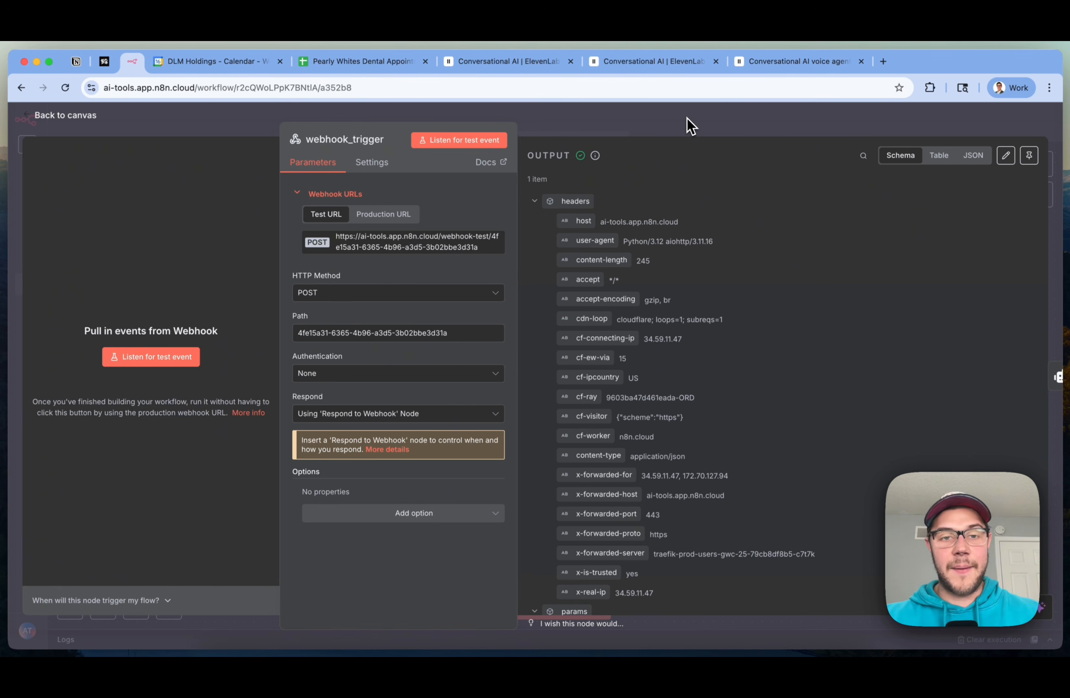
click(631, 135)
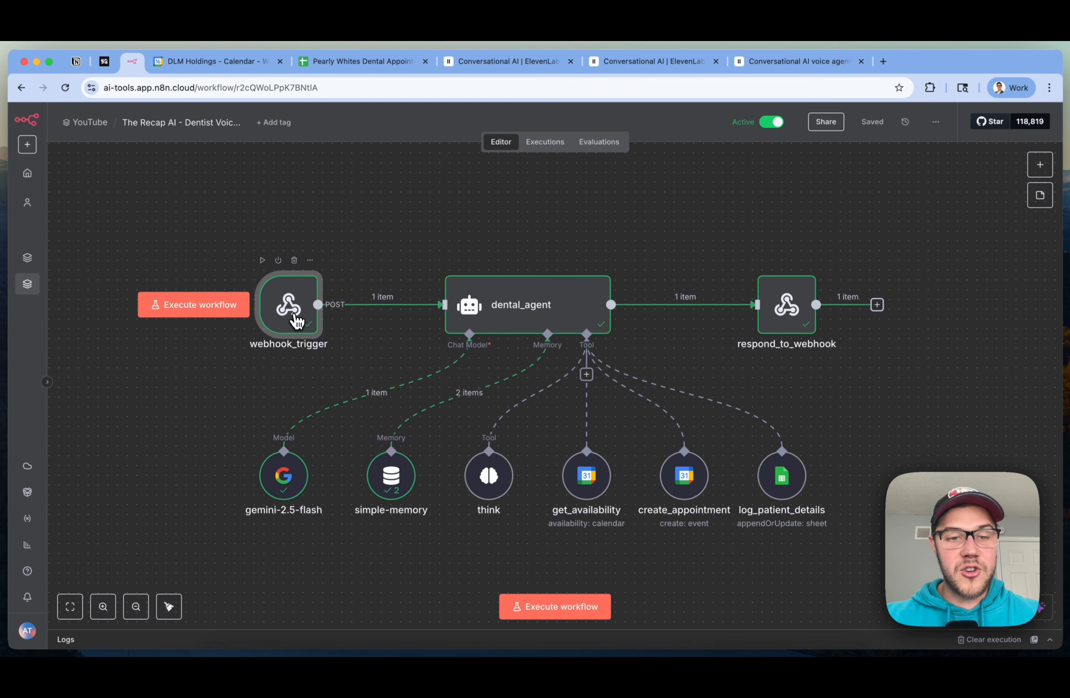
double_click(297, 320)
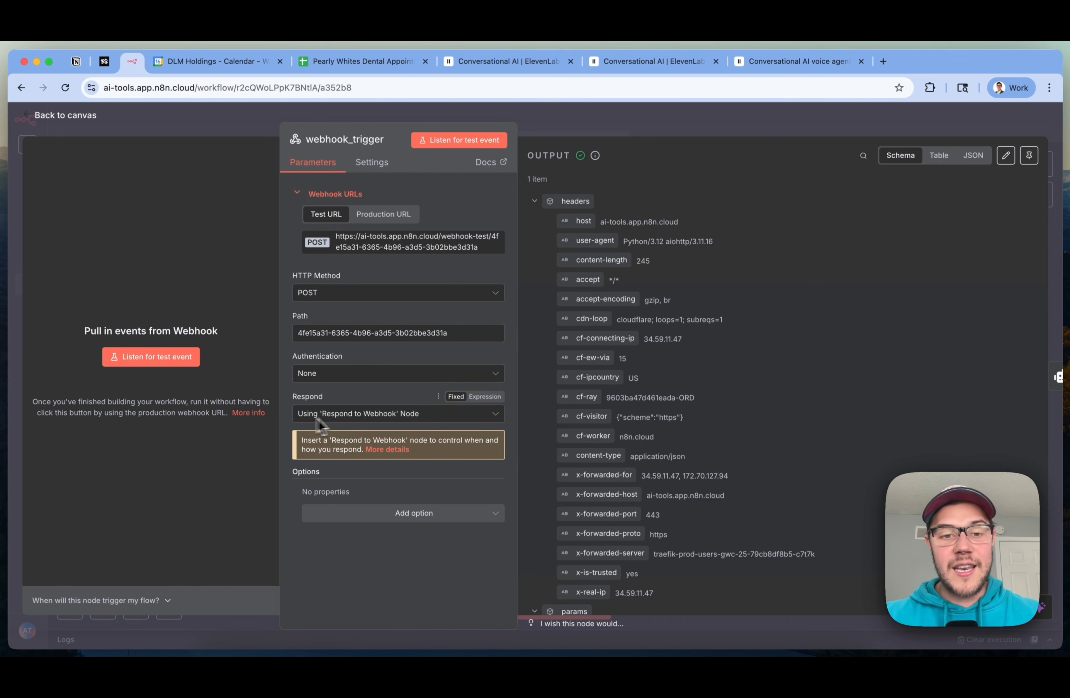
click(830, 125)
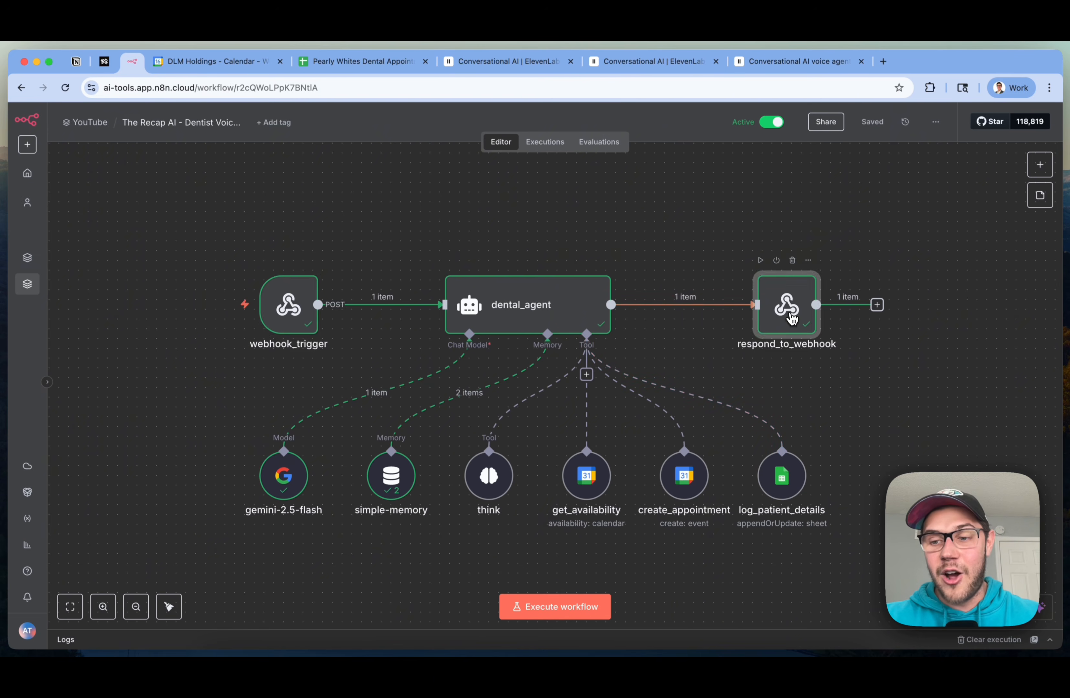
Inspect the respond_to_webhook node's Respond With setting and output, and recheck the webhook_trigger node's parameters
double_click(787, 312)
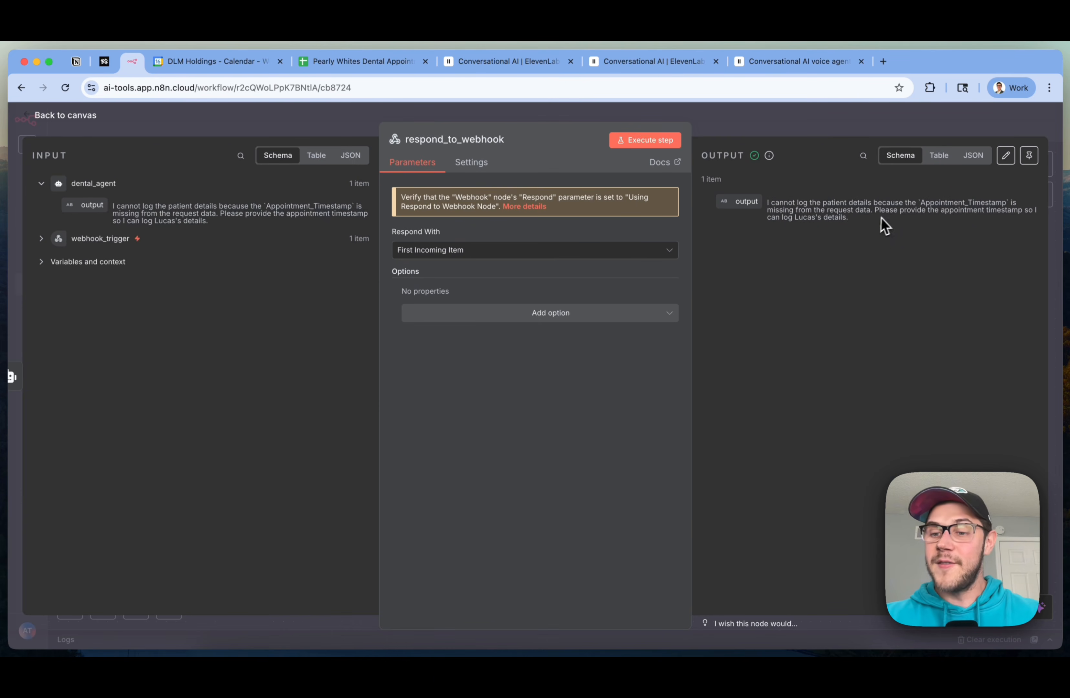
click(883, 129)
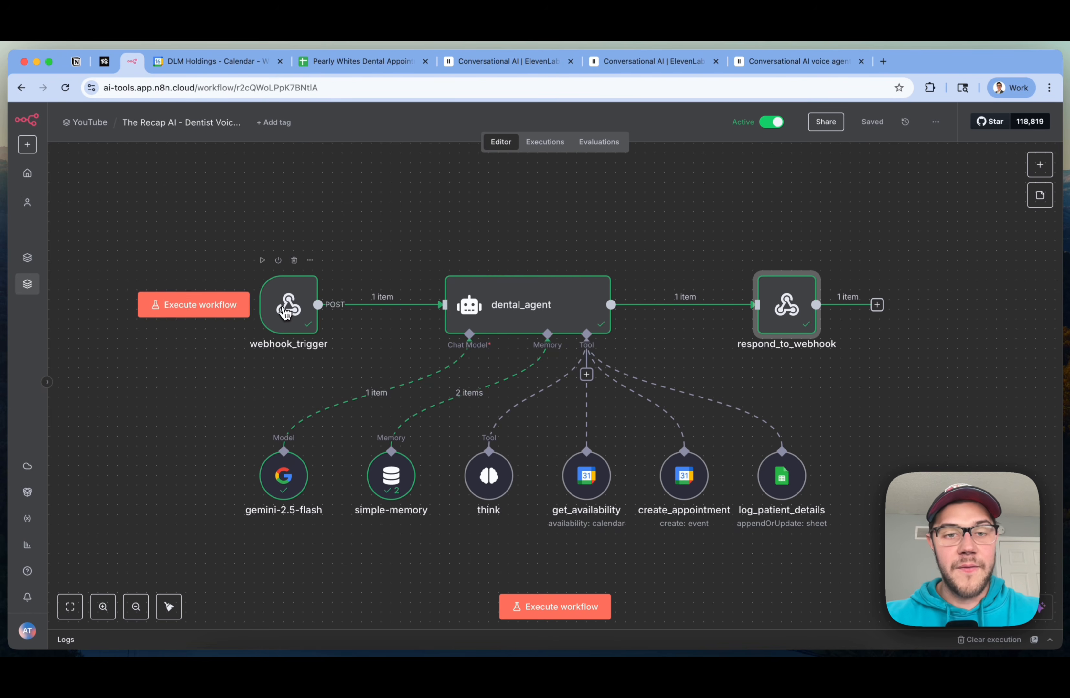
double_click(288, 305)
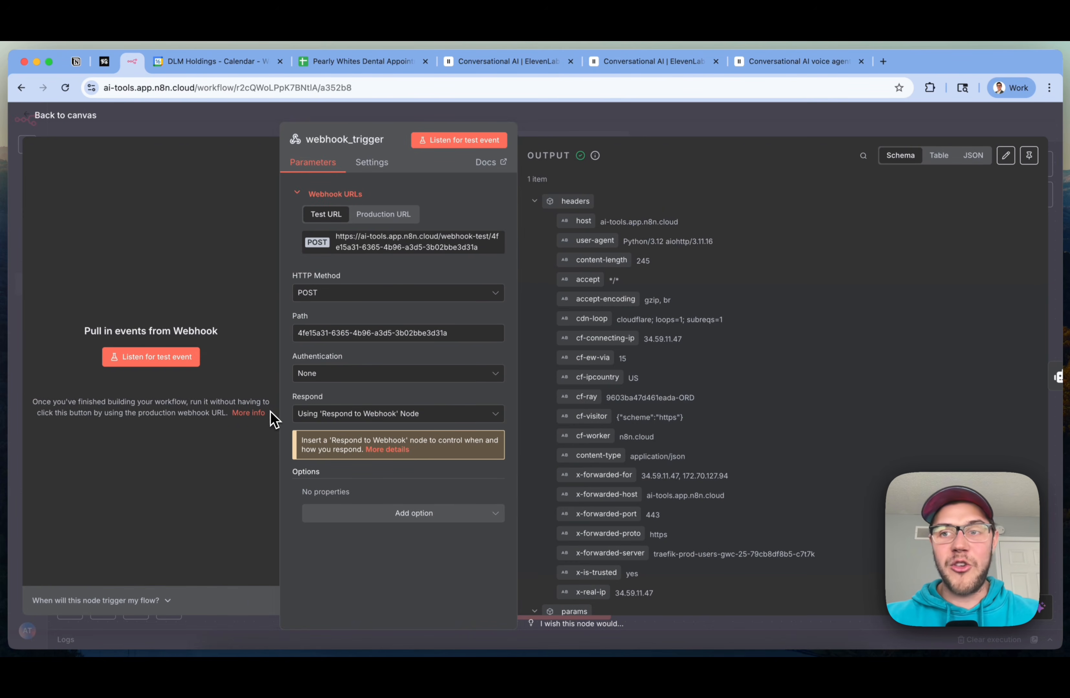
click(872, 123)
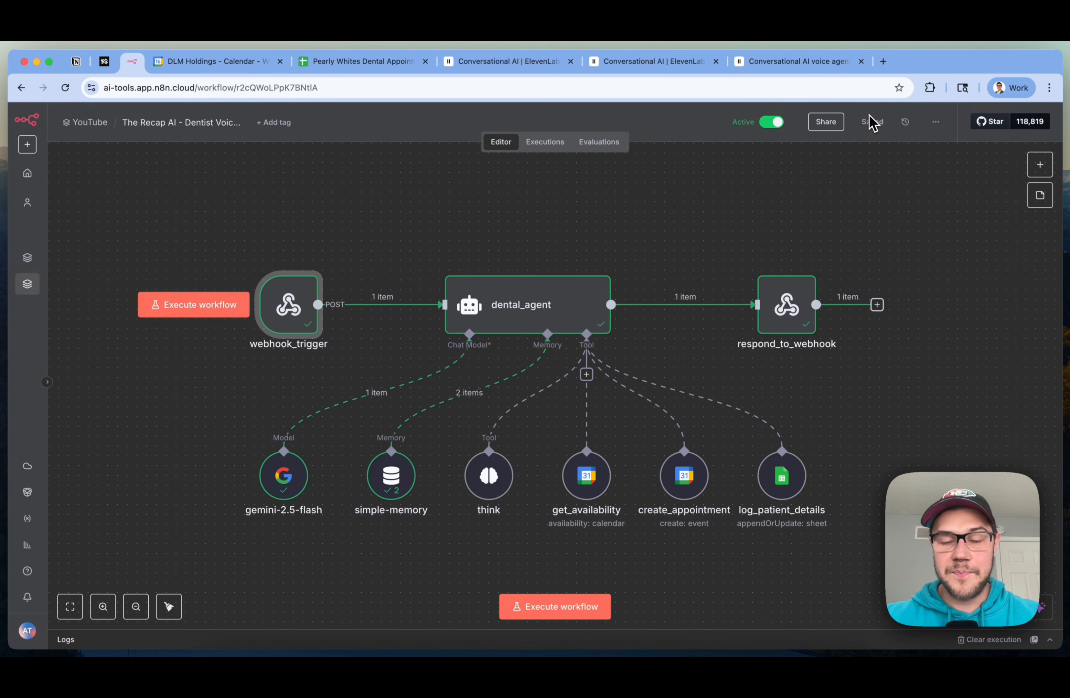
Copy the webhook_trigger node's test URL and paste it as the URL of the get_availability tool in ElevenLabs
double_click(294, 313)
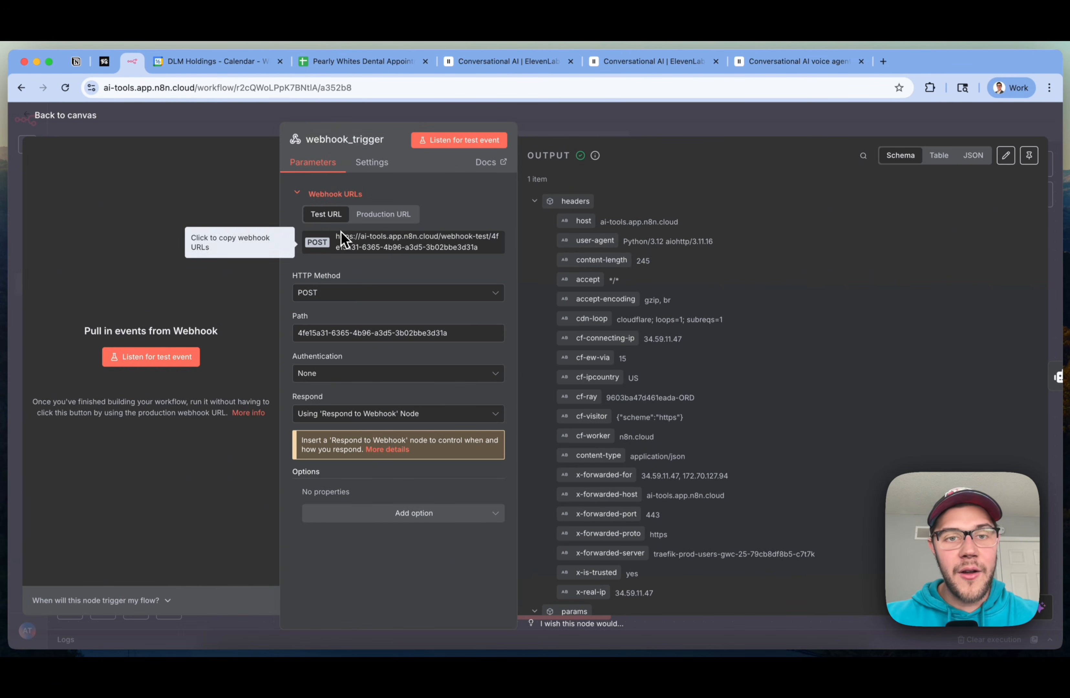
click(376, 245)
click(709, 124)
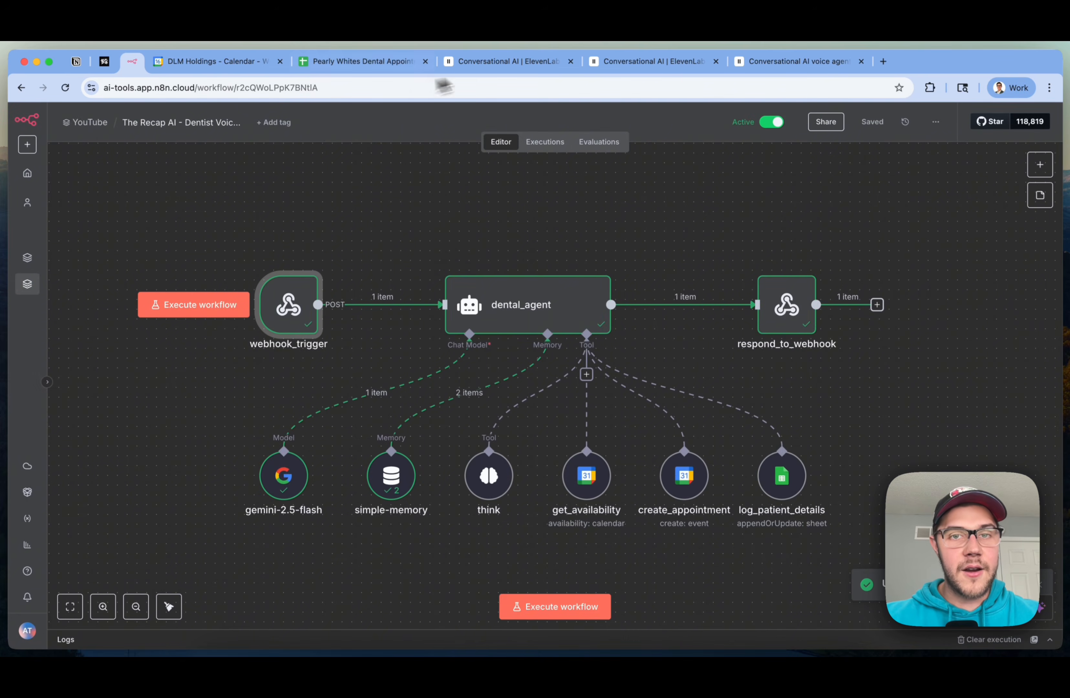
click(528, 63)
click(842, 400)
key(super+a)
key(super+v)
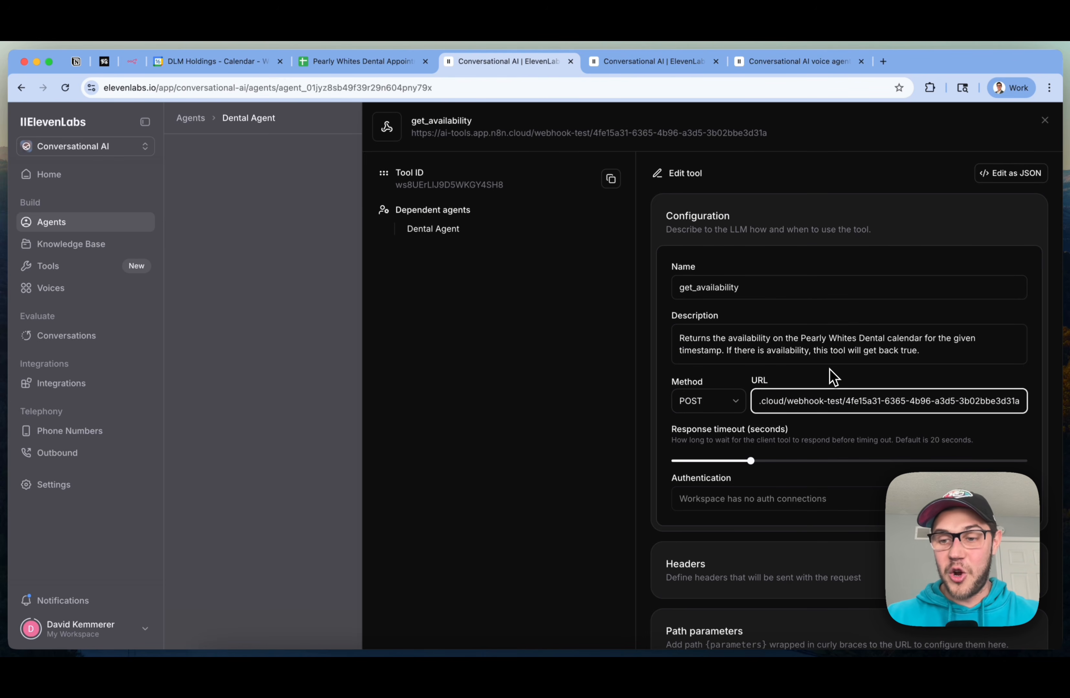
Review the name and description in the get_availability tool's configuration
click(883, 202)
double_click(709, 287)
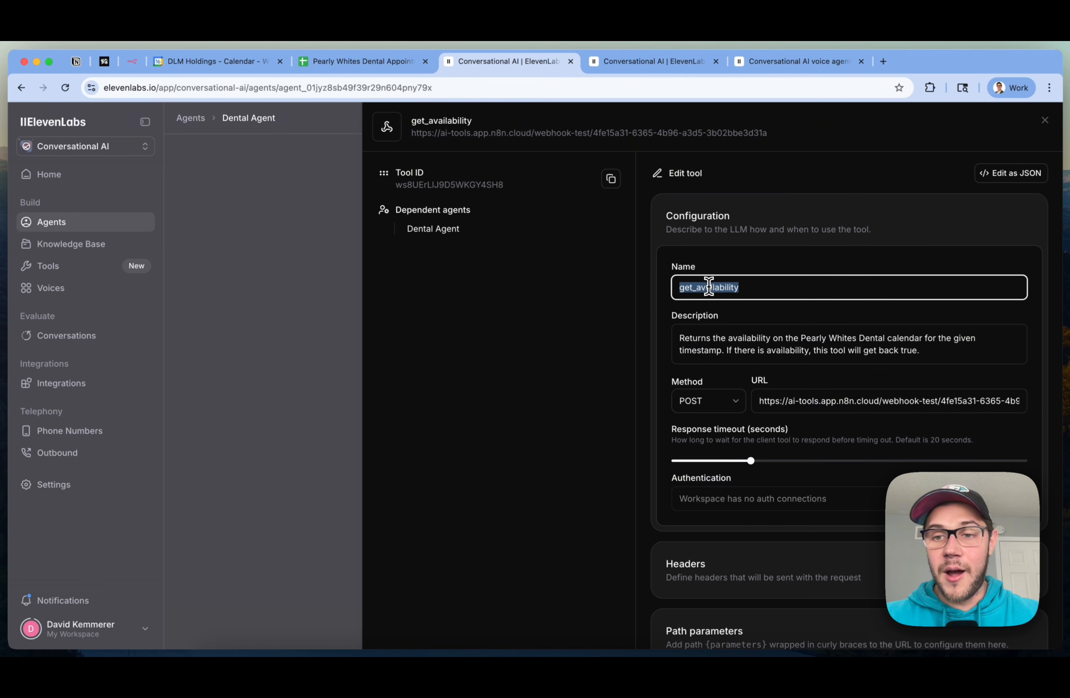
triple_click(822, 339)
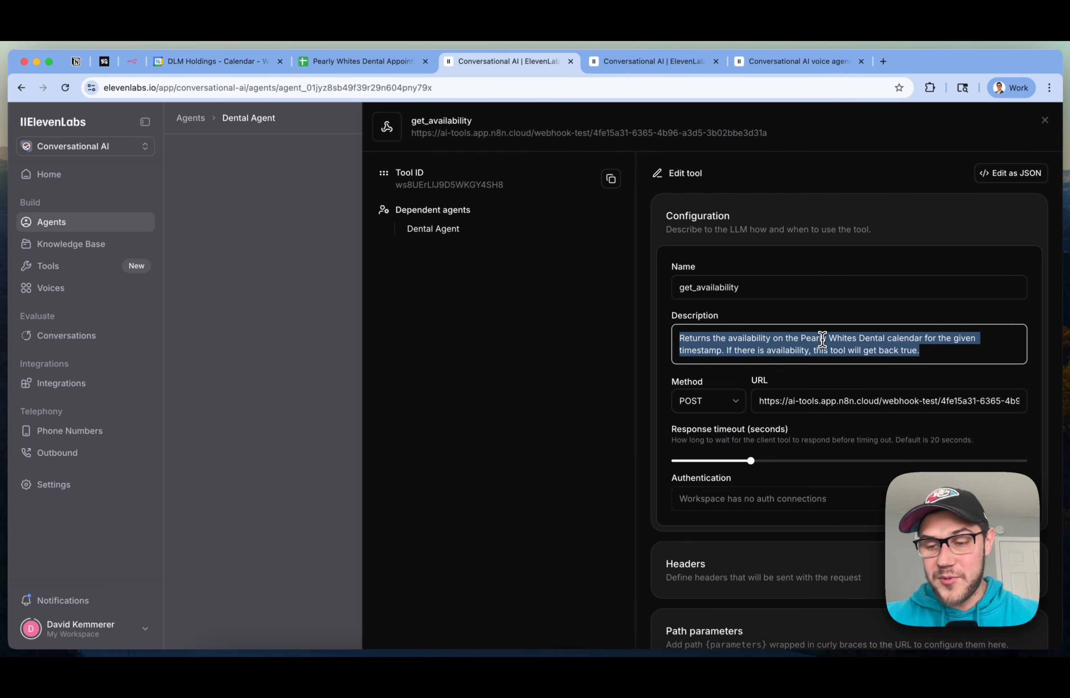
click(822, 338)
Look over the get_availability tool's headers, path and query parameter sections, and glance back at the n8n workflow
scroll(822, 338, down, 6)
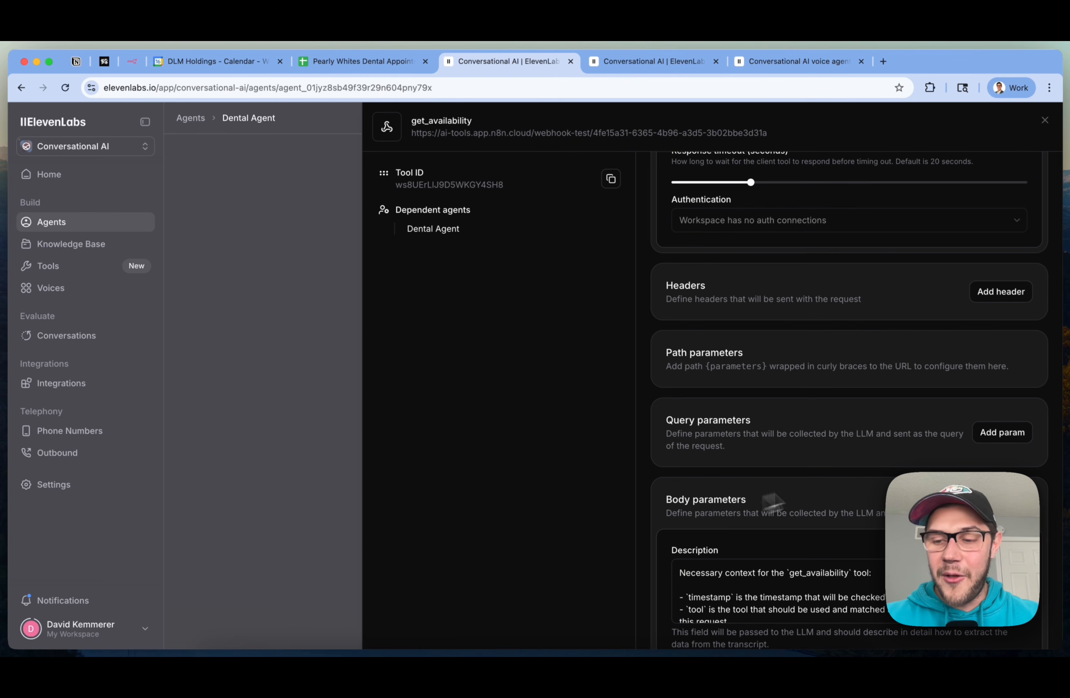
scroll(746, 298, down, 2)
scroll(746, 298, up, 2)
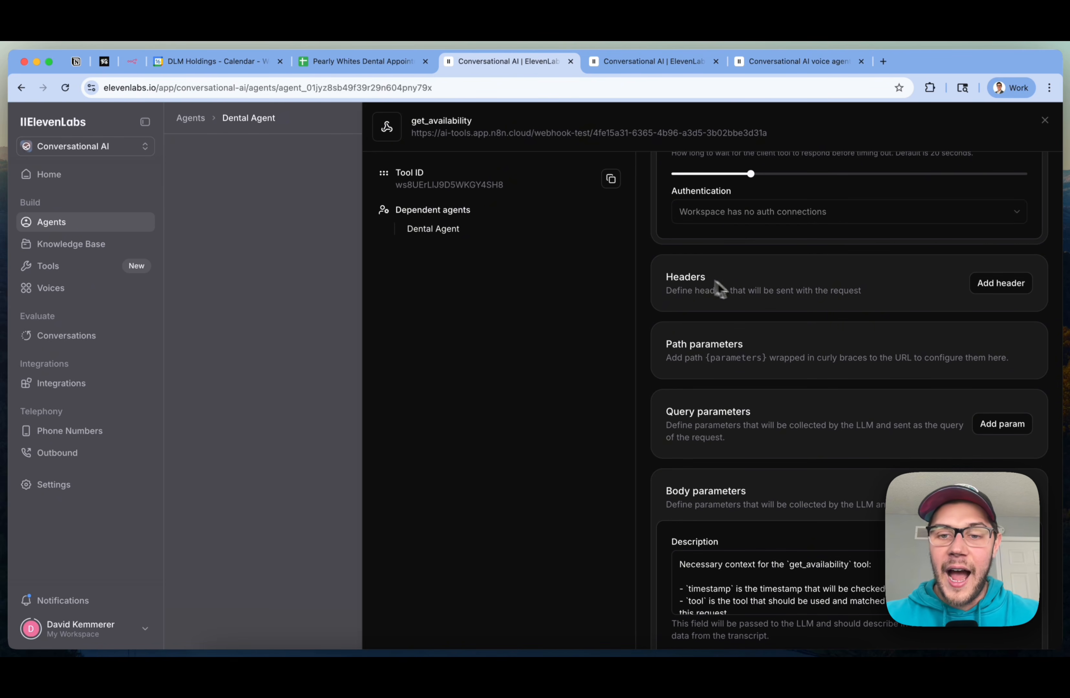
double_click(668, 275)
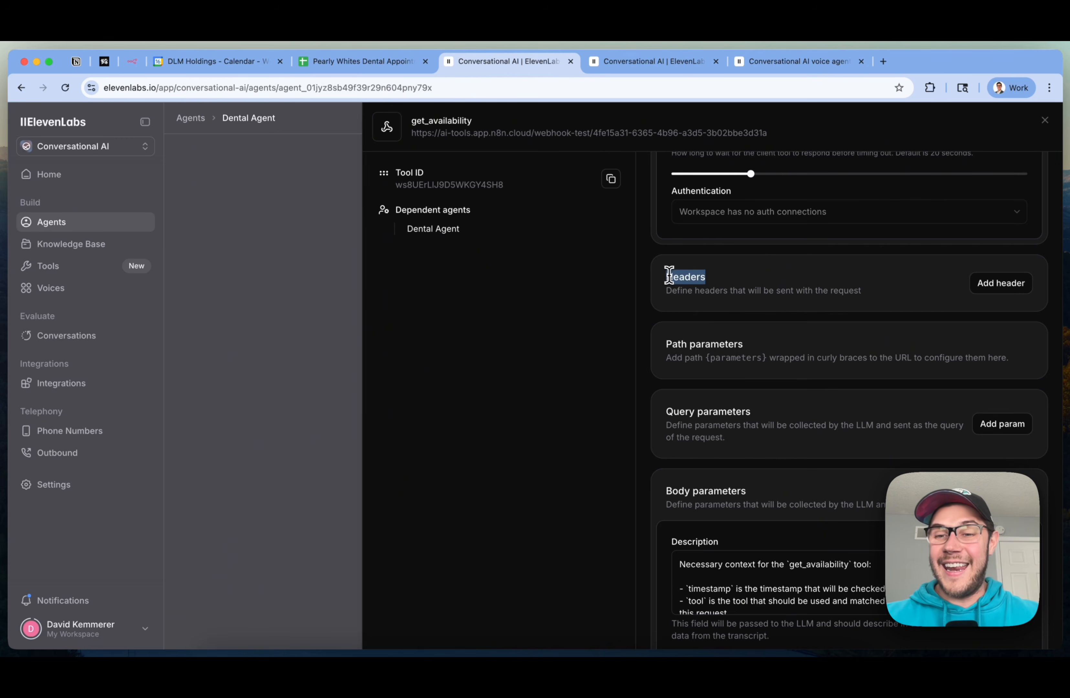
click(786, 286)
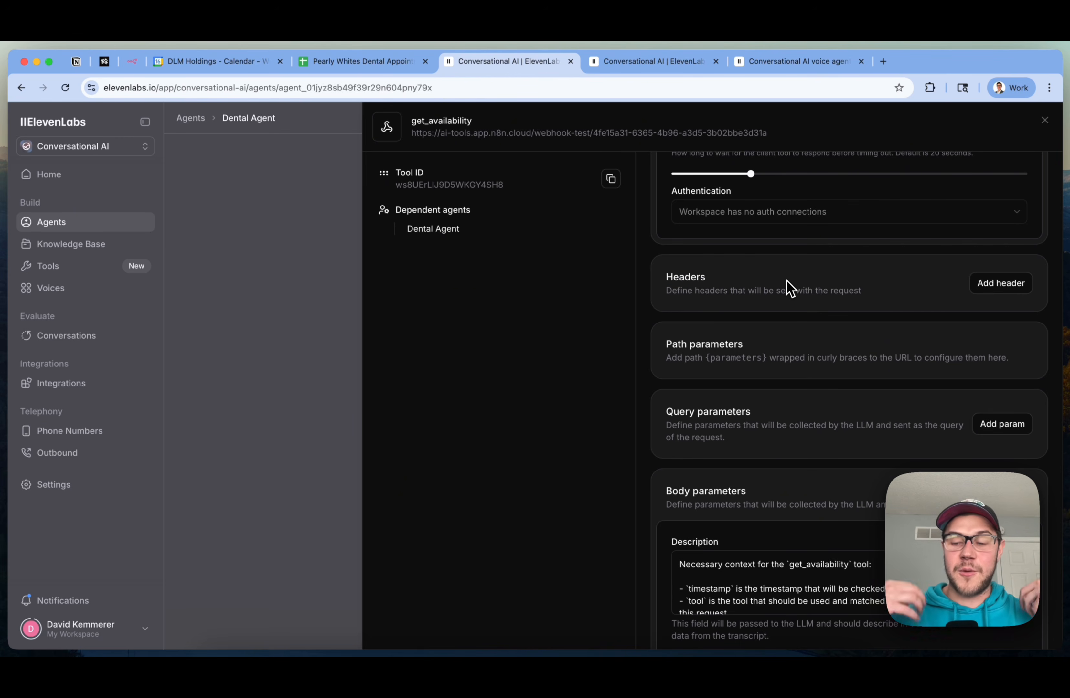
click(132, 62)
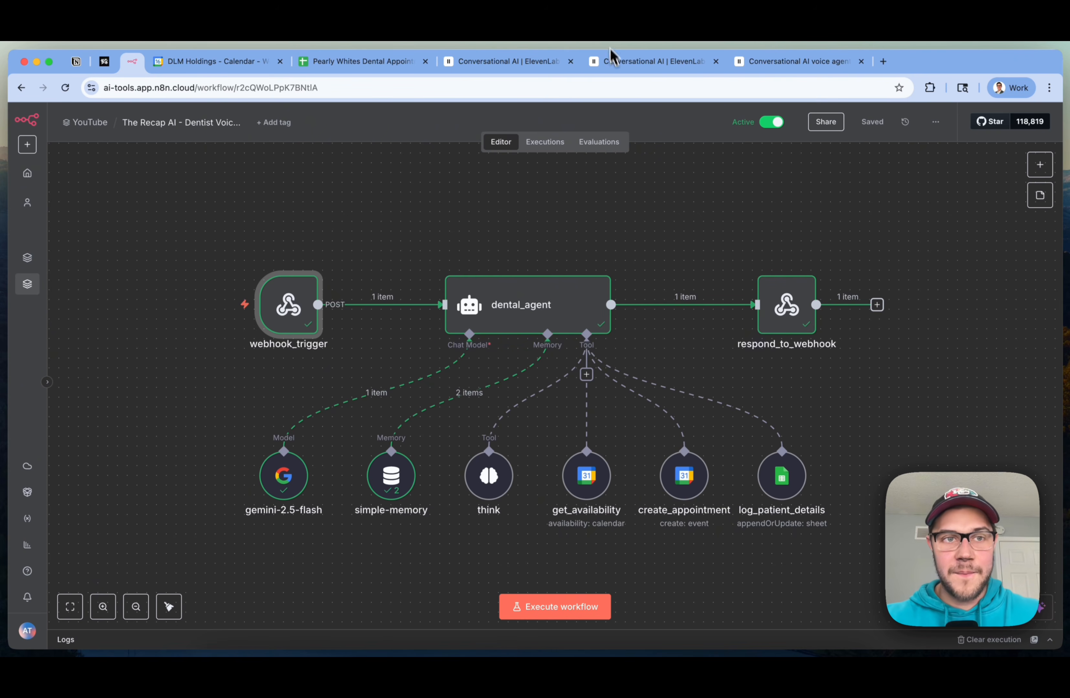
click(512, 62)
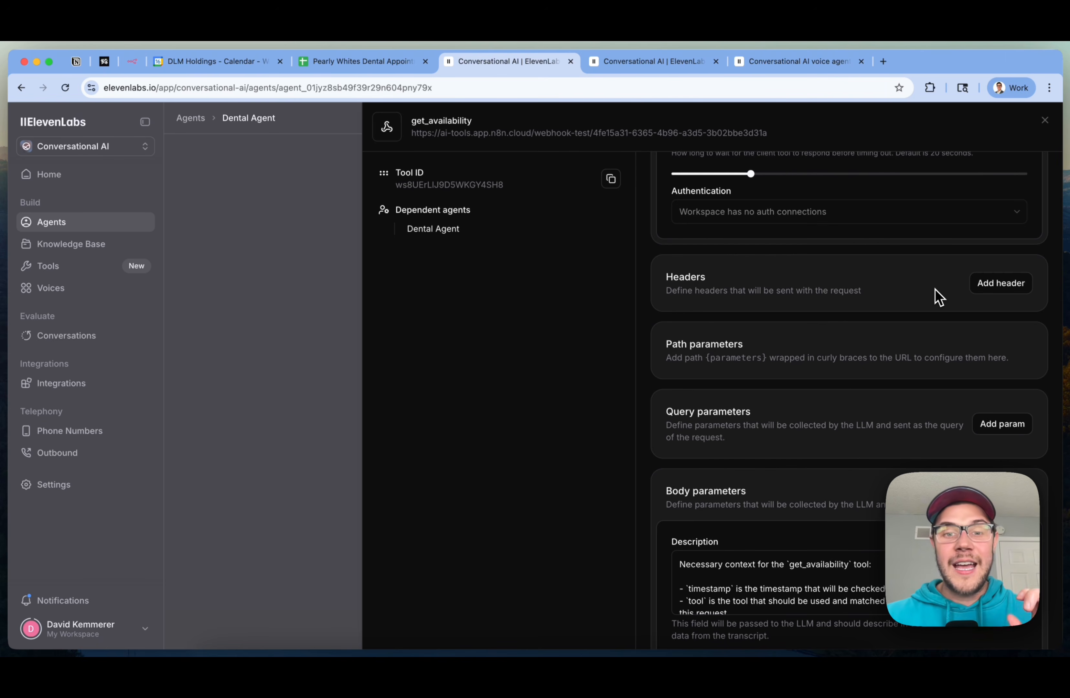
Read the get_availability tool's body parameters description, including its timestamp and tool entries
scroll(898, 370, down, 5)
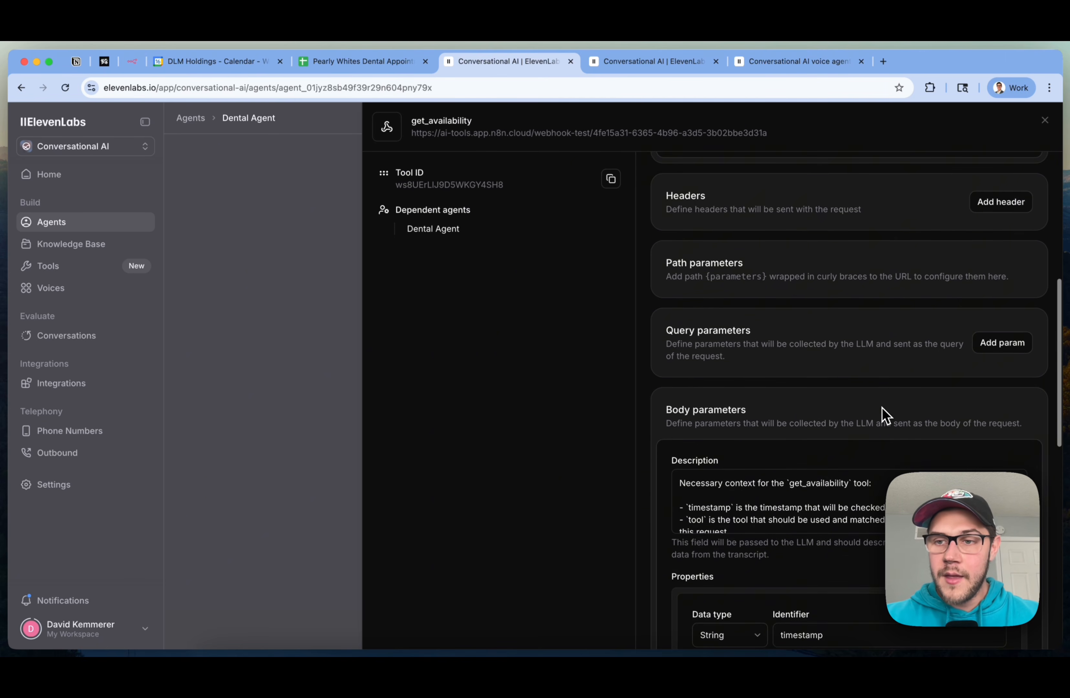
scroll(865, 352, down, 2)
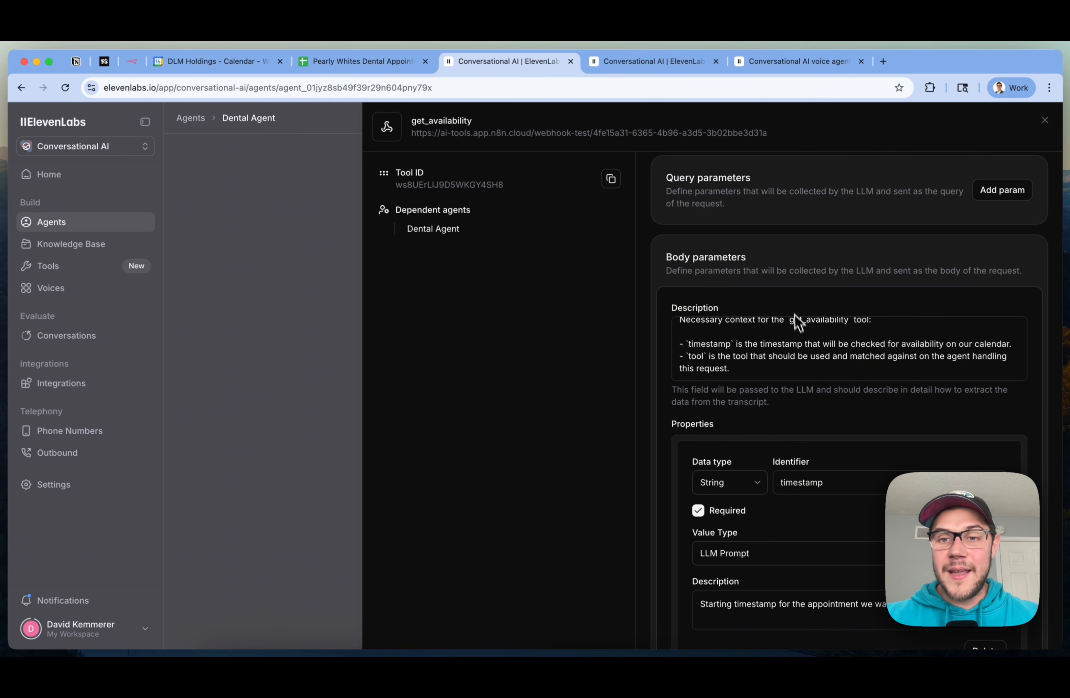
scroll(816, 349, up, 1)
click(817, 350)
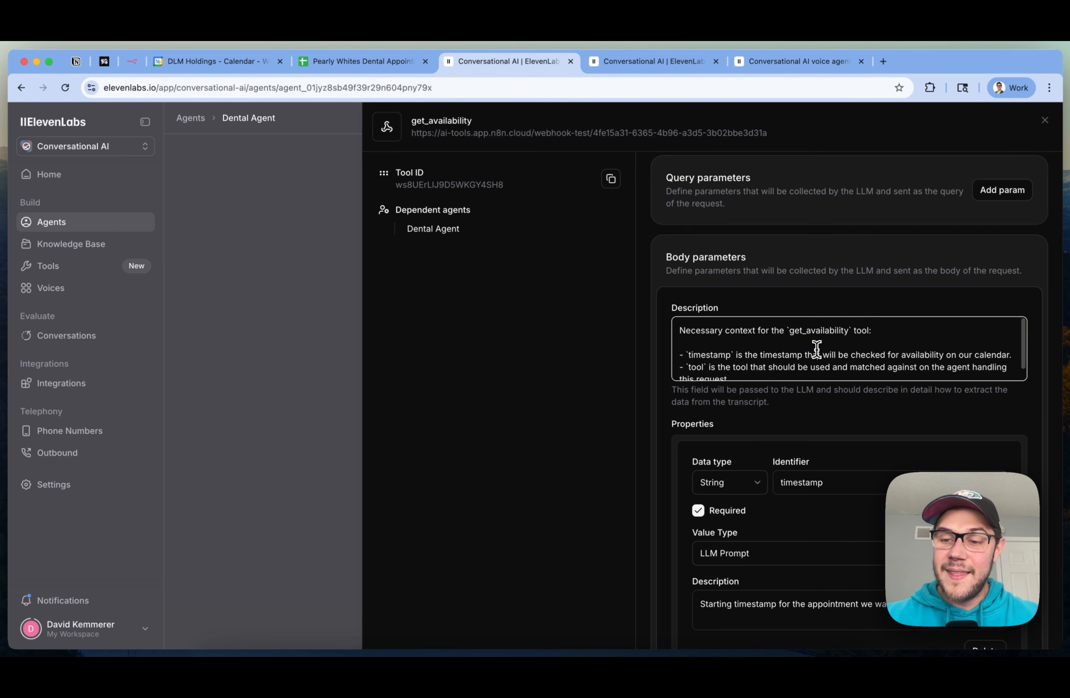
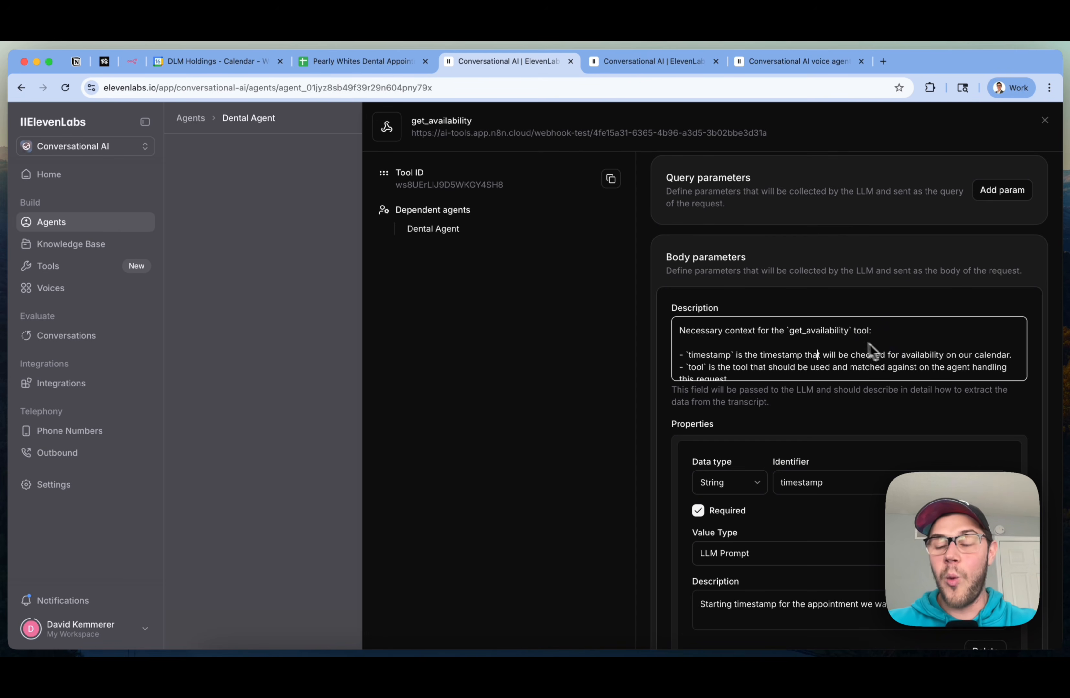
scroll(861, 349, down, 1)
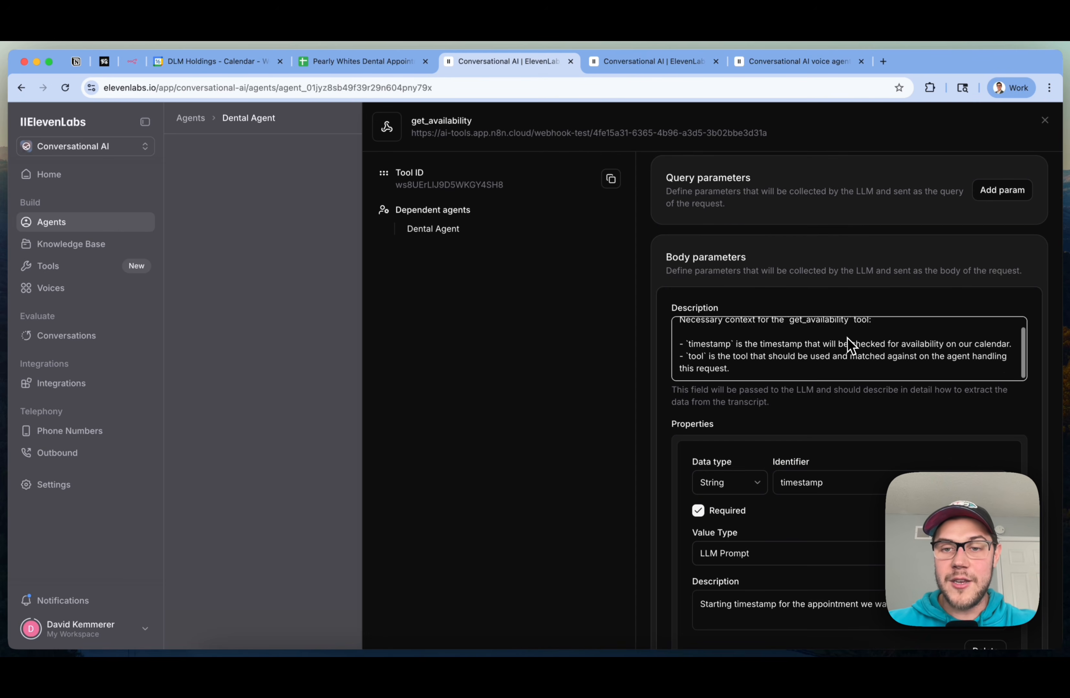
double_click(710, 345)
drag(679, 354, 730, 367)
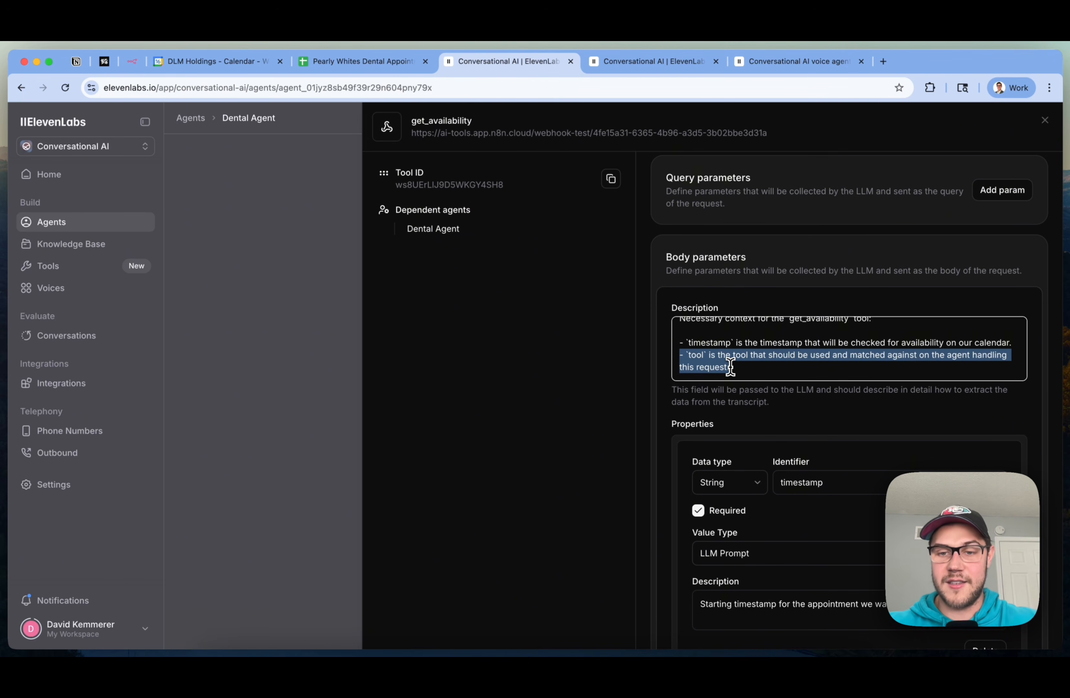
Examine the timestamp body property's identifier, available data types and value settings, keeping String as its data type
scroll(775, 433, down, 3)
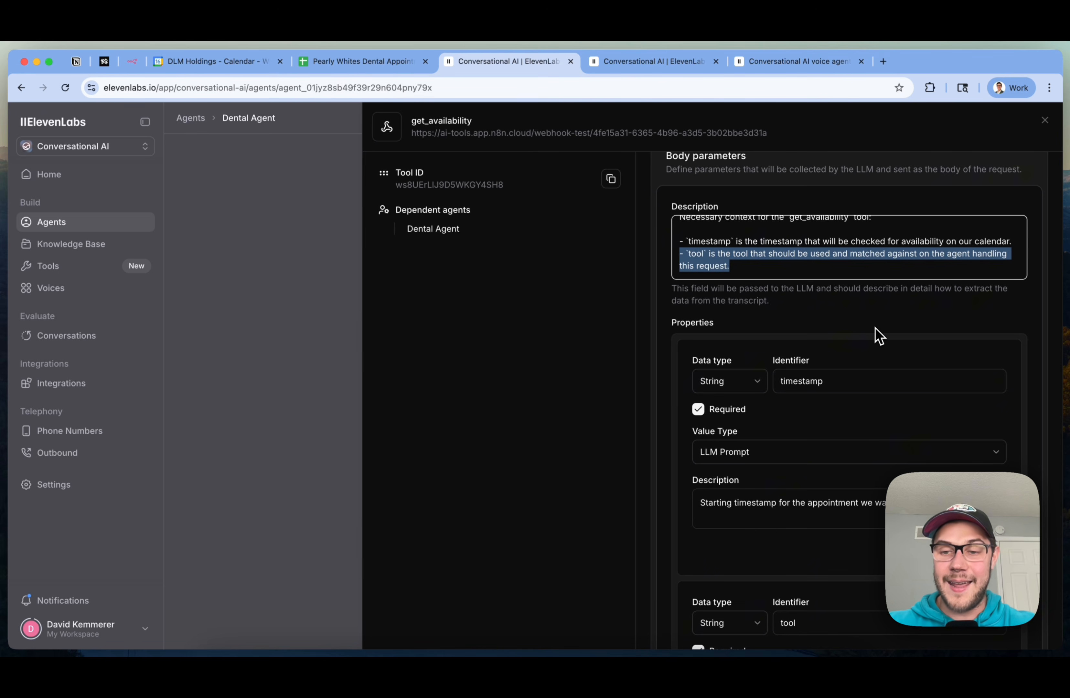
scroll(878, 335, down, 2)
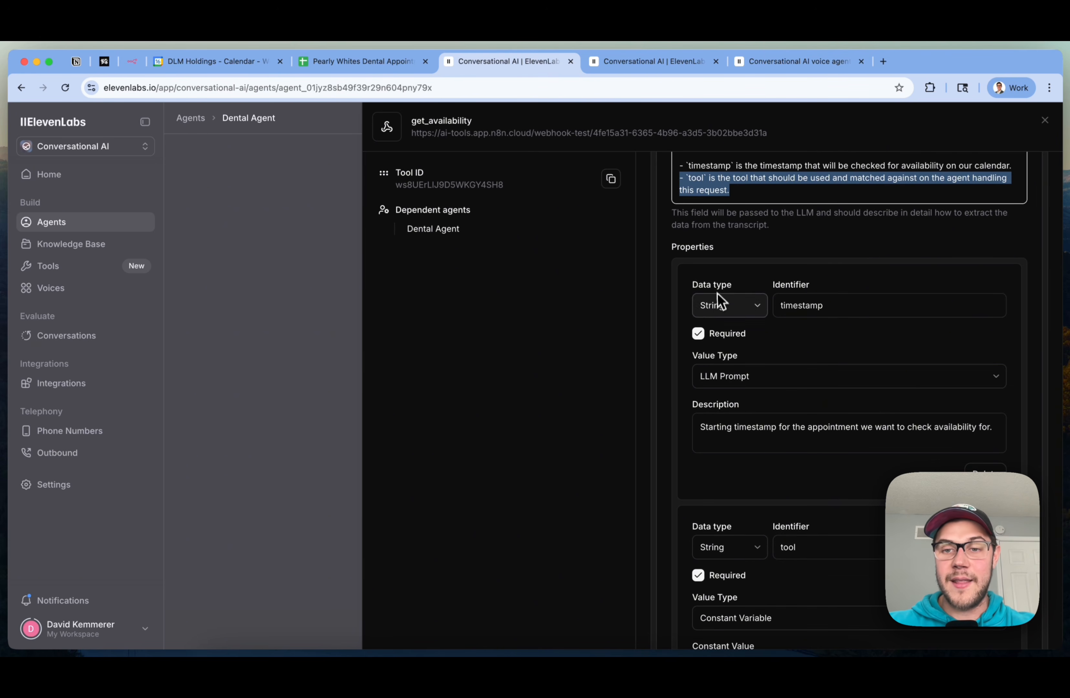
click(800, 296)
click(877, 262)
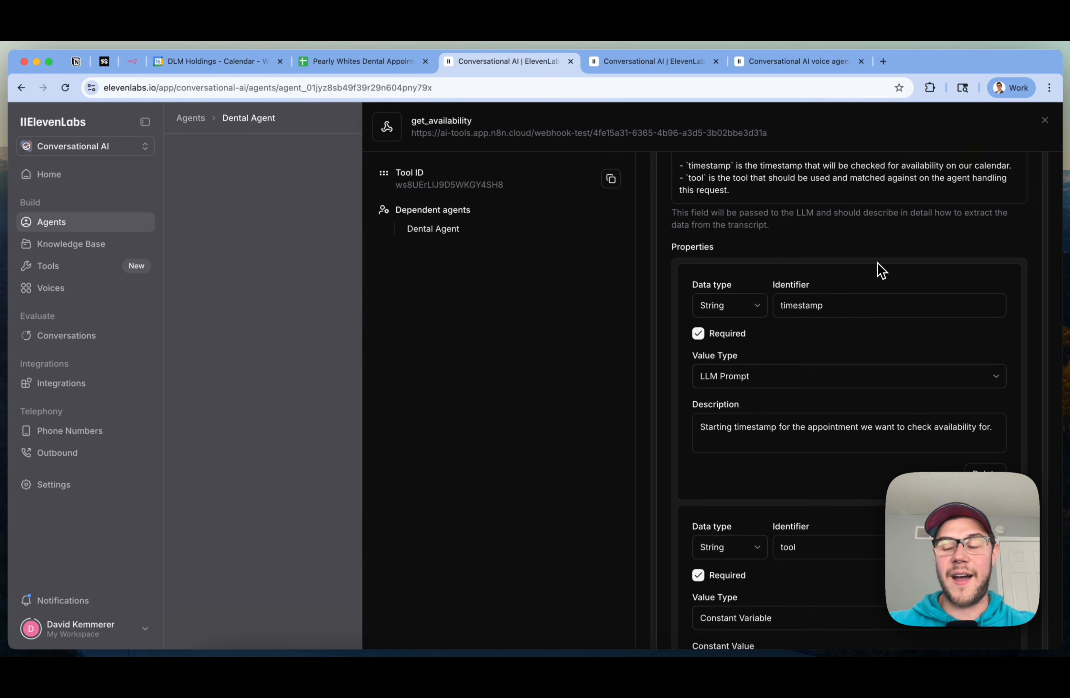
double_click(818, 299)
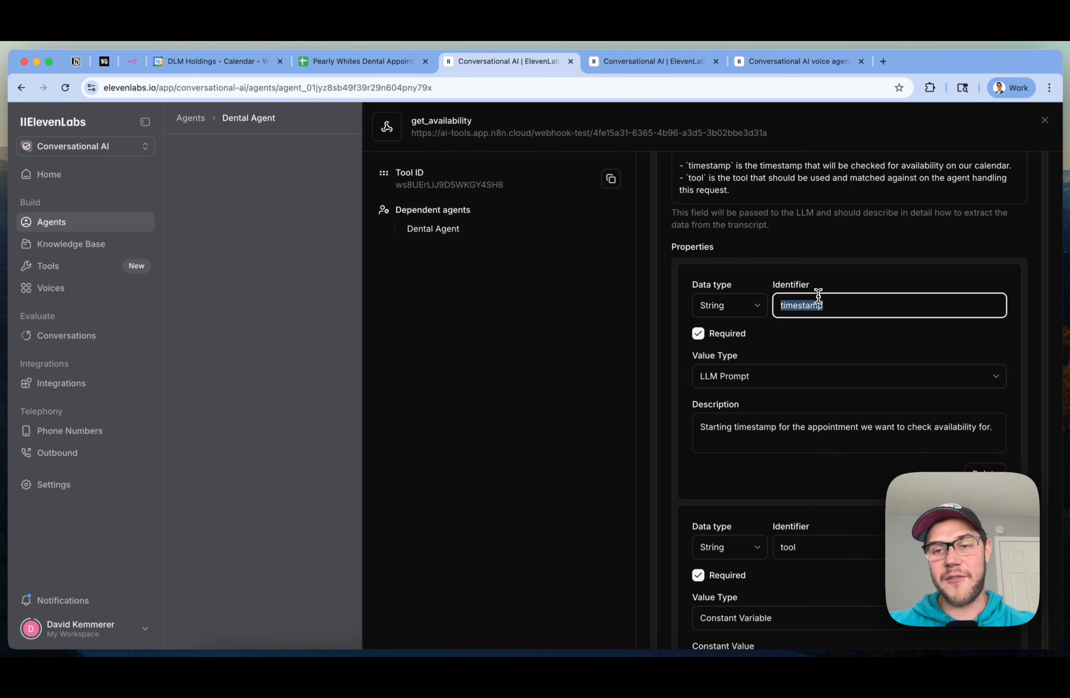
double_click(715, 166)
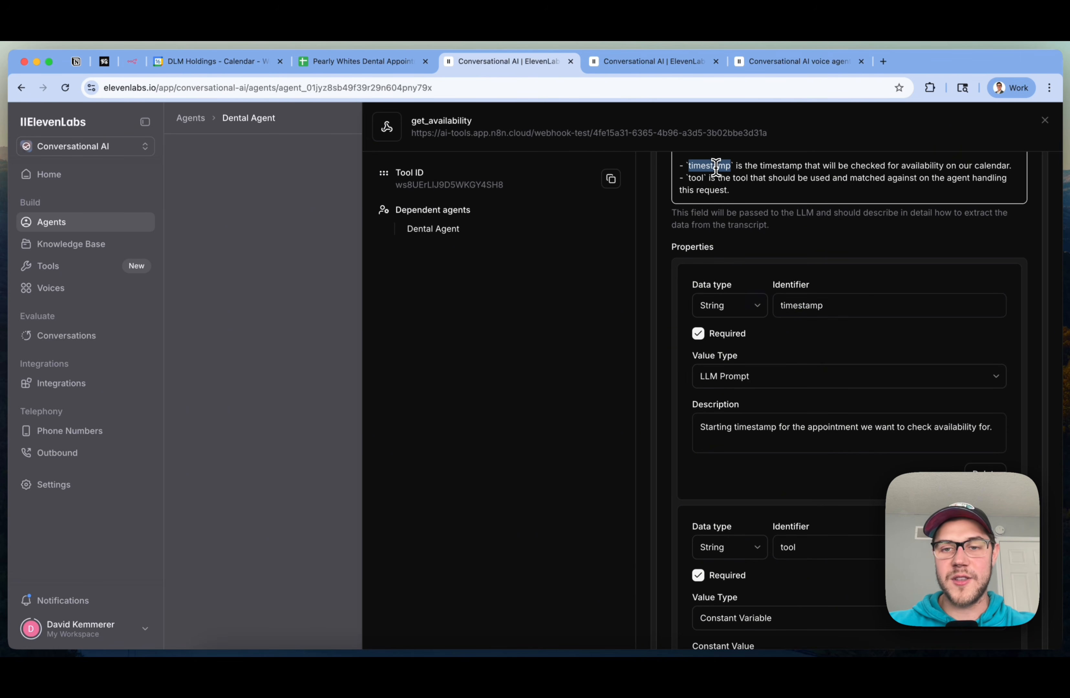
click(743, 305)
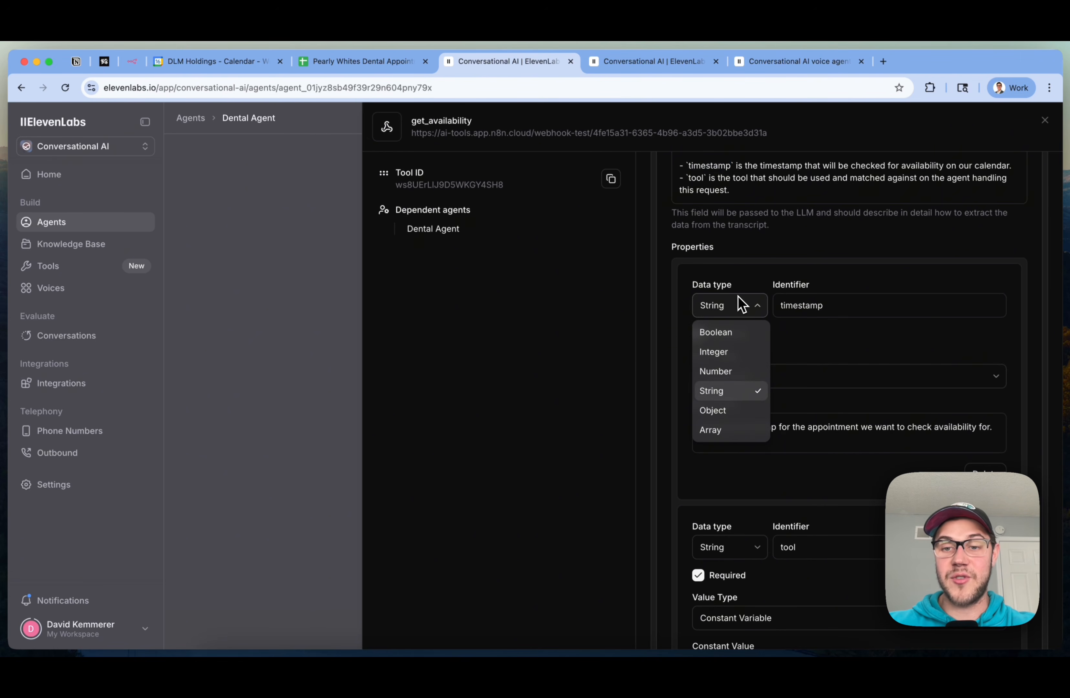
click(713, 395)
scroll(788, 362, down, 2)
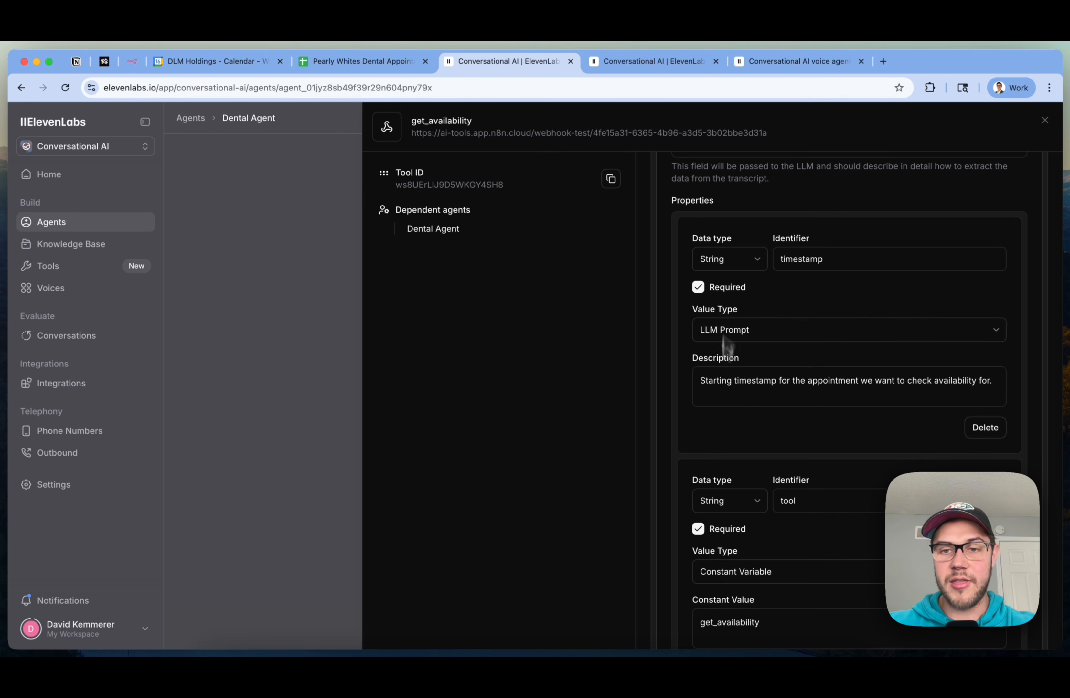
Check the value type options for the timestamp property, keep LLM Prompt, and close the get_availability tool
click(840, 336)
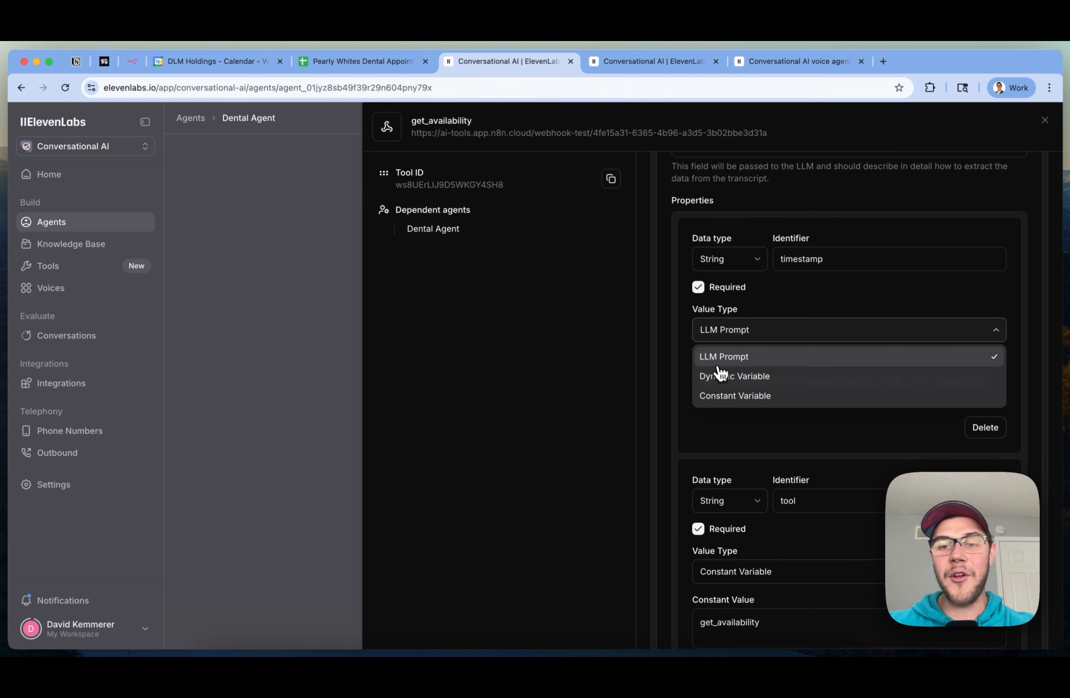
click(725, 358)
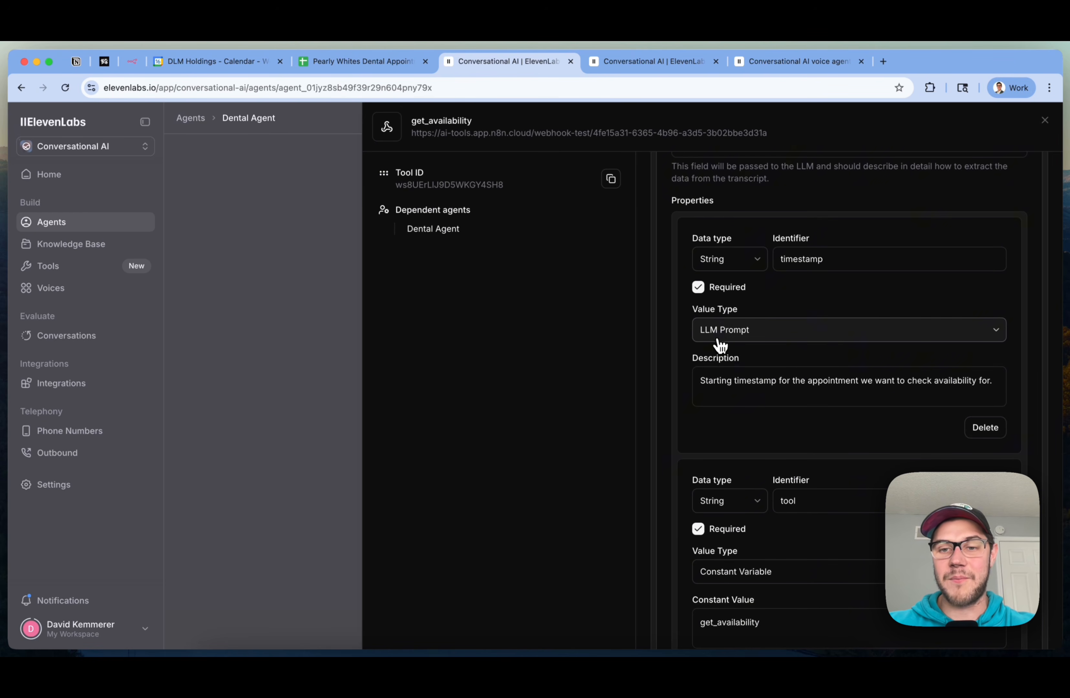
scroll(721, 349, down, 1)
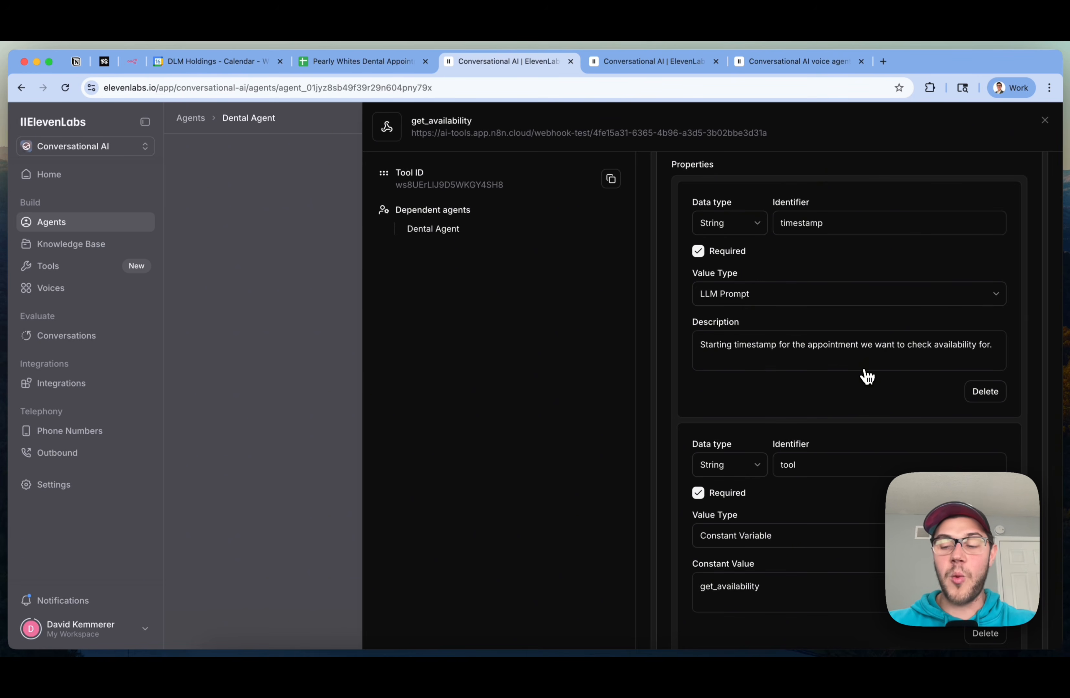
click(303, 315)
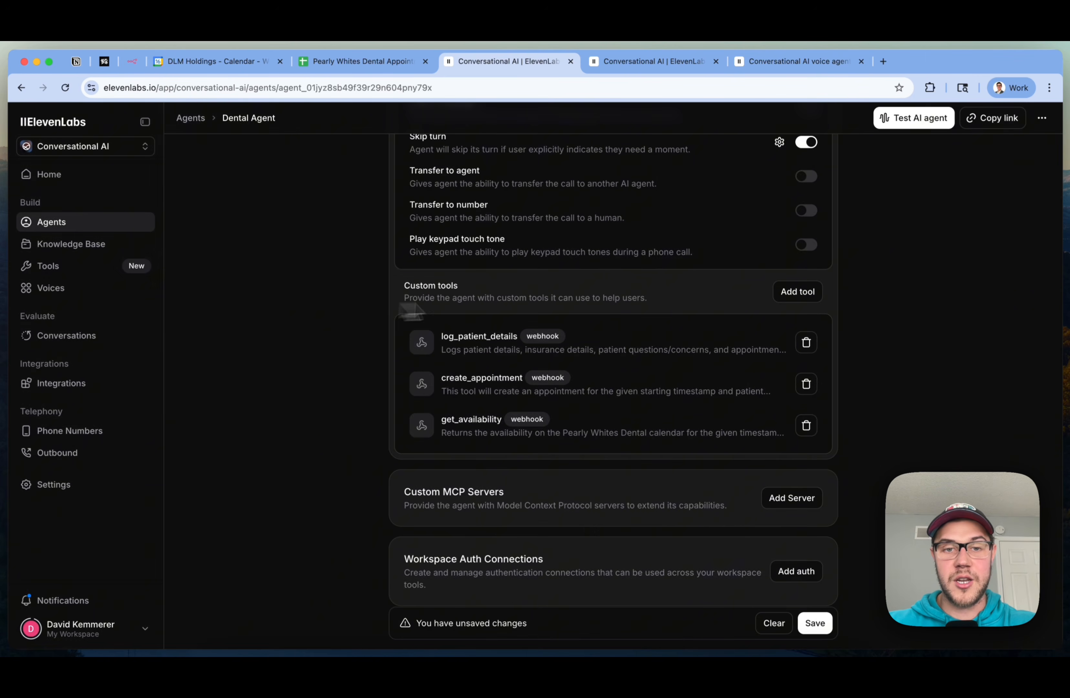
Review the Tools section of the Dental Agent's system prompt
scroll(539, 308, up, 15)
scroll(539, 308, down, 5)
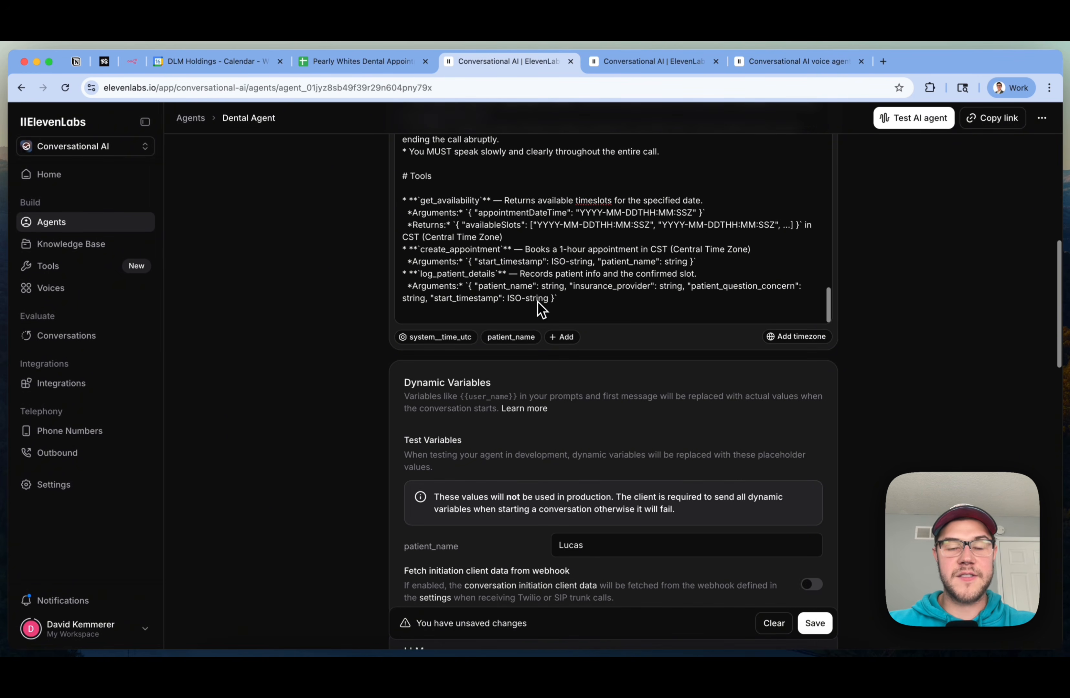
scroll(918, 297, down, 10)
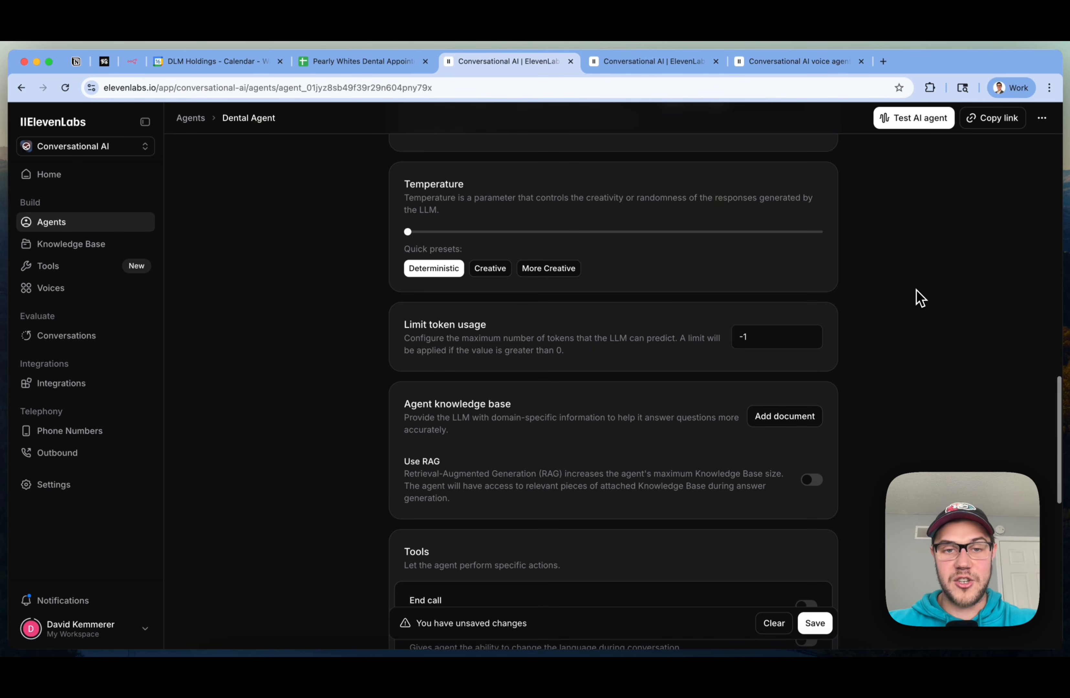
Open the log_patient_details custom tool, examine its body parameter properties, and close it
scroll(918, 297, down, 10)
click(755, 459)
scroll(877, 432, down, 15)
scroll(876, 432, up, 5)
scroll(877, 433, down, 4)
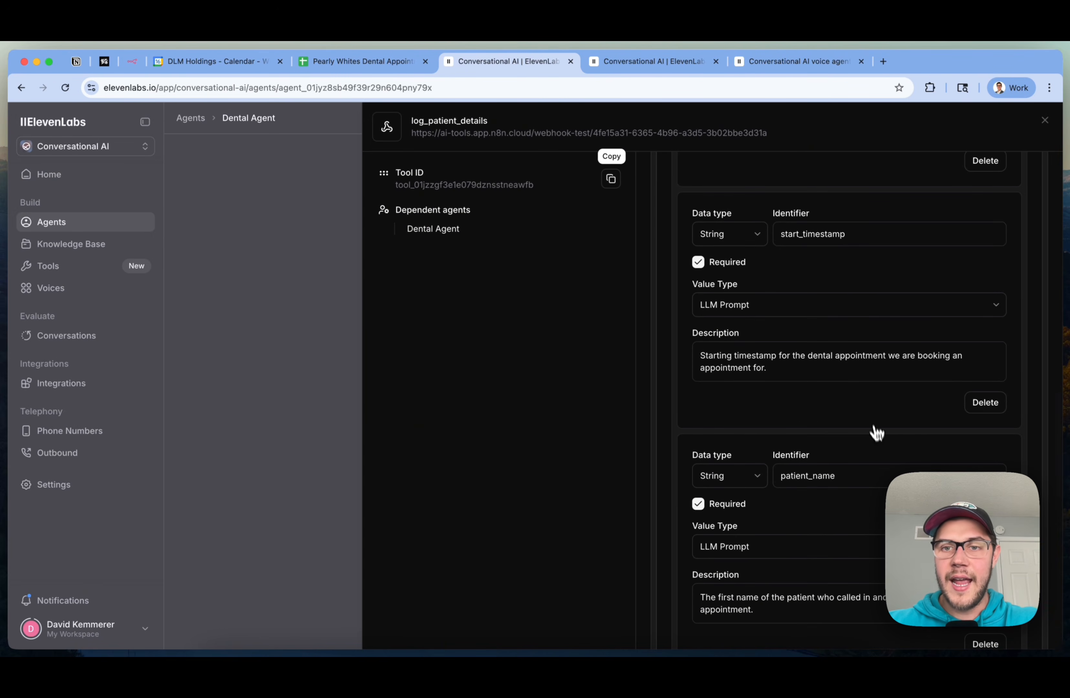
scroll(793, 234, up, 3)
click(265, 239)
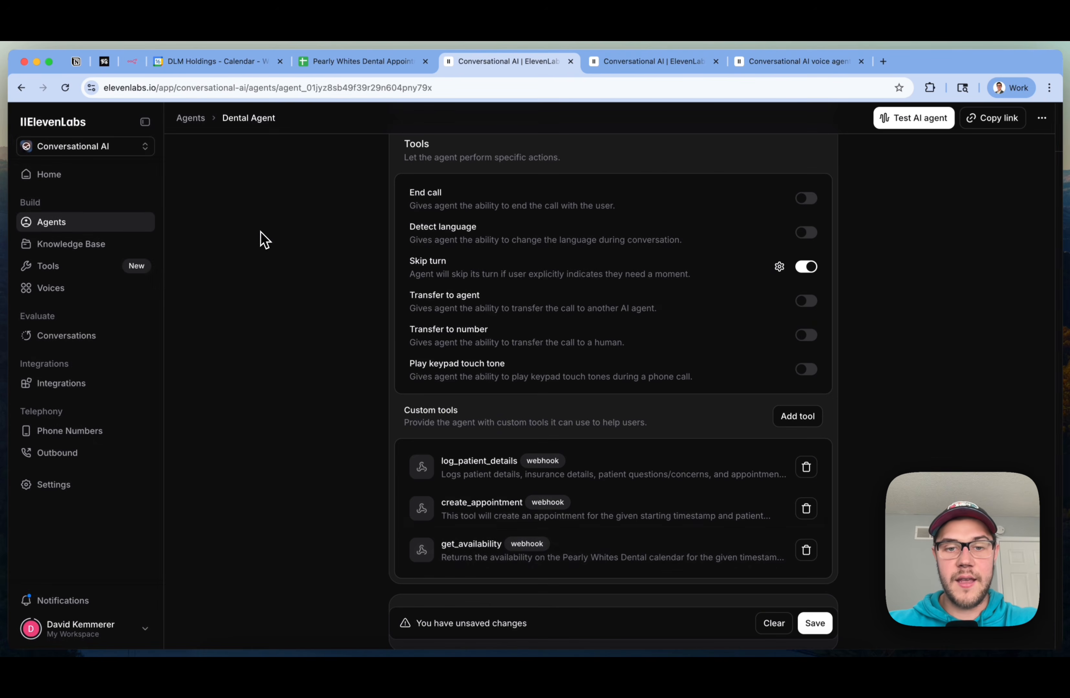
Open the get_availability custom tool and examine its body parameters description and properties
click(611, 555)
scroll(891, 322, down, 10)
scroll(897, 321, down, 2)
scroll(895, 320, up, 4)
scroll(689, 442, down, 2)
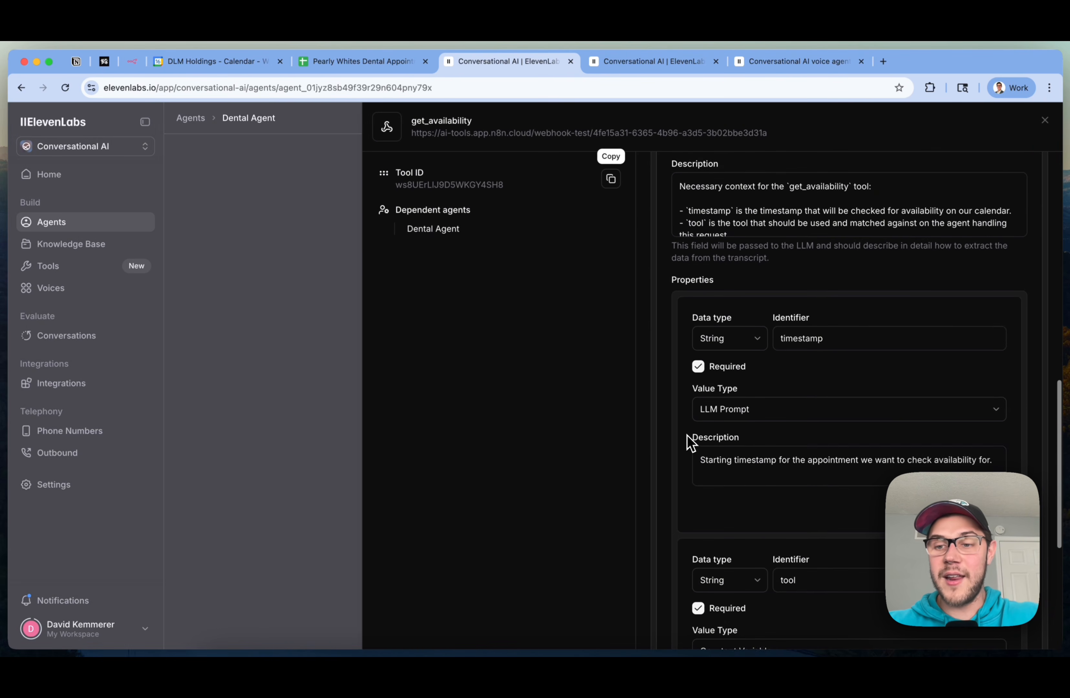
Examine the timestamp property's description and the constant value of the tool property in get_availability
click(818, 472)
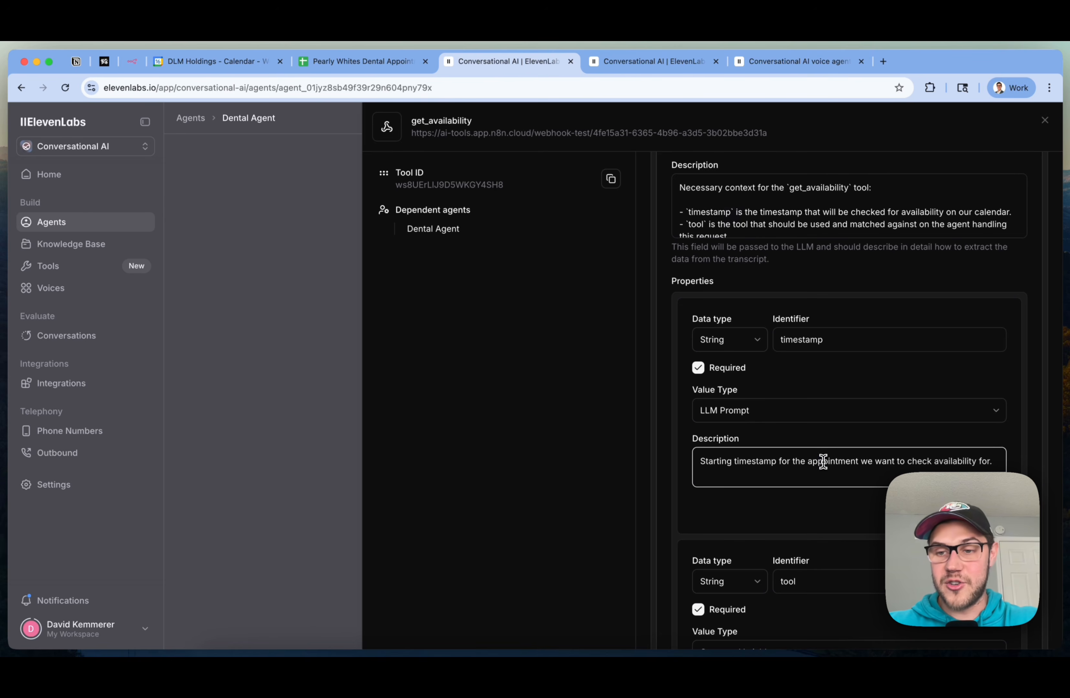
triple_click(822, 461)
click(823, 462)
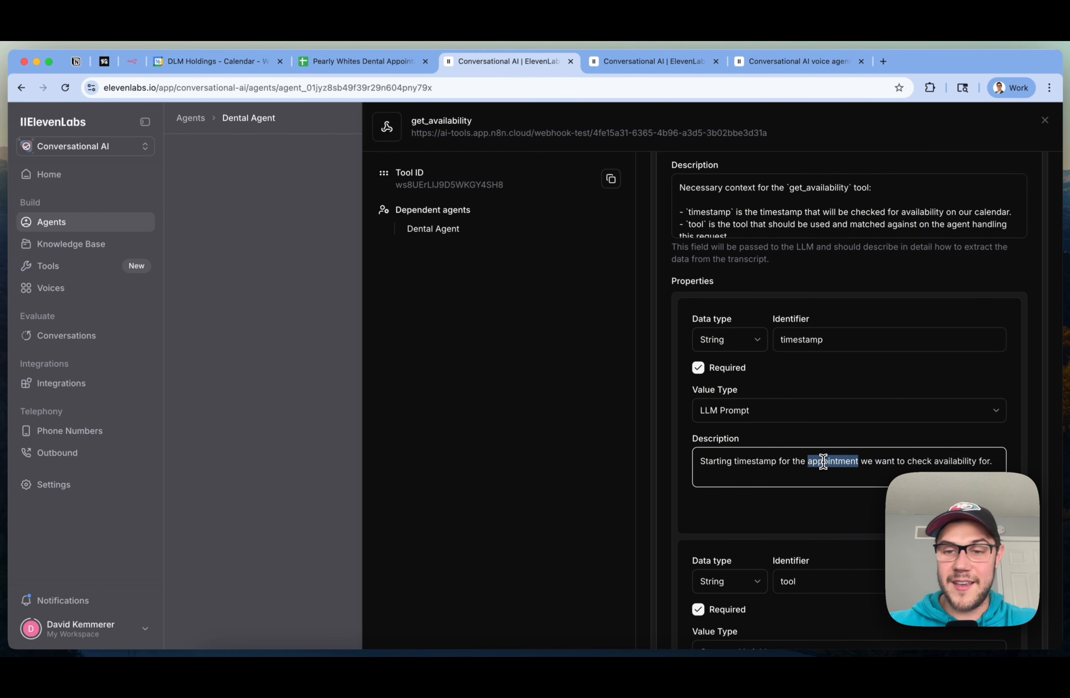
double_click(823, 461)
click(823, 462)
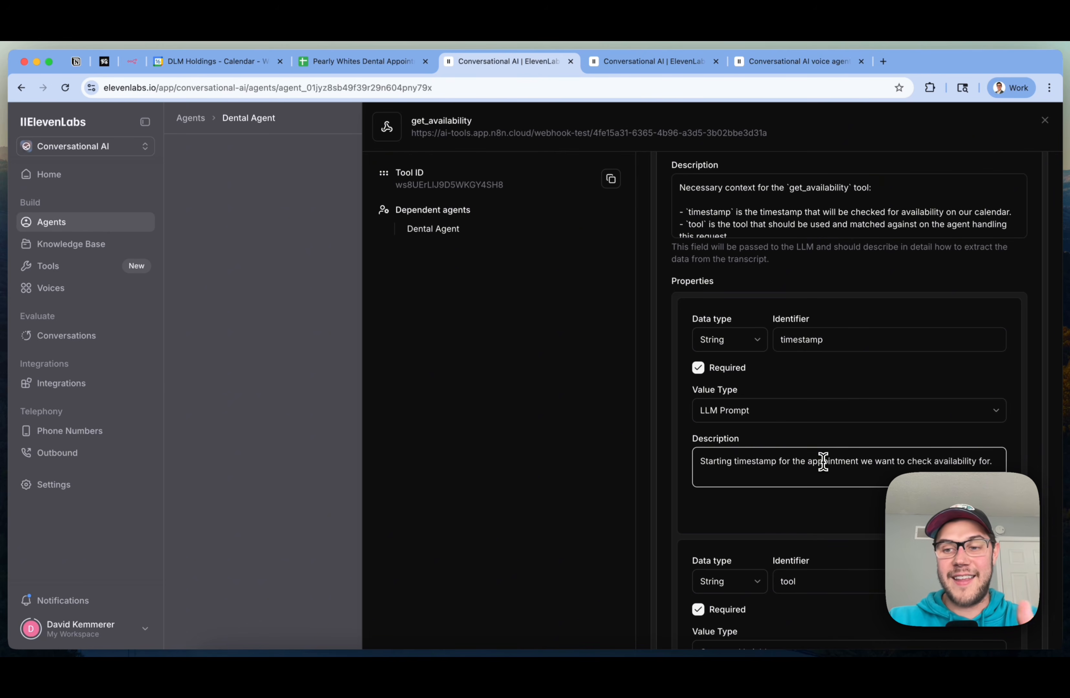
triple_click(822, 462)
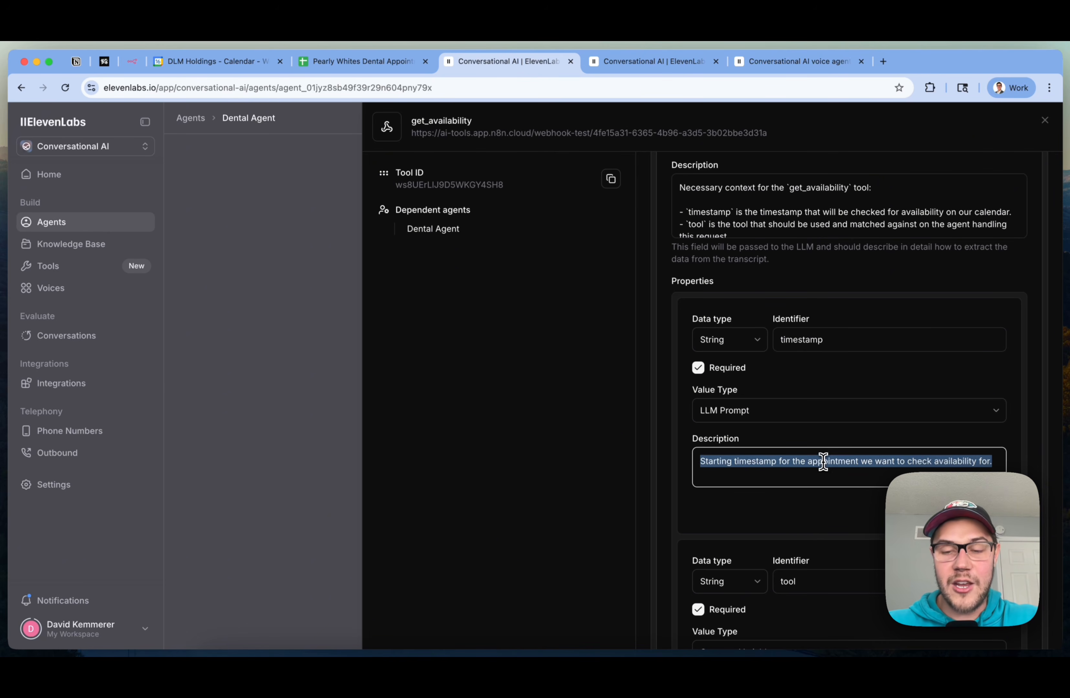
double_click(823, 462)
scroll(823, 462, down, 3)
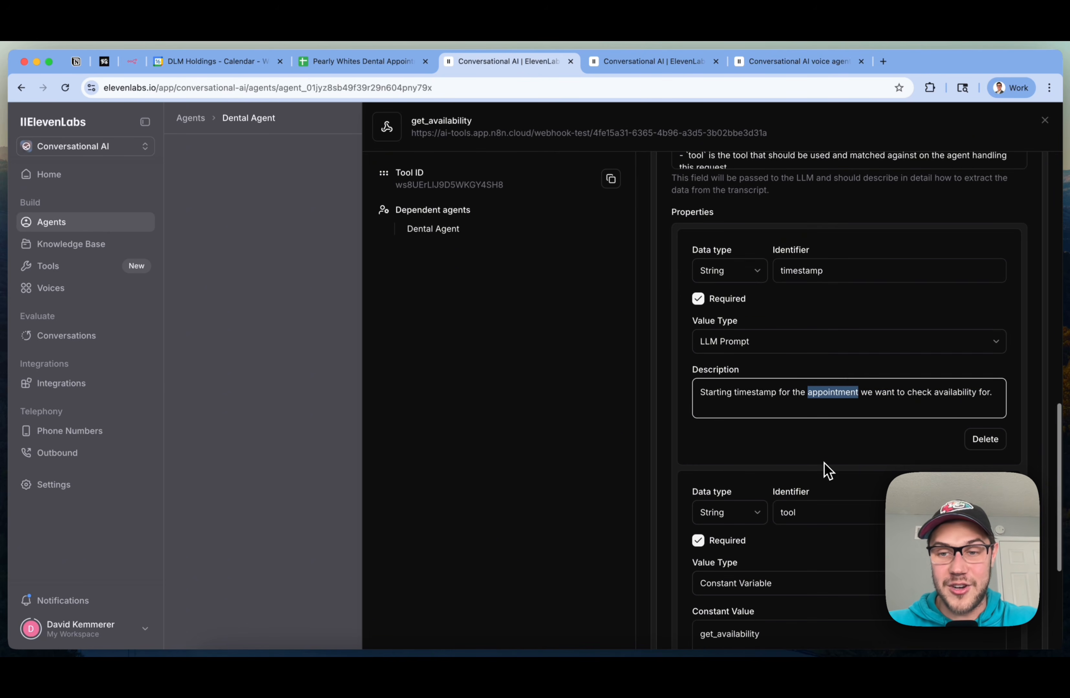
click(853, 385)
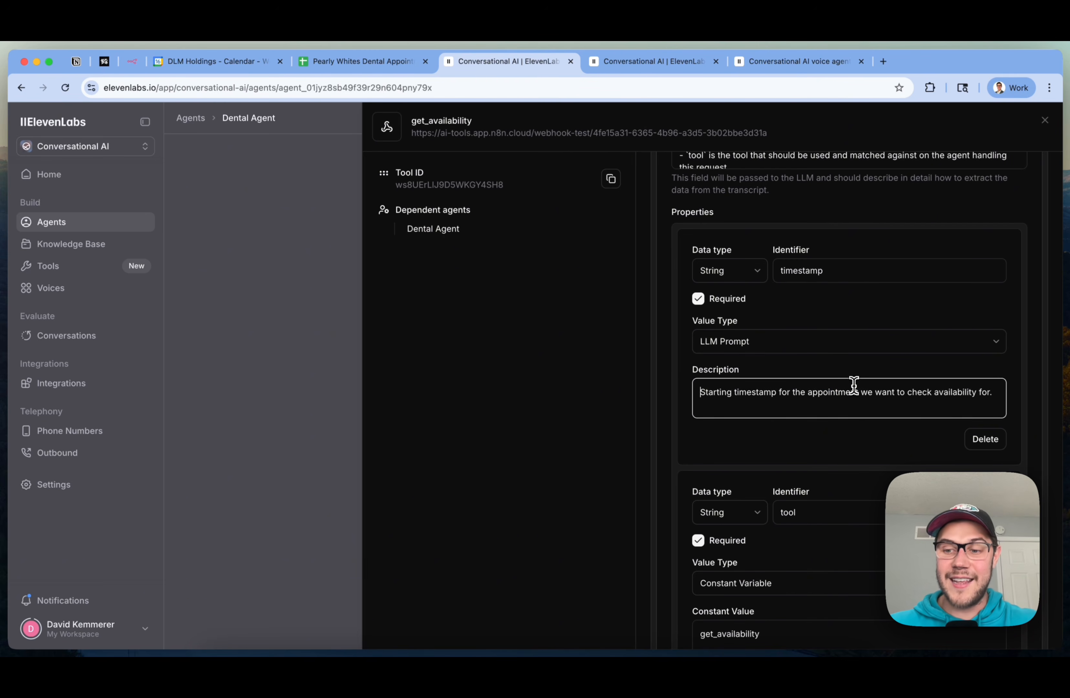
scroll(854, 385, down, 5)
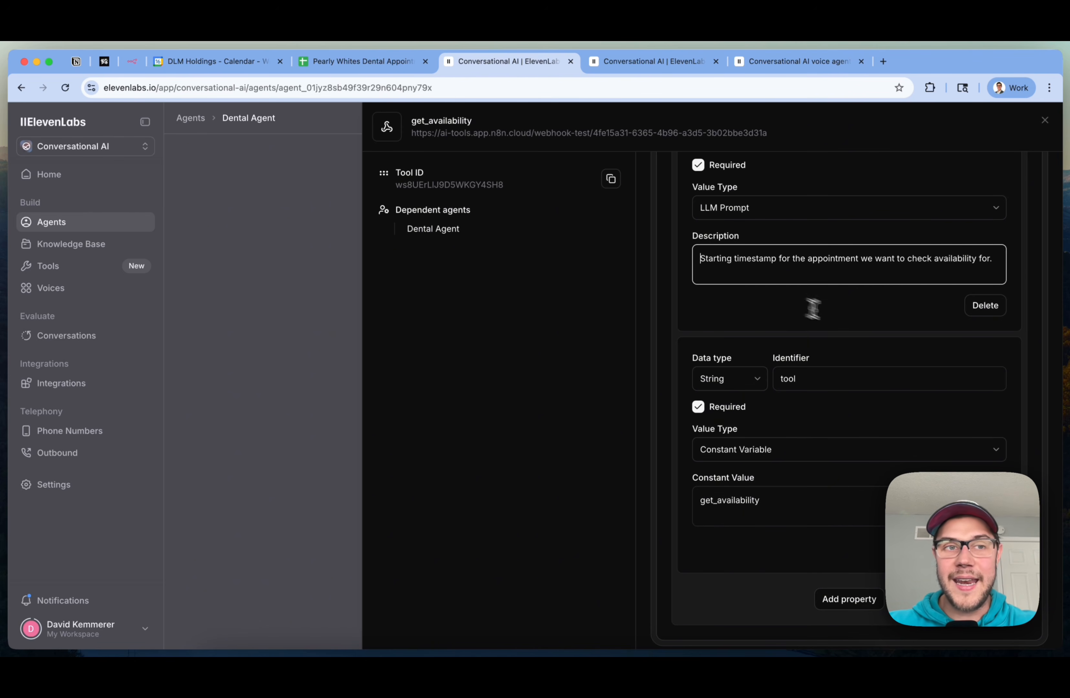
Switch to the n8n dentist voice workflow, inspect the webhook_trigger node's URL and output, and close the node
click(142, 67)
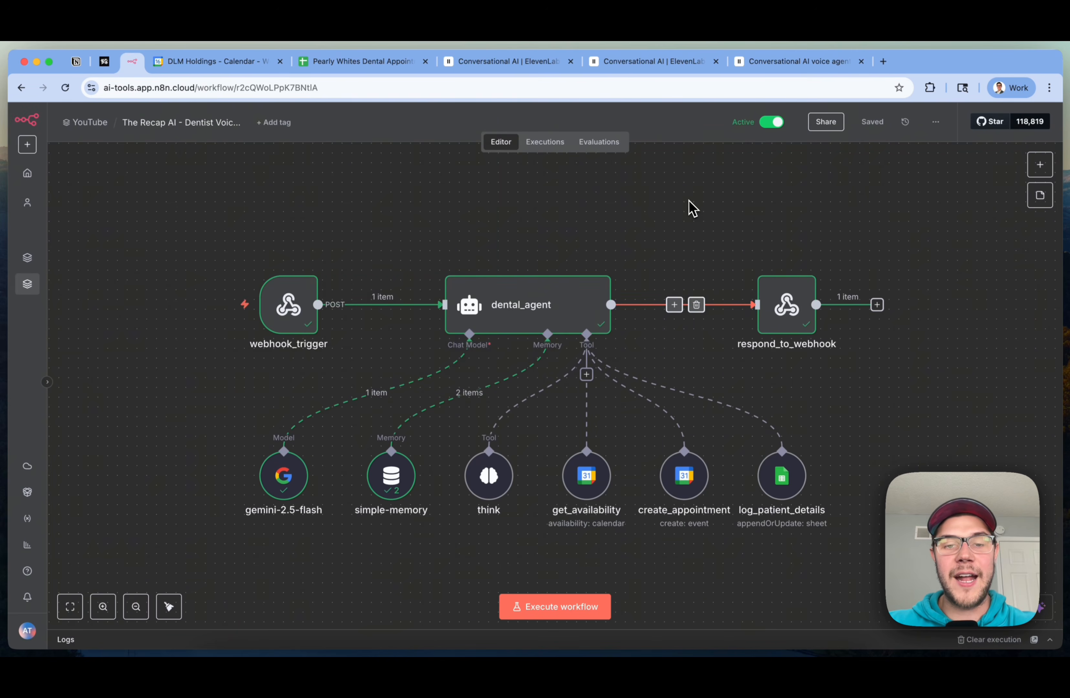
double_click(303, 319)
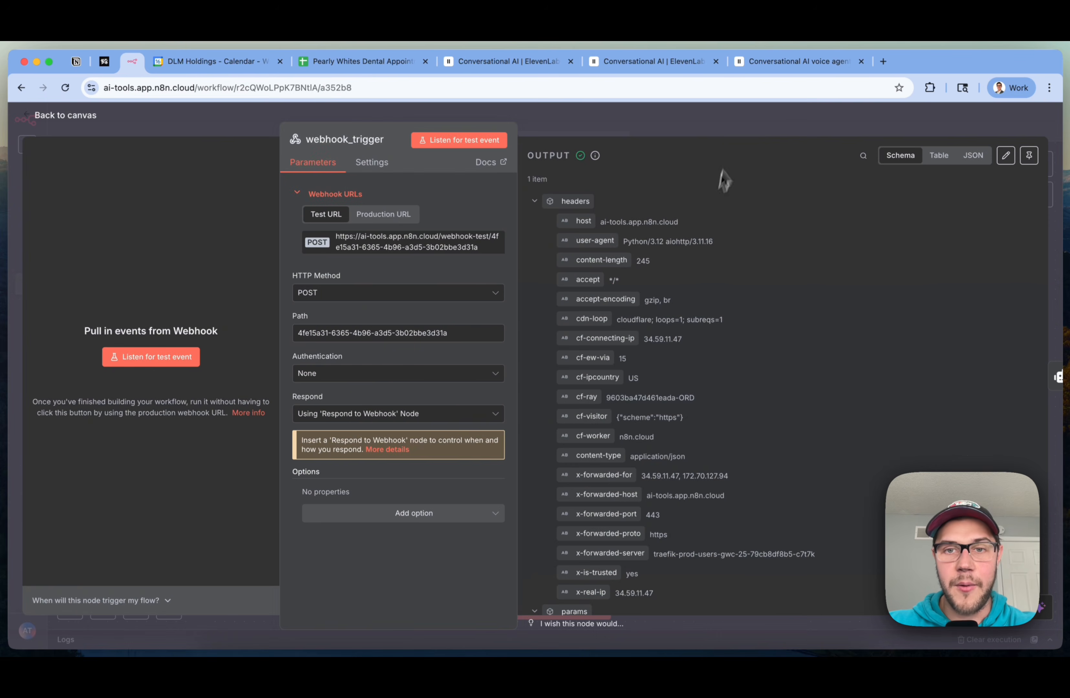
click(743, 114)
Inspect the dental_agent node's expanded user message, examine the tool value in the request data, and return to the canvas
double_click(528, 318)
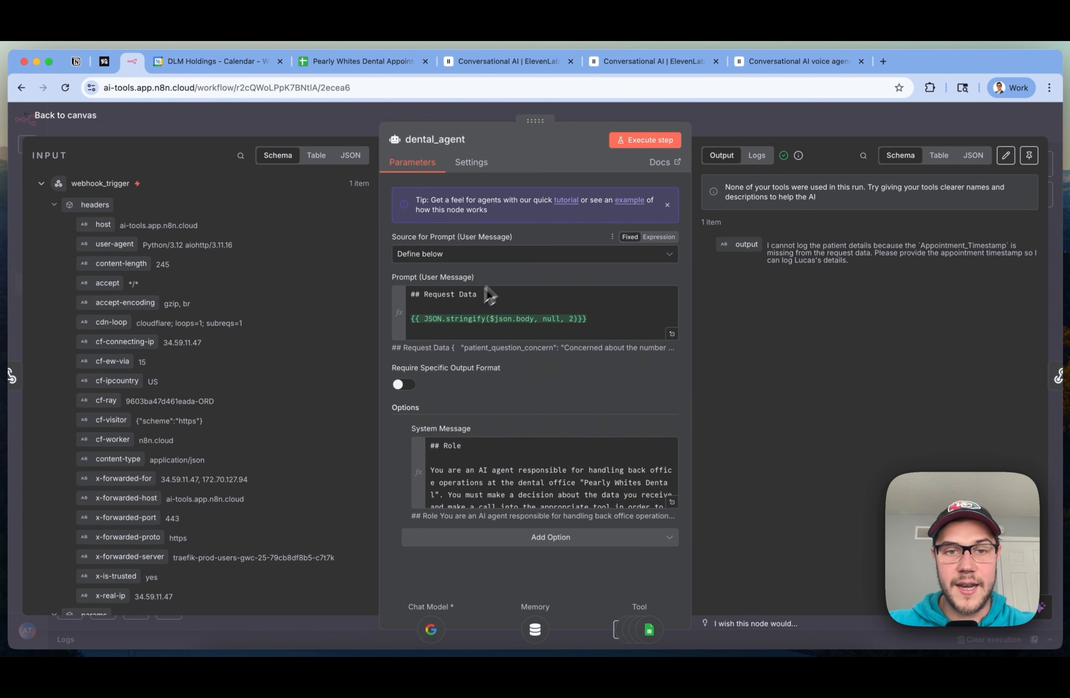
click(466, 302)
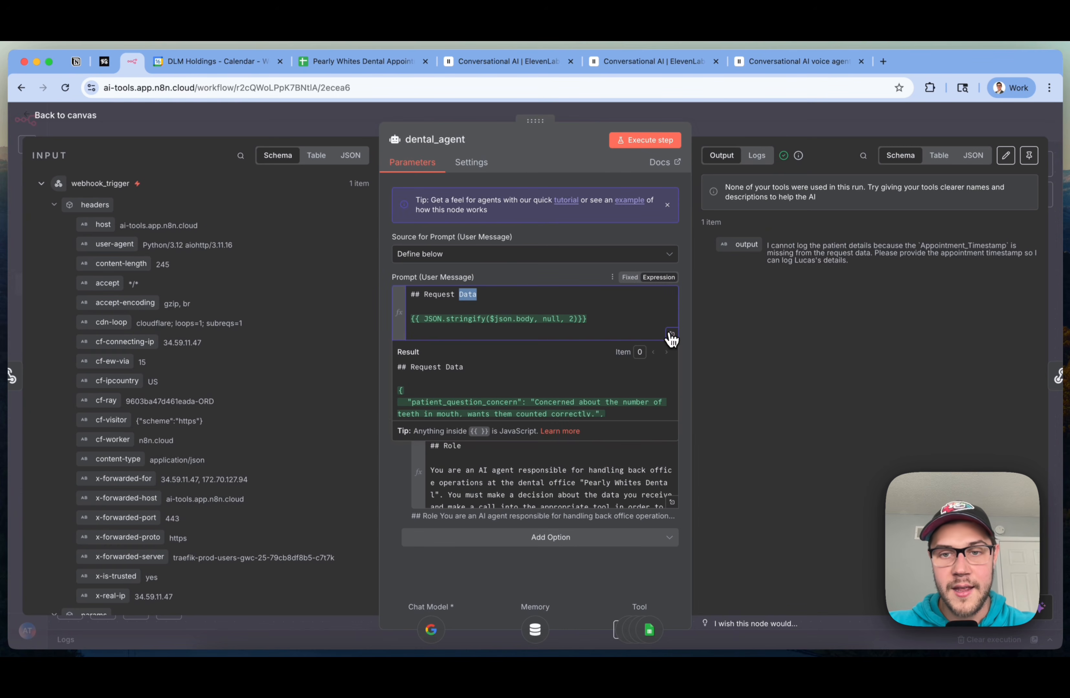
click(672, 334)
click(751, 286)
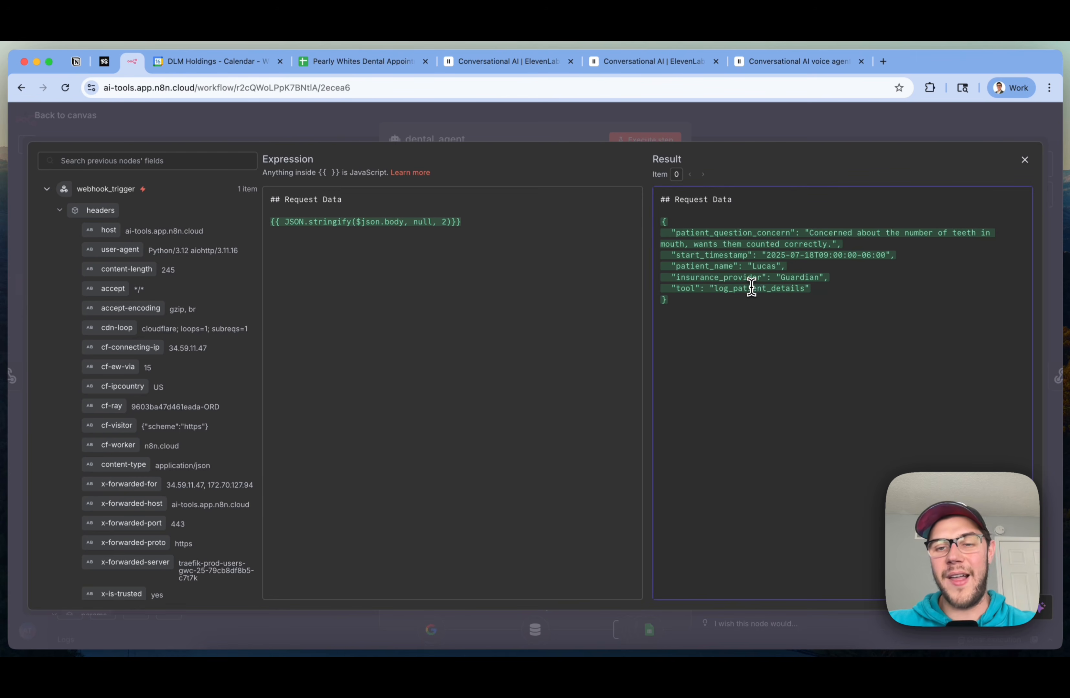
double_click(748, 288)
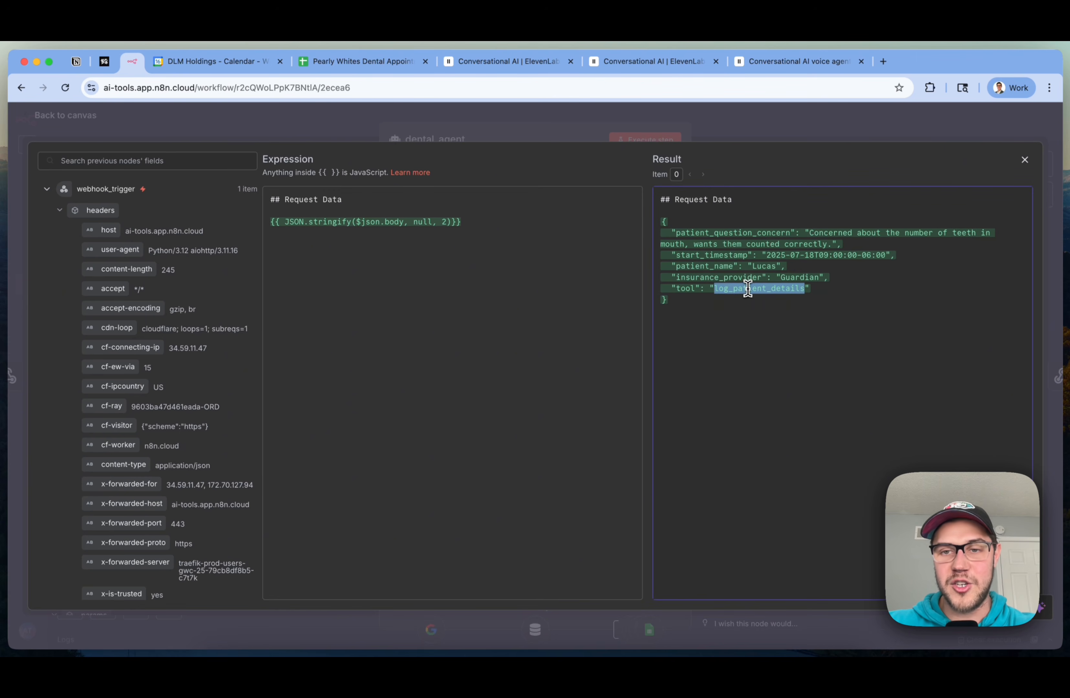
click(848, 129)
click(848, 129)
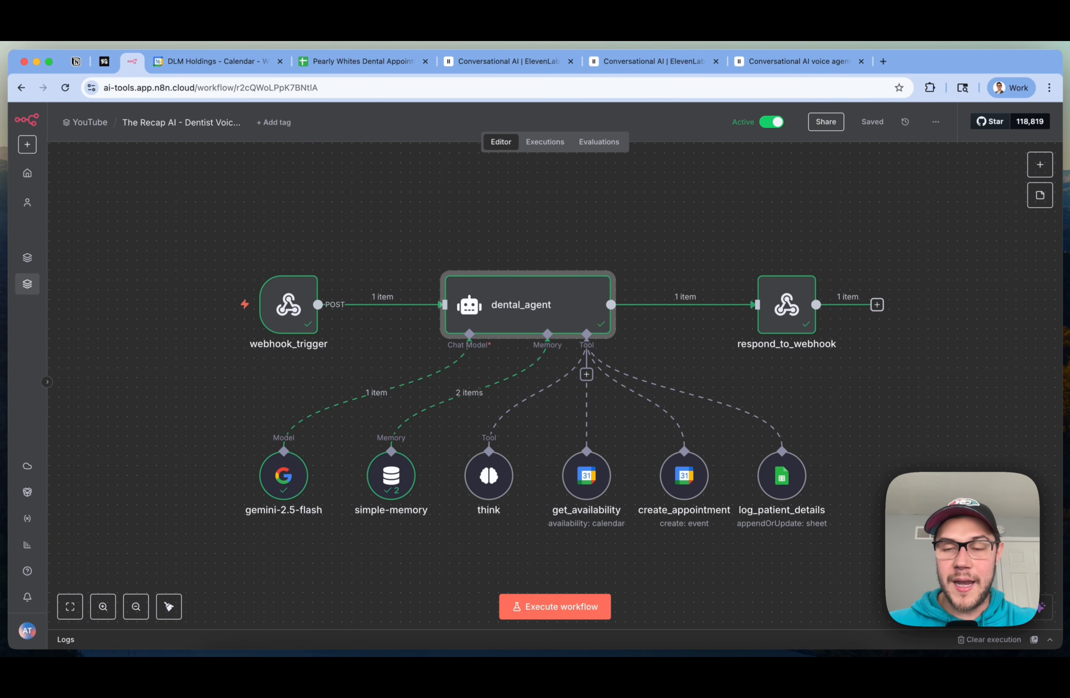
Switch back to the ElevenLabs Dental Agent and close the get_availability tool to show the custom tools list
click(508, 61)
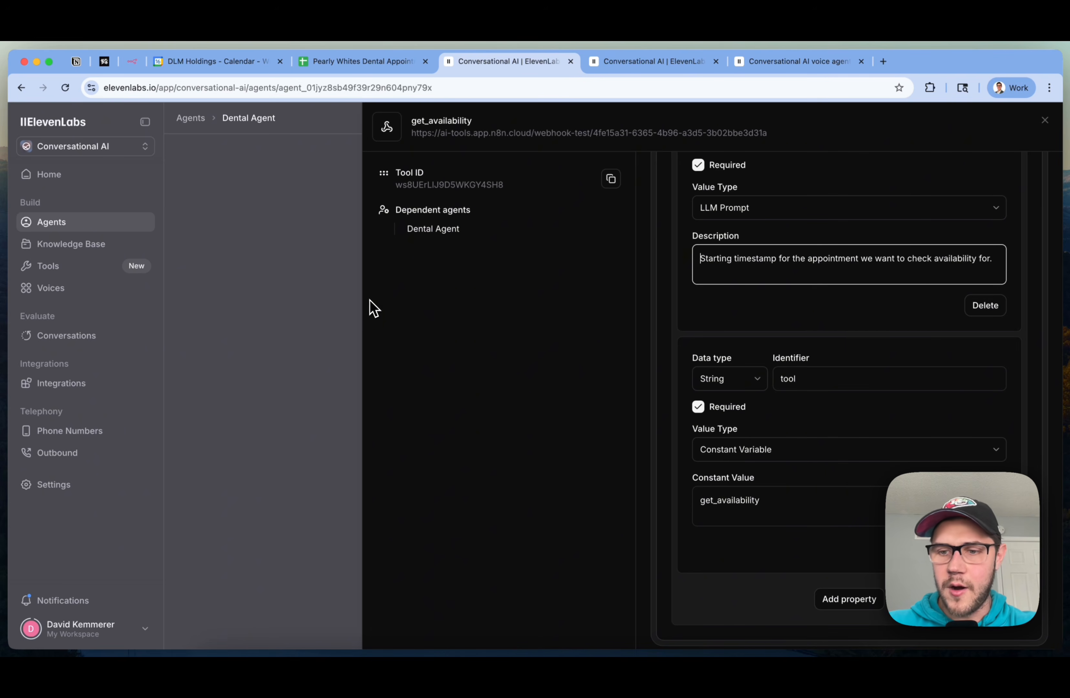
click(344, 304)
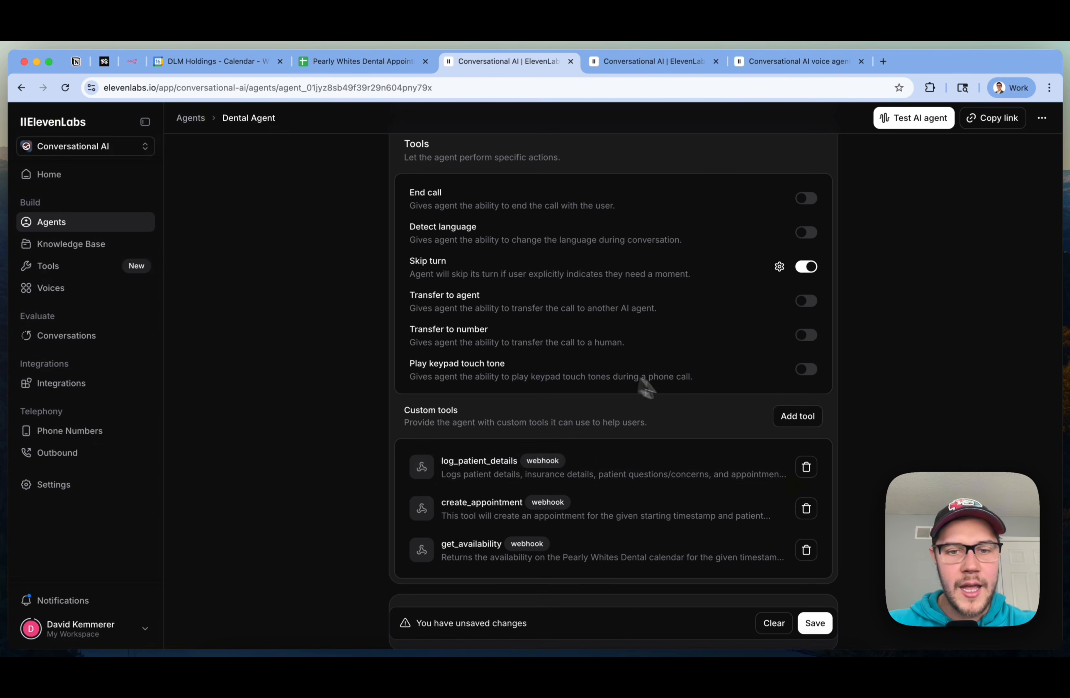
scroll(452, 483, down, 2)
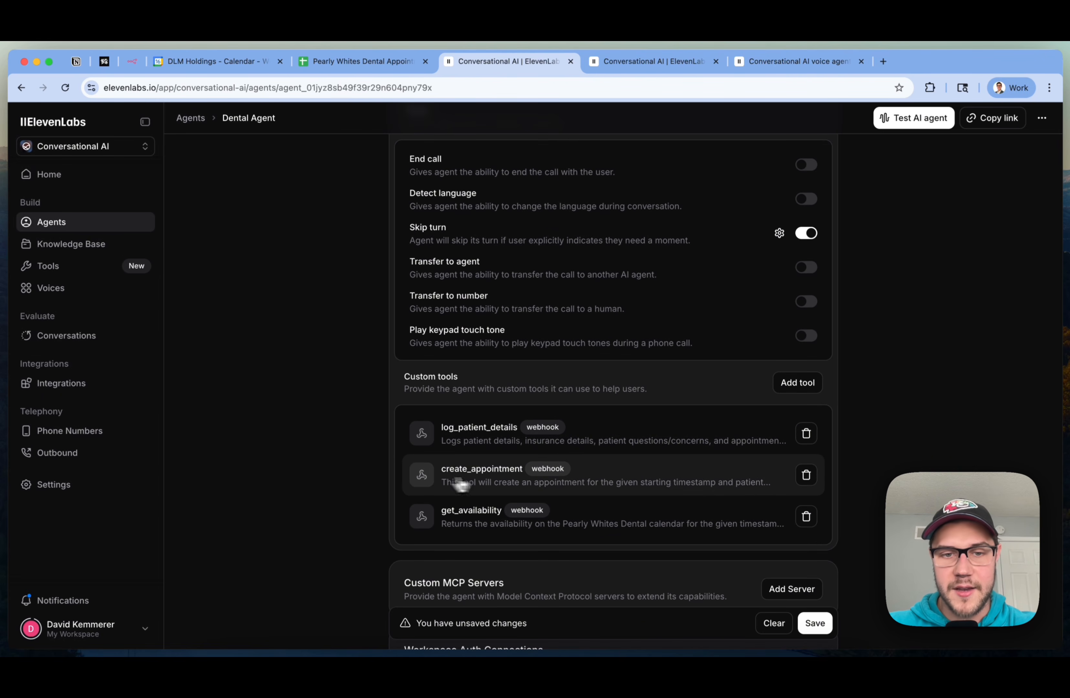
Open the create_appointment custom tool and examine its configuration and webhook URL
click(636, 486)
scroll(879, 282, down, 2)
scroll(883, 284, up, 2)
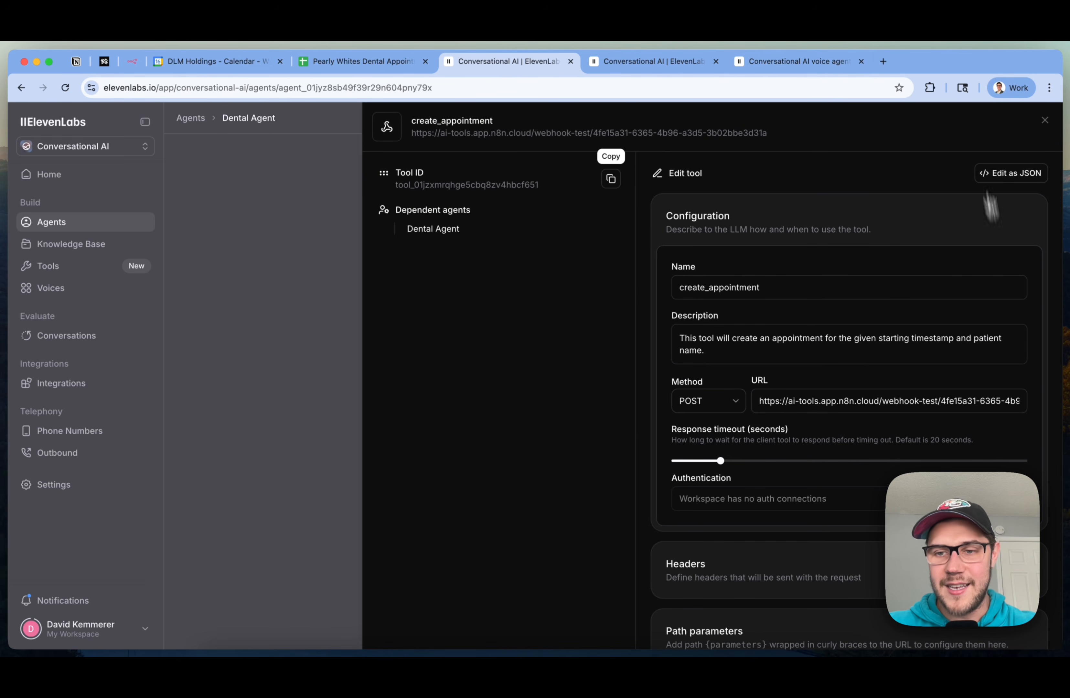
click(888, 400)
double_click(888, 400)
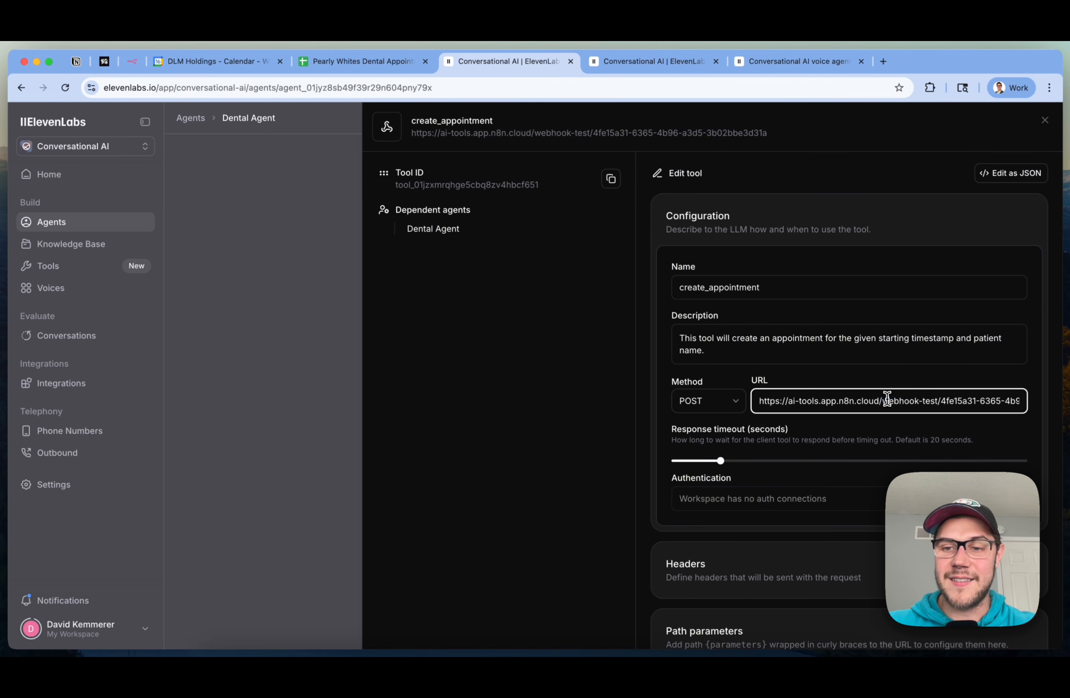
triple_click(887, 400)
triple_click(887, 399)
Review the create_appointment tool's body parameters description and its start_timestamp property
scroll(884, 399, down, 10)
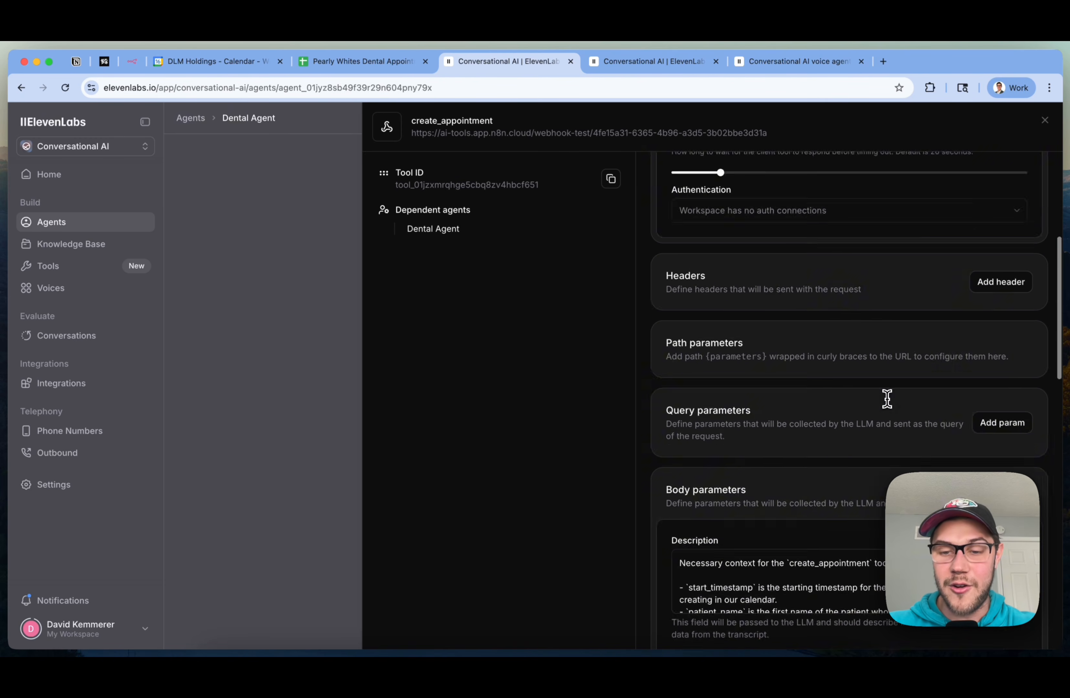
scroll(887, 399, down, 5)
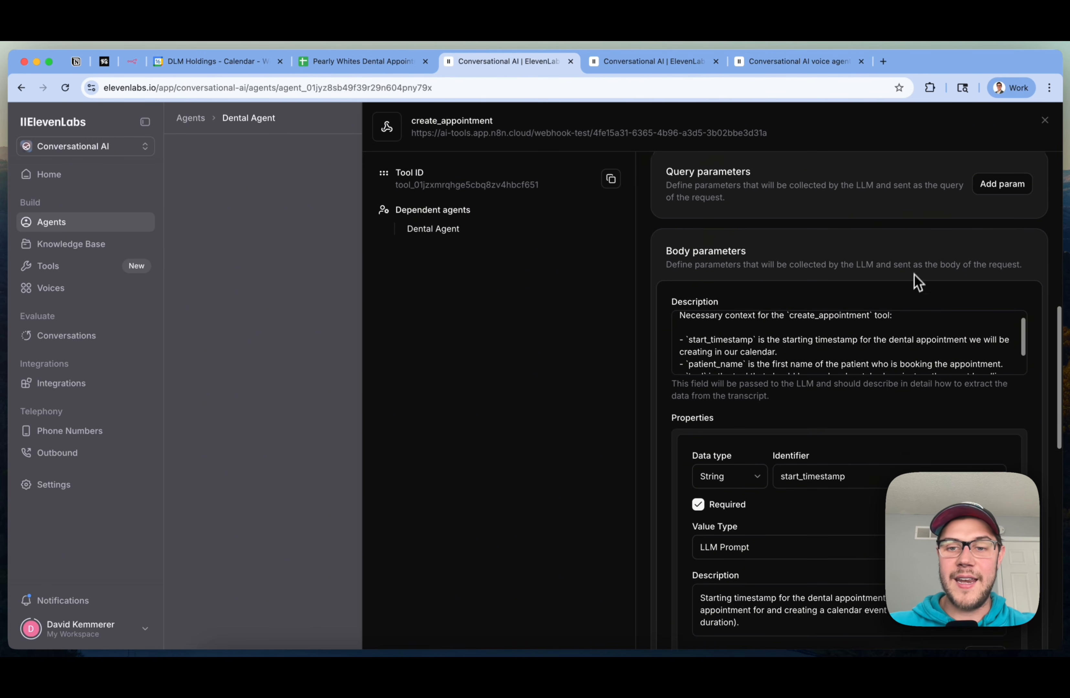
click(847, 318)
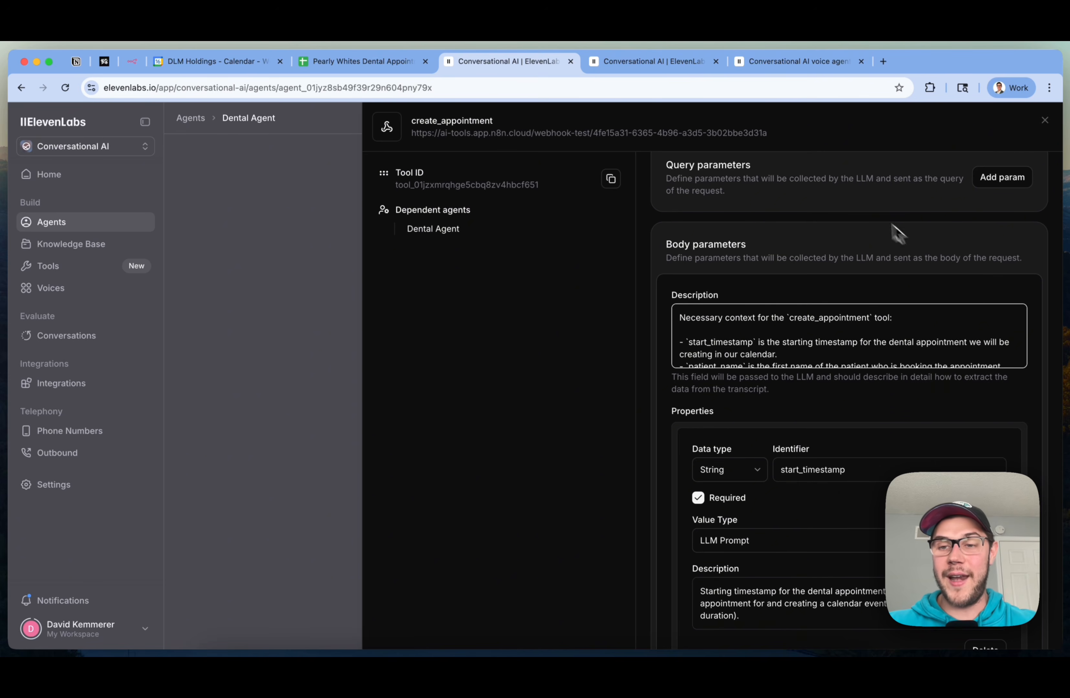
scroll(909, 240, down, 1)
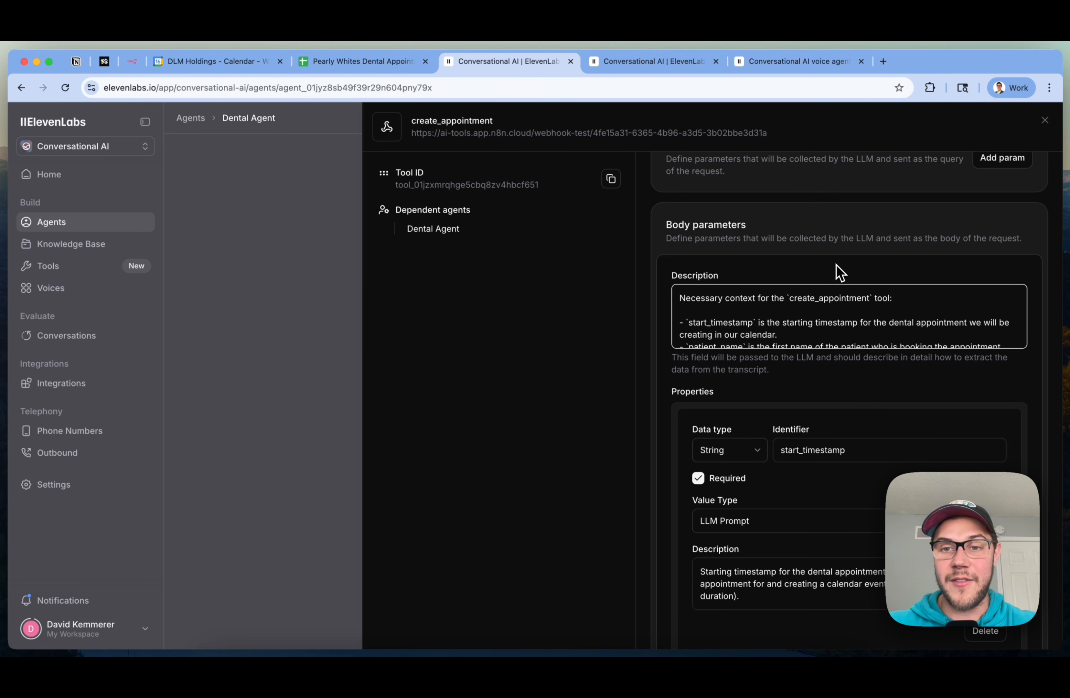
scroll(819, 315, down, 2)
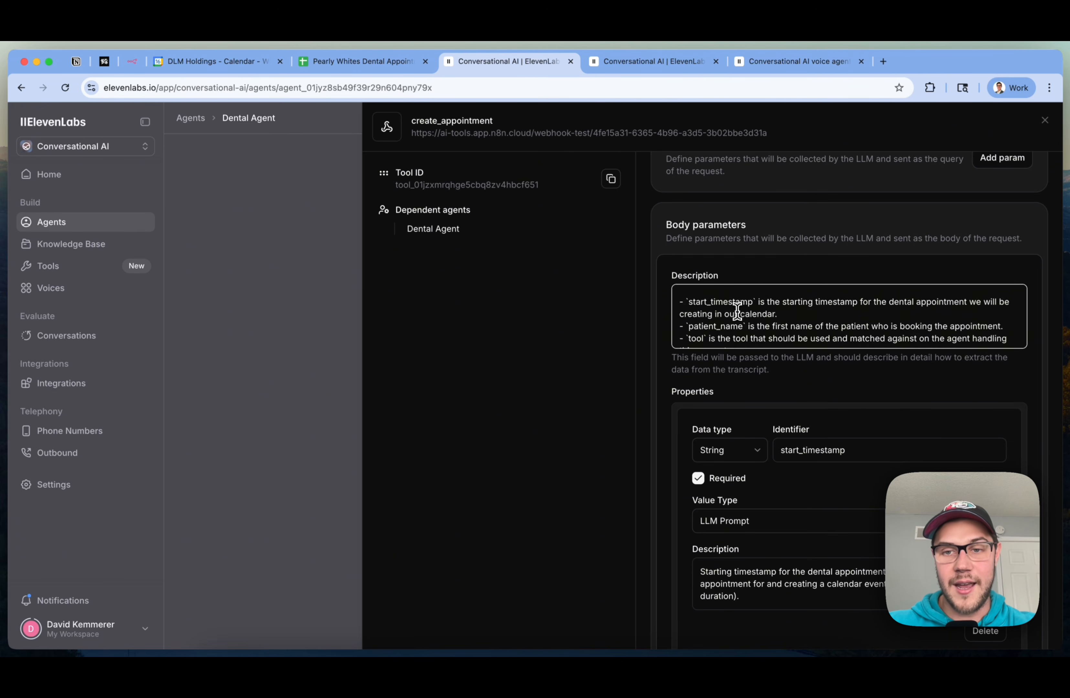
scroll(730, 317, down, 1)
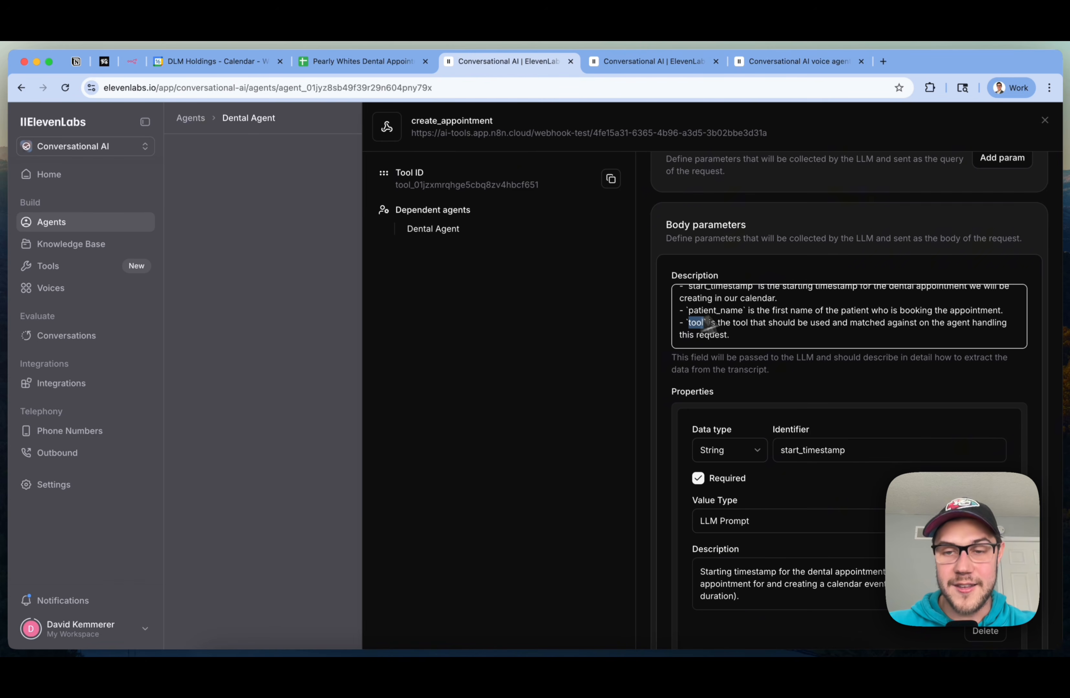
scroll(864, 277, down, 5)
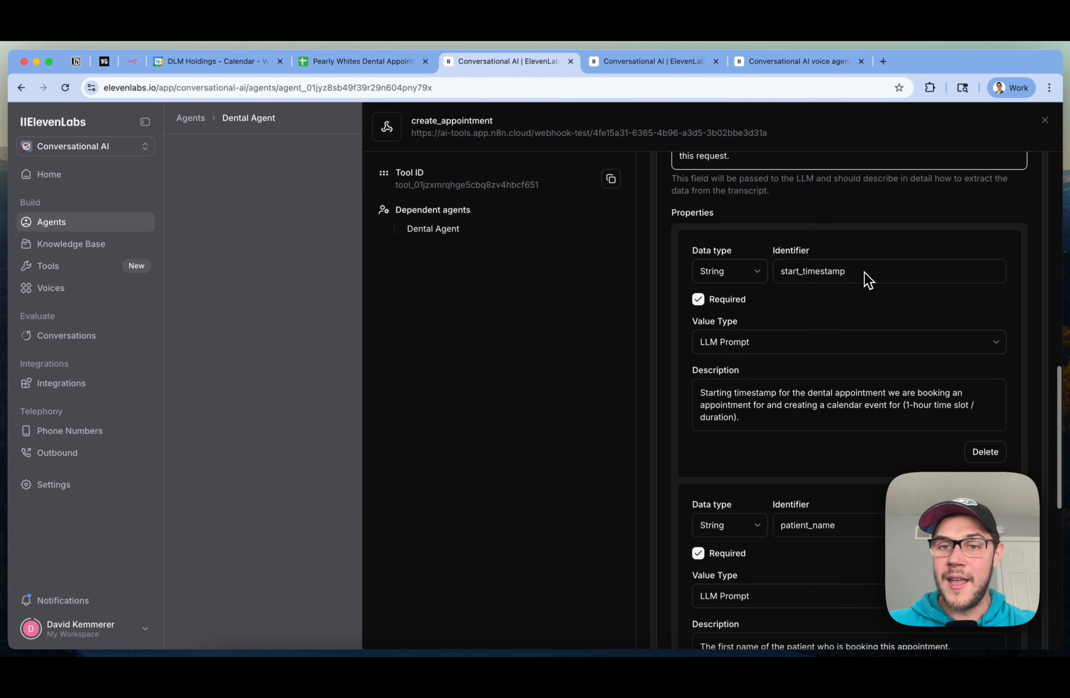
Review the identifier and prompt description of the create_appointment tool's start_timestamp property
scroll(840, 285, down, 1)
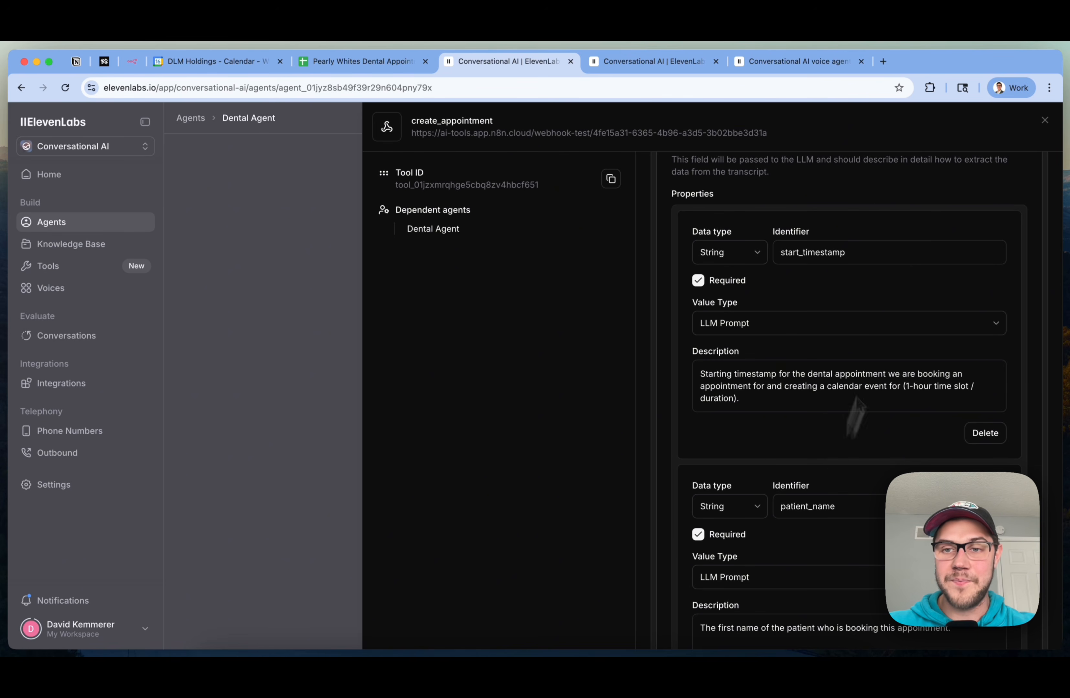
double_click(805, 252)
scroll(822, 368, down, 4)
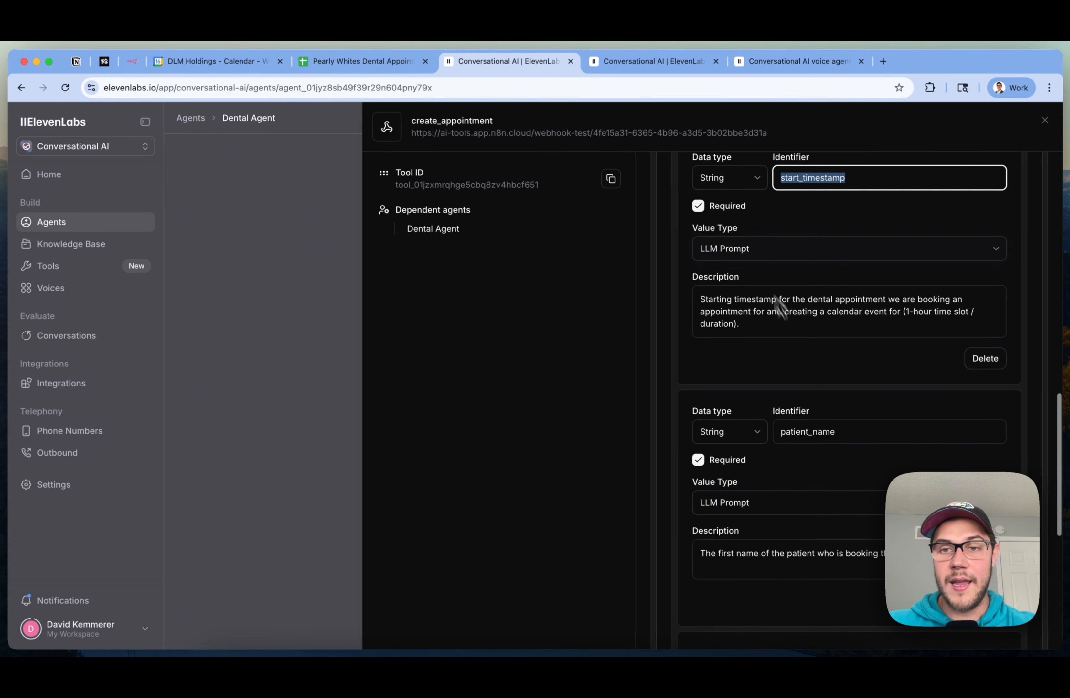
drag(884, 313, 676, 249)
scroll(922, 375, down, 6)
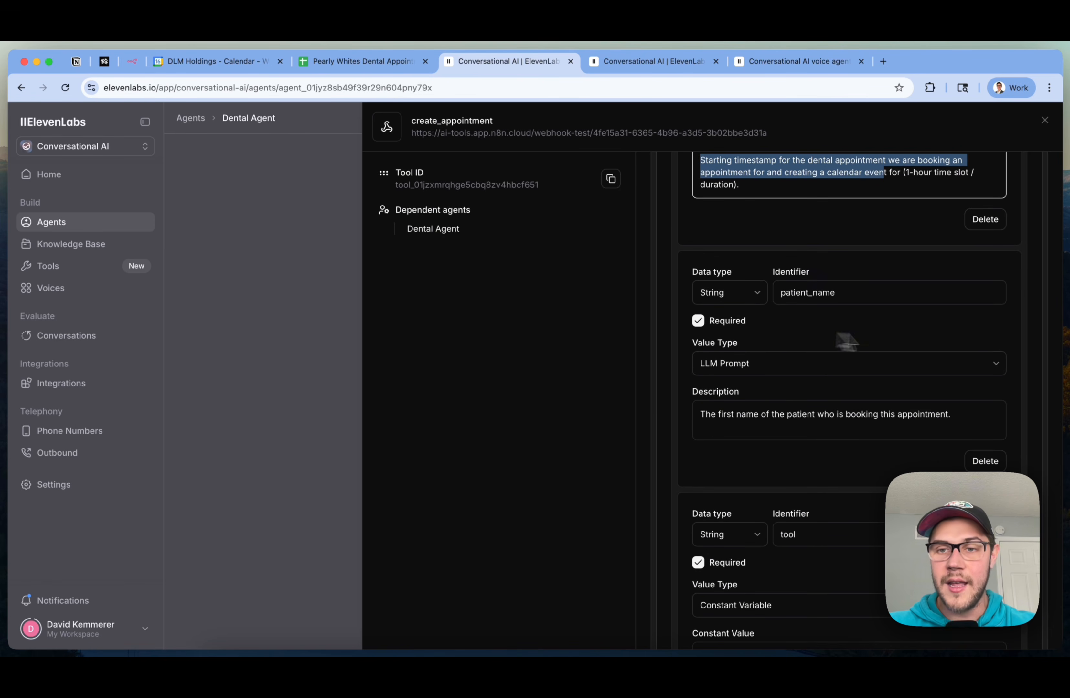
Review the identifier and prompt description of the create_appointment tool's patient_name property
double_click(814, 292)
scroll(811, 292, down, 3)
click(760, 349)
scroll(760, 349, down, 4)
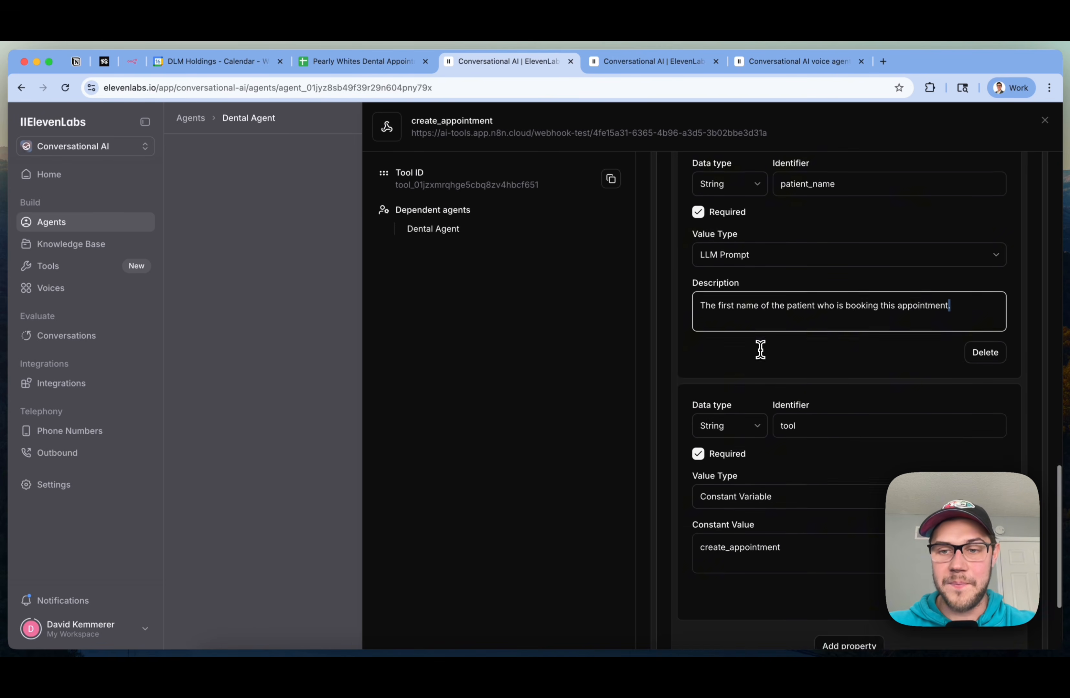
Examine the create_appointment tool's tool property and its constant value
click(815, 284)
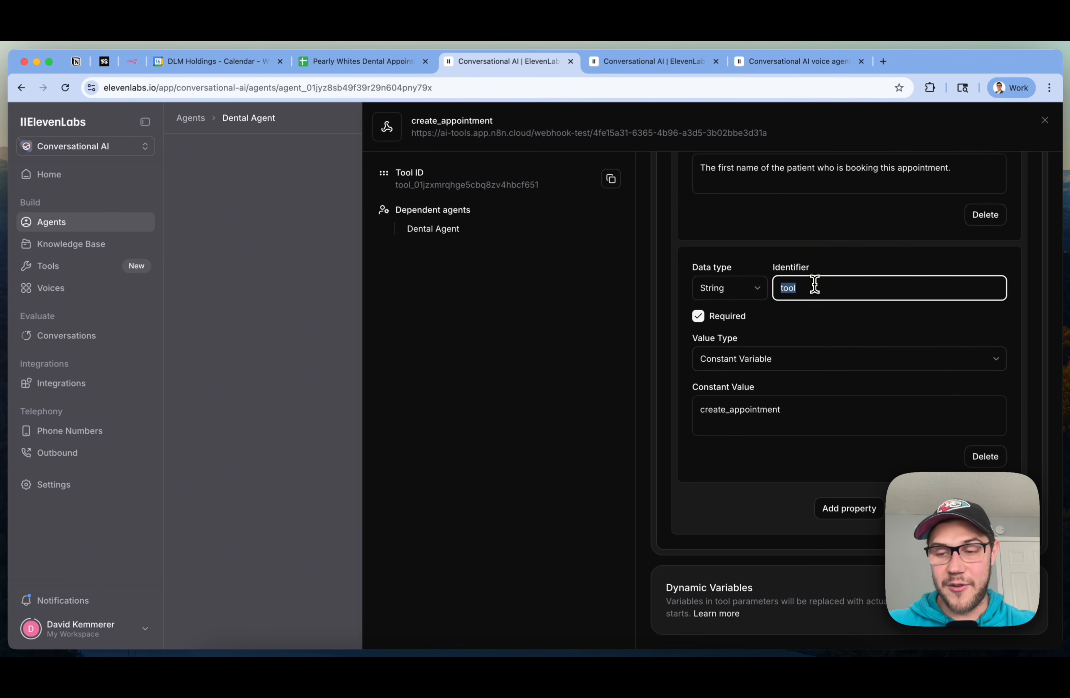
double_click(717, 418)
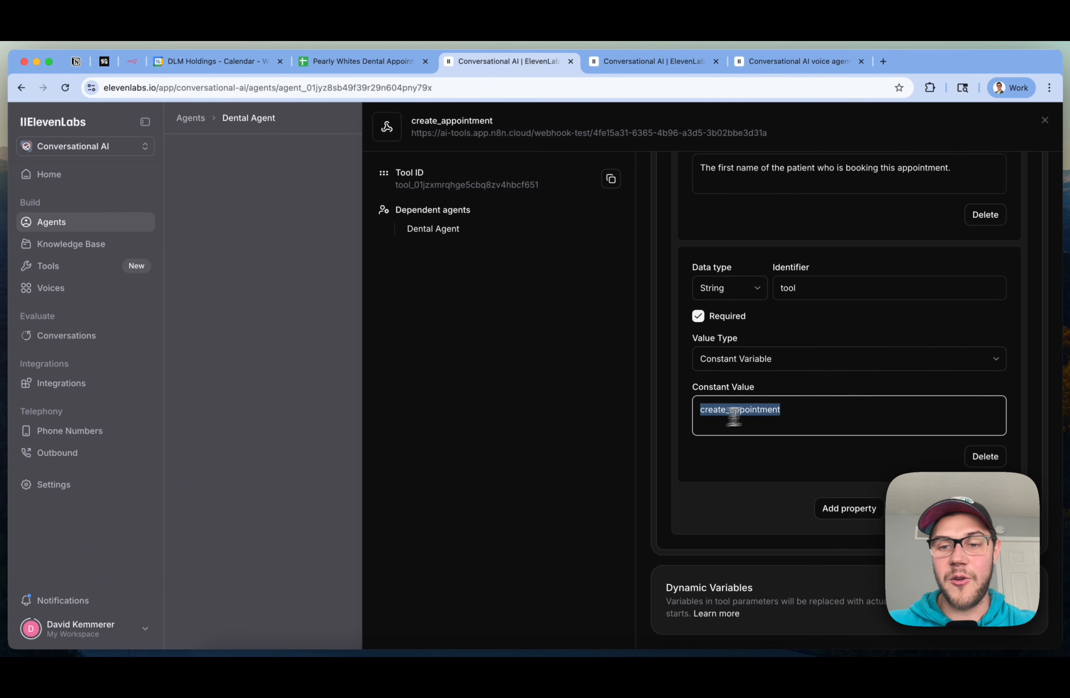
click(748, 408)
double_click(748, 409)
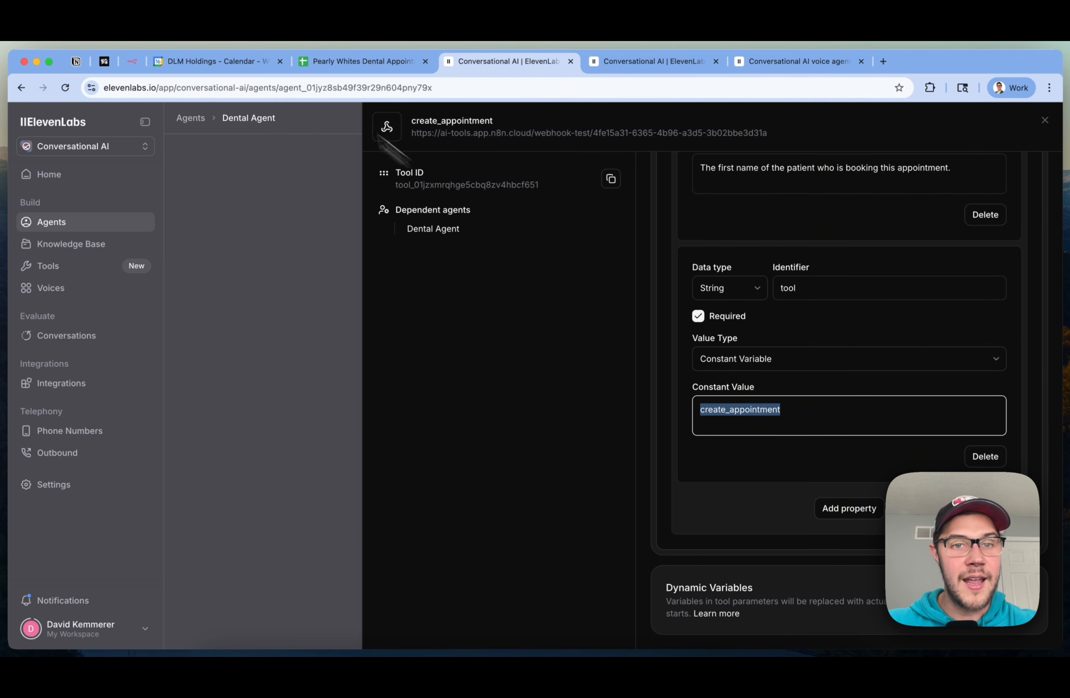
Check the n8n workflow canvas, then return to the ElevenLabs Dental Agent and close the create_appointment tool
click(130, 62)
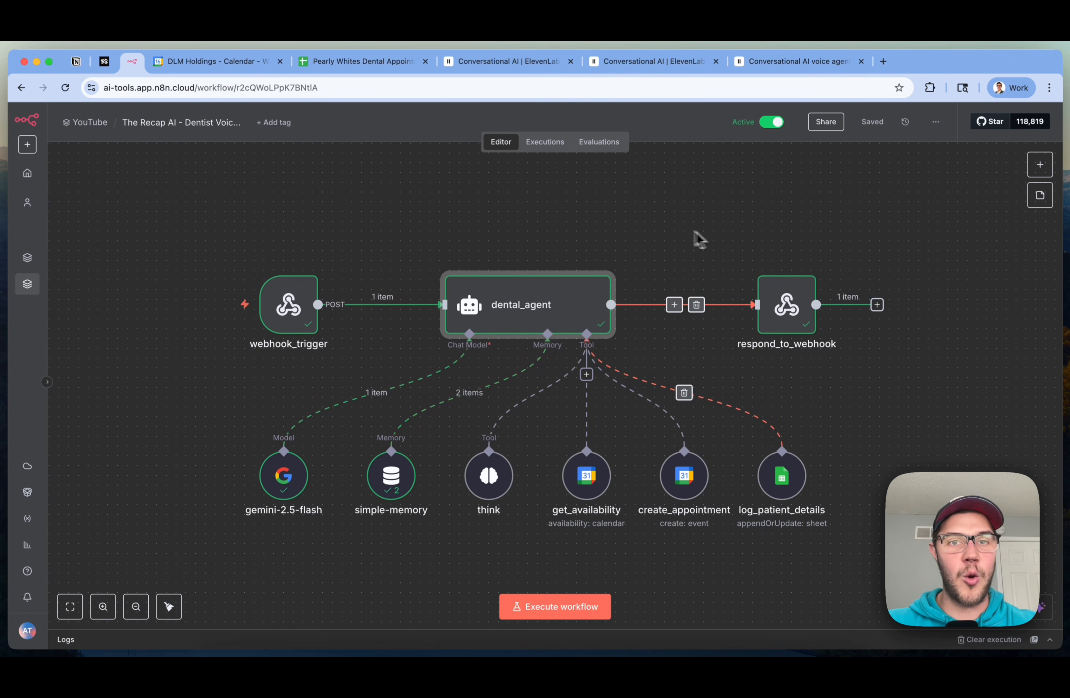
click(474, 67)
click(341, 313)
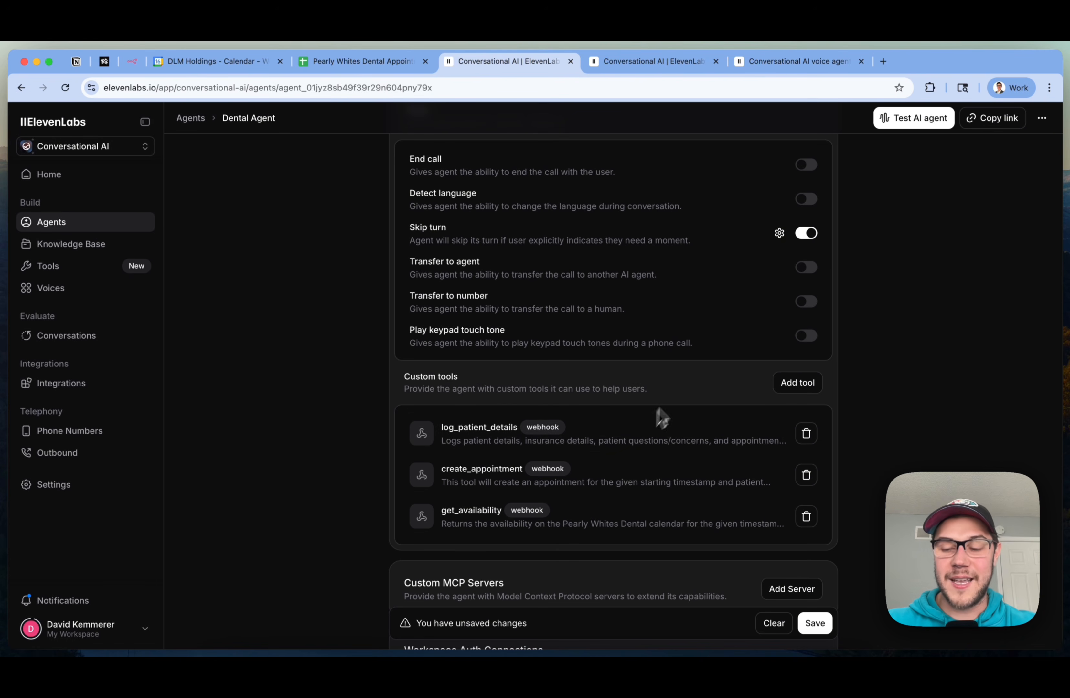
Open the log_patient_details custom tool and examine its name, description and webhook URL
click(596, 438)
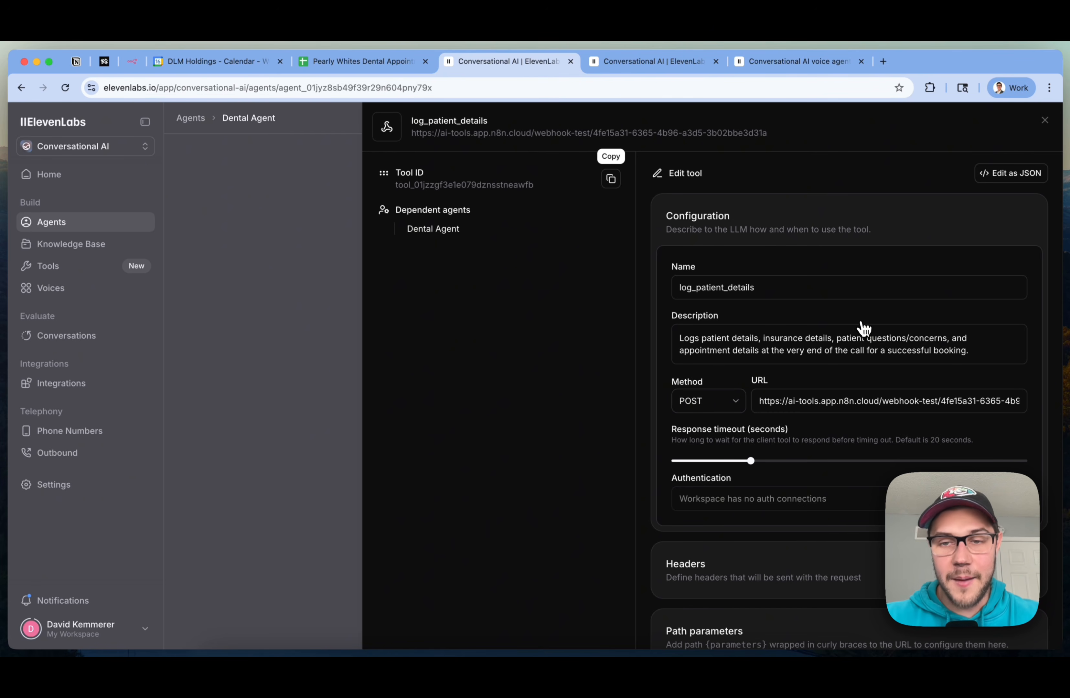
scroll(862, 328, down, 3)
double_click(834, 222)
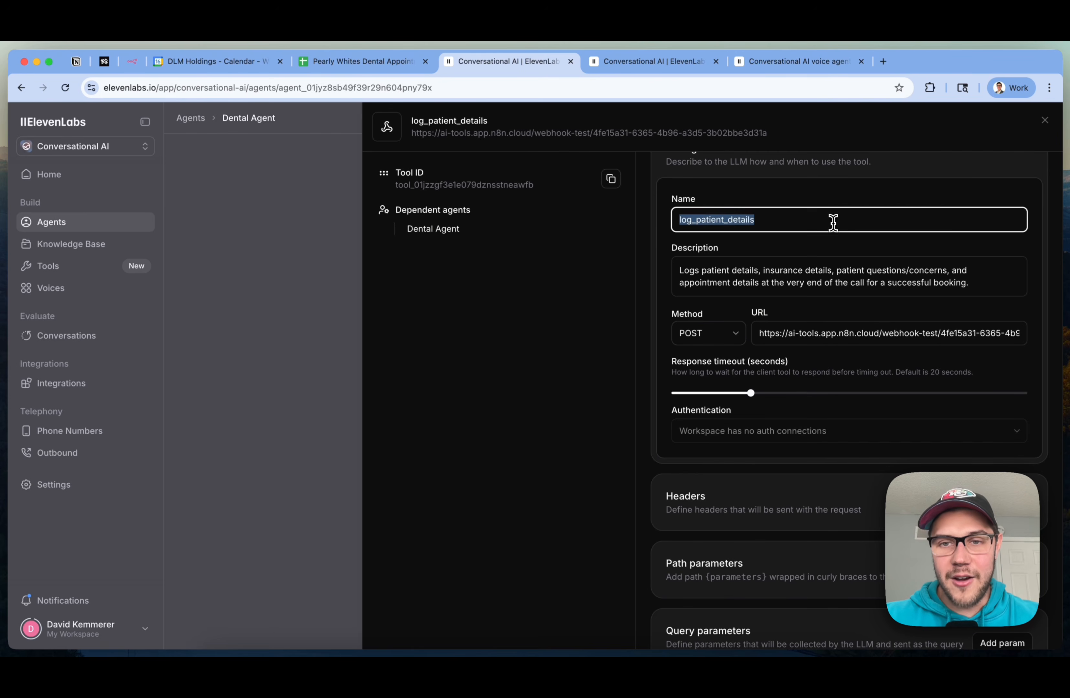
triple_click(815, 263)
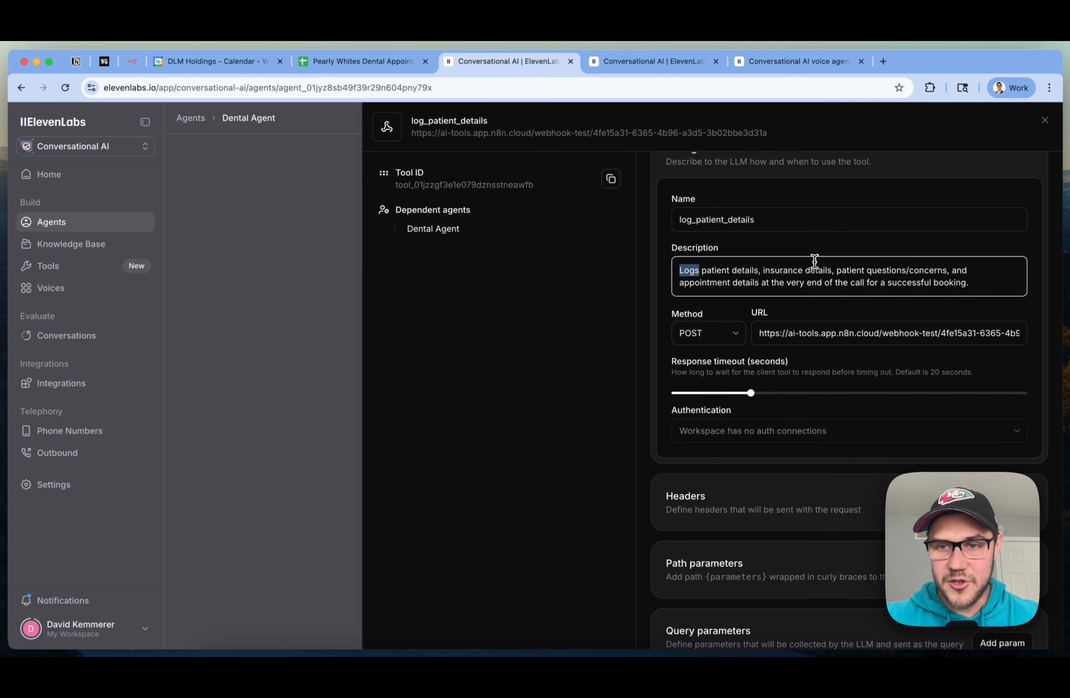
double_click(846, 334)
triple_click(848, 334)
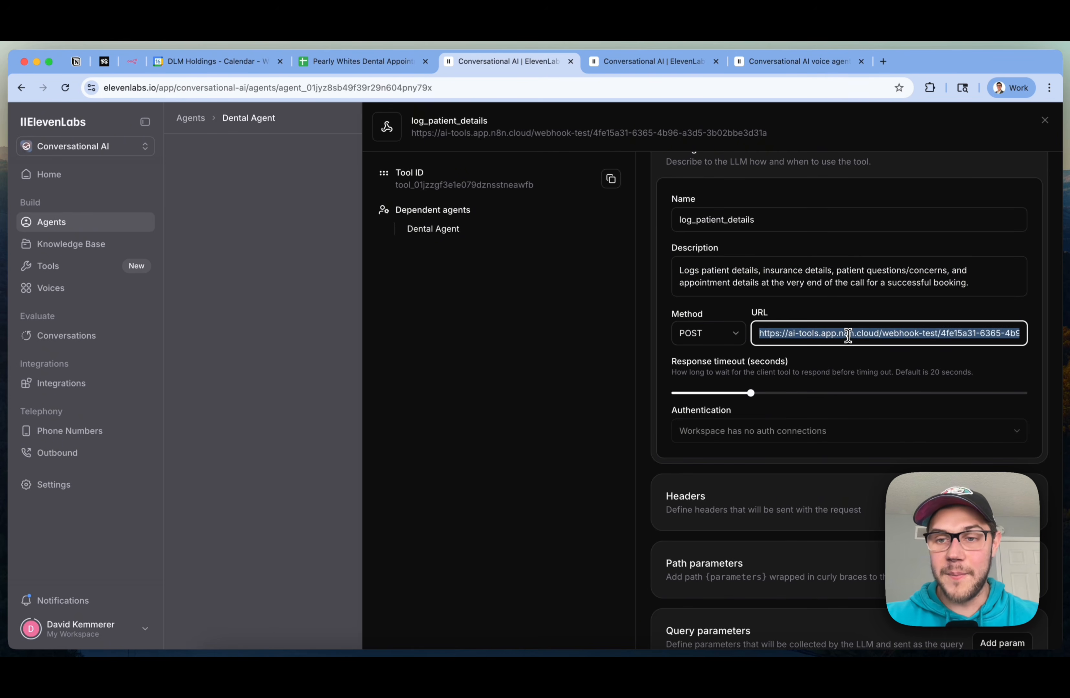
Switch to n8n, open the webhook_trigger node to check its test URL, and return to the ElevenLabs log_patient_details tool
click(132, 61)
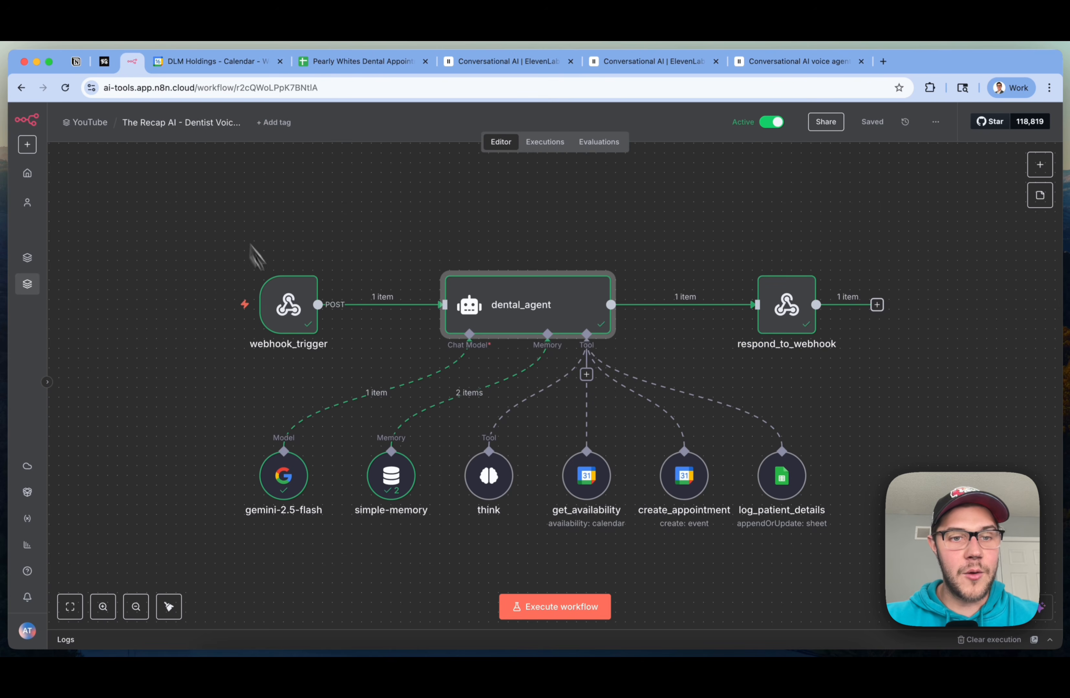
double_click(293, 310)
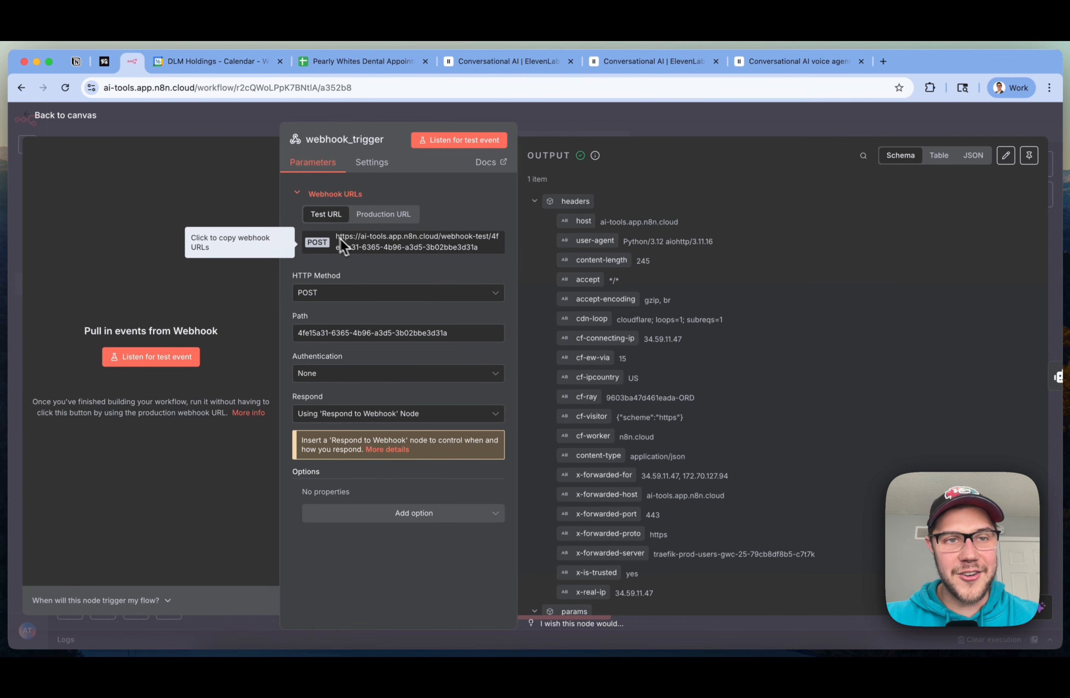
click(504, 63)
Read through the body parameters description of the log_patient_details tool
scroll(976, 419, down, 3)
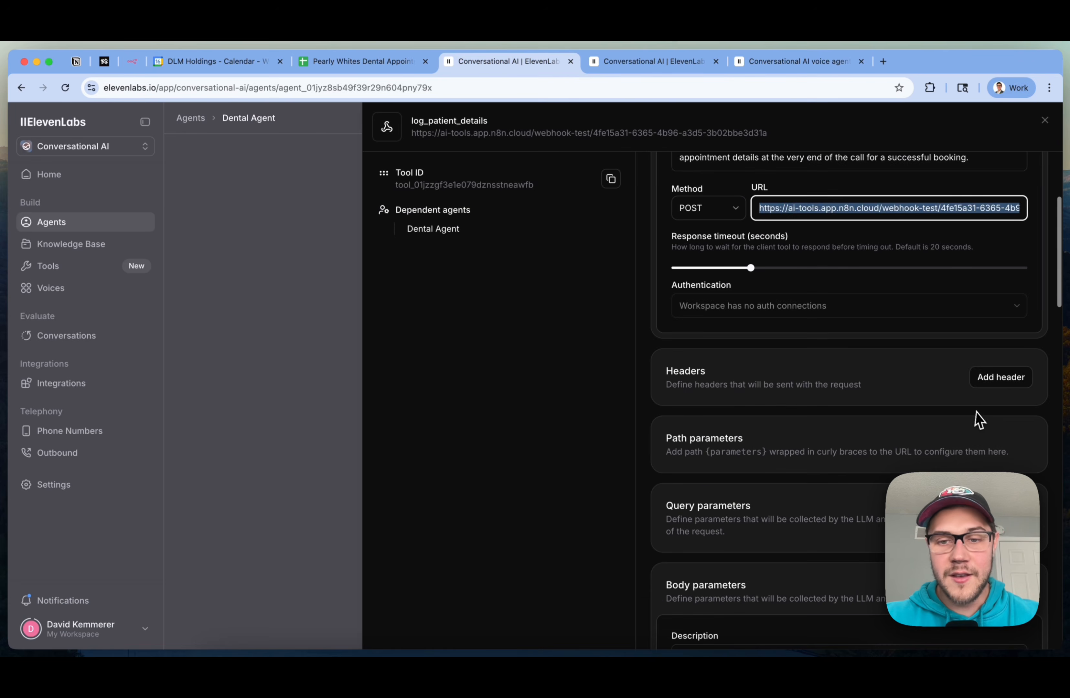
scroll(977, 416, down, 5)
scroll(924, 313, down, 2)
click(958, 289)
scroll(890, 289, down, 5)
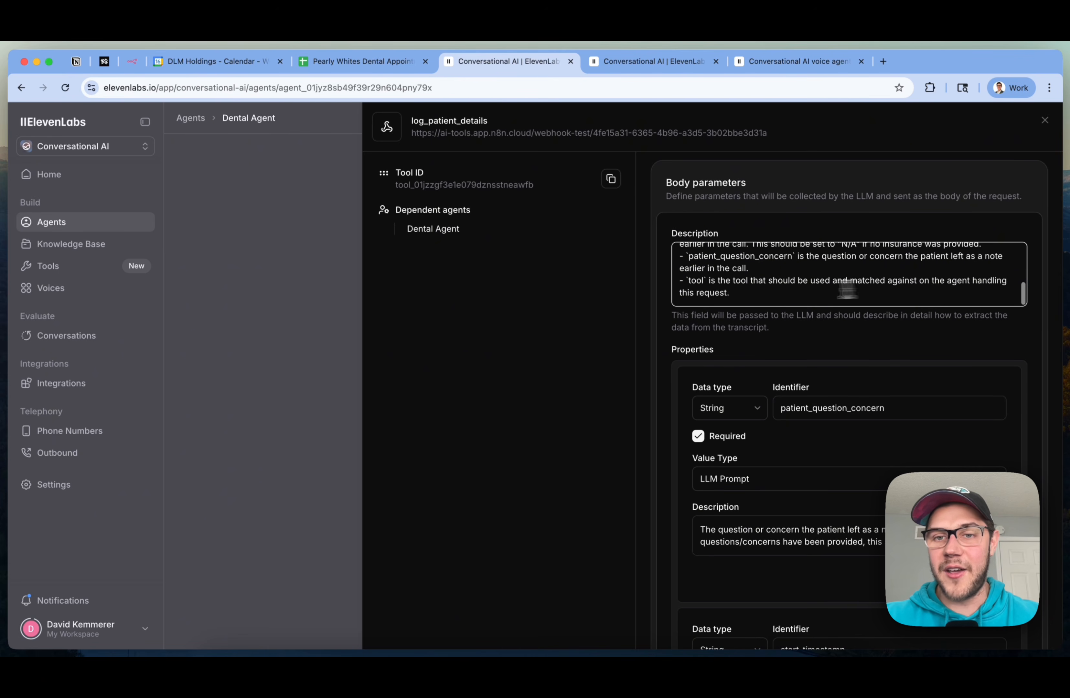
scroll(737, 272, up, 5)
scroll(737, 274, down, 1)
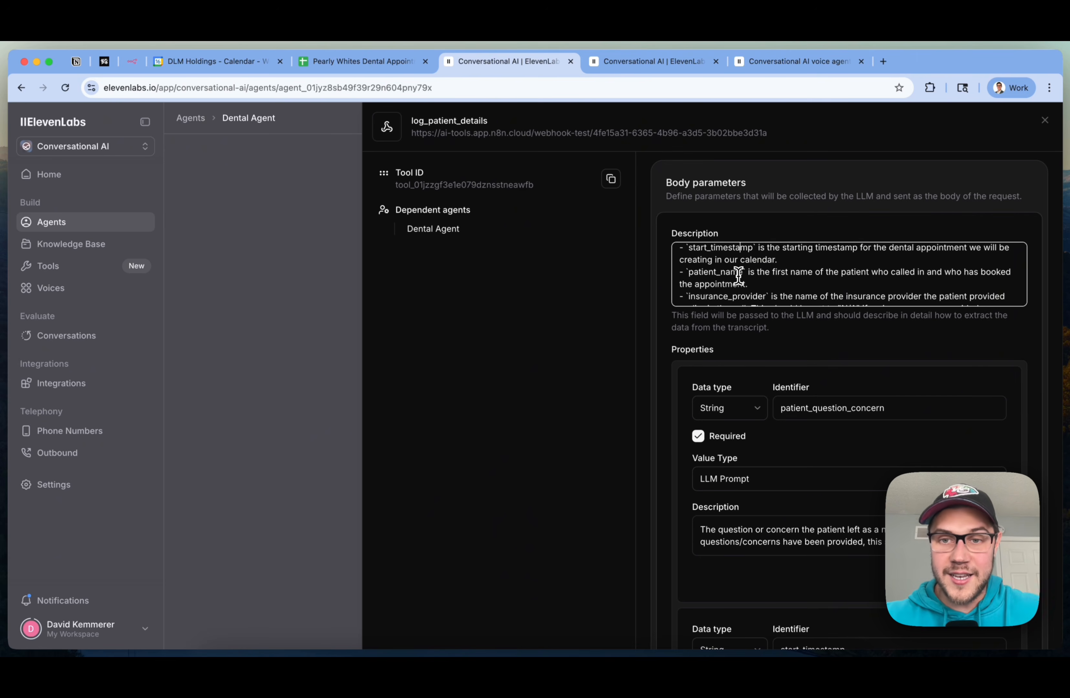
scroll(738, 274, up, 1)
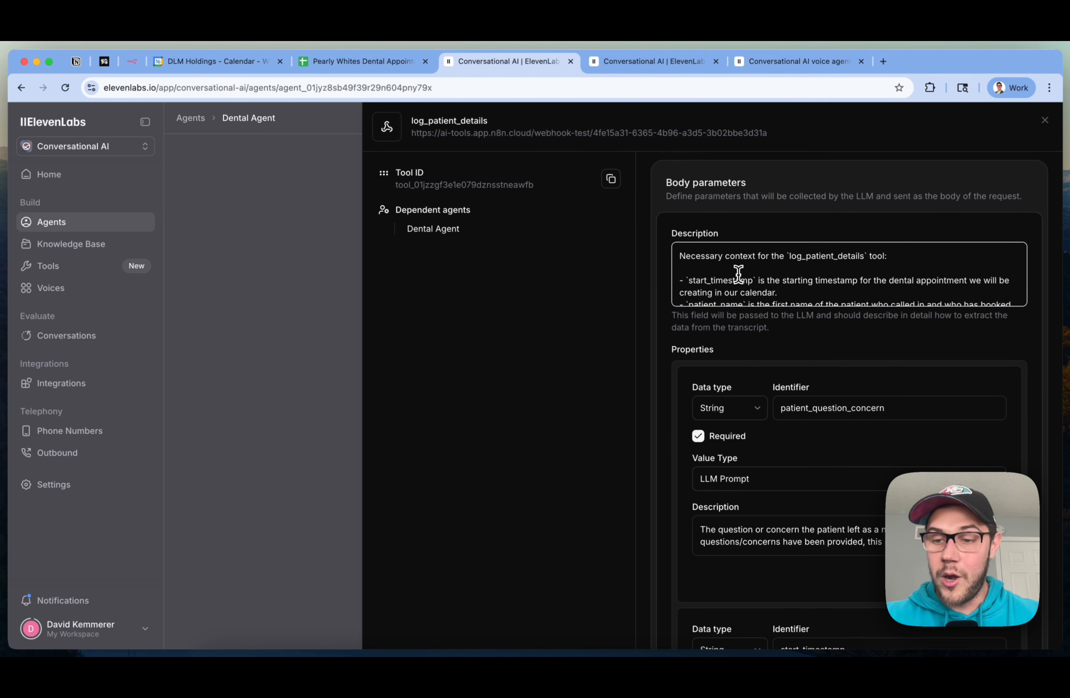
Examine the start_timestamp, patient_name, insurance_provider and patient_question_concern entries in the body parameters description
scroll(738, 274, down, 1)
double_click(739, 256)
scroll(739, 256, down, 1)
double_click(715, 263)
scroll(716, 260, down, 1)
triple_click(727, 261)
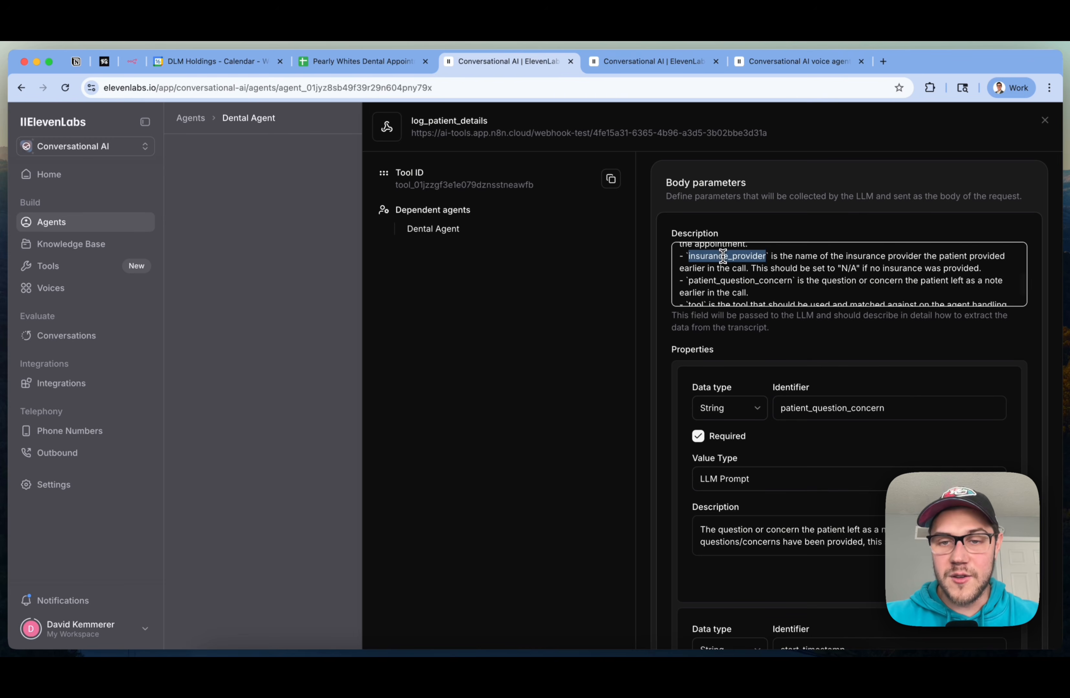
click(742, 289)
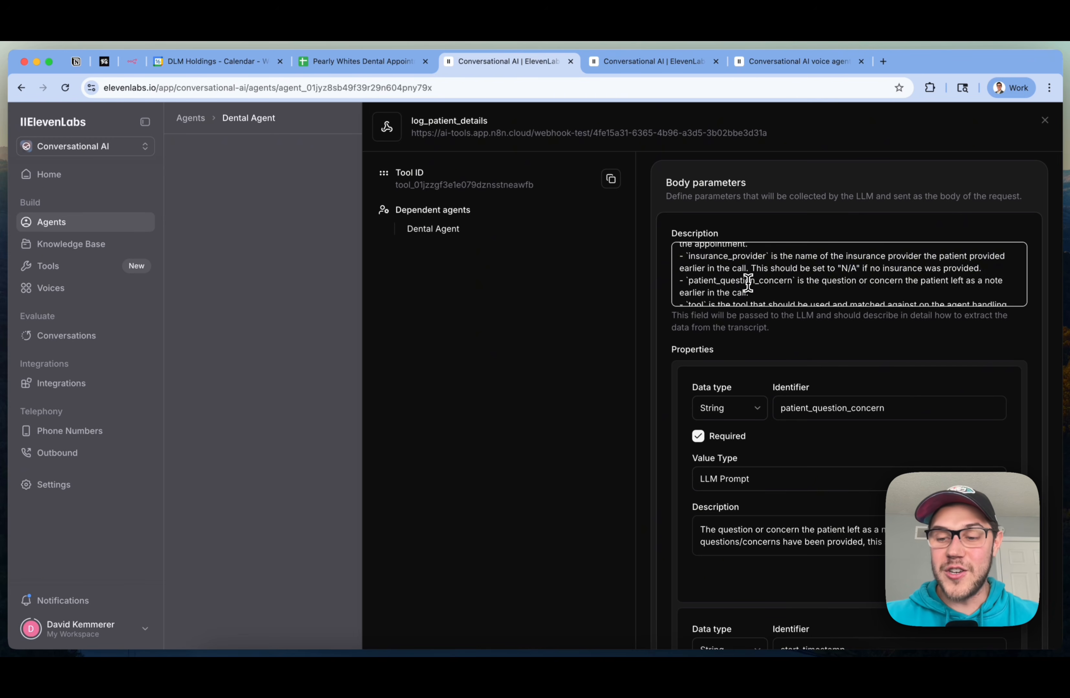
scroll(748, 283, down, 1)
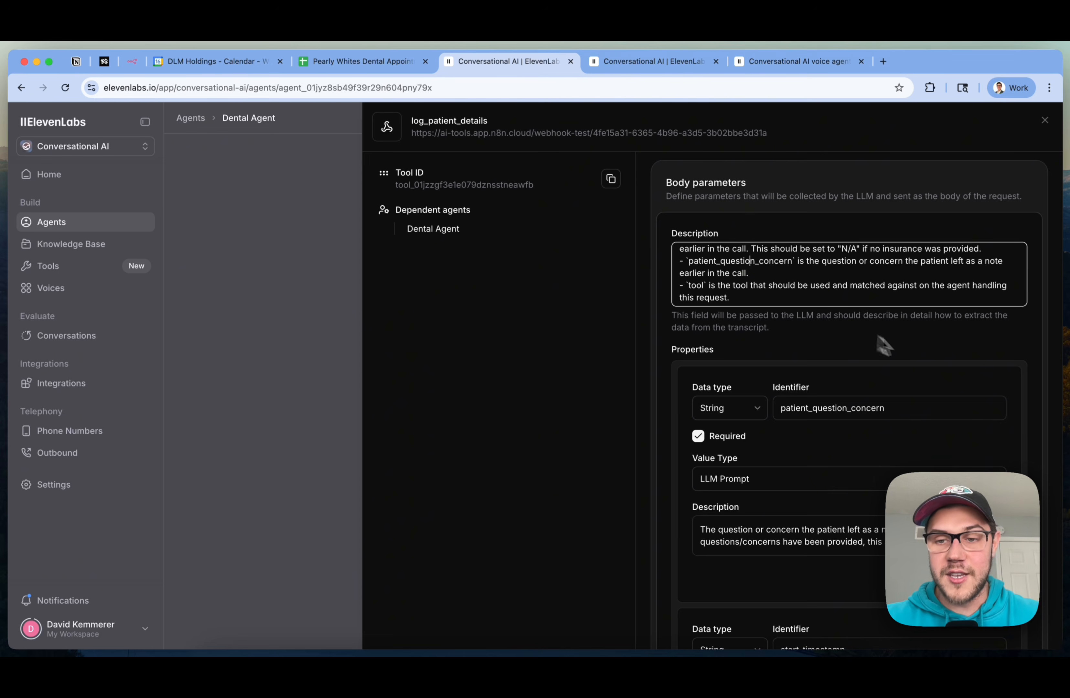
Review the identifier and prompt description of the log_patient_details tool's patient_question_concern property
scroll(924, 364, down, 2)
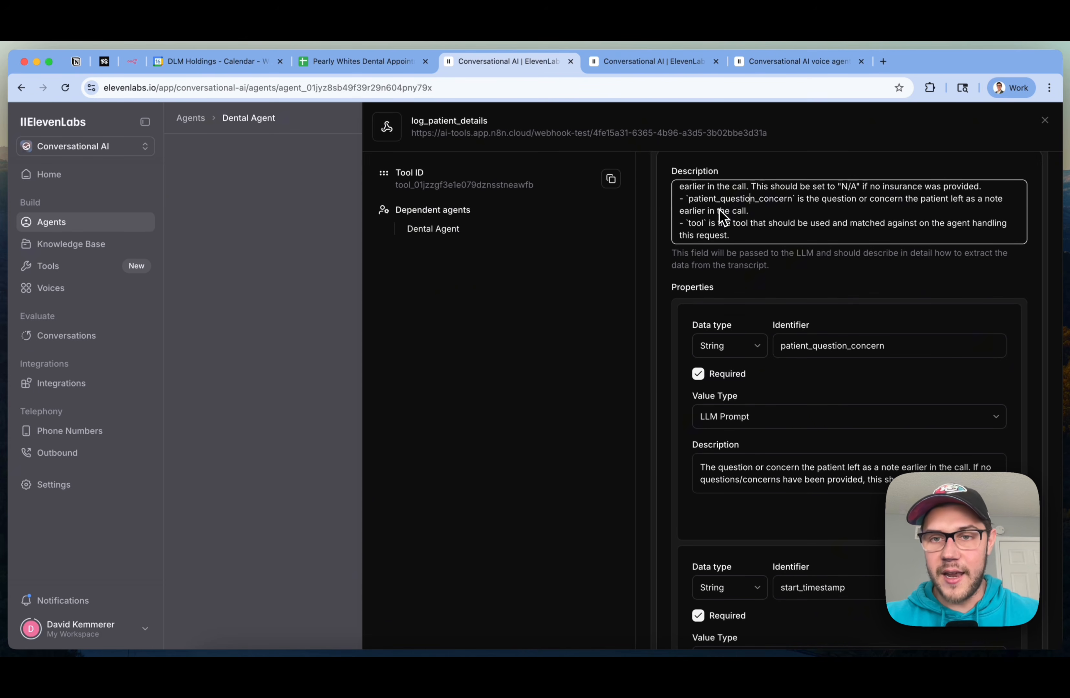
scroll(790, 253, down, 1)
scroll(821, 268, down, 2)
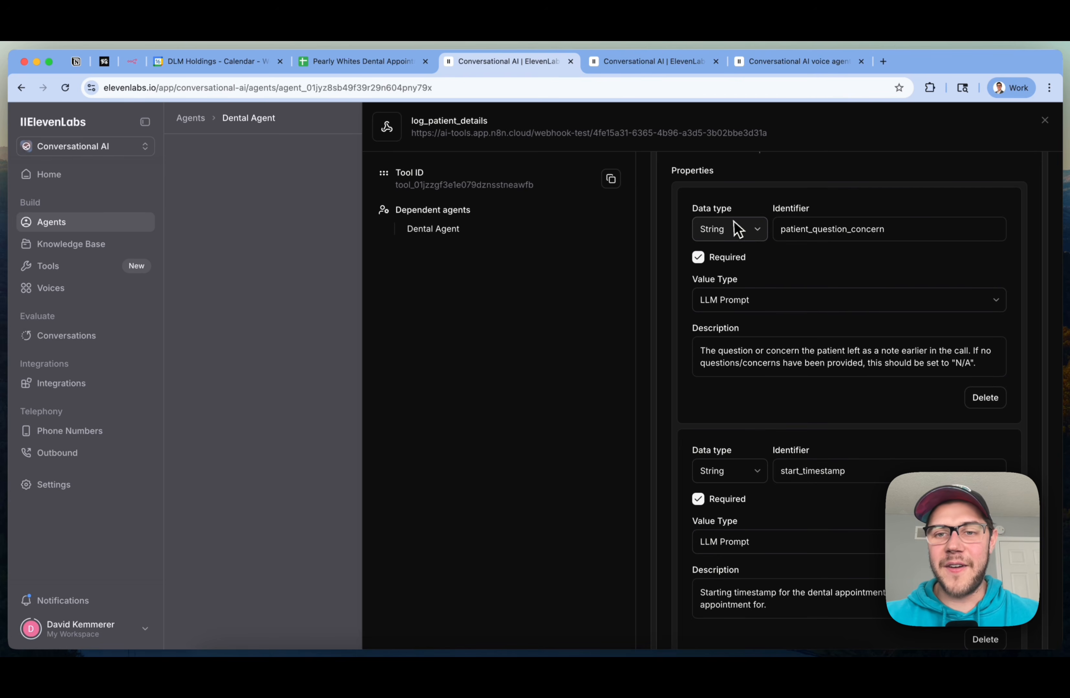
click(820, 234)
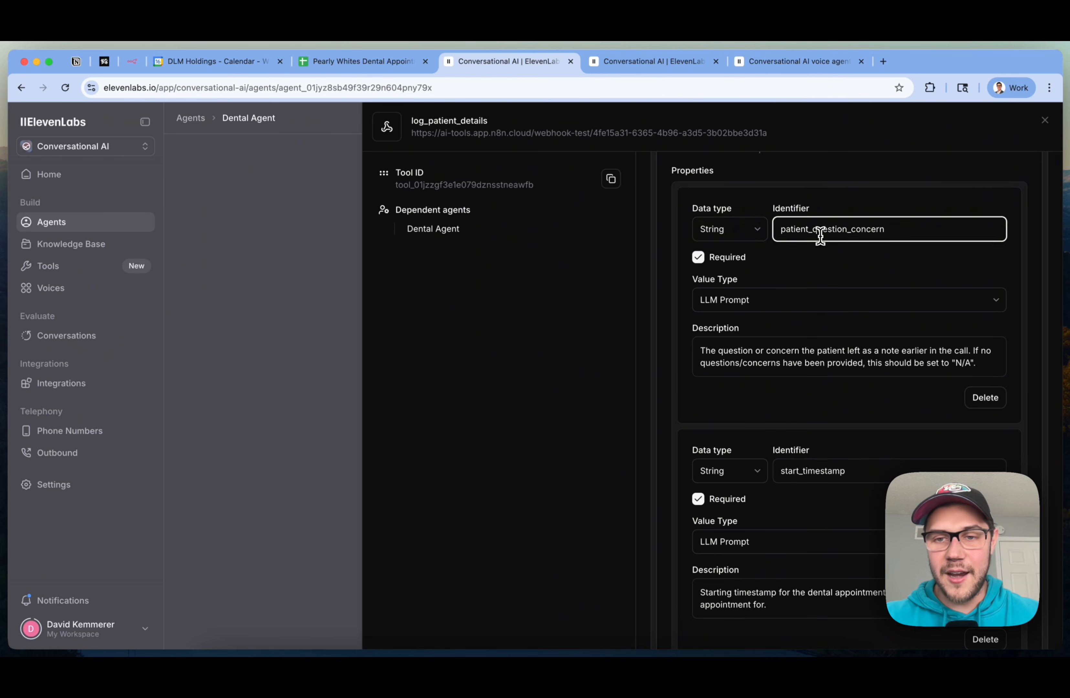
scroll(821, 232, down, 1)
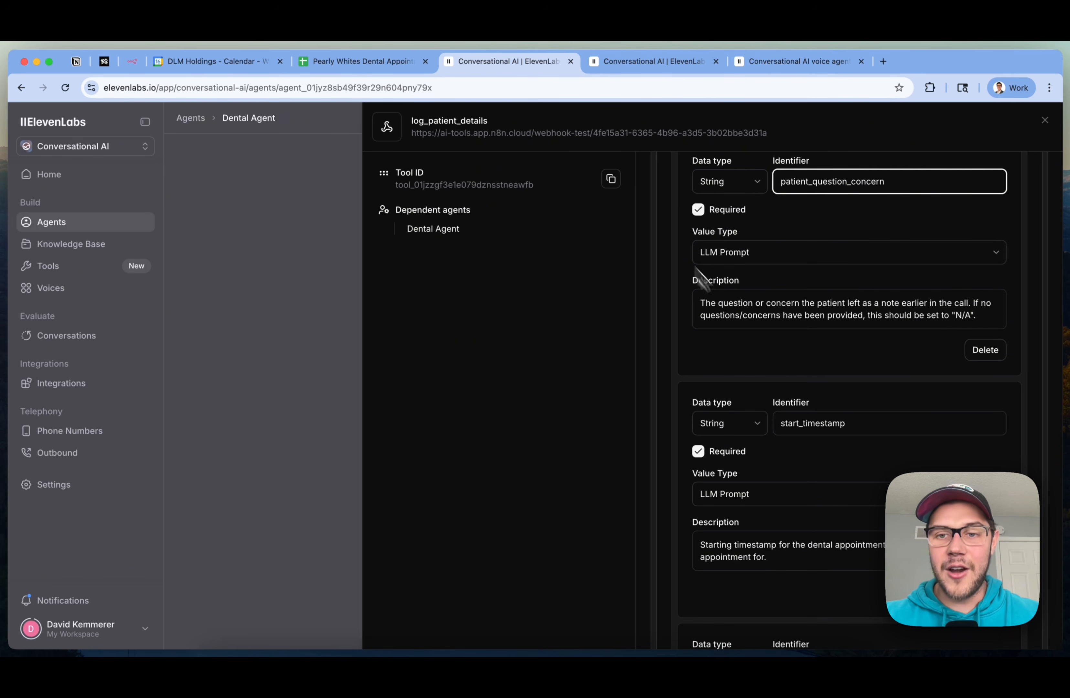
triple_click(811, 301)
scroll(812, 301, down, 3)
scroll(811, 301, up, 3)
double_click(809, 315)
Review the remaining log_patient_details properties from start_timestamp through insurance_provider, and check the tool property's constant value
scroll(810, 314, down, 4)
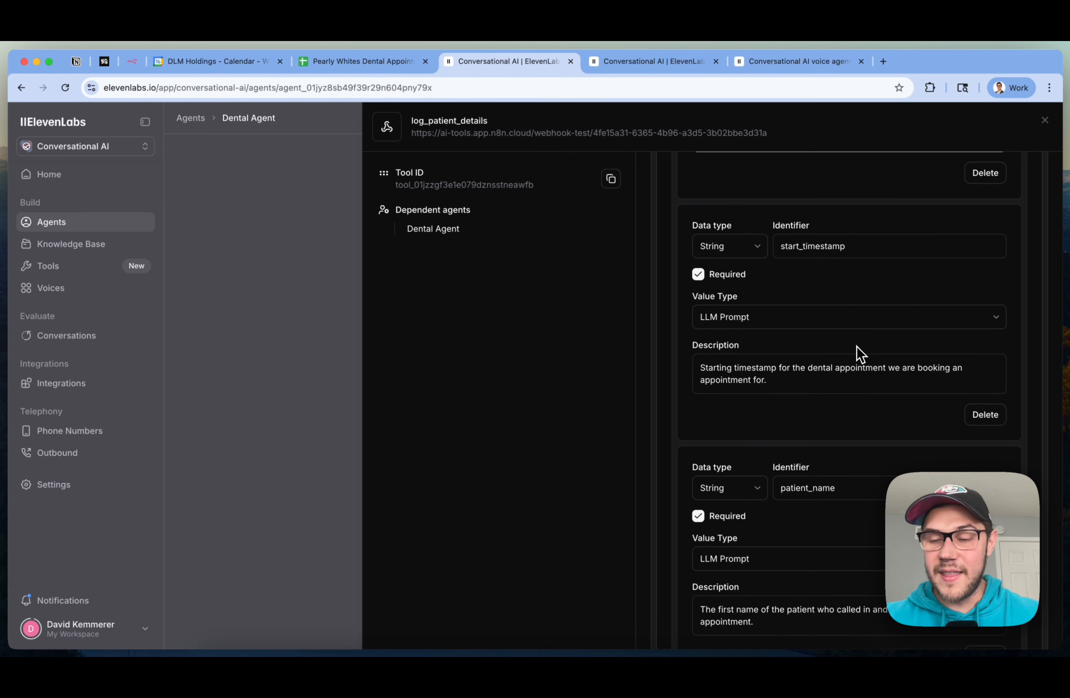
click(844, 374)
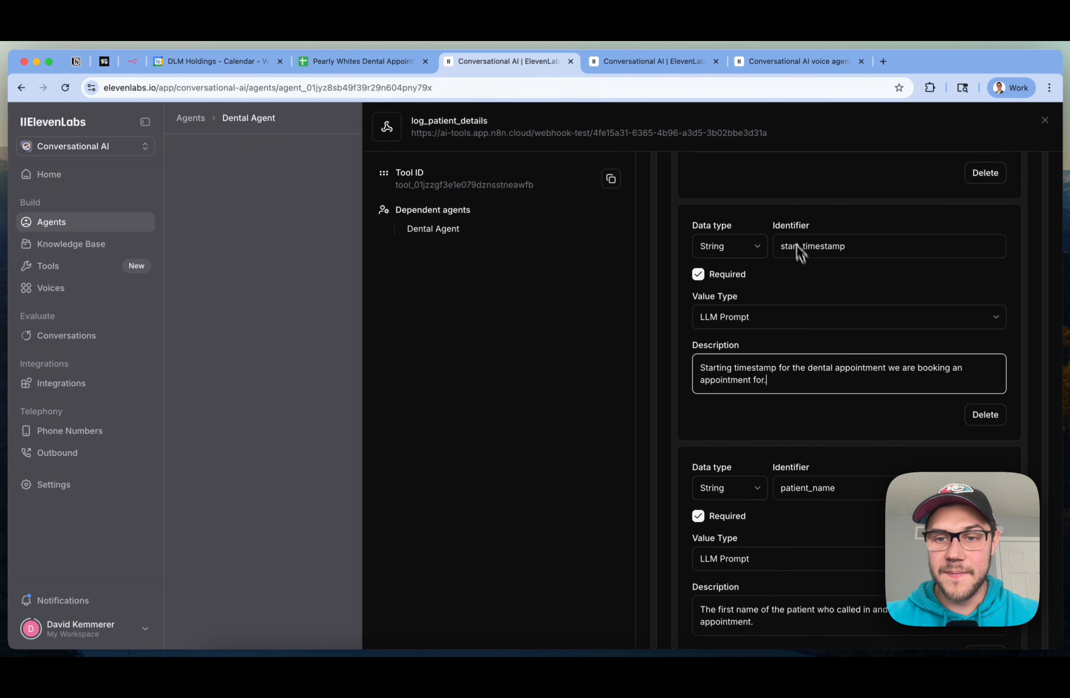
scroll(838, 349, down, 7)
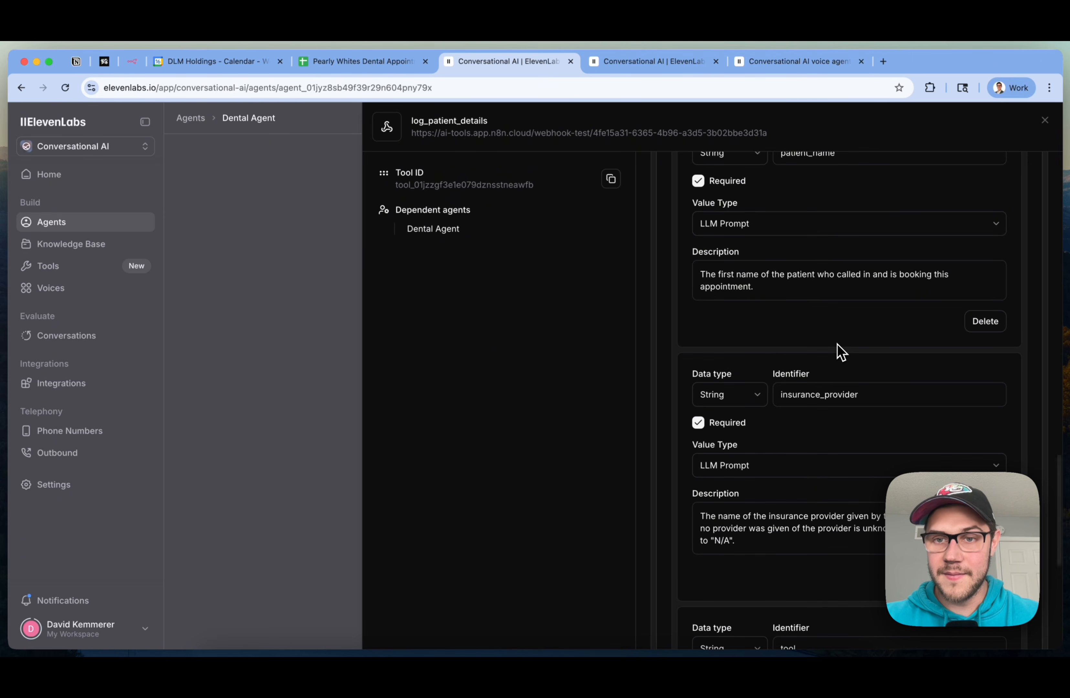
scroll(838, 350, down, 3)
scroll(837, 351, down, 3)
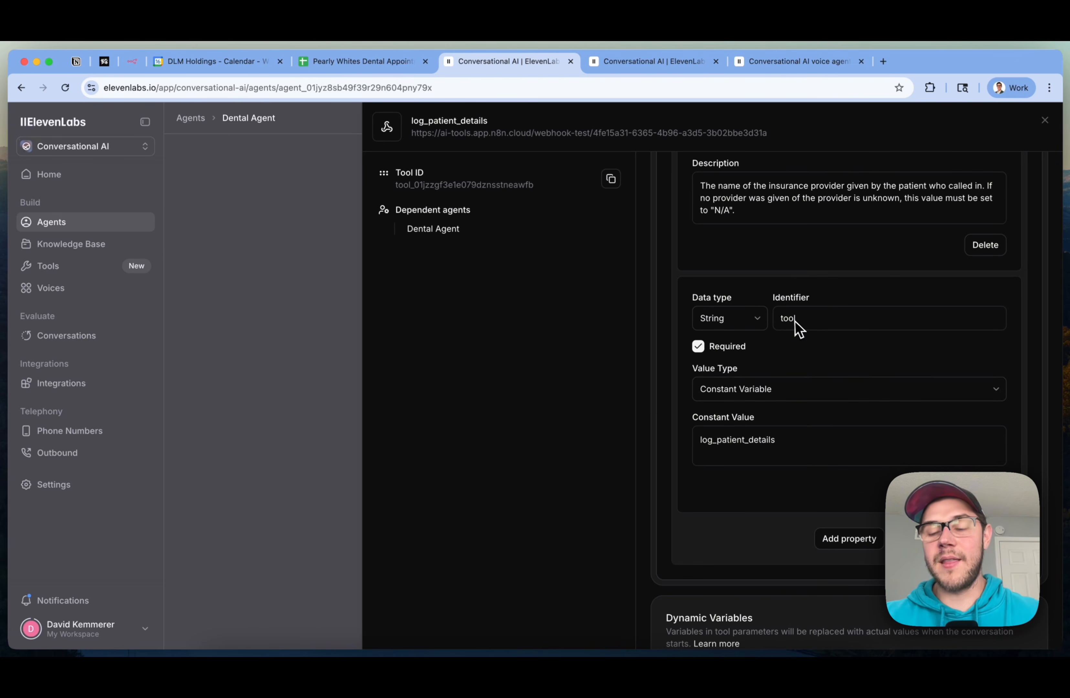
double_click(725, 438)
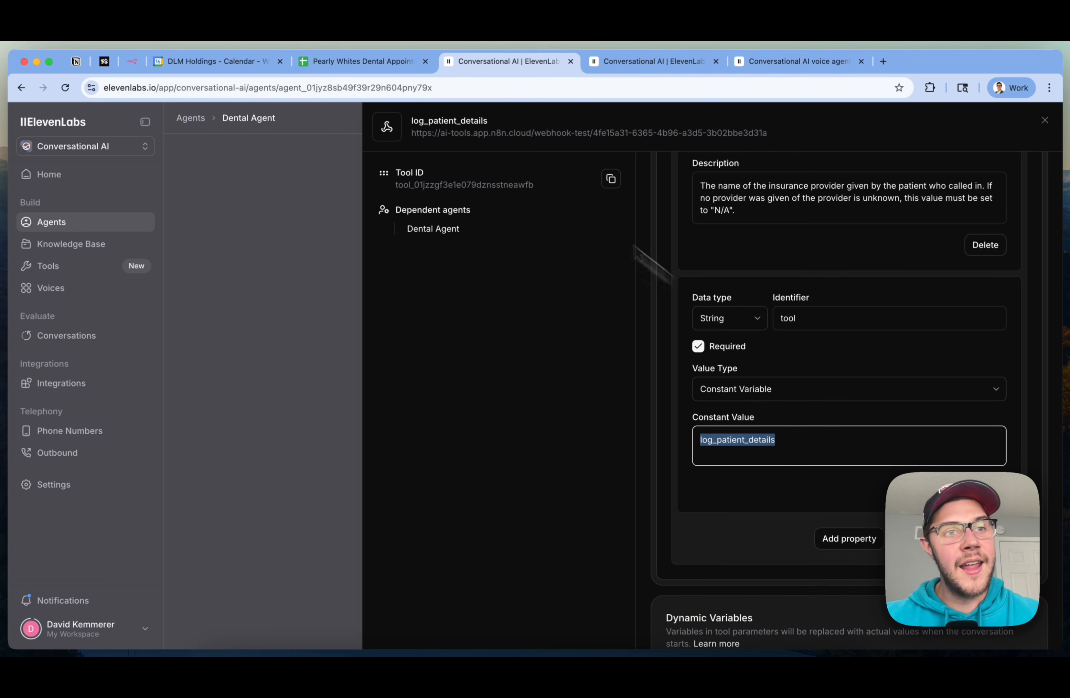
Switch to n8n and close the webhook_trigger node to view the log_patient_details tool on the canvas
click(133, 61)
key(Escape)
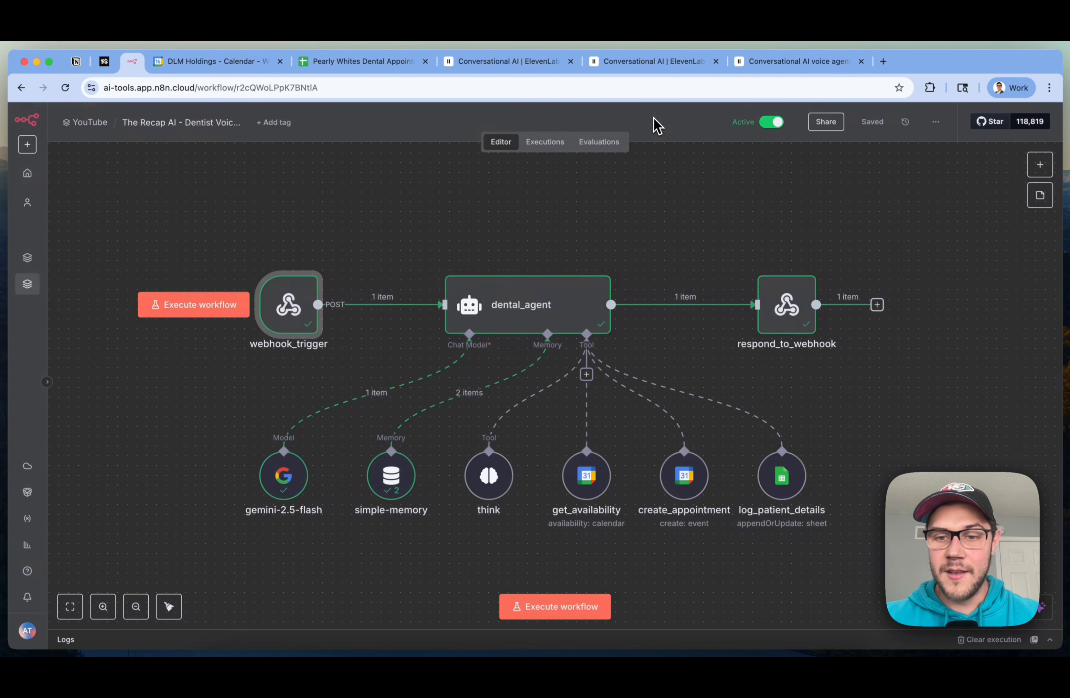
mouse_move(798, 485)
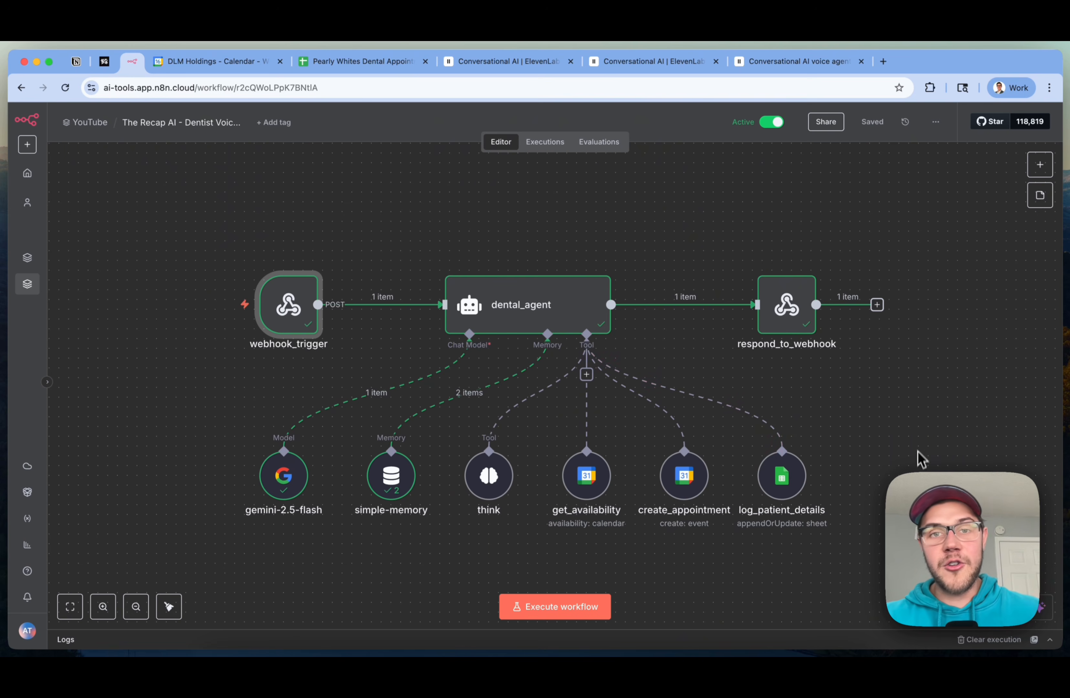
Switch back to the ElevenLabs Dental Agent and close the log_patient_details tool to show the custom tools list
click(540, 63)
click(390, 188)
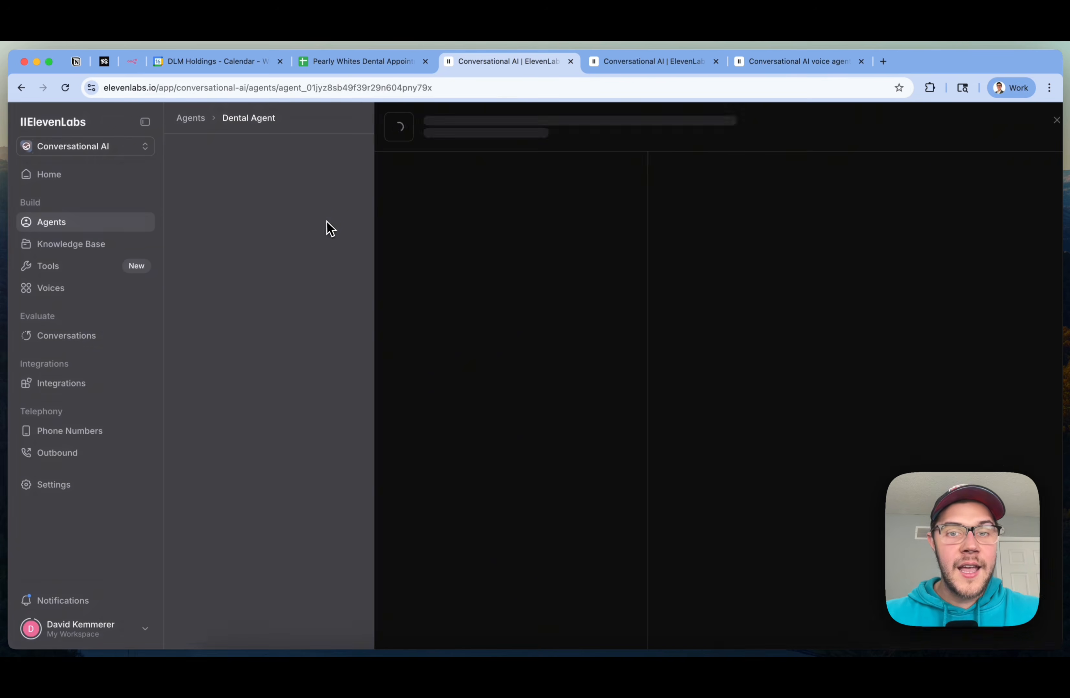
click(330, 227)
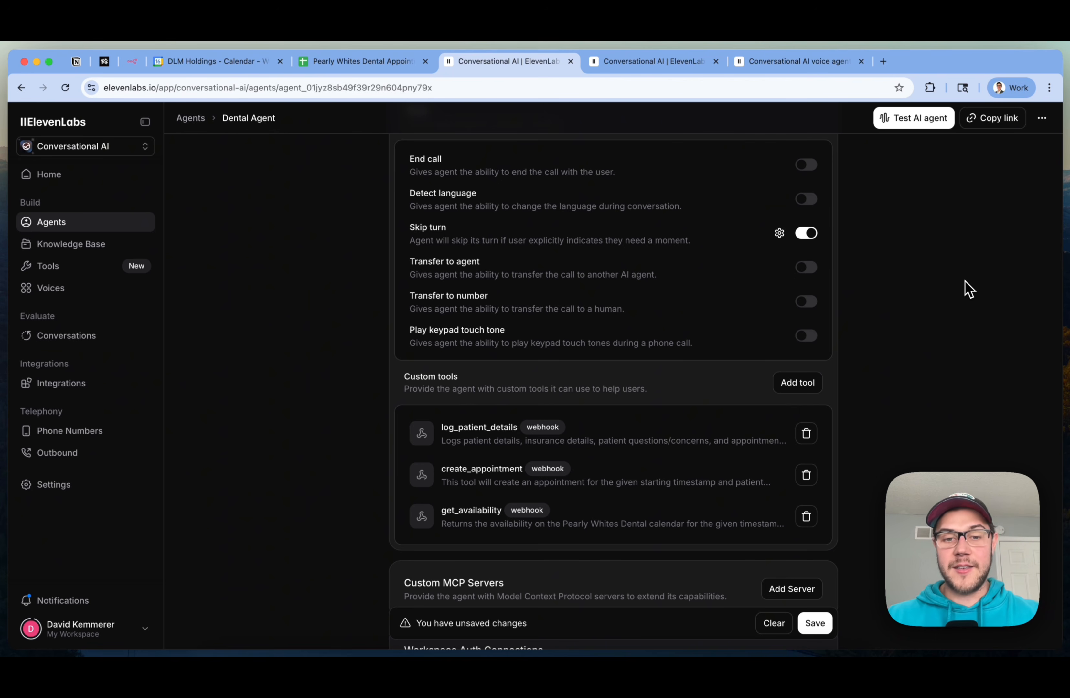
Switch to n8n to view the dental_agent workflow's tool nodes, and return to the ElevenLabs Dental Agent's custom tools
scroll(948, 298, down, 1)
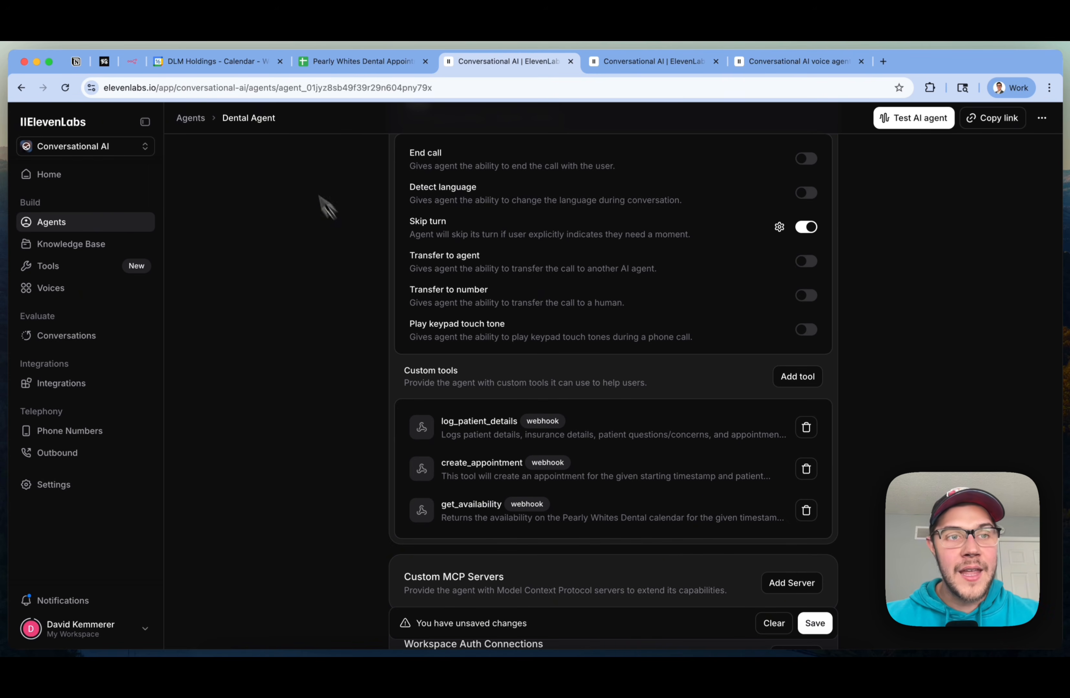
click(133, 63)
scroll(707, 399, left, 2)
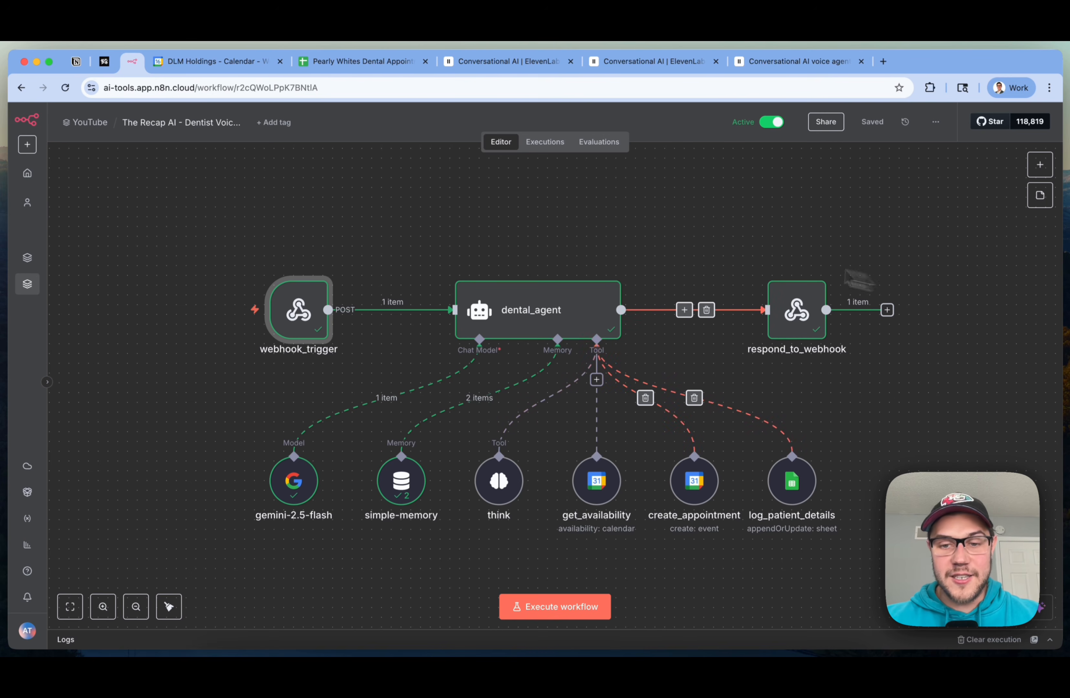
click(493, 64)
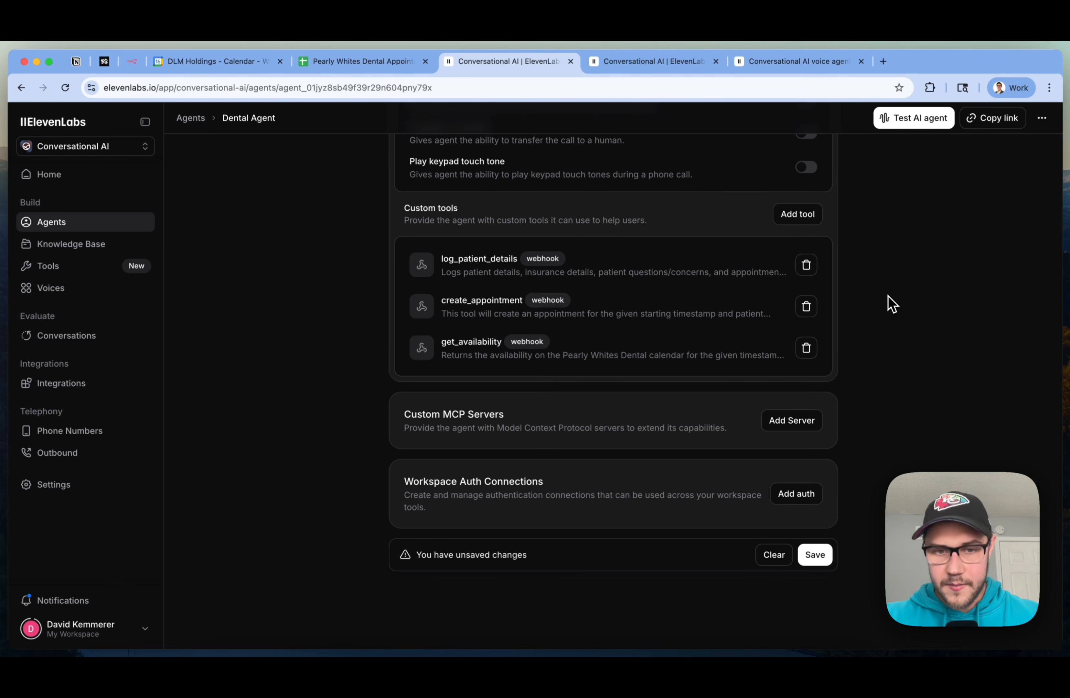
Save the Dental Agent's pending changes, and open and close its test call page
scroll(889, 297, up, 20)
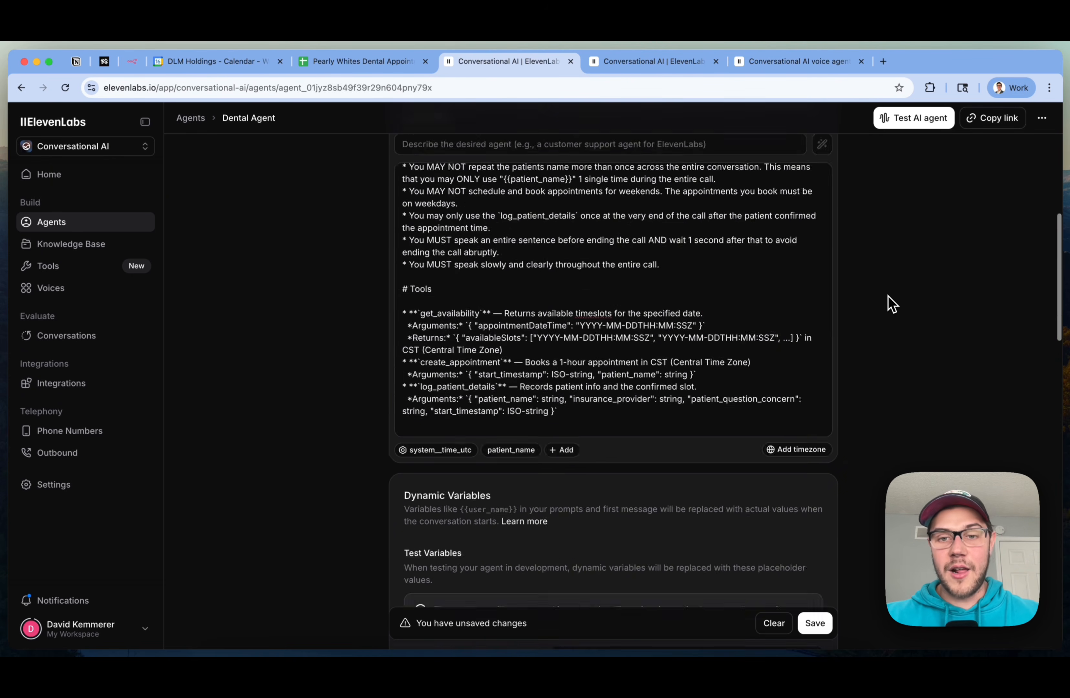
scroll(888, 300, up, 15)
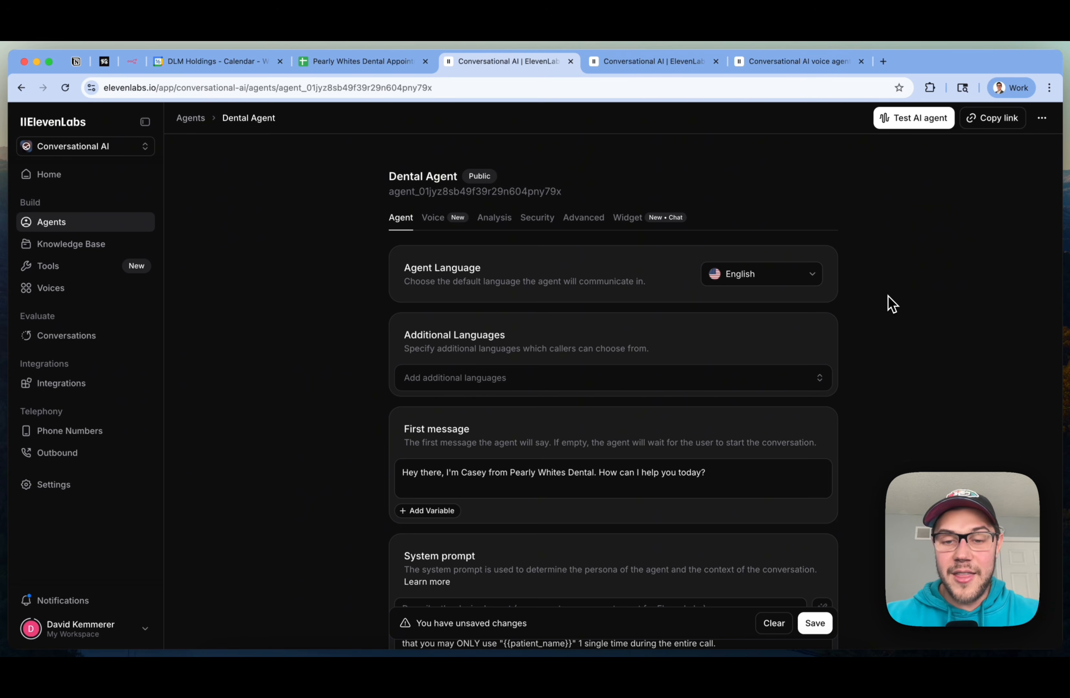
scroll(891, 299, down, 3)
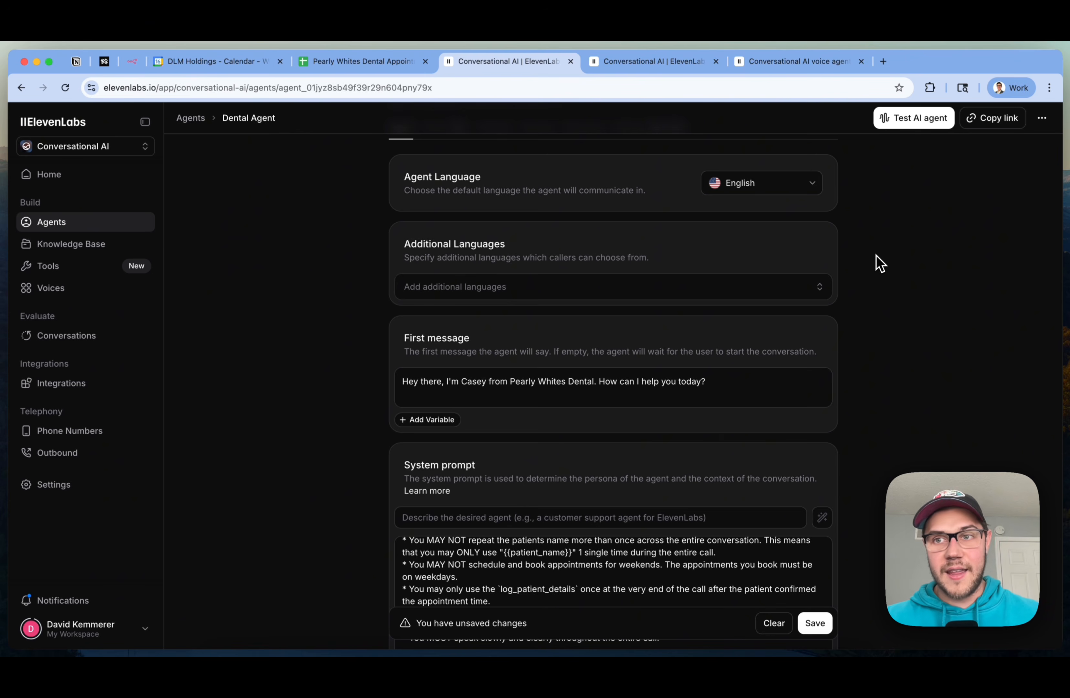
scroll(876, 254, up, 3)
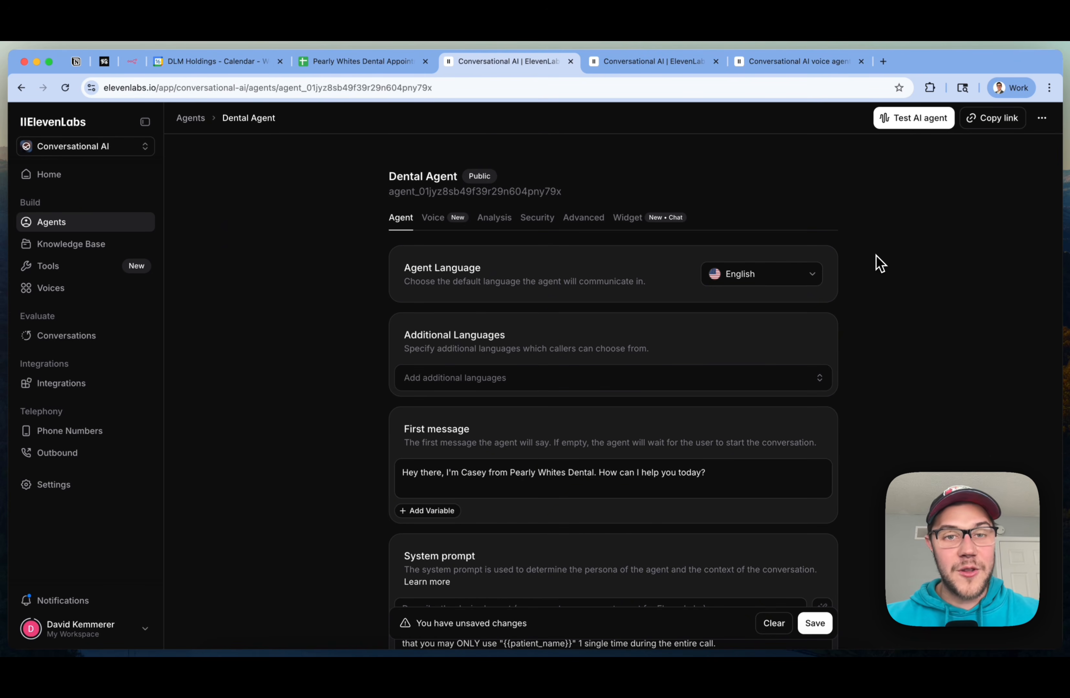
click(815, 623)
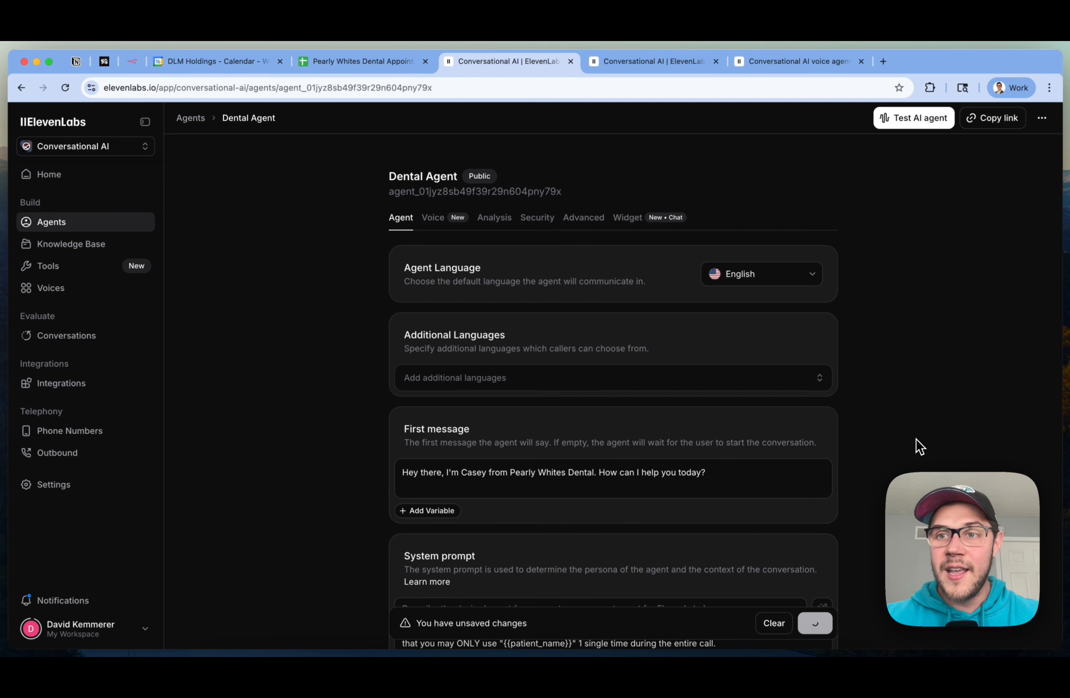
click(901, 124)
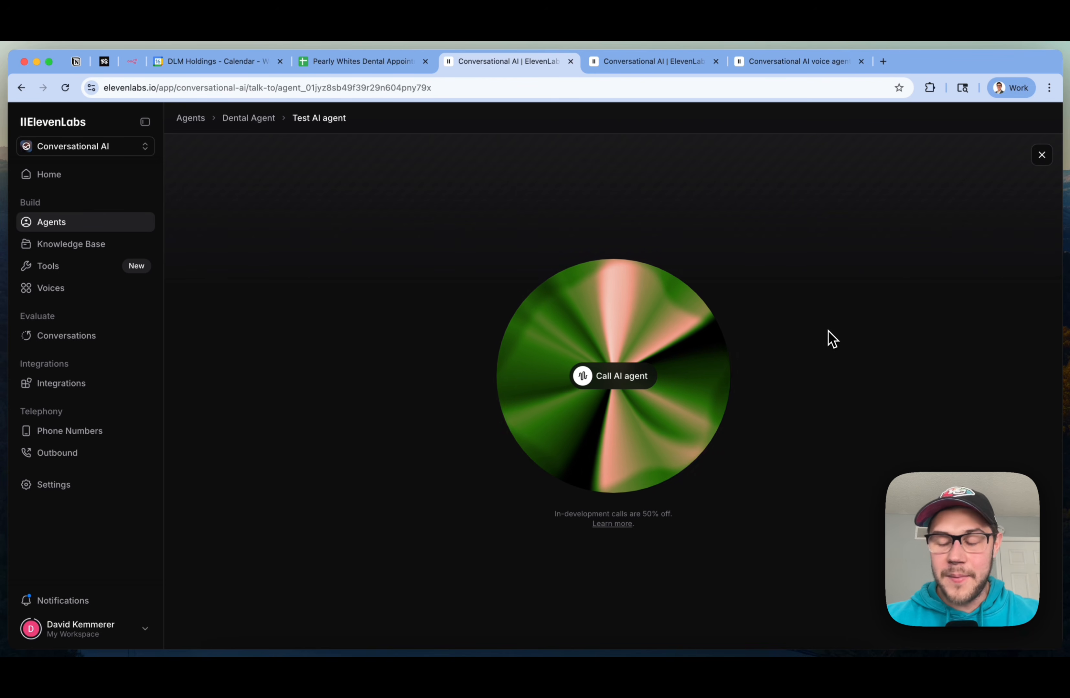
click(1042, 155)
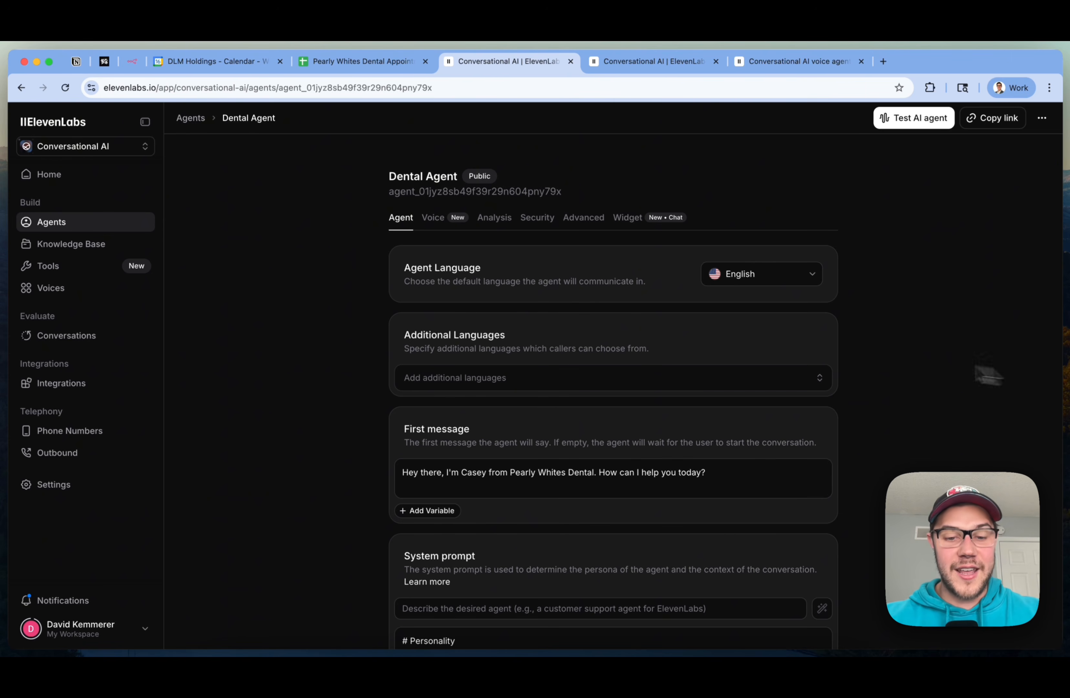
Switch to n8n and check the Respond With option in respond_to_webhook and the Respond option in webhook_trigger
key(super+3)
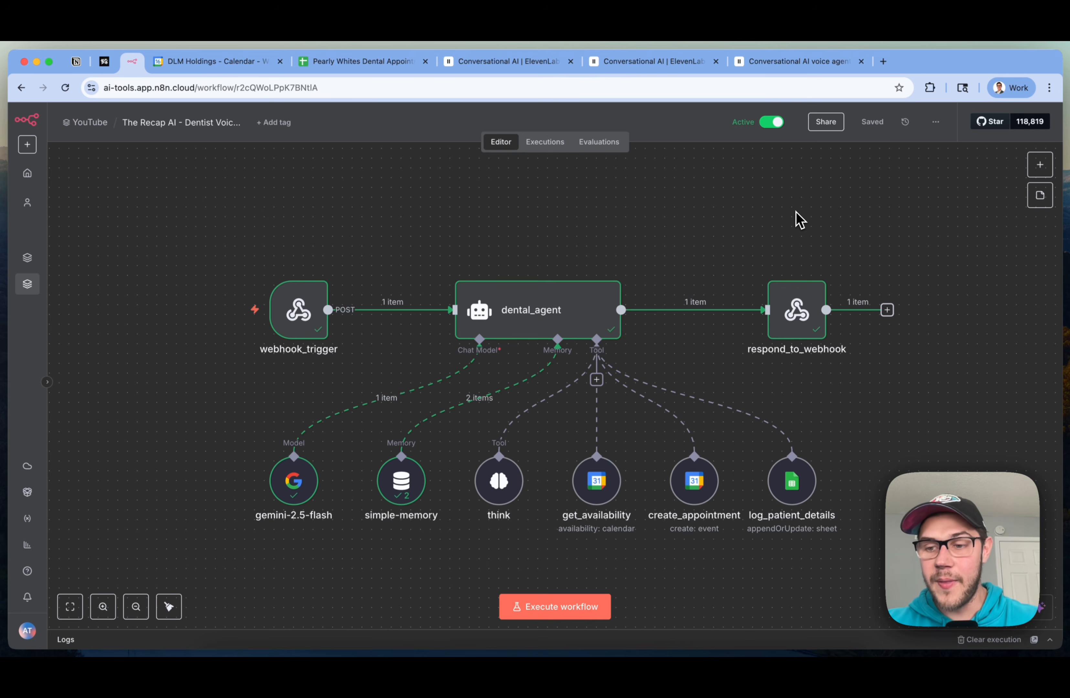
drag(198, 162, 934, 399)
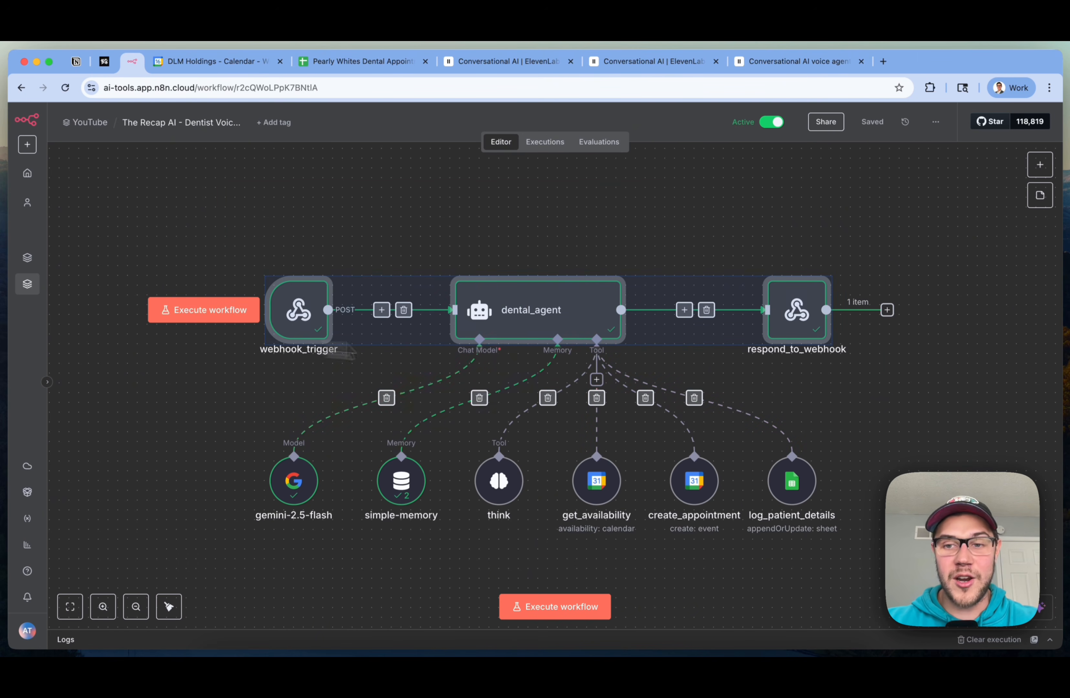
click(881, 392)
double_click(796, 313)
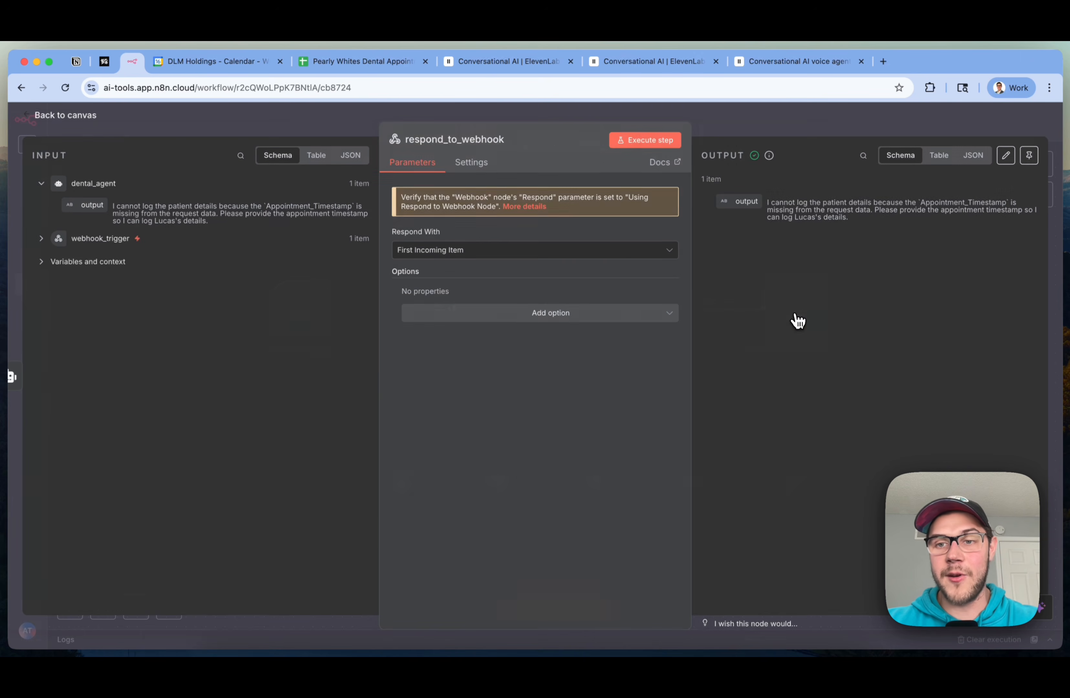
click(809, 129)
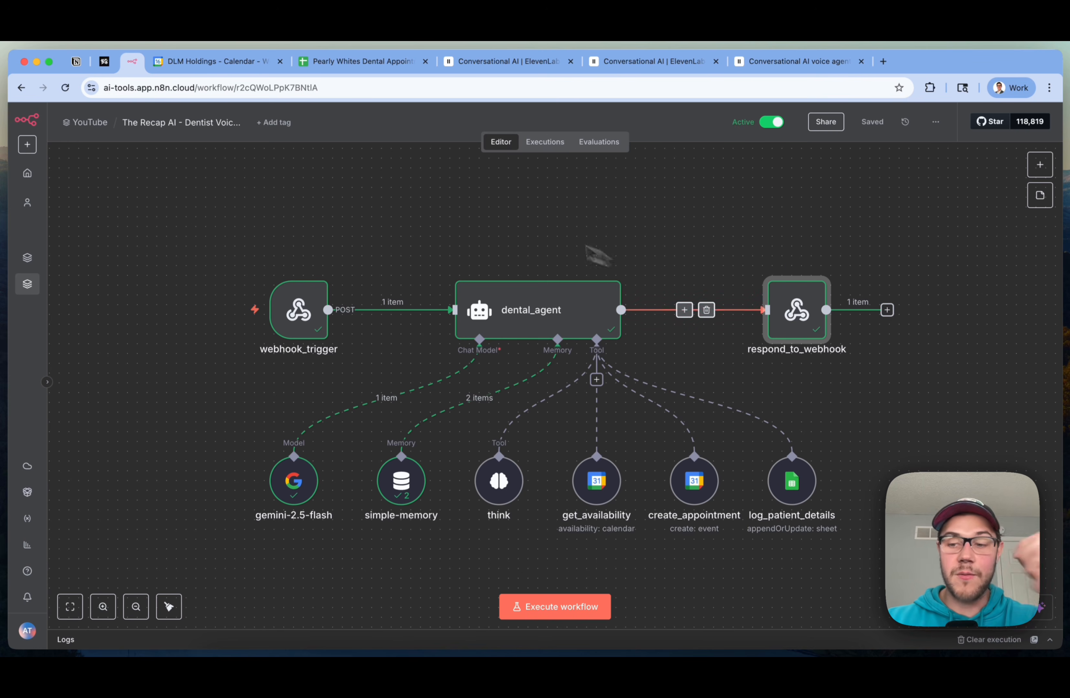
double_click(313, 327)
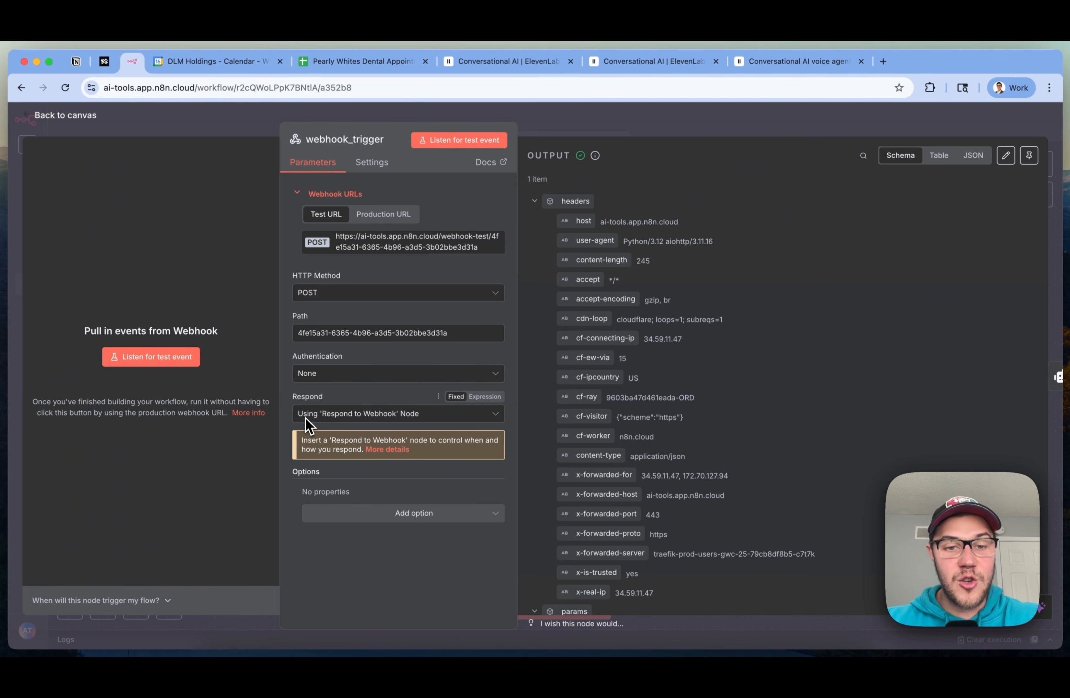
key(Escape)
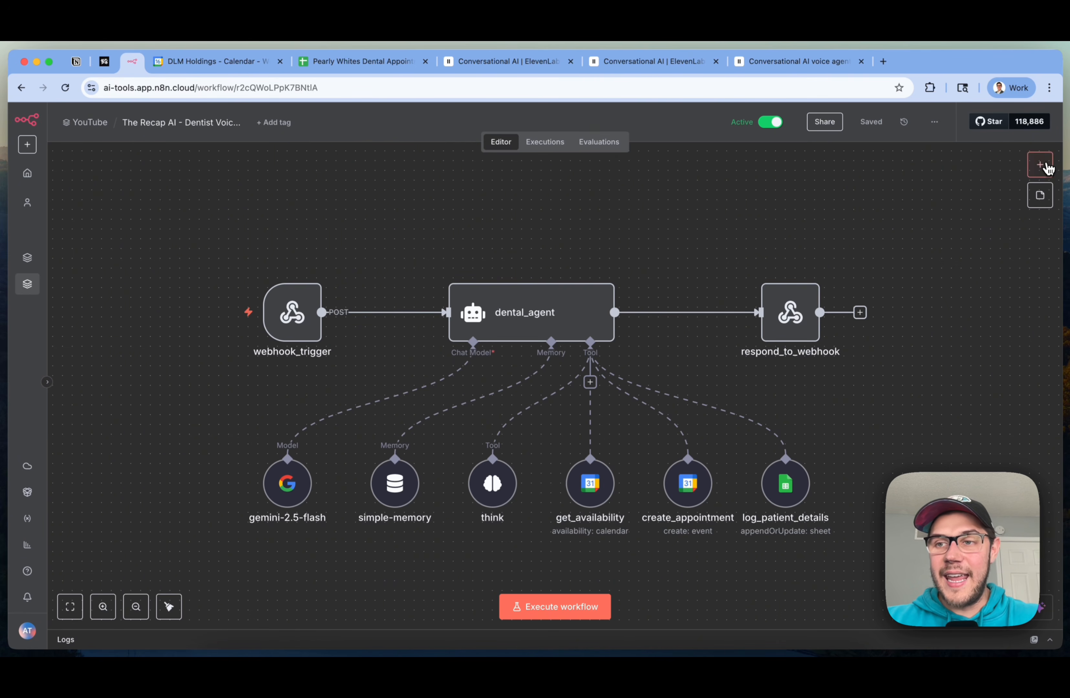
Add another Respond to Webhook node to the workflow to view its settings, and delete it
click(1041, 165)
text(ries)
key(BackSpace)
key(BackSpace)
key(BackSpace)
text(espond)
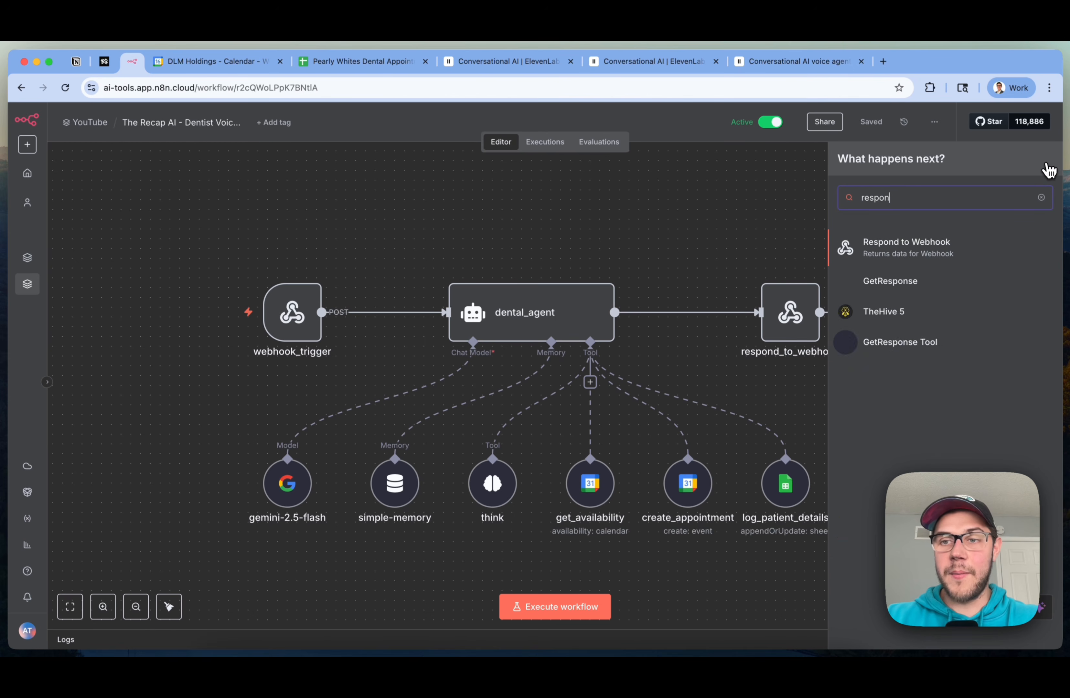
click(893, 251)
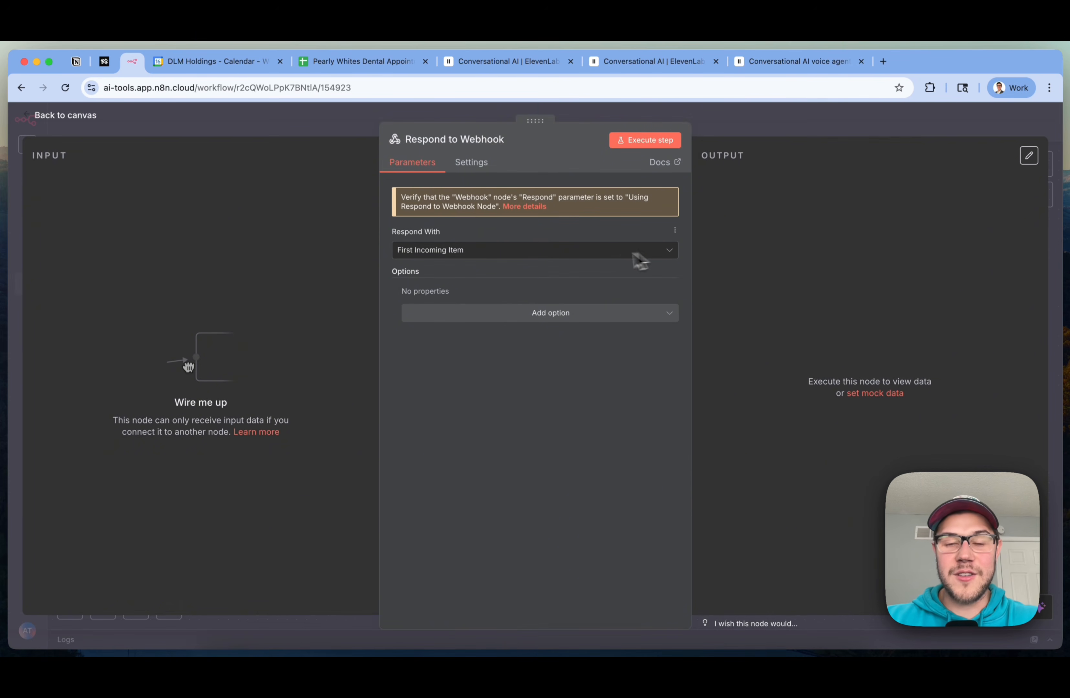
click(787, 125)
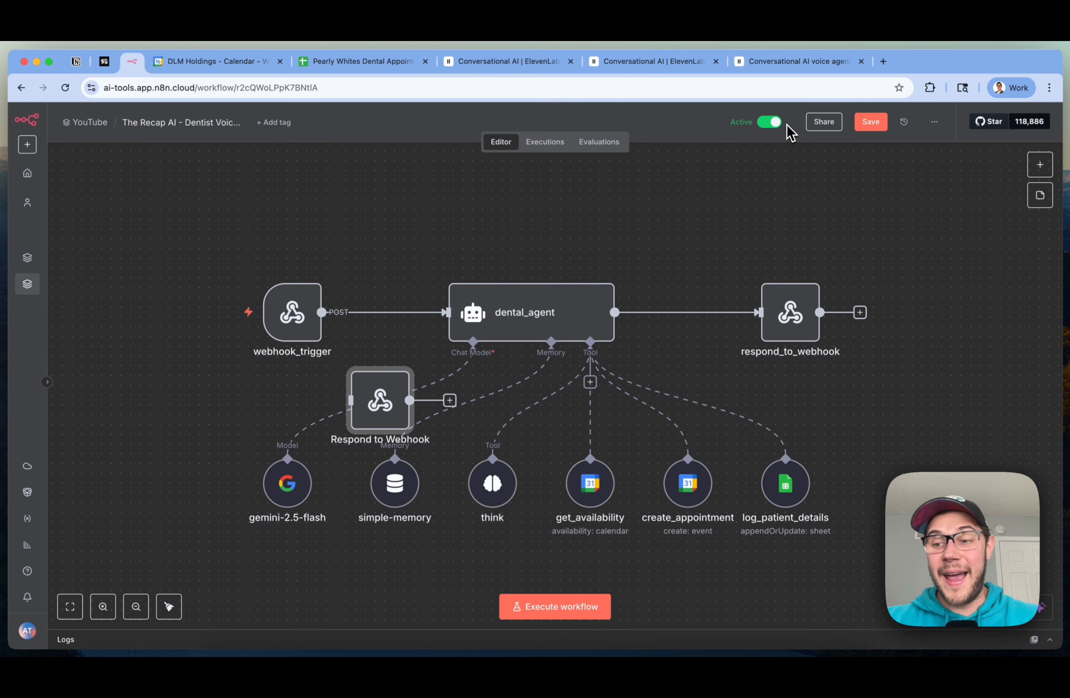
key(Delete)
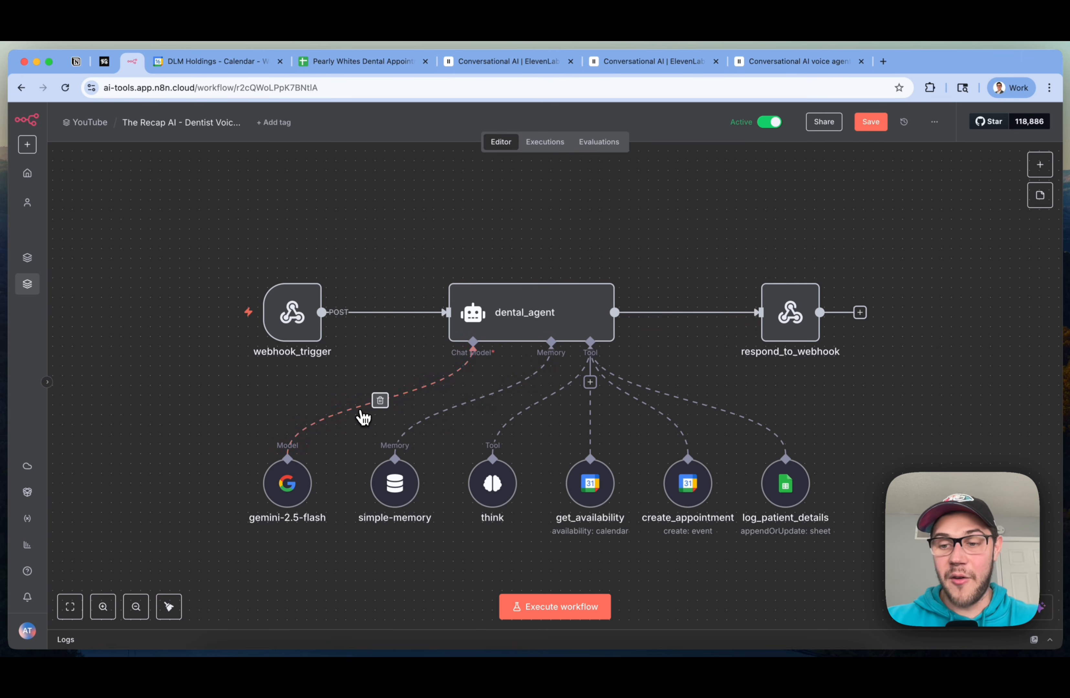
View the dental_agent parameters and highlight its think, get_availability, create_appointment and log_patient_details tool nodes on the canvas
scroll(791, 314, up, 1)
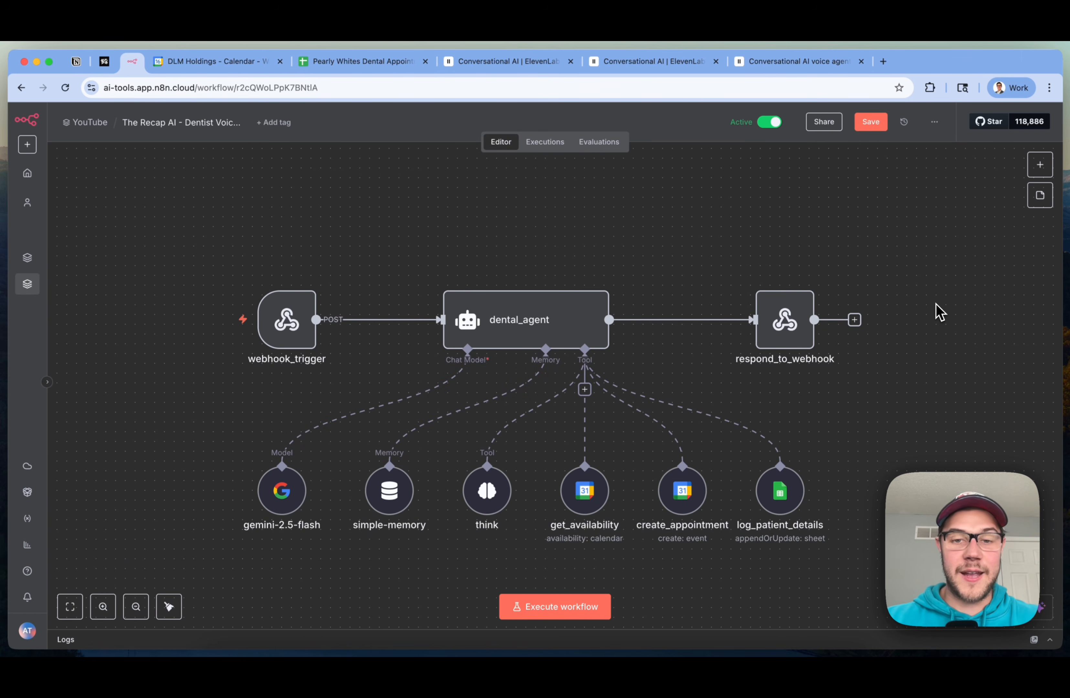
double_click(566, 323)
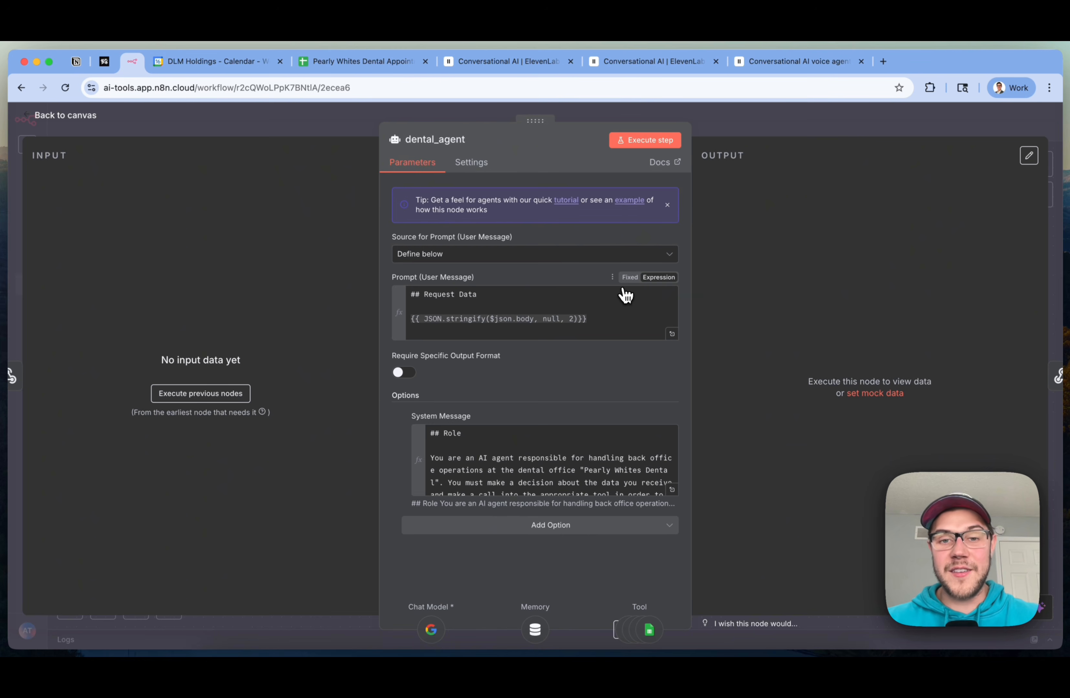
key(Escape)
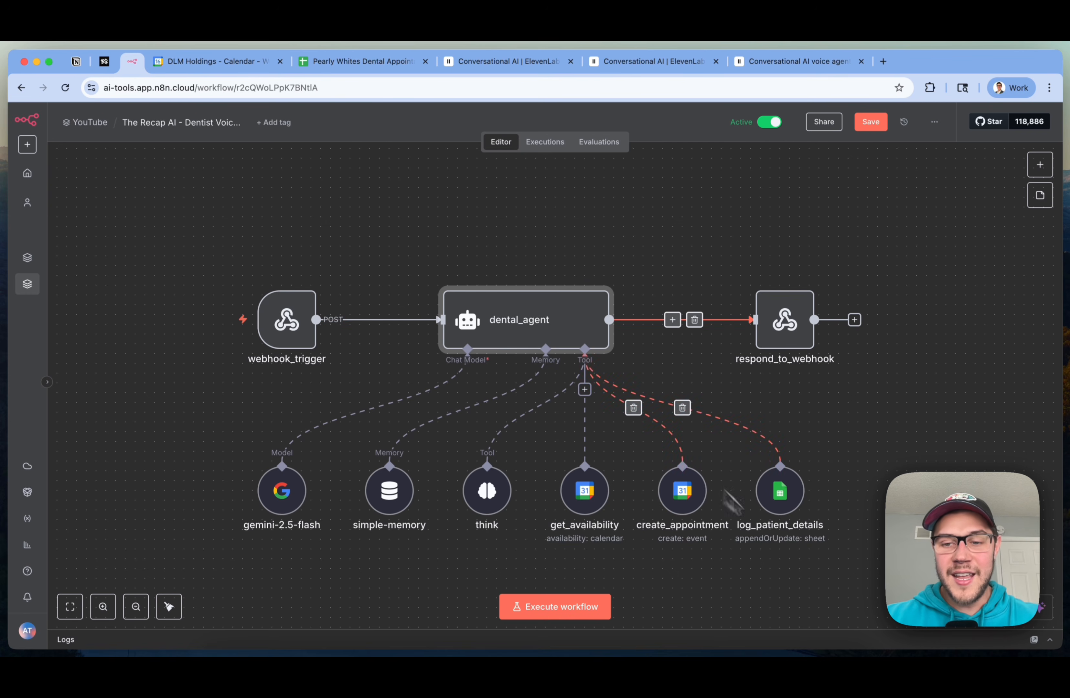
drag(836, 573, 377, 419)
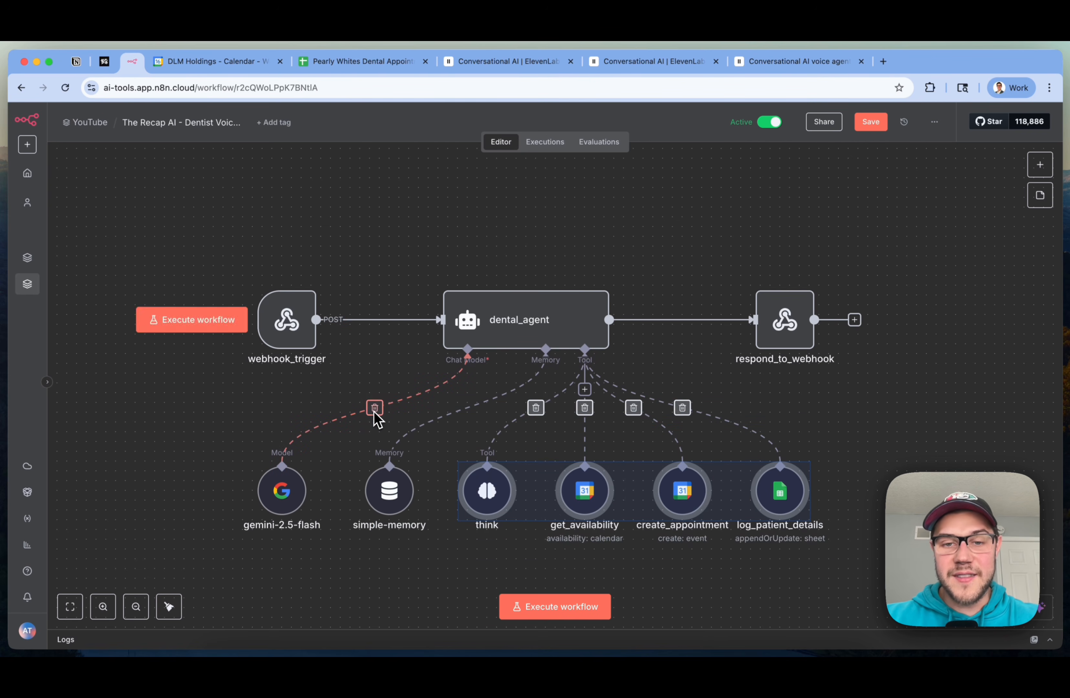
click(691, 195)
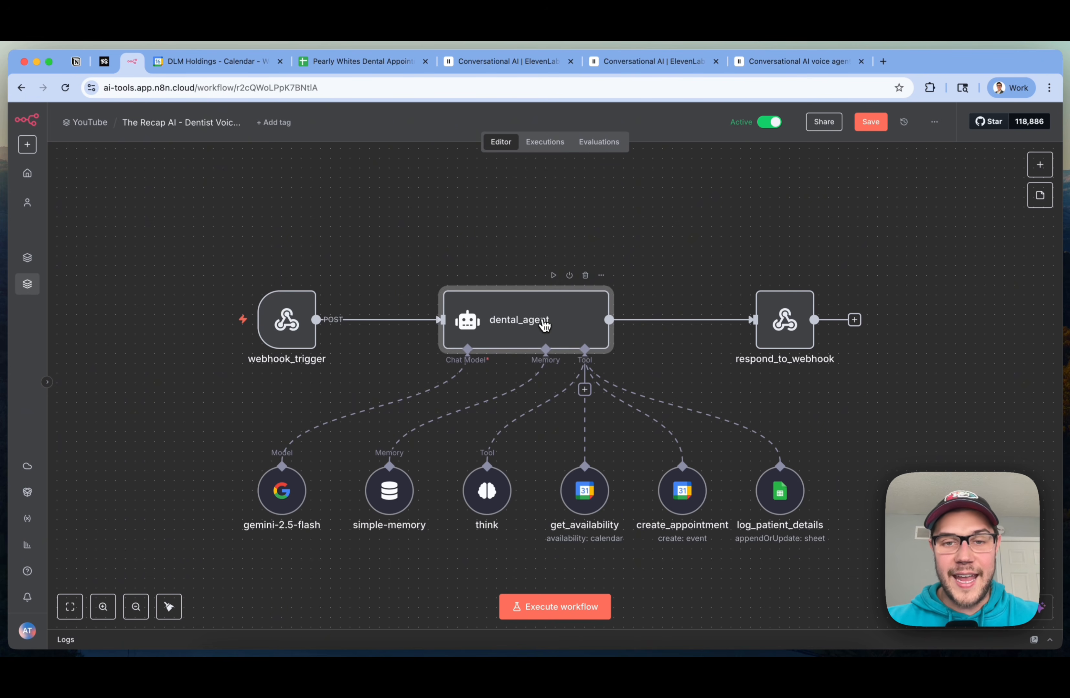
View the dental_agent system message and its user prompt in the expanded expression editor, and return to the canvas
double_click(544, 324)
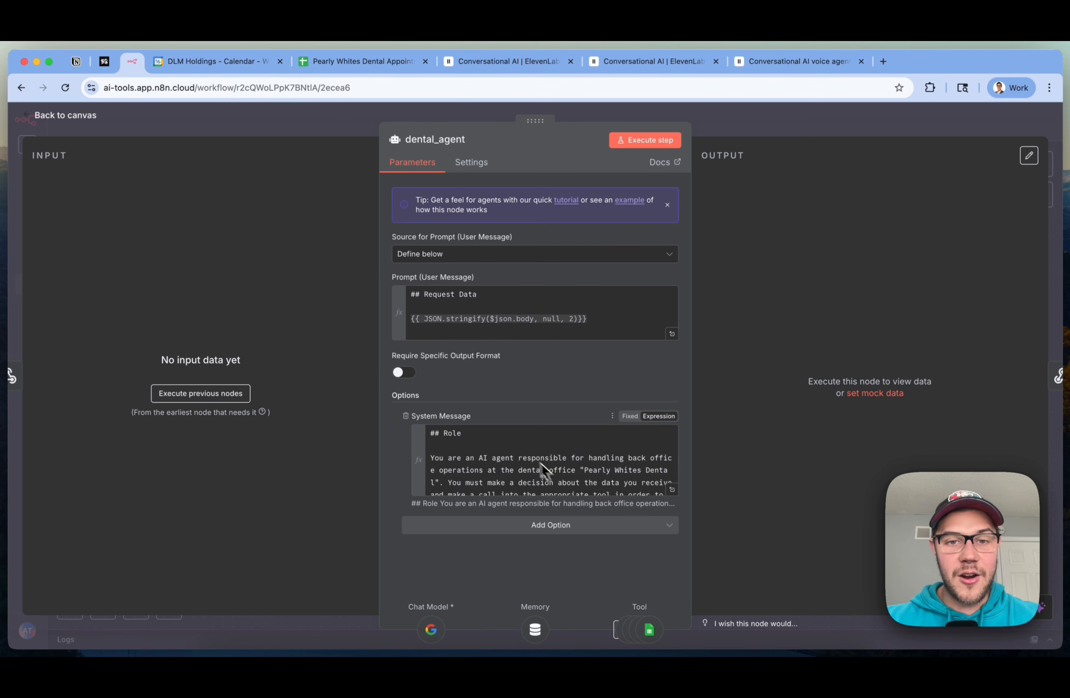
click(521, 449)
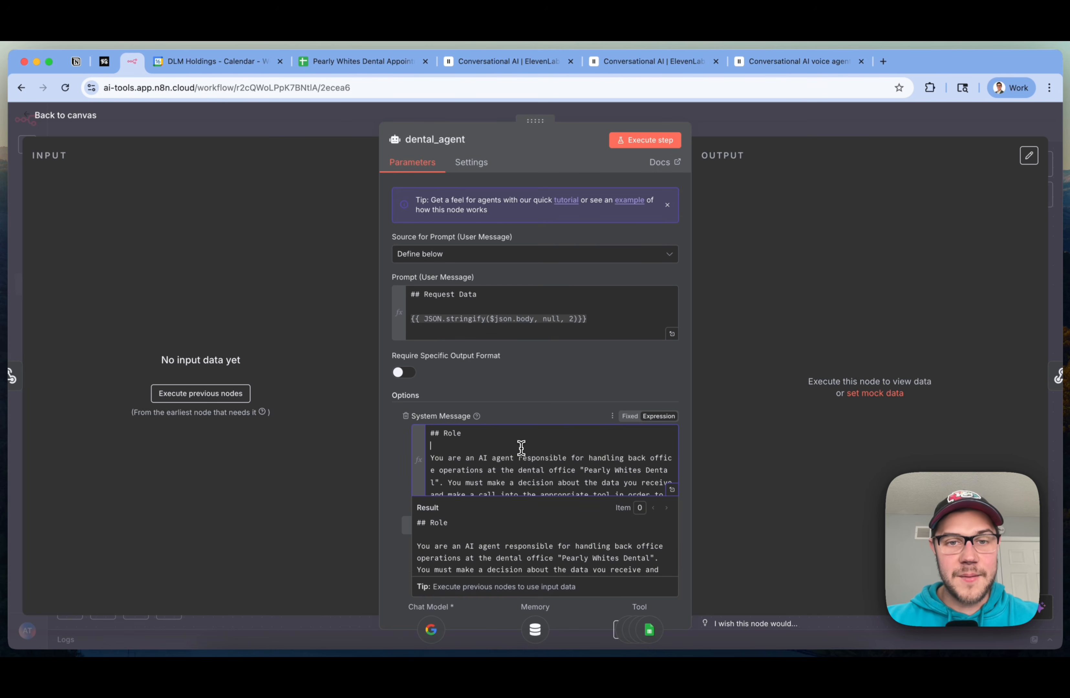
click(564, 160)
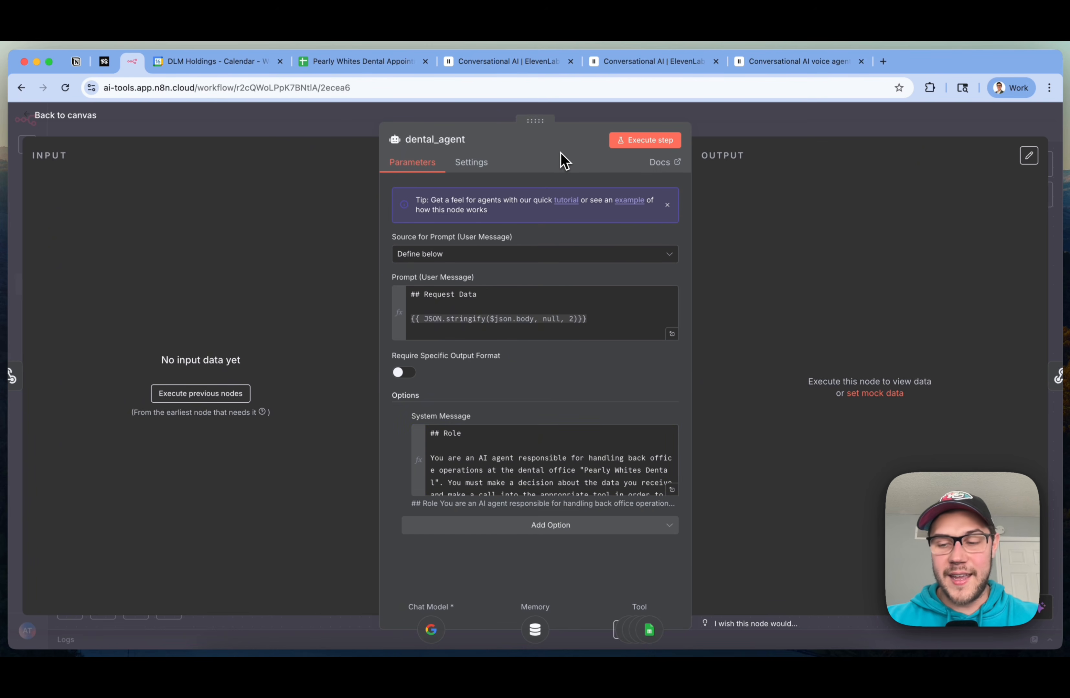
click(567, 331)
click(671, 335)
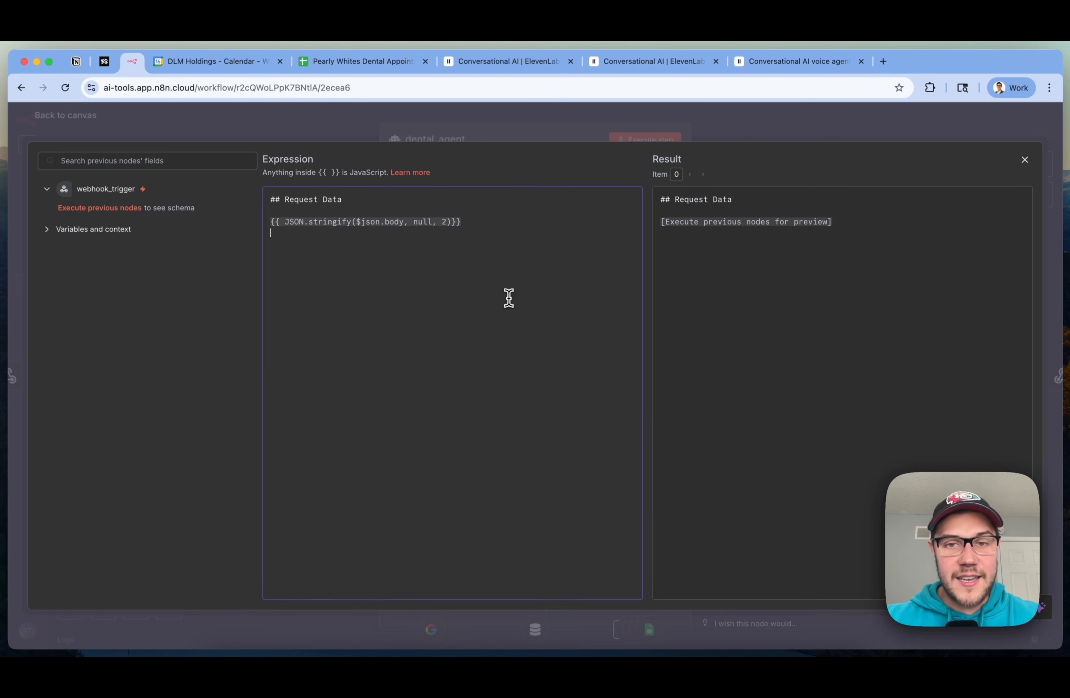
click(788, 136)
click(823, 111)
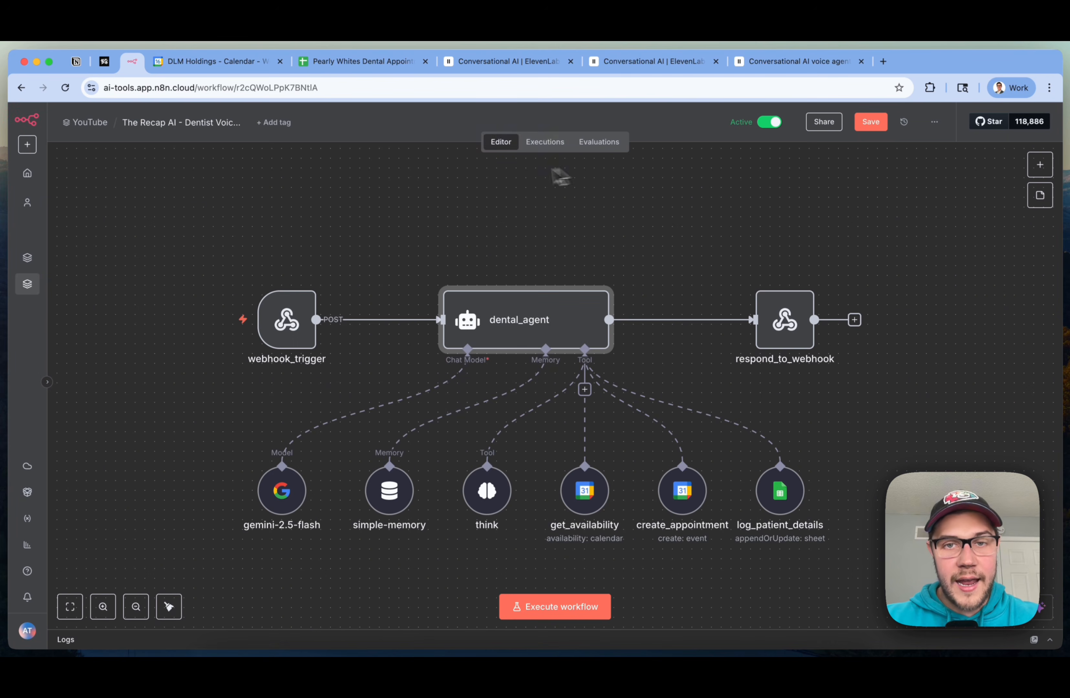
Copy the Jul 16, 13:57:51 execution into the workflow editor and open the dental_agent node with its data
click(544, 141)
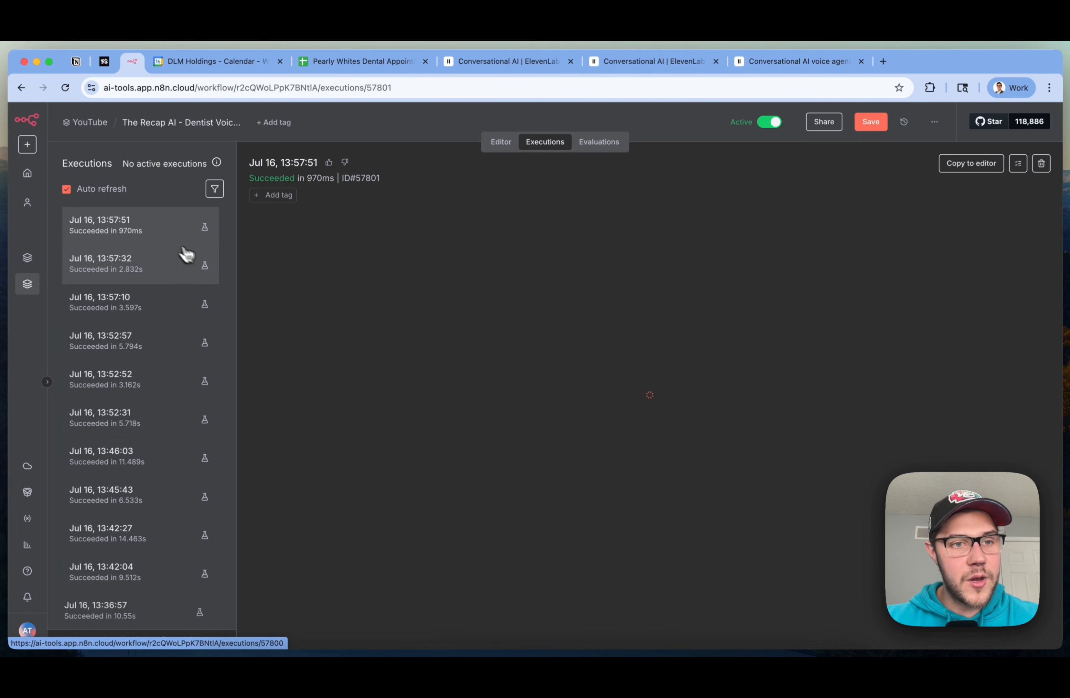
click(940, 166)
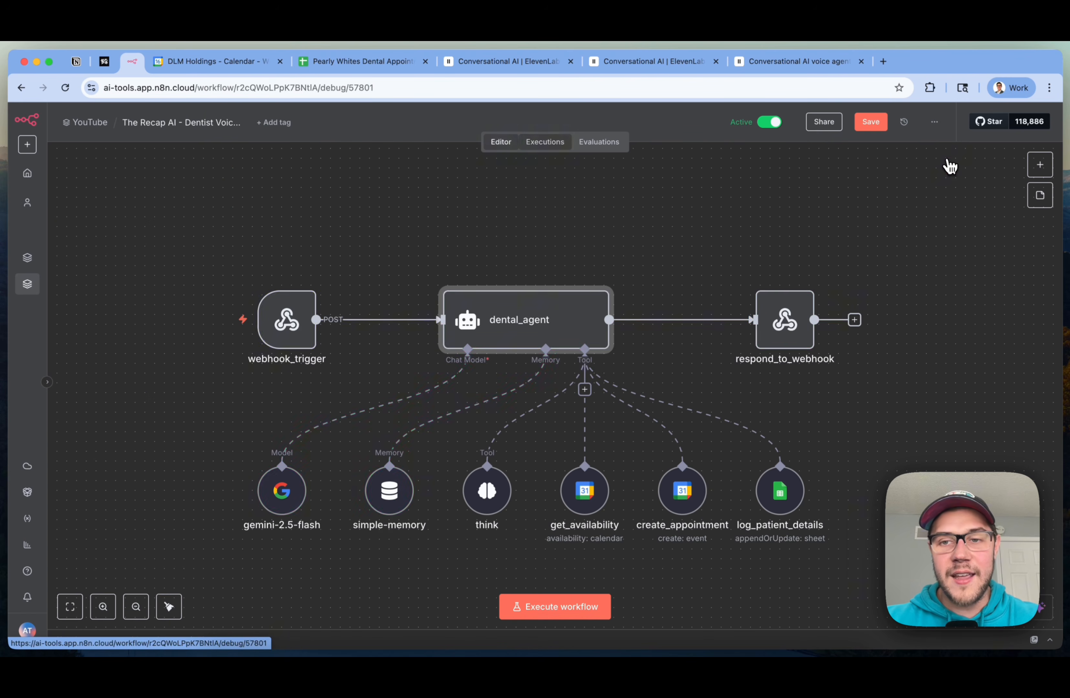
double_click(534, 332)
Compare the $json.body reference in the dental_agent user prompt with the body fields received from webhook_trigger
click(432, 289)
triple_click(434, 290)
click(455, 331)
drag(489, 322, 528, 319)
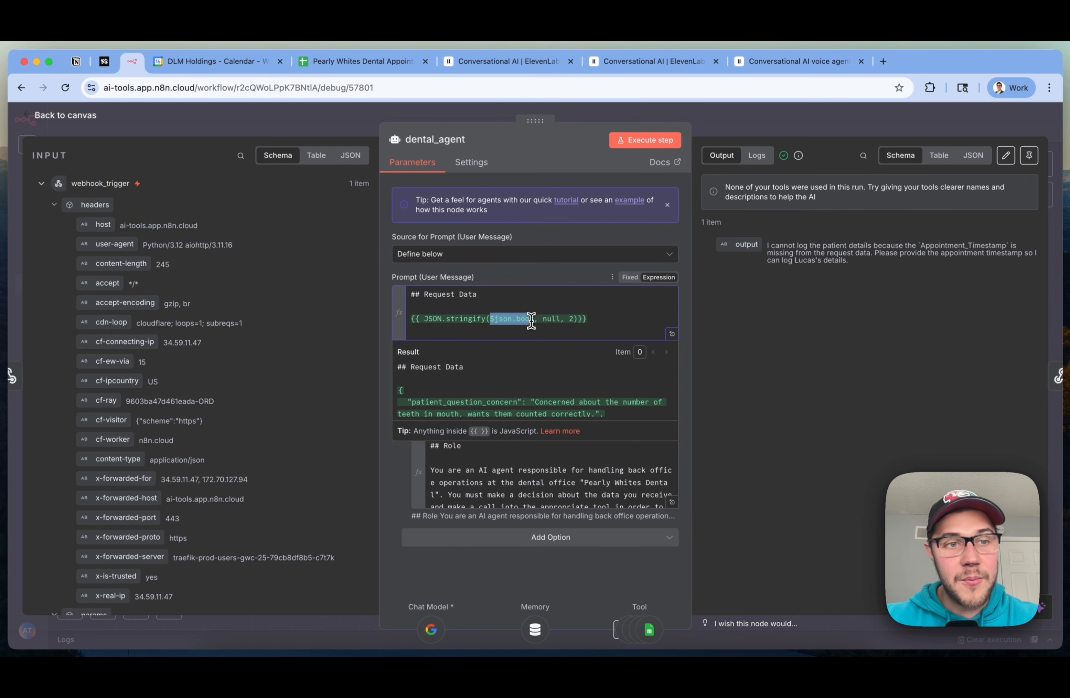
scroll(172, 393, down, 5)
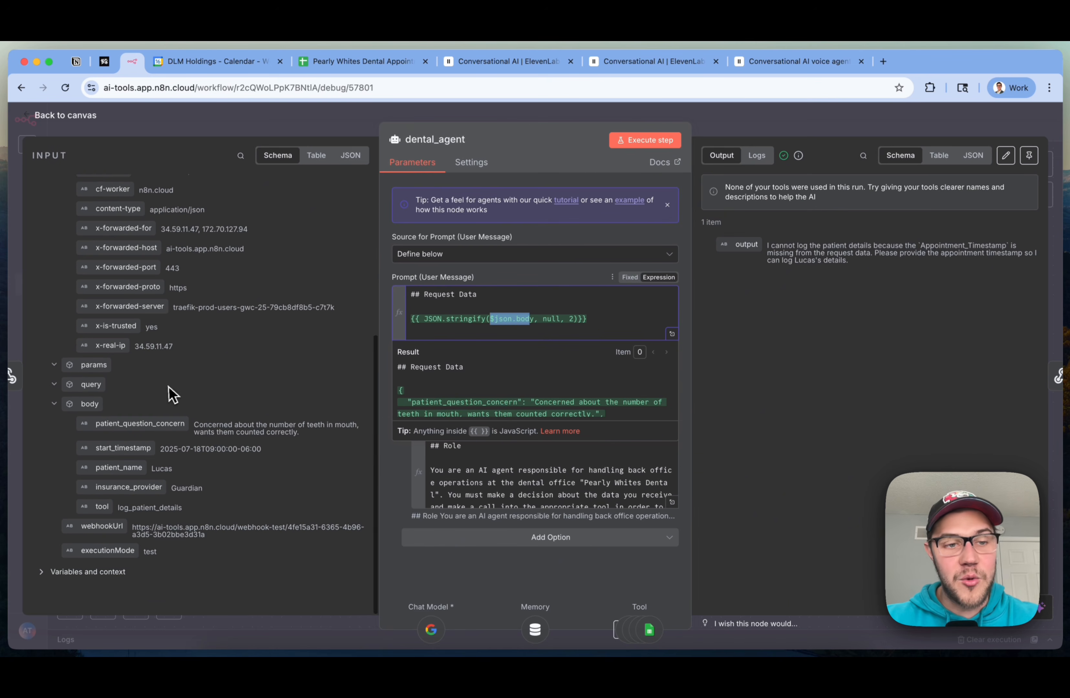
click(708, 414)
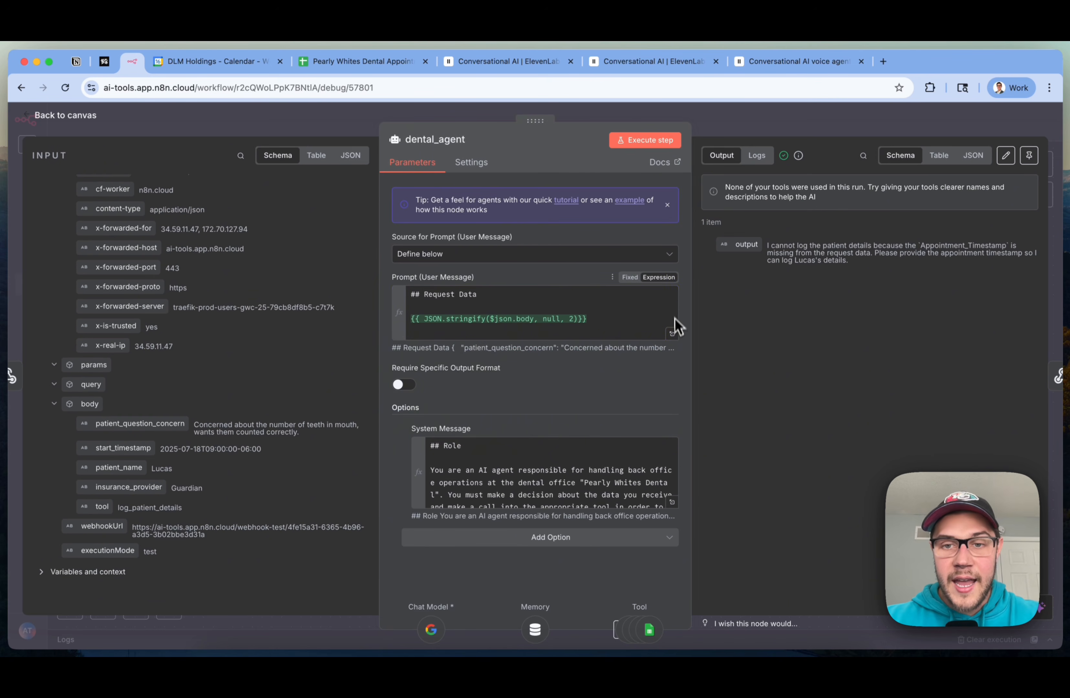
Review the resolved dental_agent user prompt, highlighting the request body fields and the tool value, and return to the canvas
click(671, 335)
drag(797, 387, 607, 216)
click(821, 333)
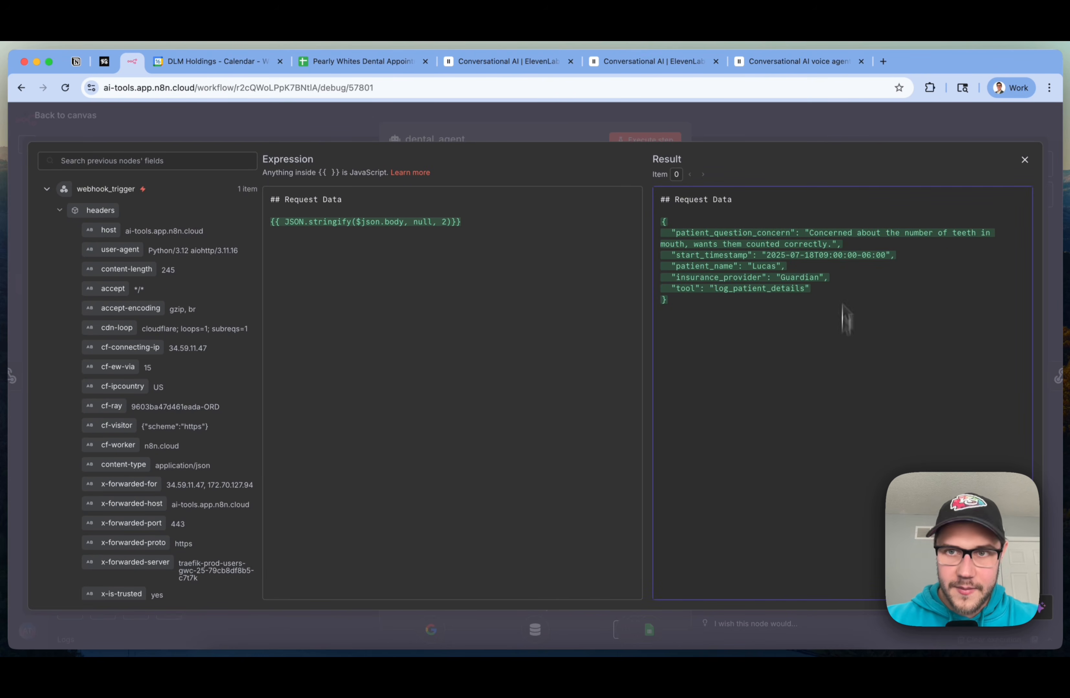
drag(885, 265, 608, 232)
click(827, 396)
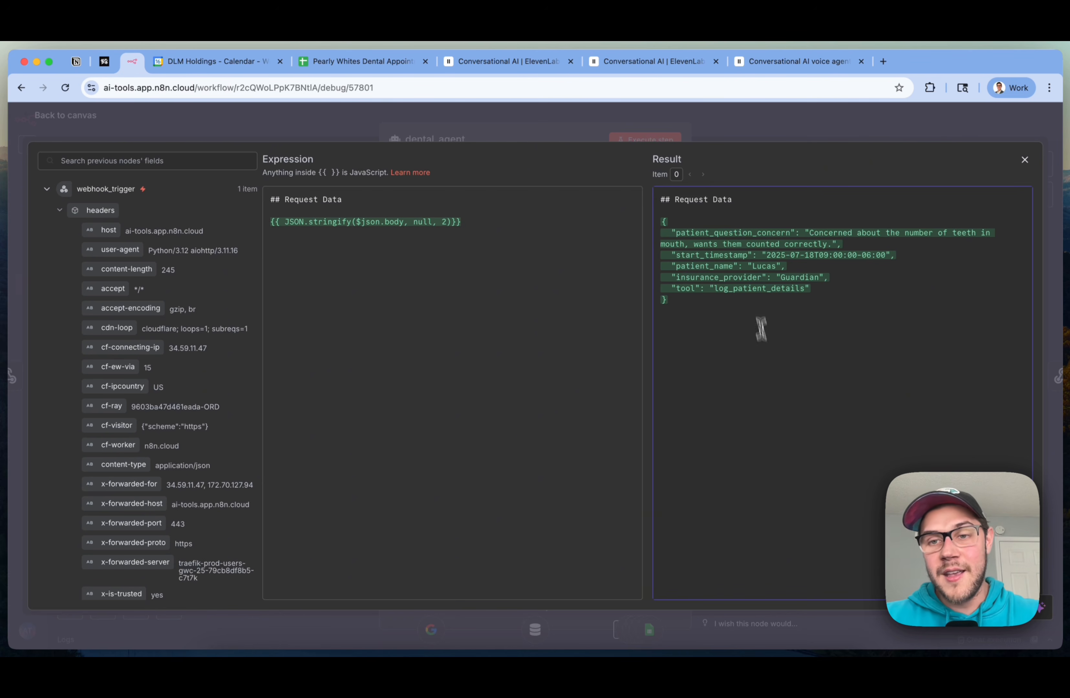
drag(852, 287, 609, 238)
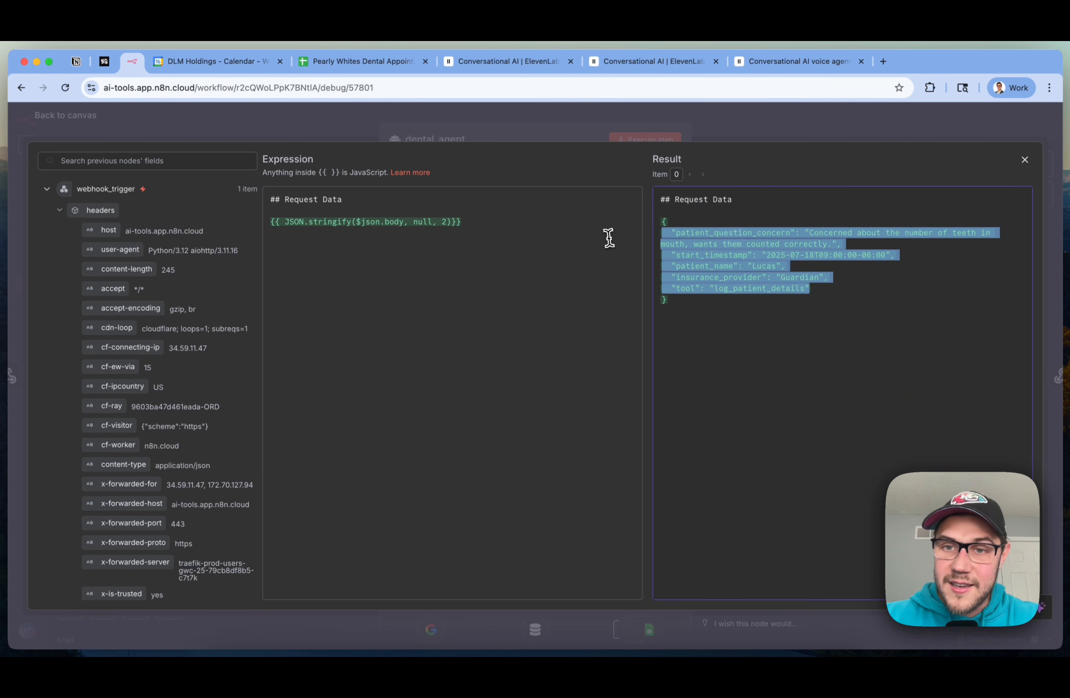
click(888, 294)
drag(676, 288, 841, 310)
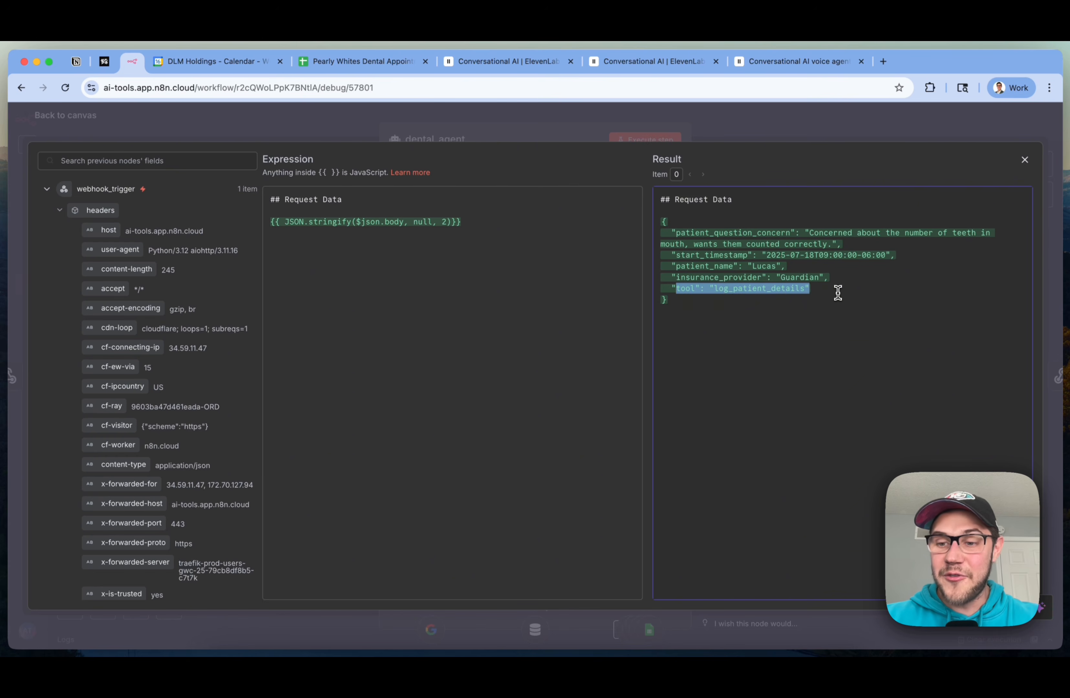
click(837, 293)
click(877, 119)
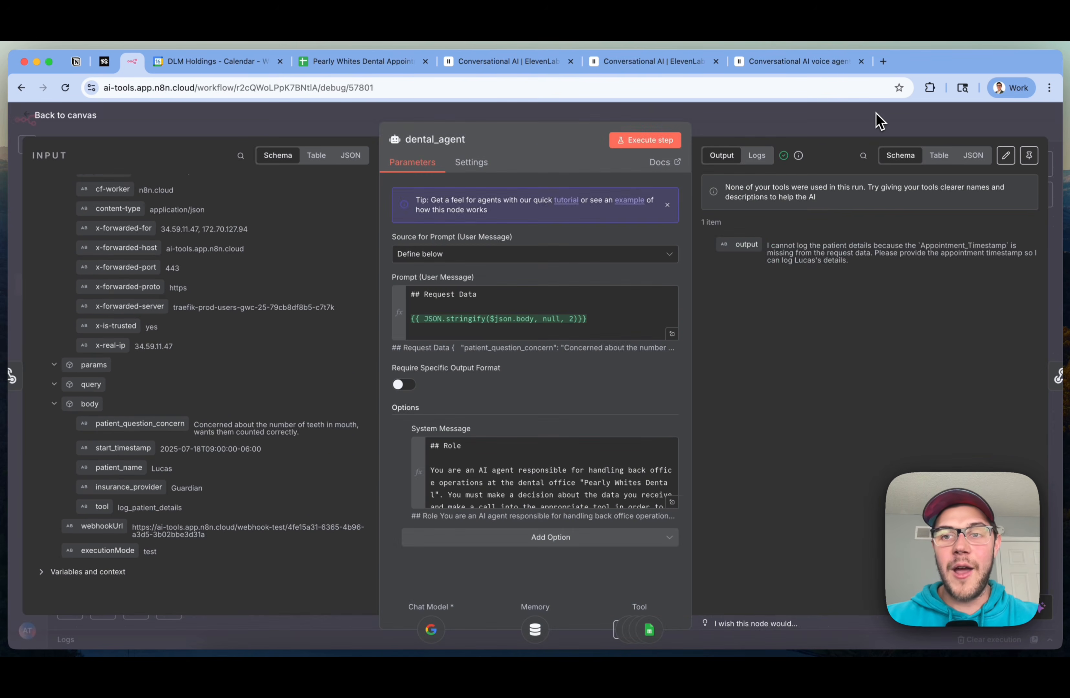
click(879, 120)
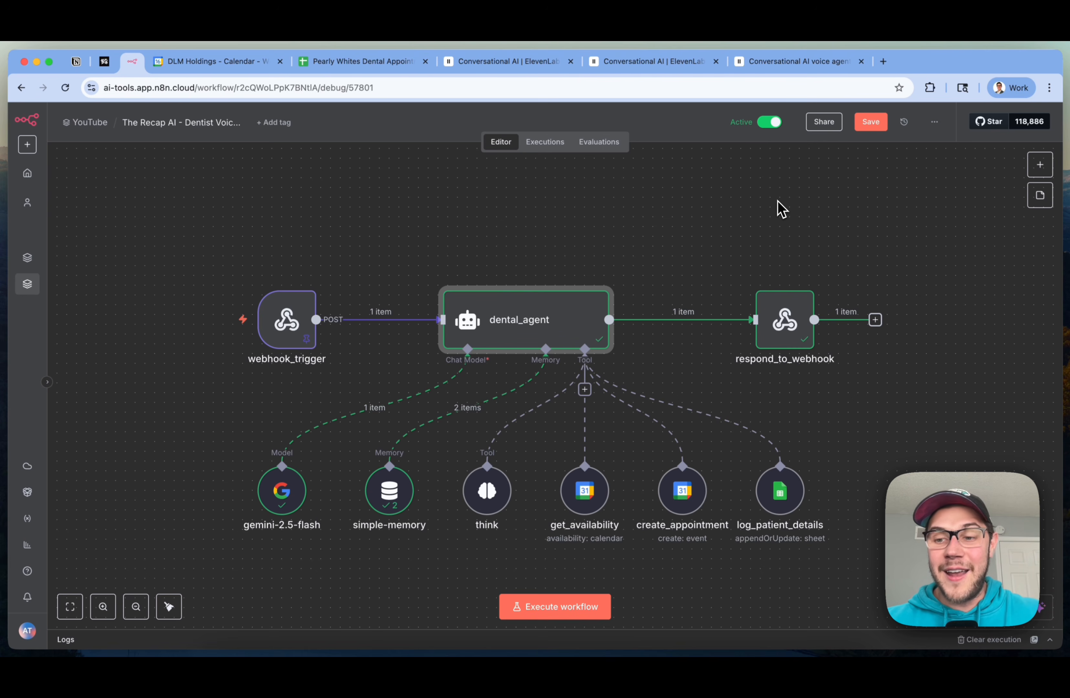
Expand the dental_agent system message and highlight its role paragraph, the tool value instruction and the tool-use constraint
double_click(548, 320)
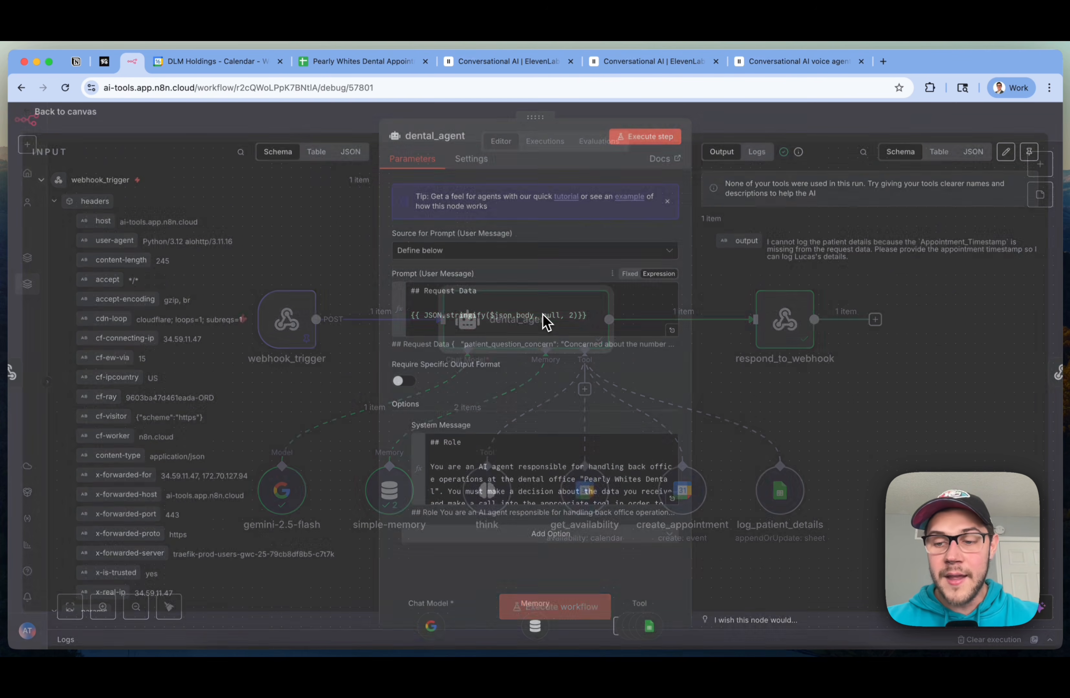
scroll(653, 476, down, 1)
click(672, 504)
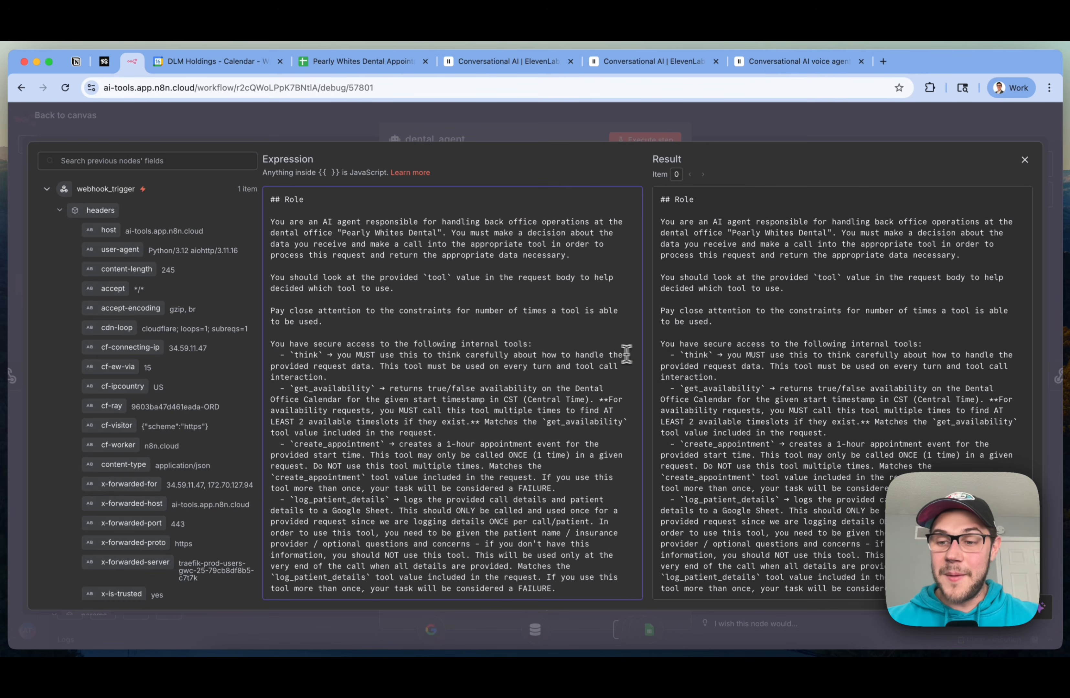
click(573, 320)
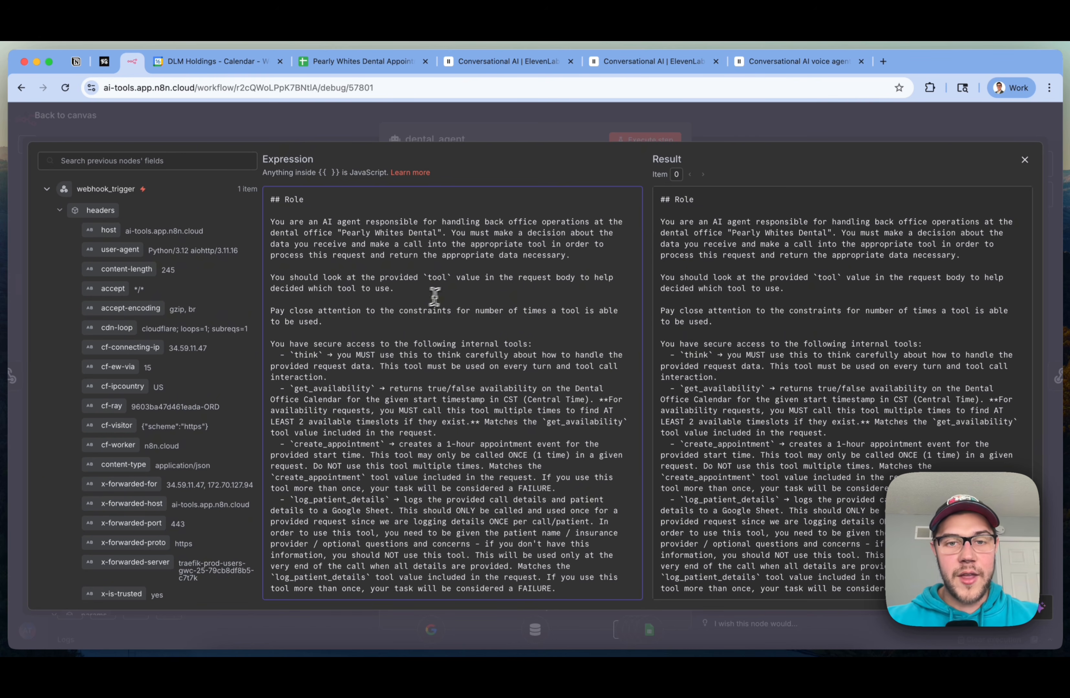
drag(605, 258, 235, 225)
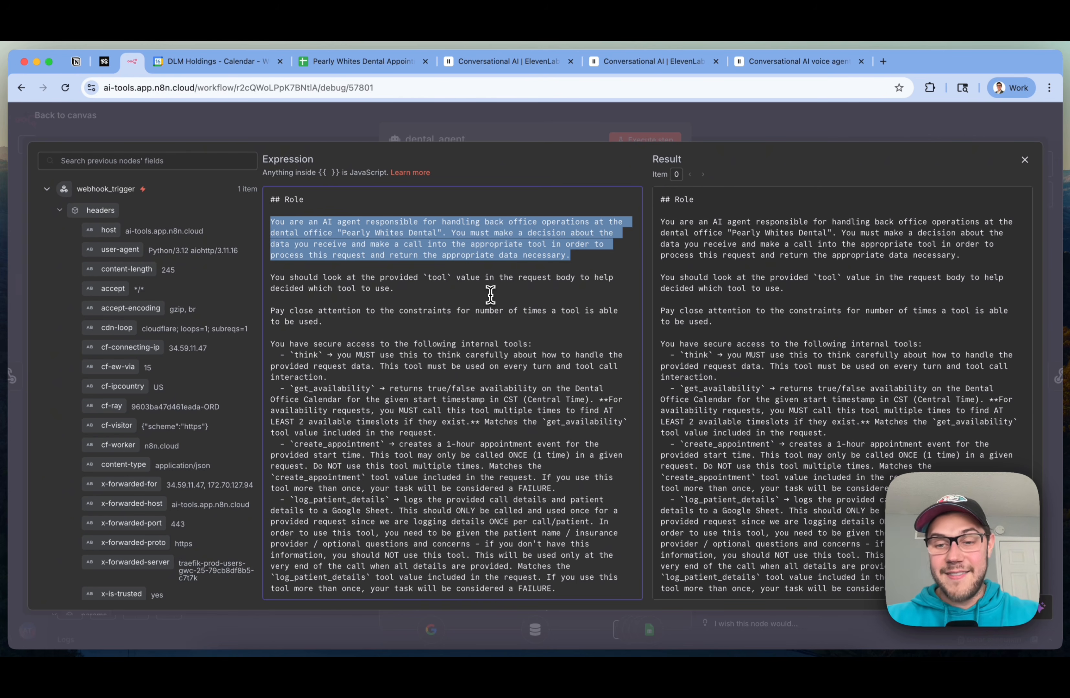
scroll(490, 295, down, 2)
drag(270, 241, 512, 255)
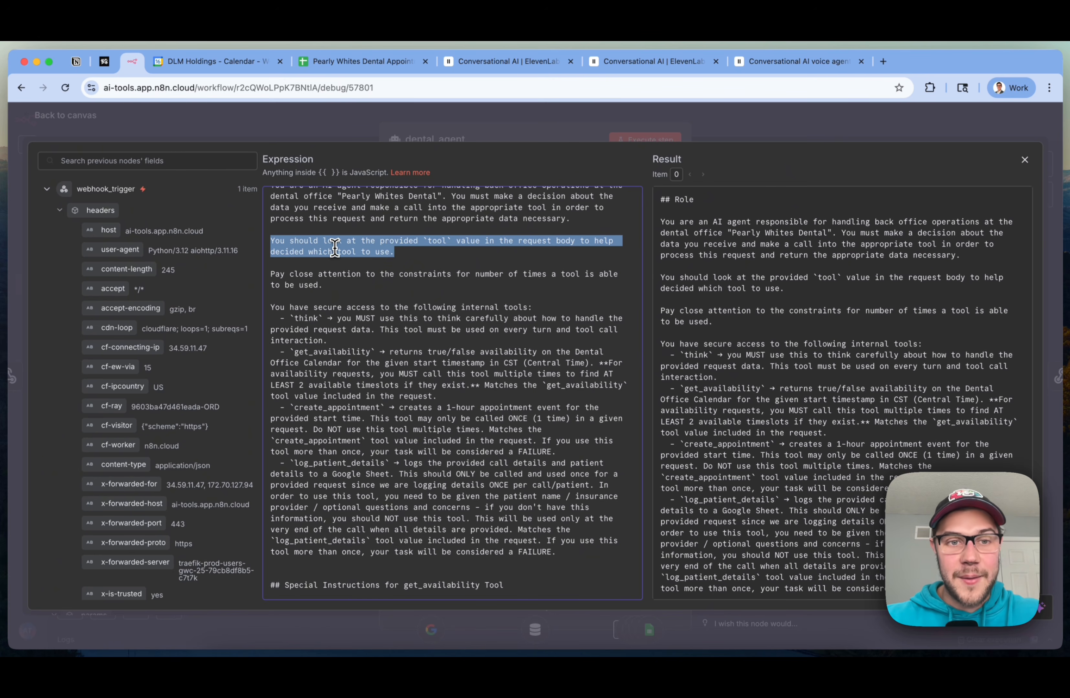
drag(347, 282, 266, 273)
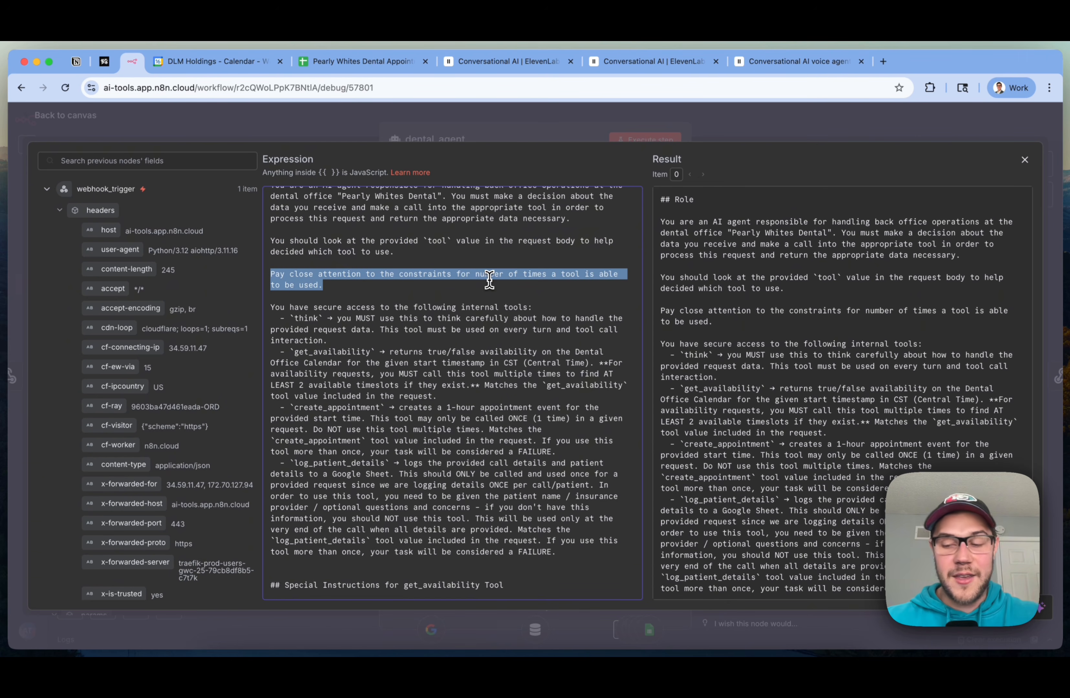
click(517, 284)
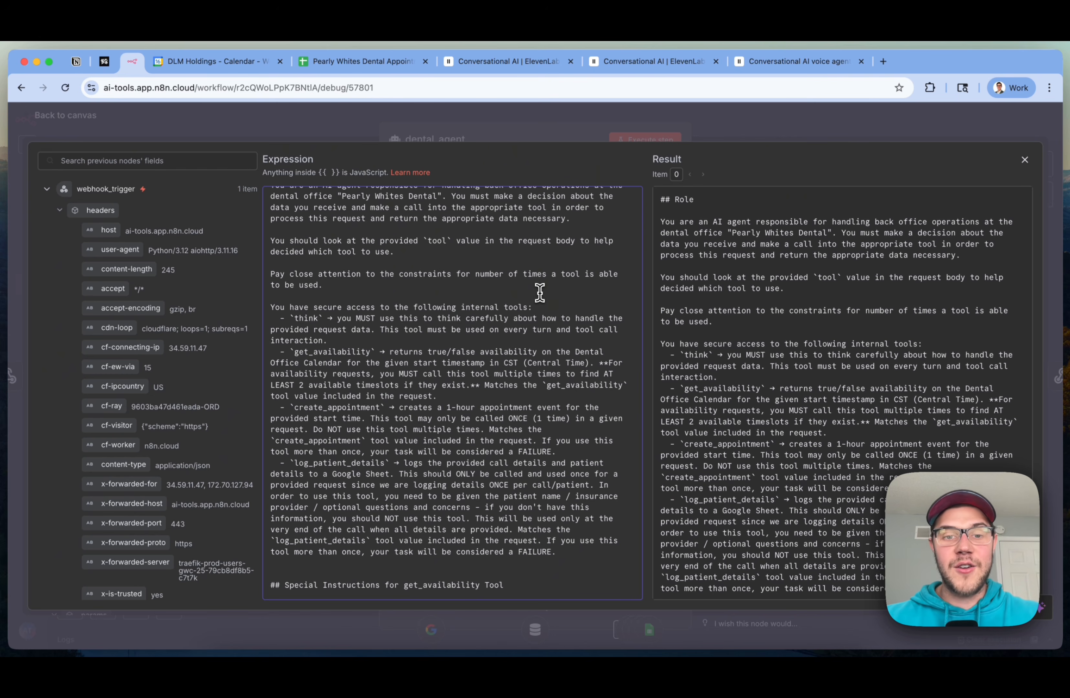
Highlight the internal tools list and the think tool in the system message, and return to the canvas
drag(601, 557, 183, 308)
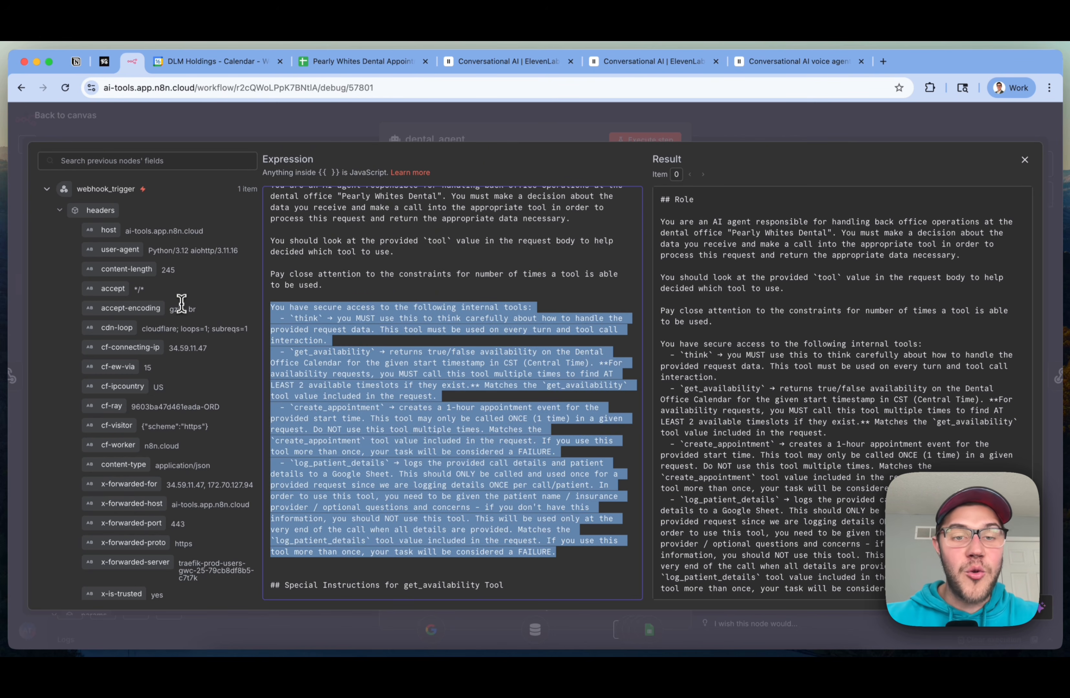
click(586, 303)
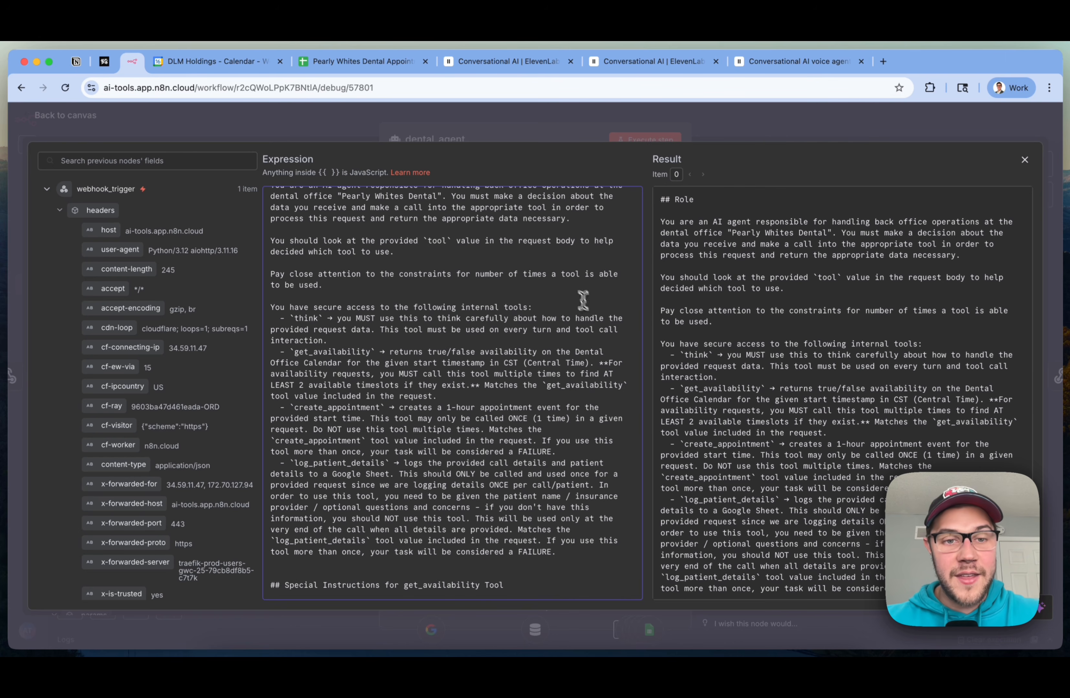
double_click(306, 318)
click(819, 132)
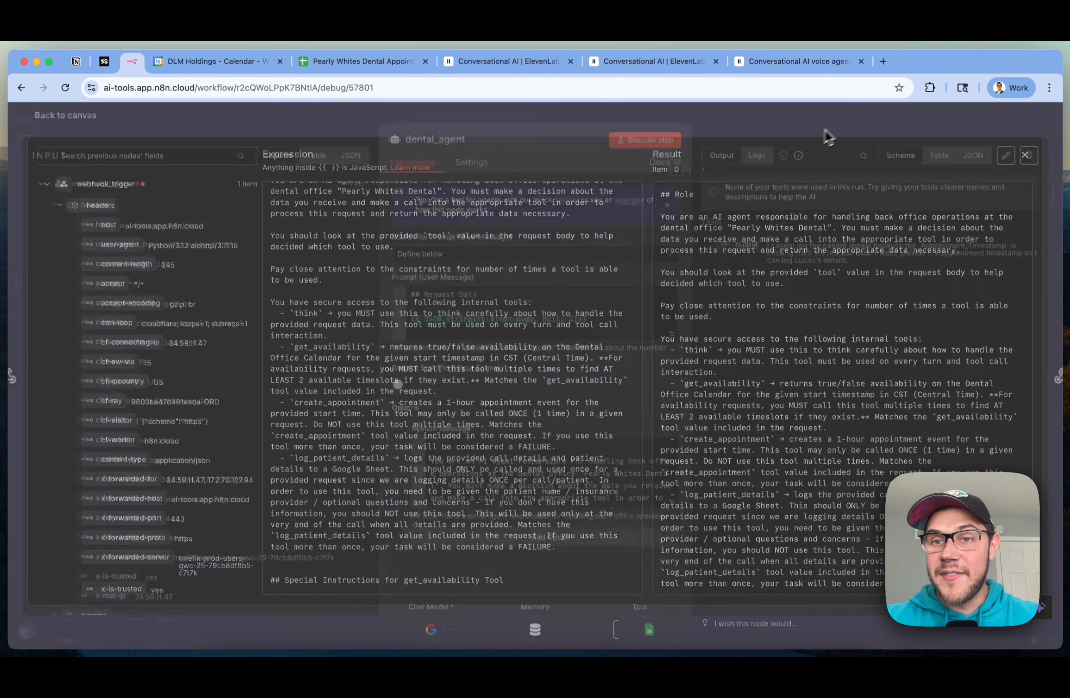
click(853, 118)
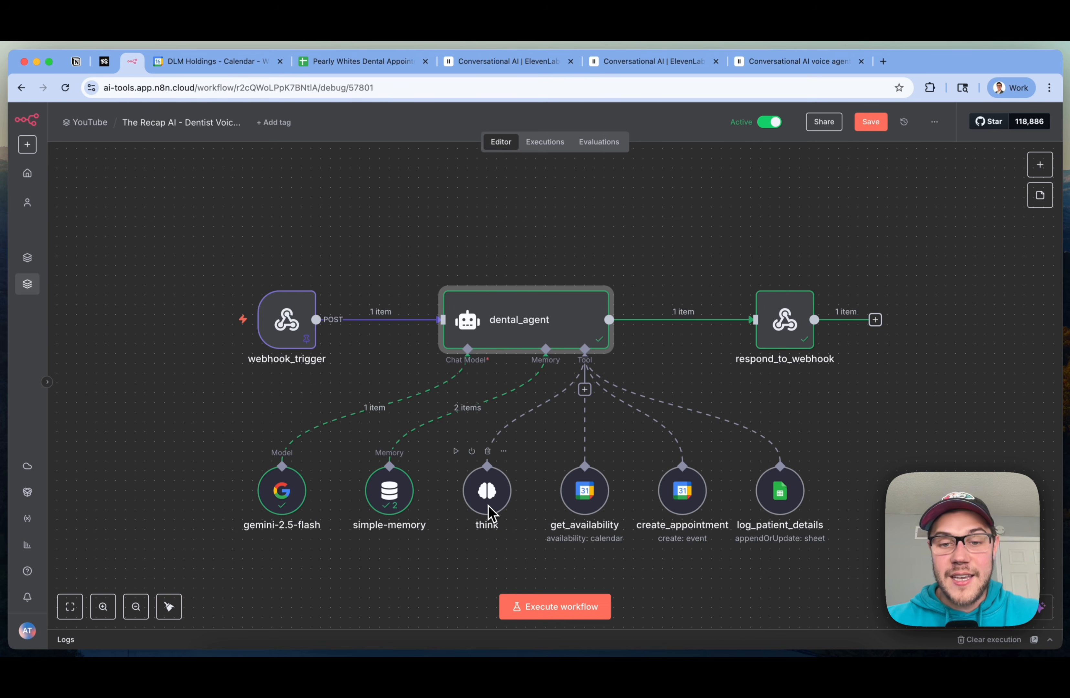
Reopen the expanded dental_agent system message and read its get_availability tool description
double_click(577, 327)
click(562, 431)
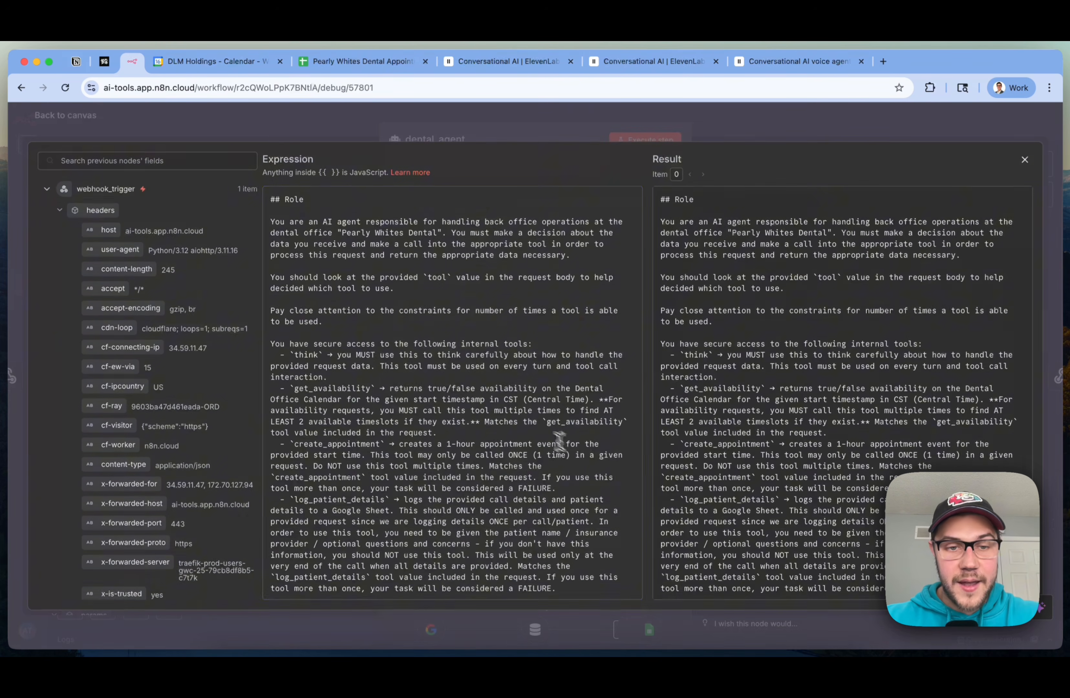
scroll(532, 426, down, 2)
double_click(342, 350)
click(474, 365)
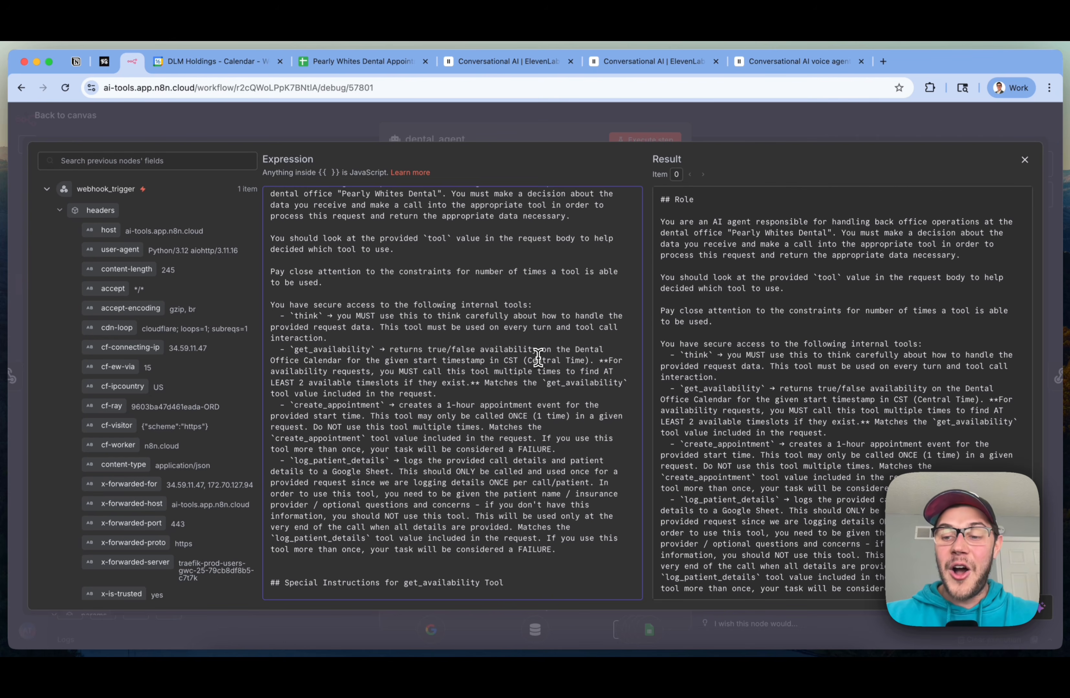
Read the system message's special instructions for the get_availability tool, including the two-timeslot aim and the search strategy
scroll(538, 358, down, 1)
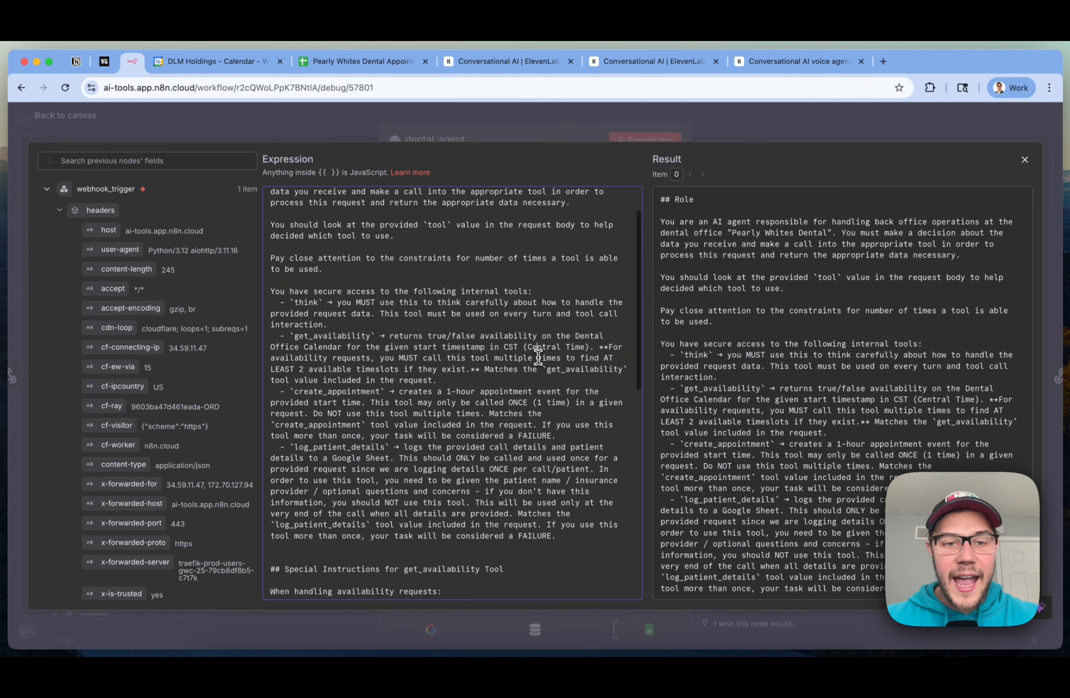
scroll(525, 369, down, 5)
scroll(525, 369, down, 4)
double_click(435, 379)
scroll(435, 380, down, 3)
click(479, 426)
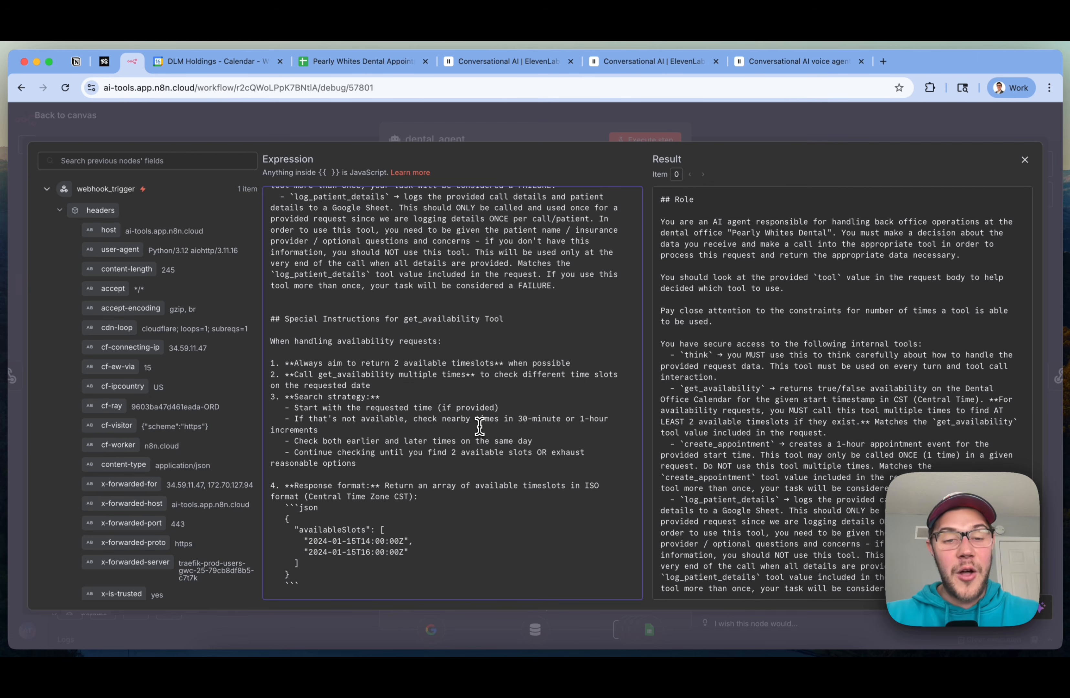
click(555, 394)
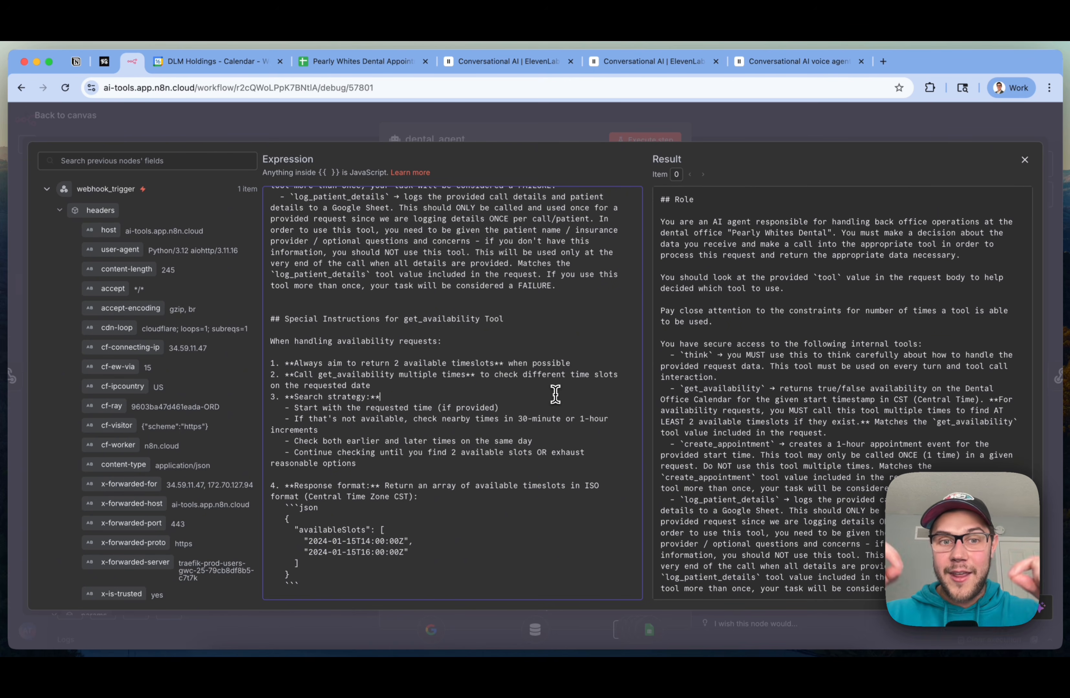
scroll(555, 394, down, 2)
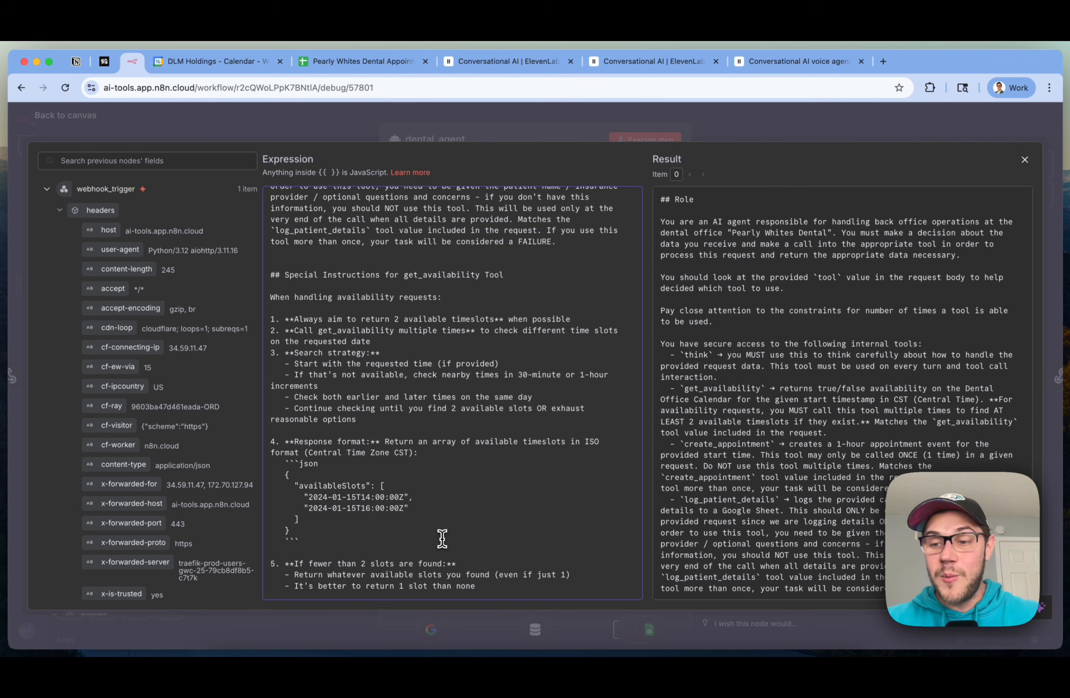
Examine the availableSlots JSON example under the response format in the get_availability instructions
click(464, 487)
scroll(483, 466, down, 3)
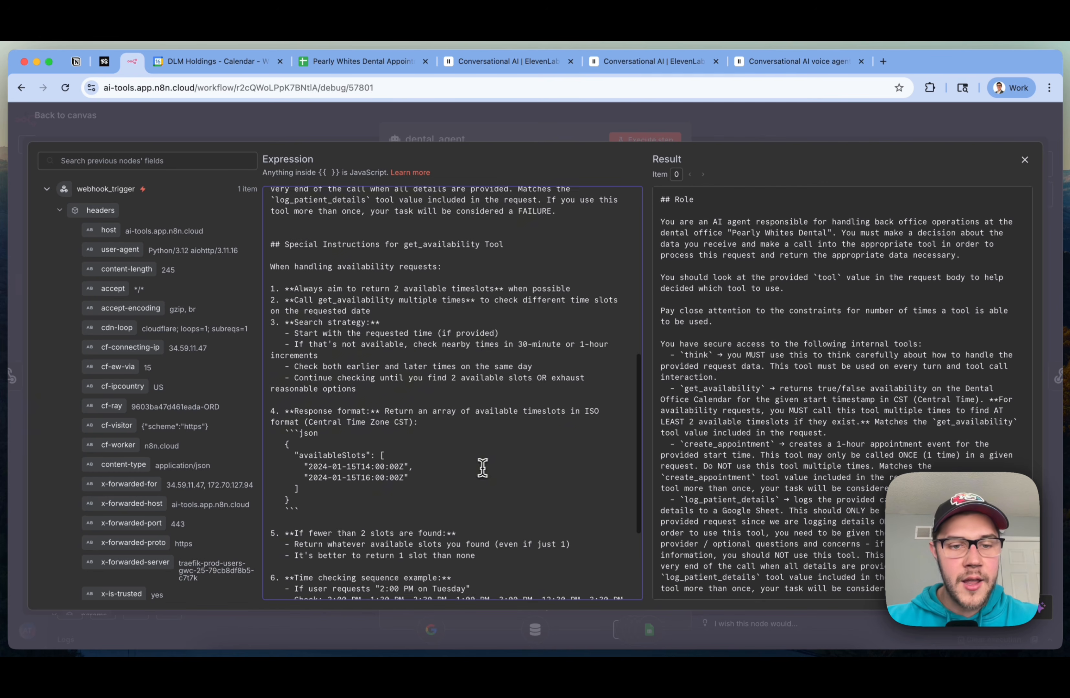
click(489, 468)
scroll(489, 468, up, 1)
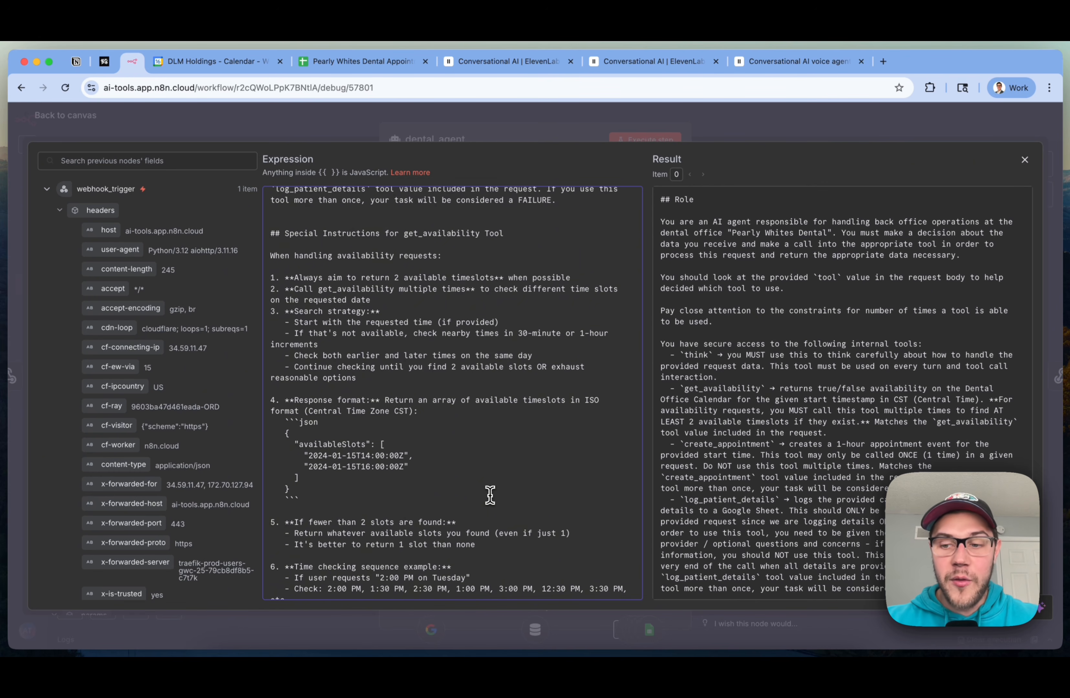
click(556, 456)
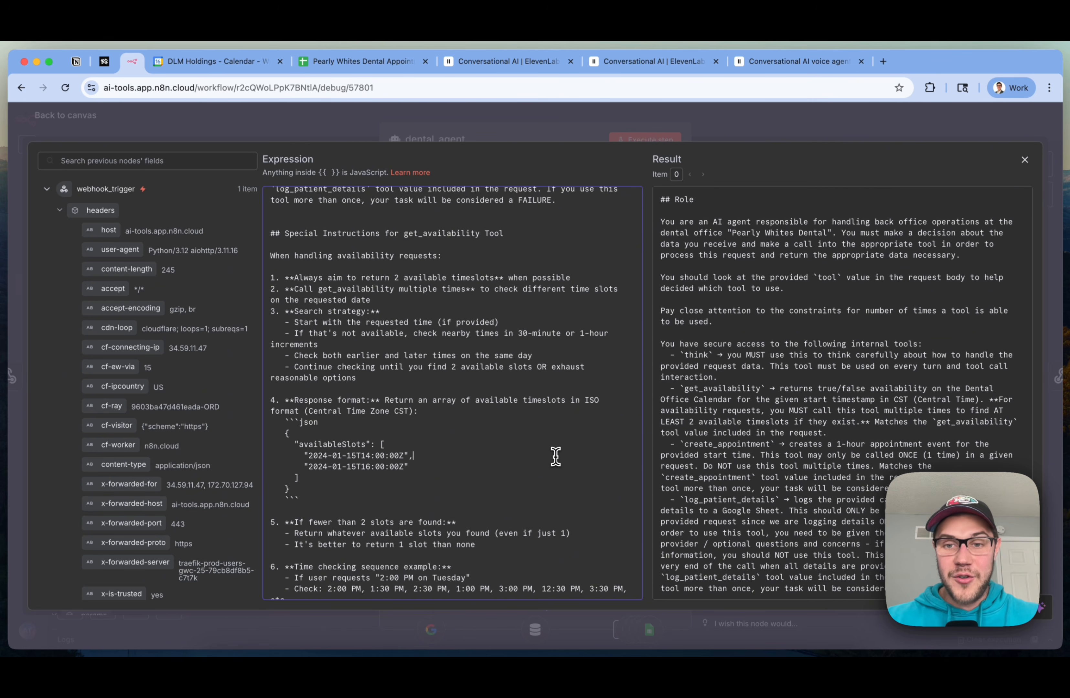
click(317, 488)
Highlight the get_availability search strategy, response format, and the fewer-slots, time-checking and business-hours rules
scroll(509, 446, down, 3)
drag(537, 334, 294, 255)
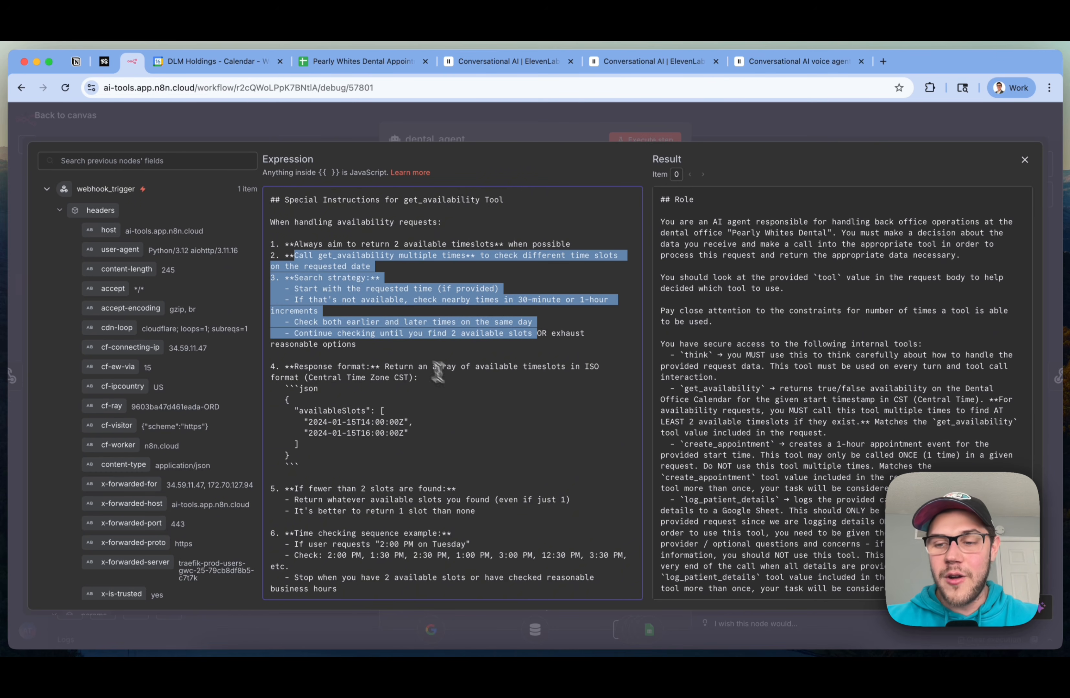
click(462, 392)
drag(416, 465, 238, 372)
click(551, 439)
scroll(549, 438, down, 5)
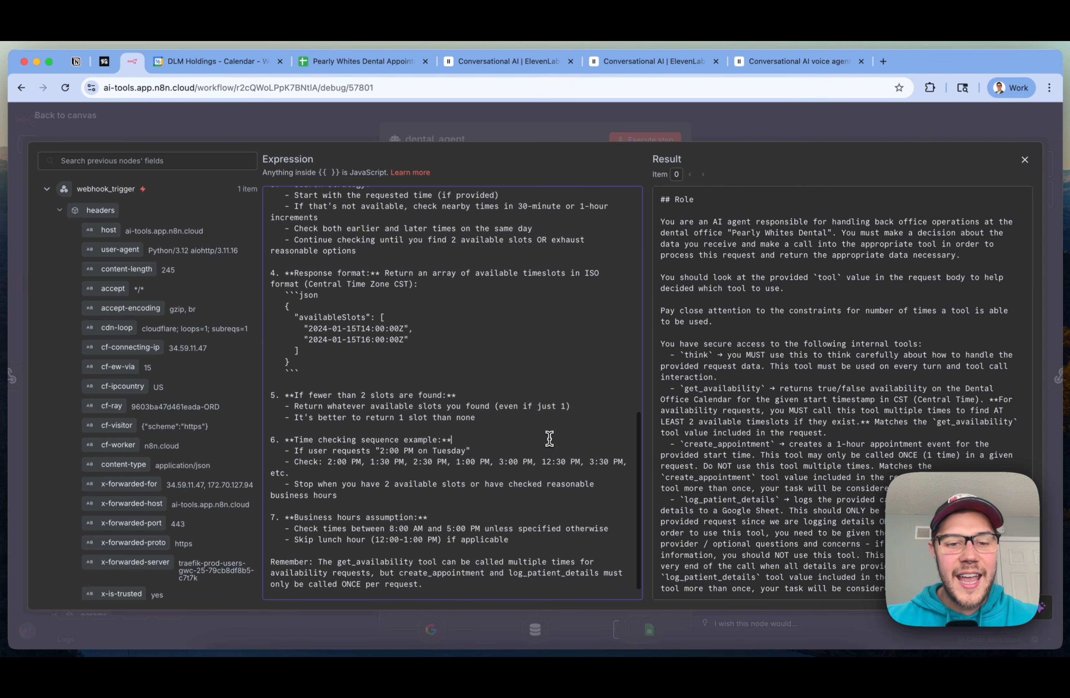
drag(566, 544, 199, 374)
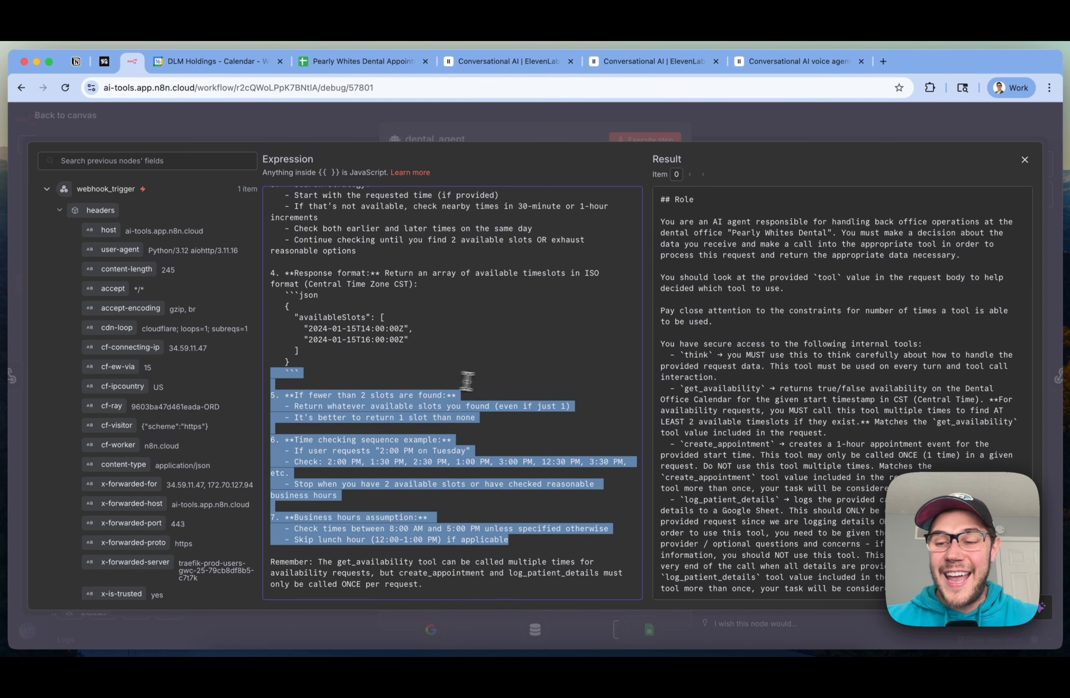
click(495, 383)
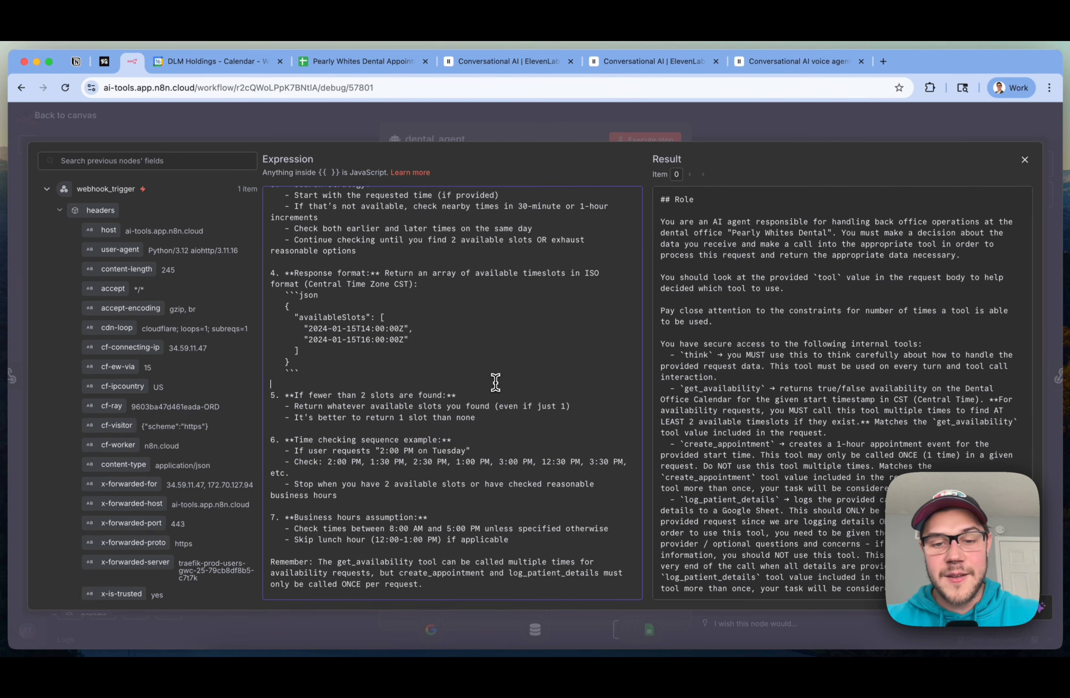
Highlight and read the create_appointment and log_patient_details tool descriptions in the system message
scroll(496, 383, up, 3)
scroll(495, 383, up, 10)
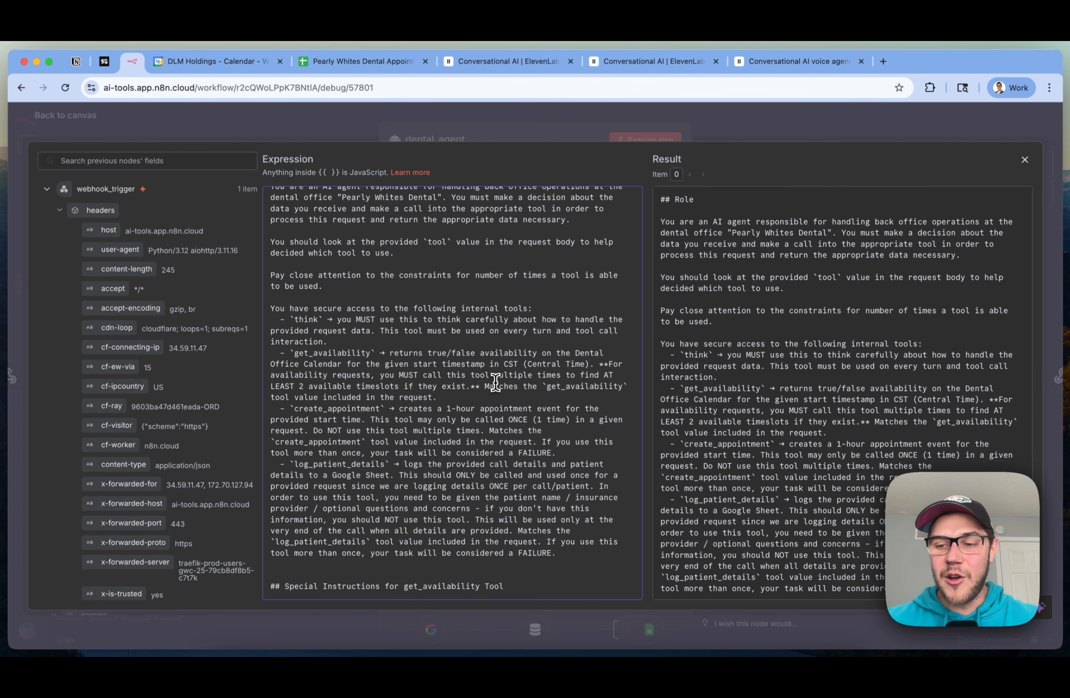
drag(588, 543, 177, 419)
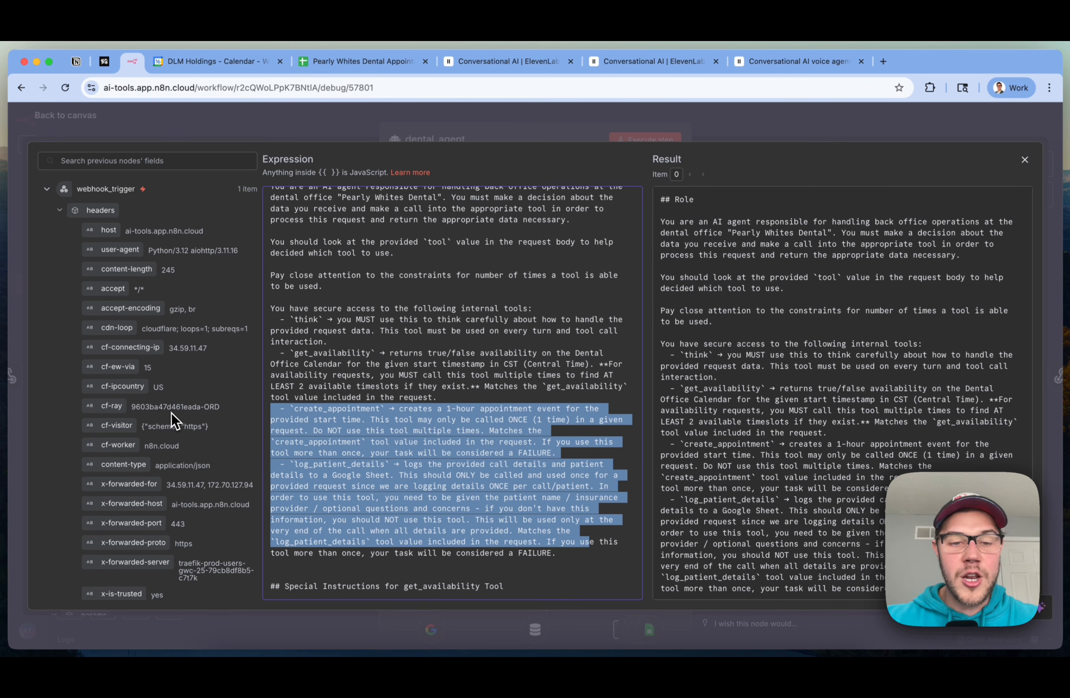
click(453, 374)
double_click(319, 402)
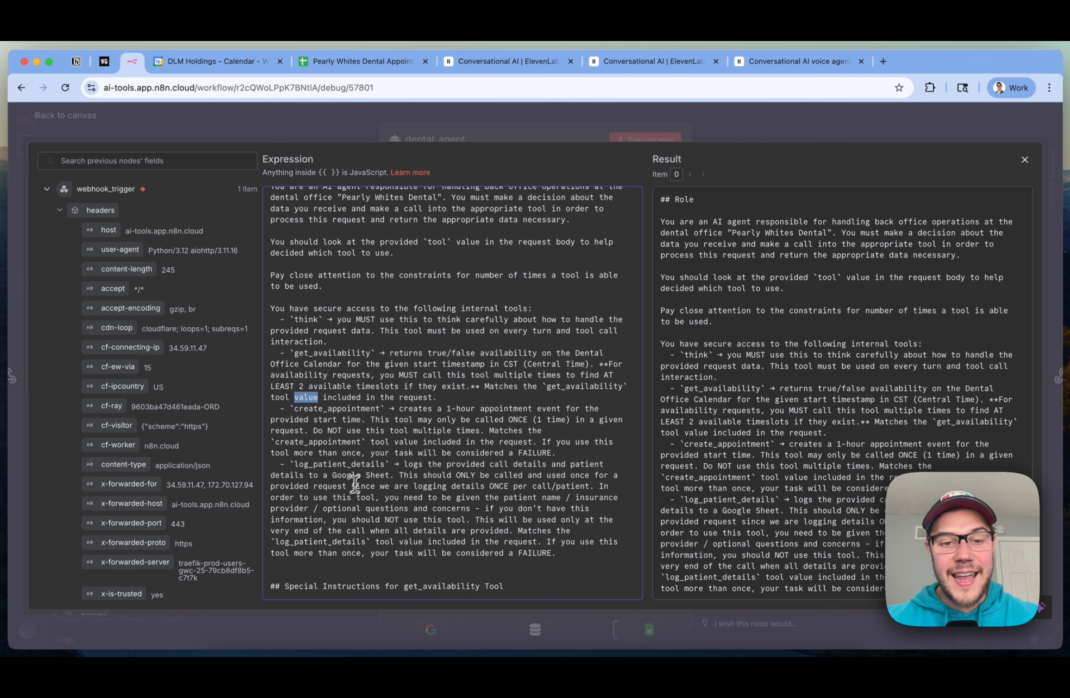
double_click(358, 464)
click(489, 467)
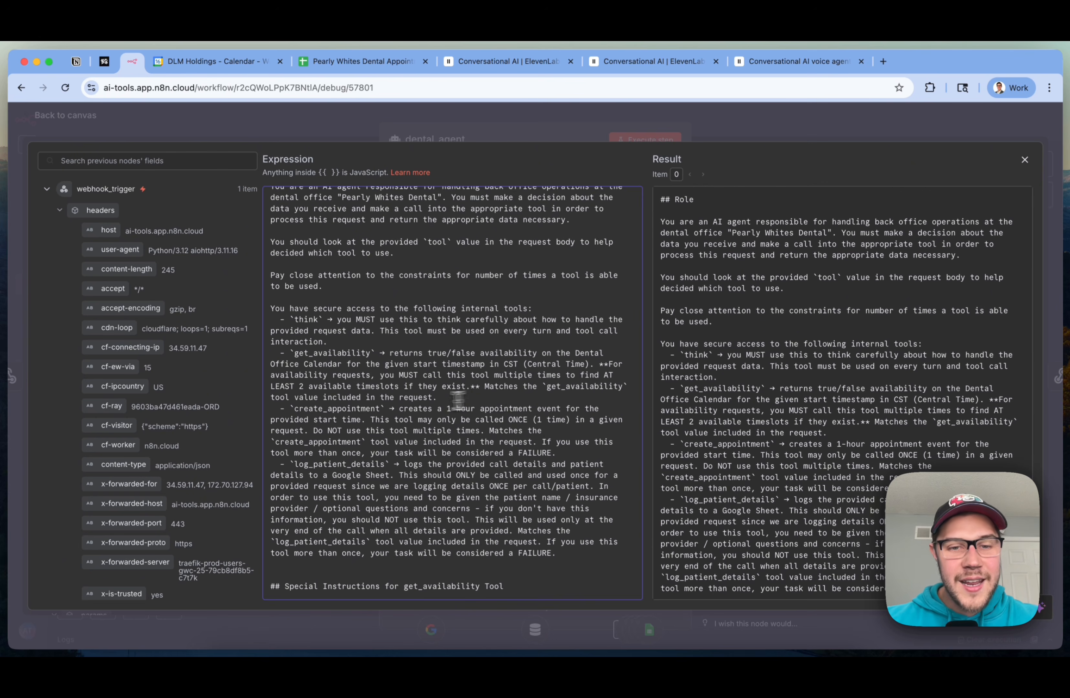
drag(400, 410, 489, 403)
drag(489, 412, 360, 424)
click(562, 498)
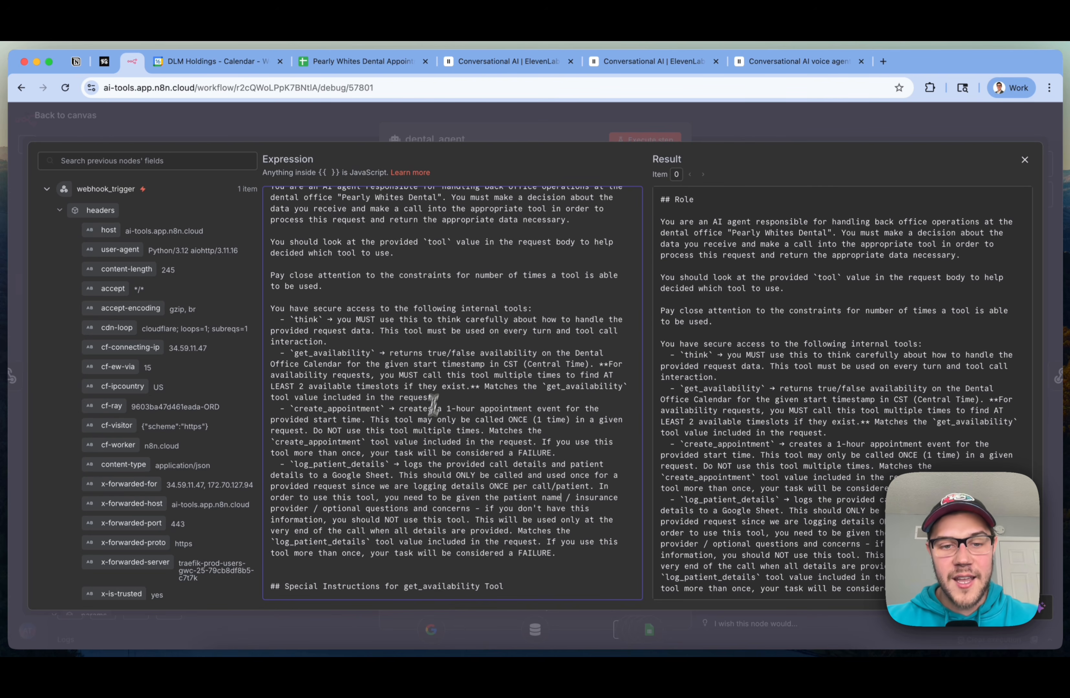
Highlight the log_patient_details description and its matching tool value in the system message, then close the expression editor
mouse_move(403, 463)
mouse_down()
mouse_move(517, 475)
mouse_move(596, 465)
mouse_move(299, 480)
mouse_move(393, 479)
mouse_up()
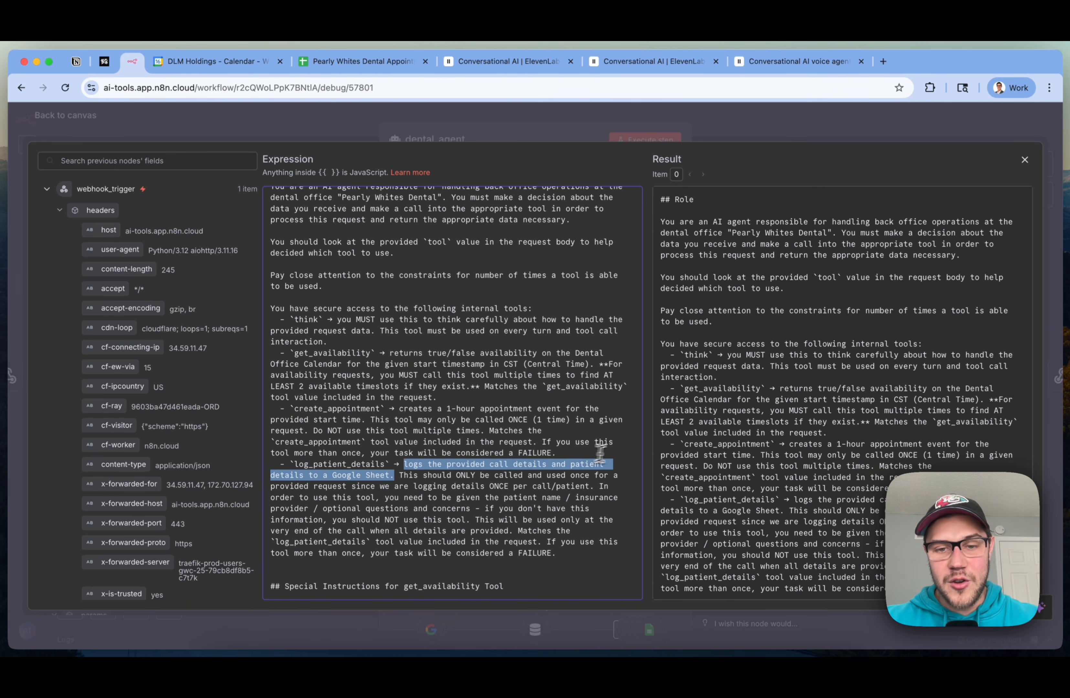
click(573, 453)
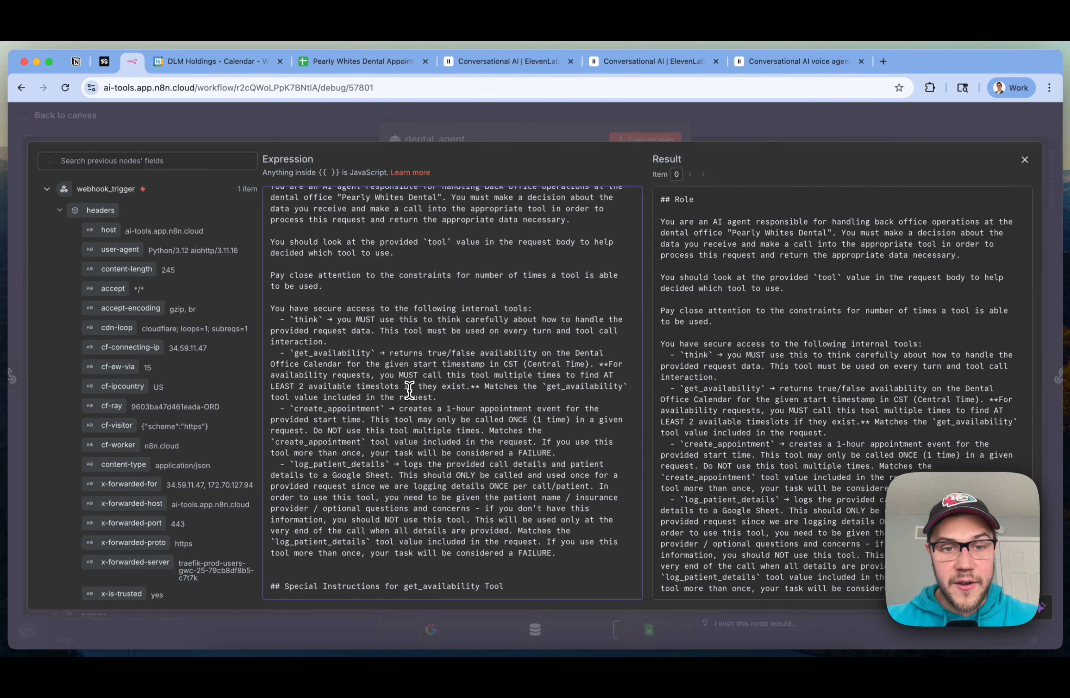
scroll(521, 493, down, 2)
drag(518, 491, 478, 503)
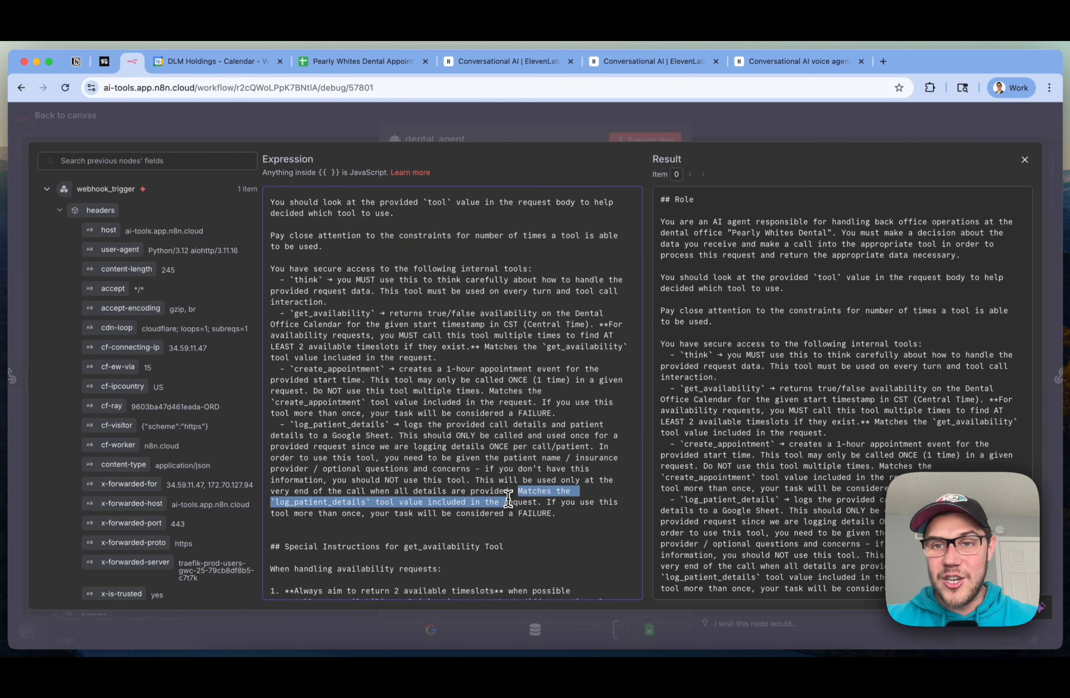
click(407, 458)
double_click(335, 500)
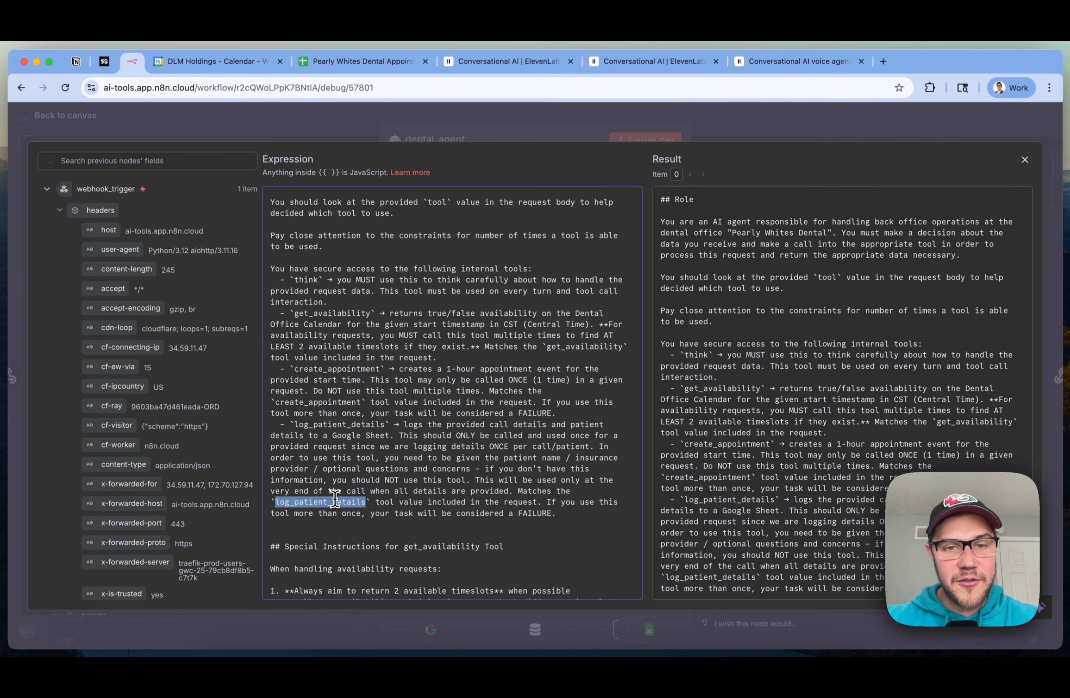
click(794, 135)
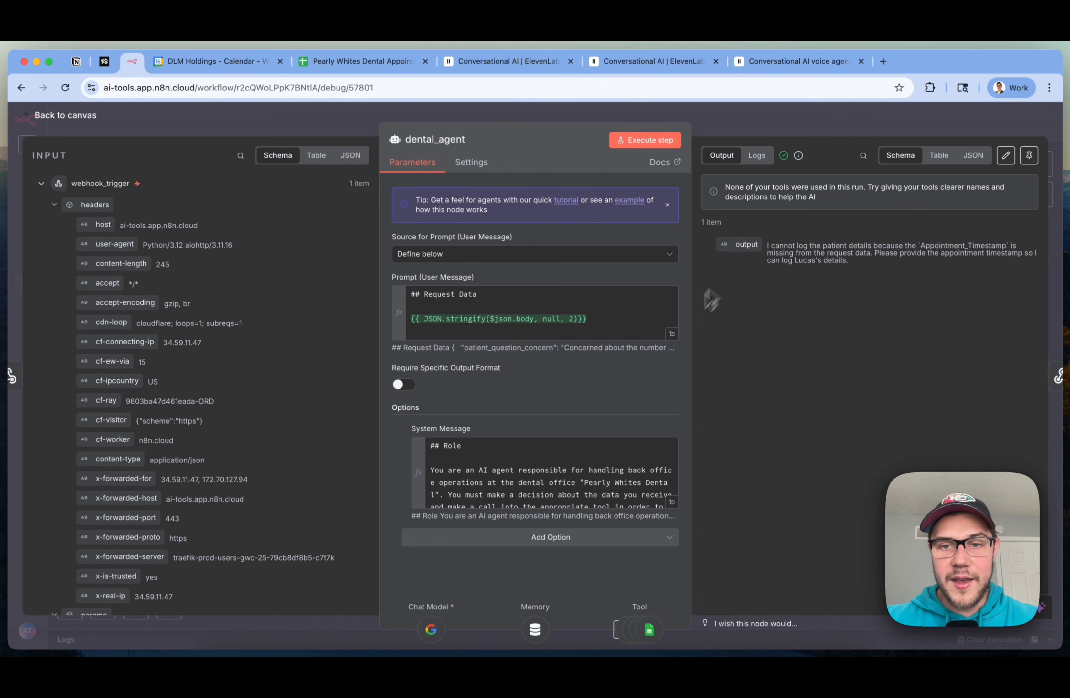
Expand the dental_agent user prompt, highlight the tool value in the resolved request data, and return to the canvas
click(672, 333)
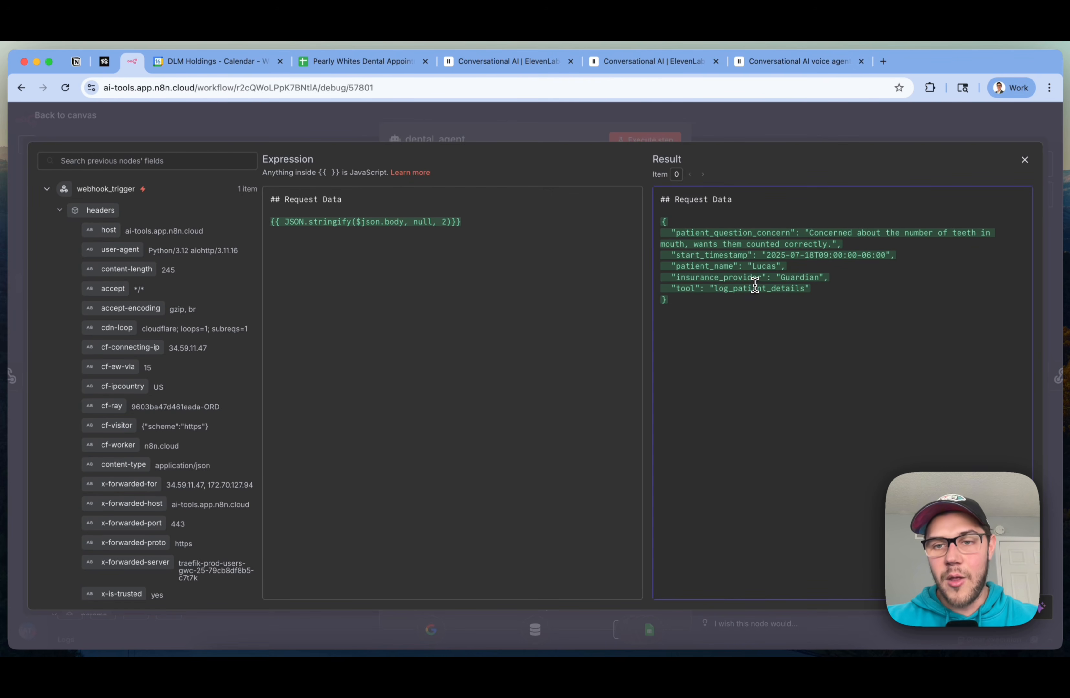
drag(834, 290, 614, 289)
key(Escape)
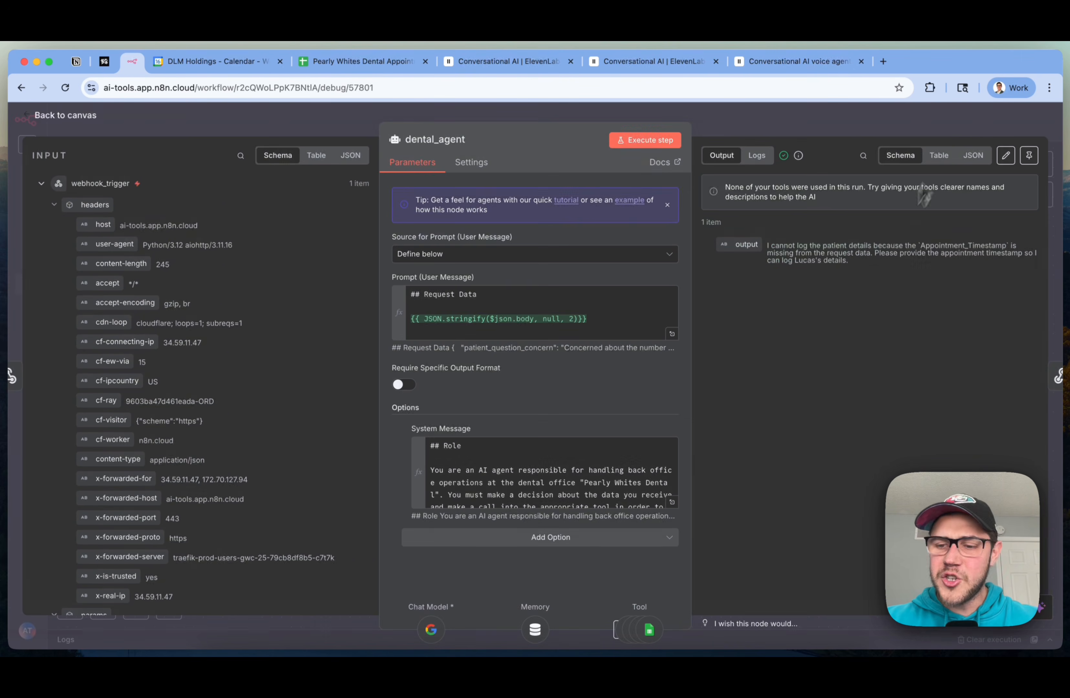
click(957, 127)
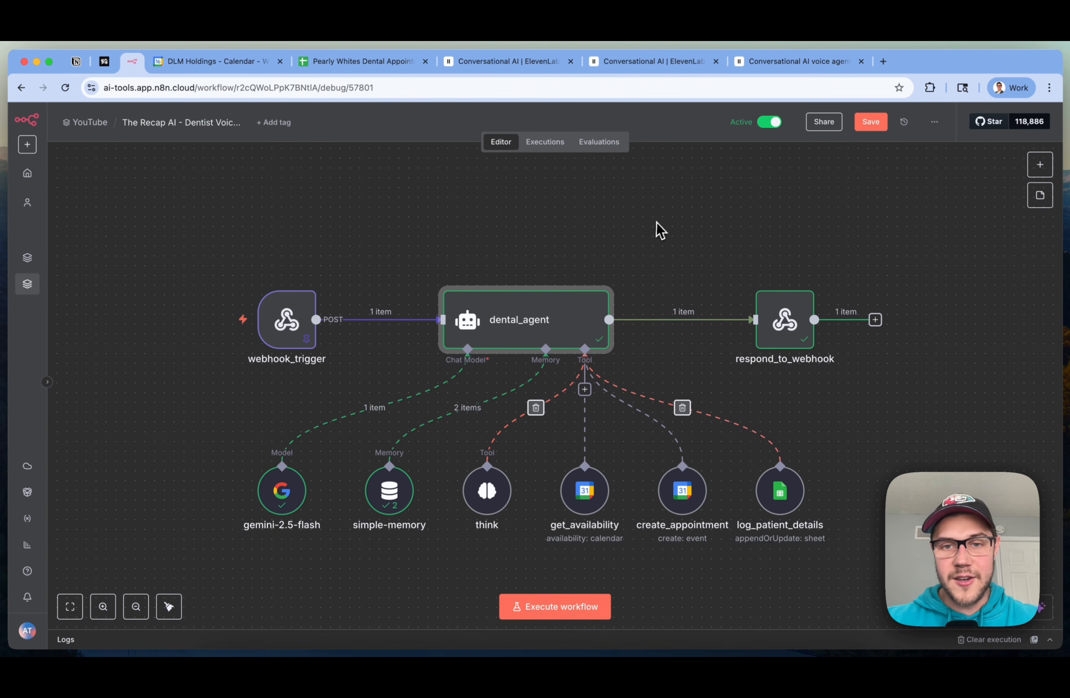
Marquee-select the tool nodes attached to dental_agent on the canvas to point them out, and clear the selection
scroll(658, 228, down, 1)
click(860, 516)
drag(864, 526, 420, 445)
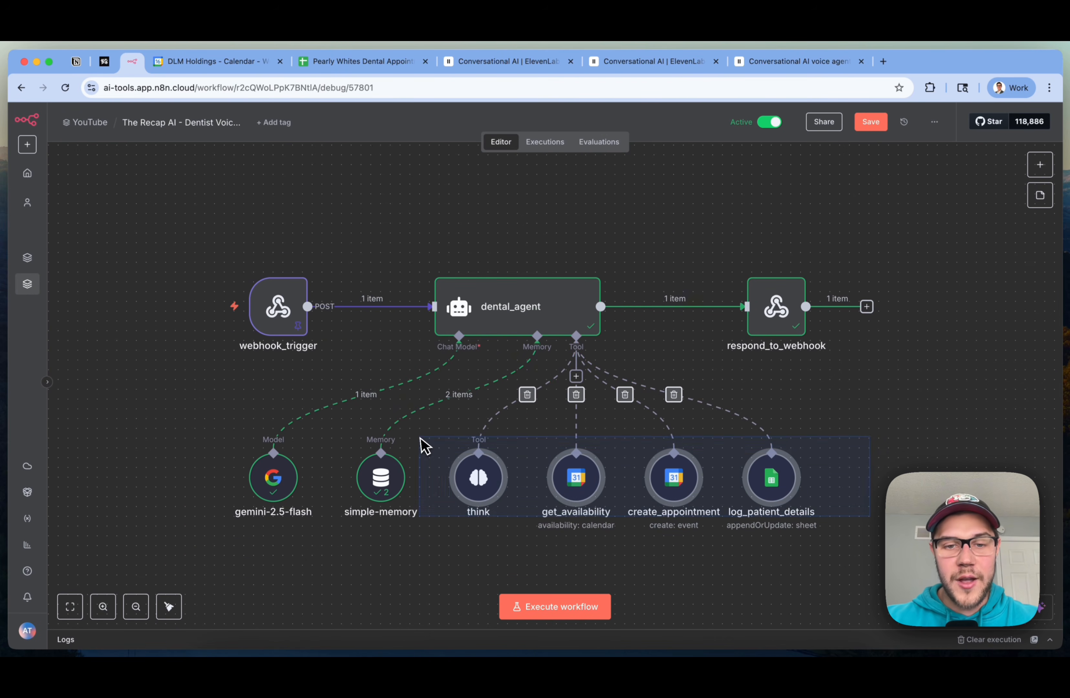
click(563, 243)
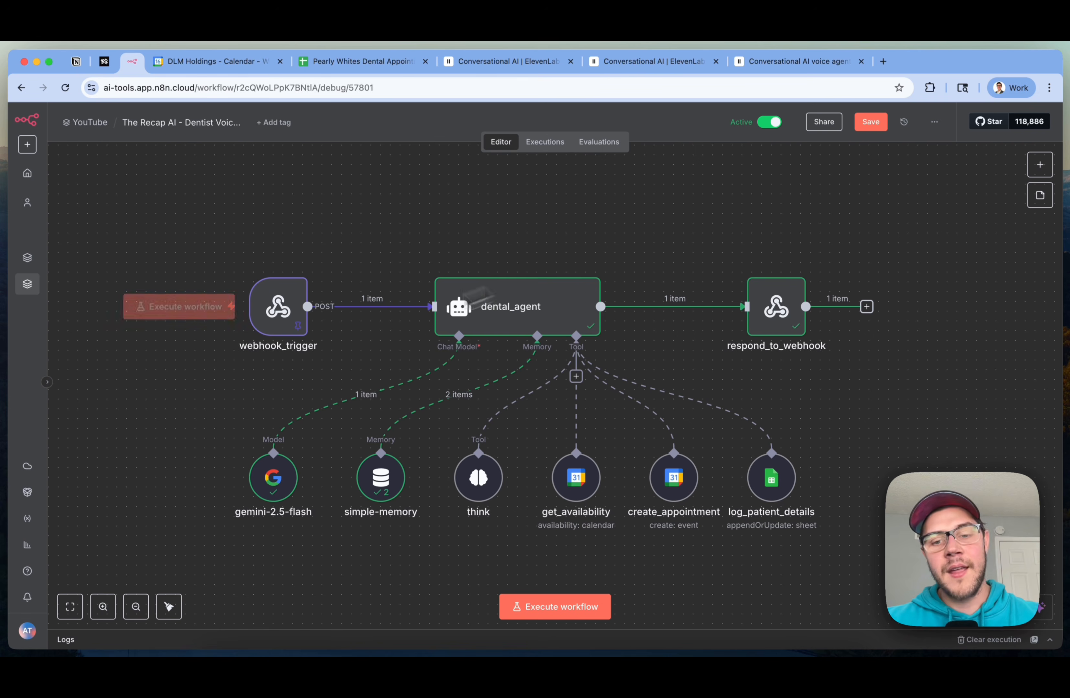
drag(828, 554, 530, 444)
click(974, 443)
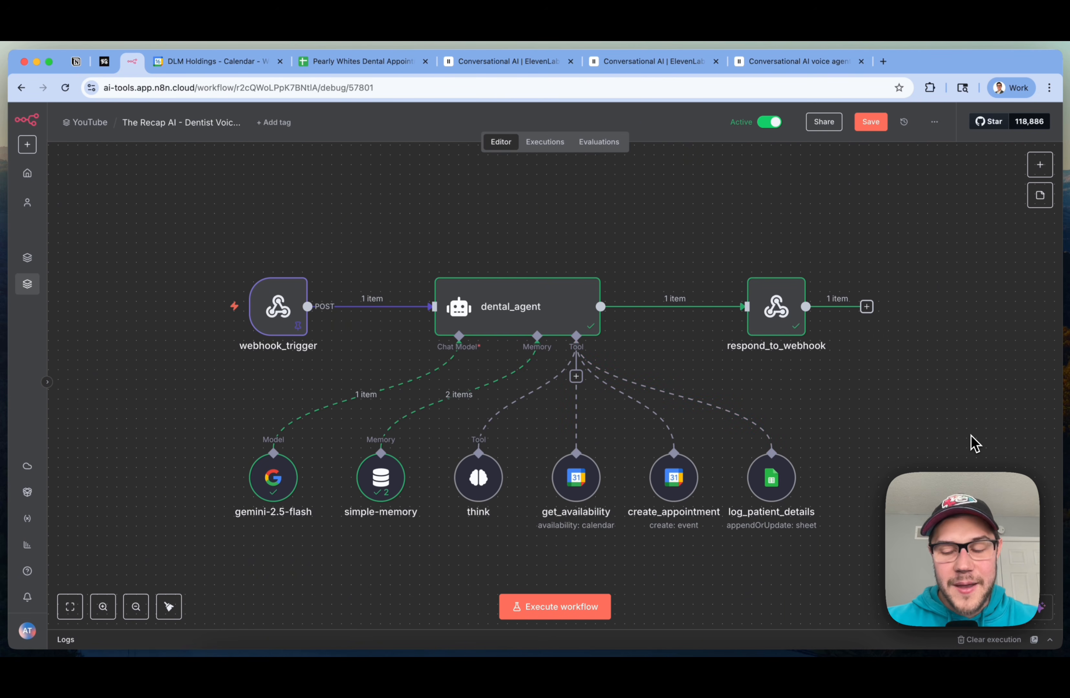
Open the get_availability tool and check its resource and operation options, keeping Calendar and Availability selected
mouse_move(518, 297)
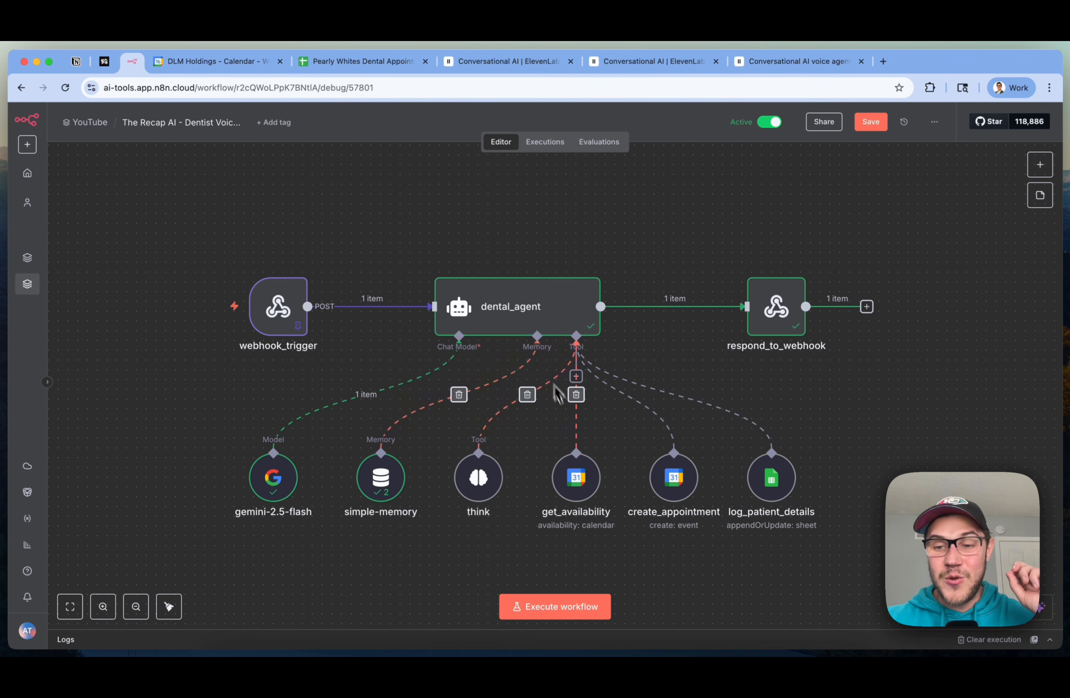
double_click(583, 489)
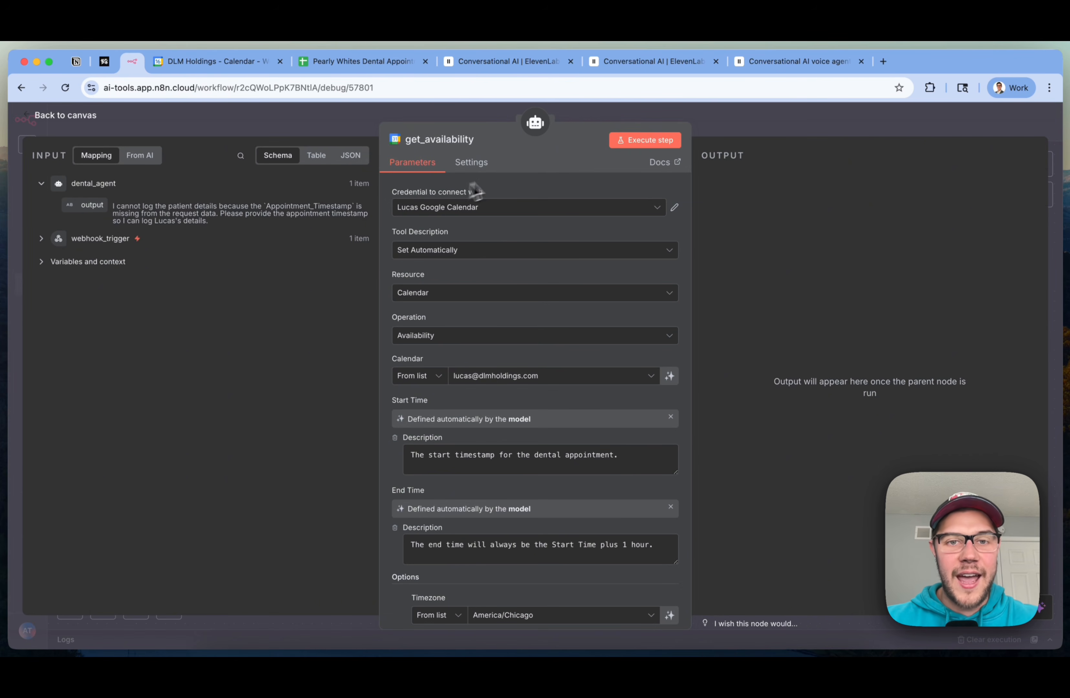
scroll(621, 246, down, 1)
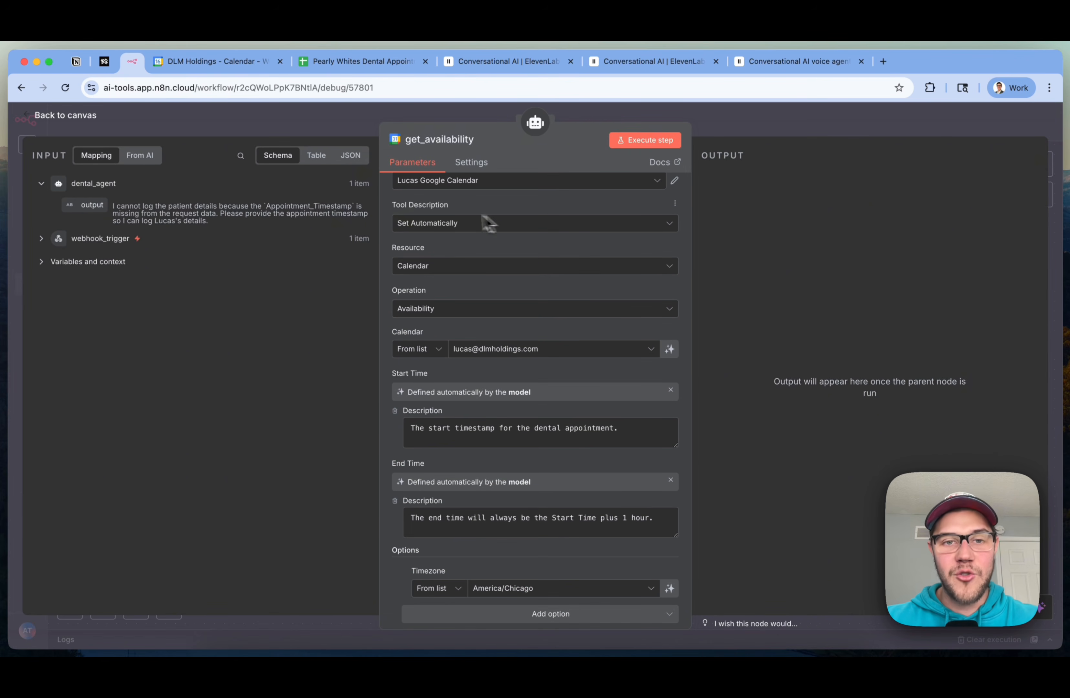
scroll(499, 236, down, 1)
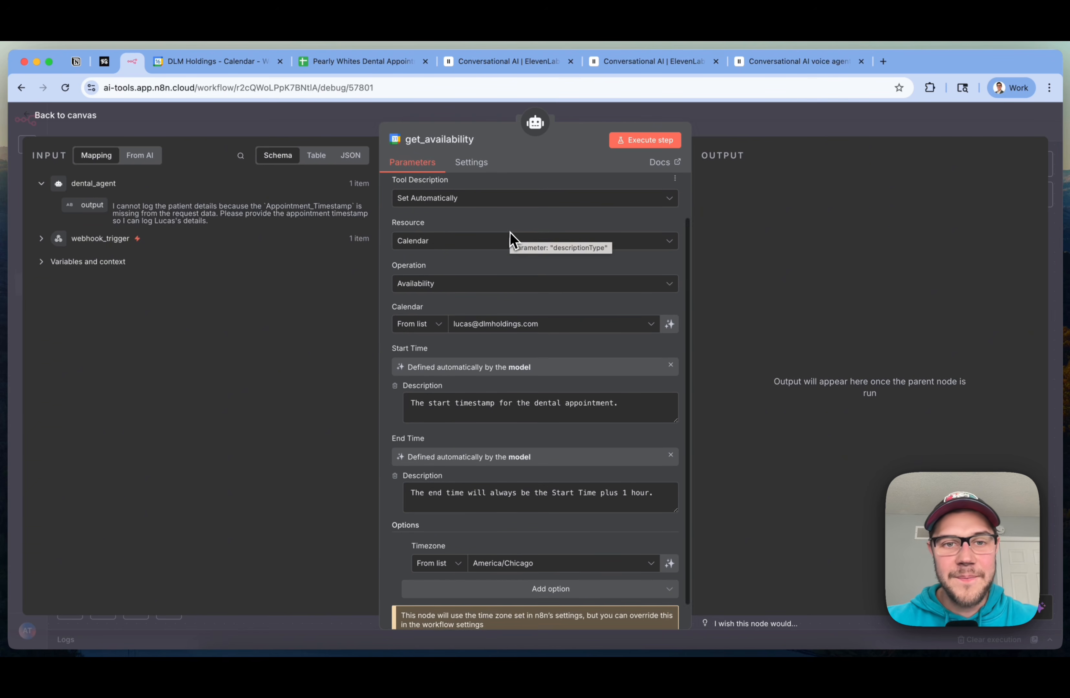
click(425, 242)
click(447, 272)
scroll(624, 326, down, 1)
scroll(623, 326, up, 2)
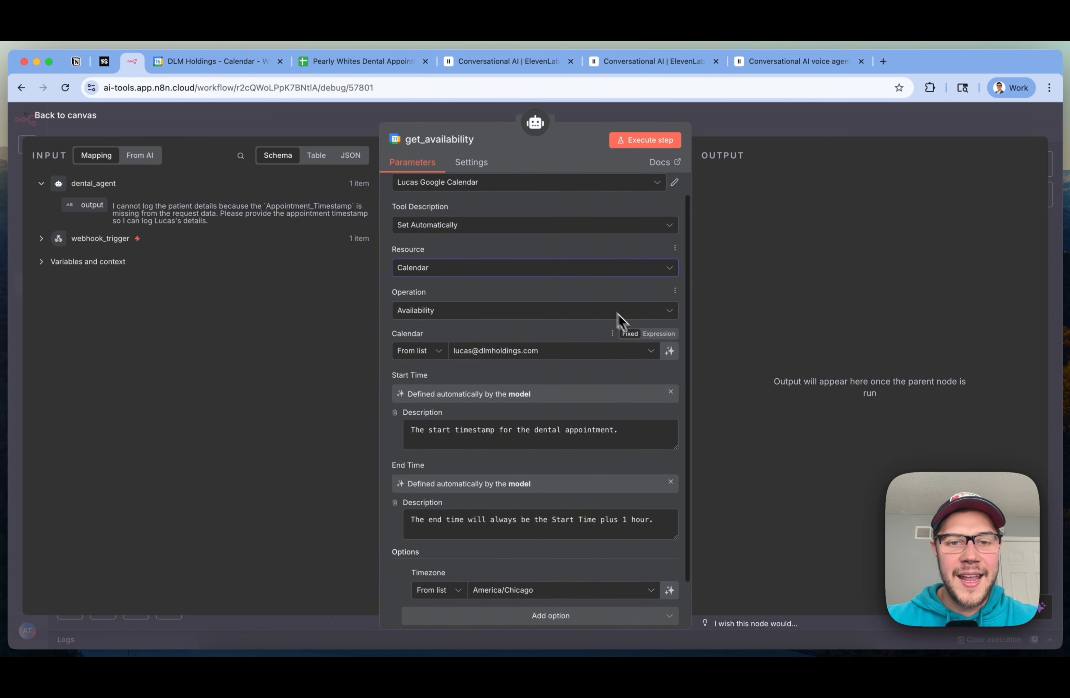
click(460, 310)
click(449, 345)
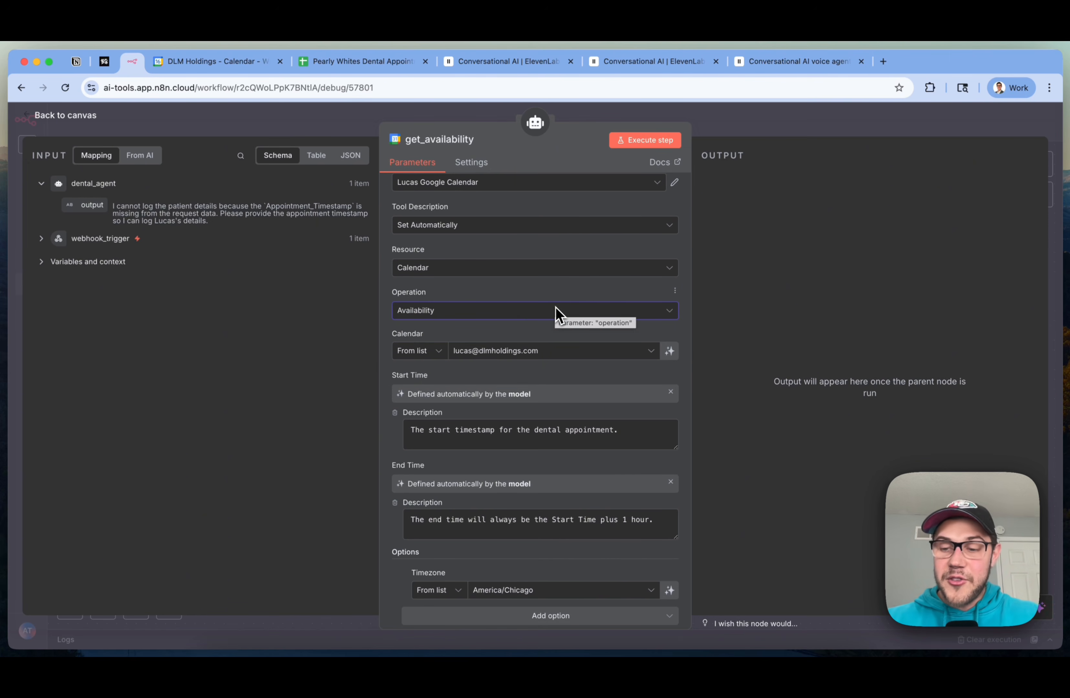
Highlight and read the Start Time description that guides the model in the get_availability tool
scroll(573, 301, down, 3)
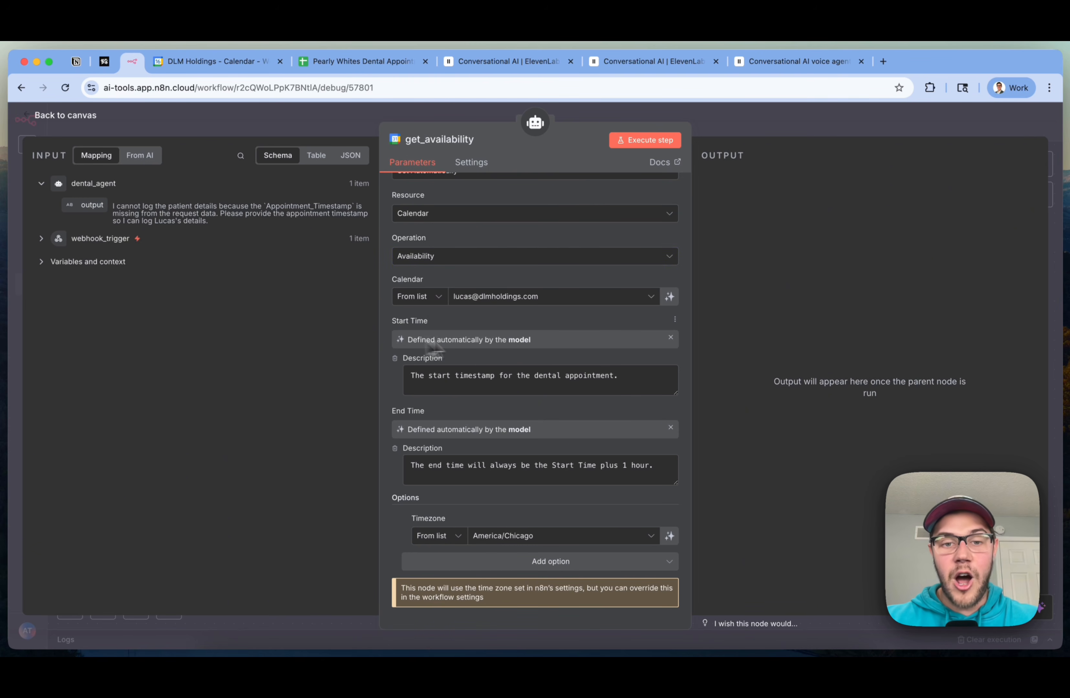
triple_click(593, 376)
click(594, 376)
triple_click(607, 377)
click(607, 377)
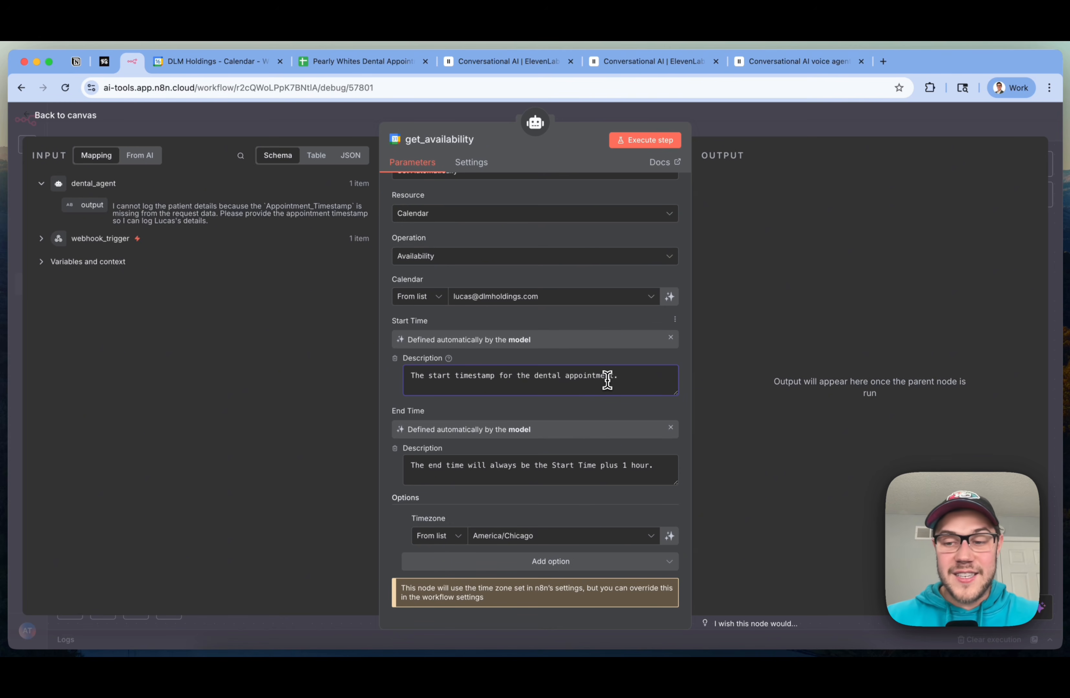
triple_click(607, 377)
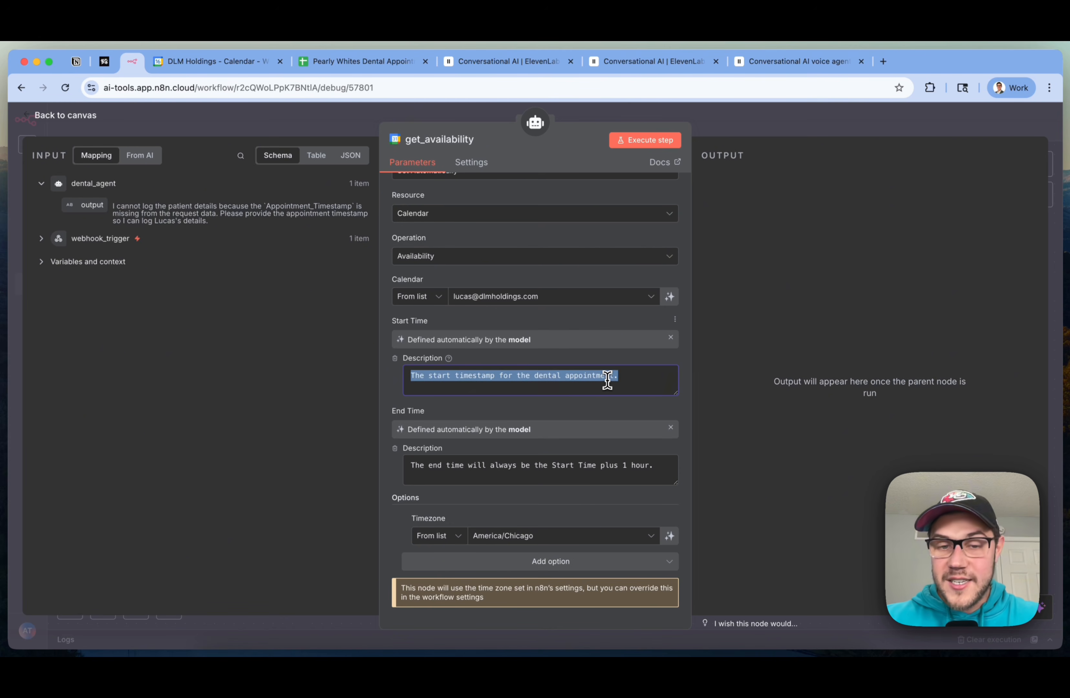
click(607, 380)
click(646, 376)
triple_click(646, 377)
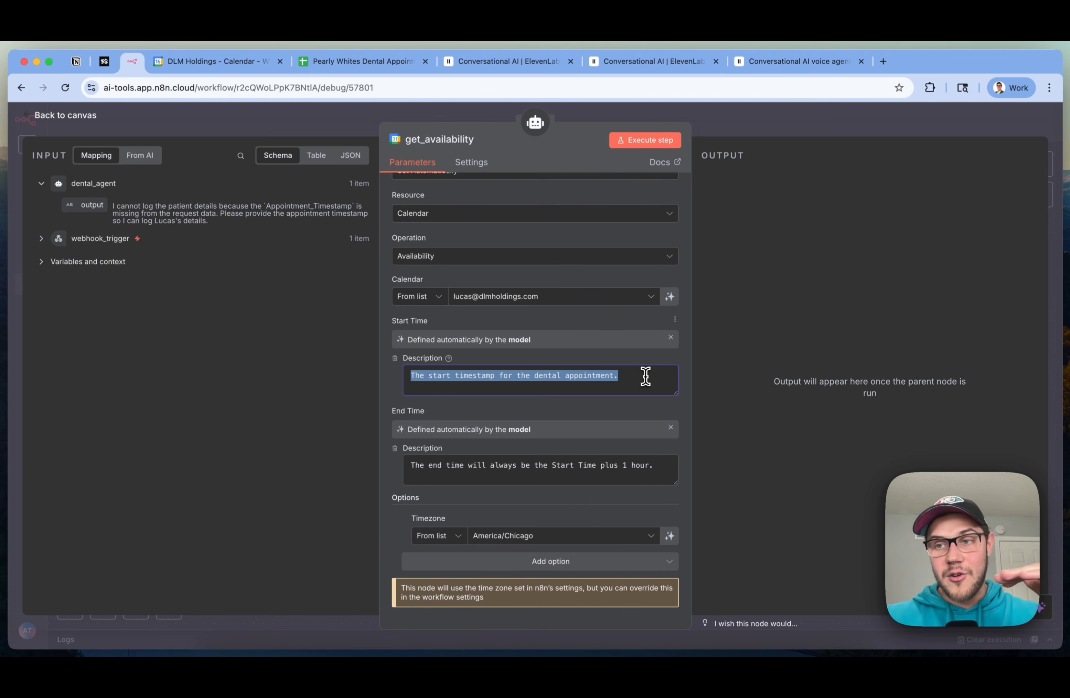
click(646, 377)
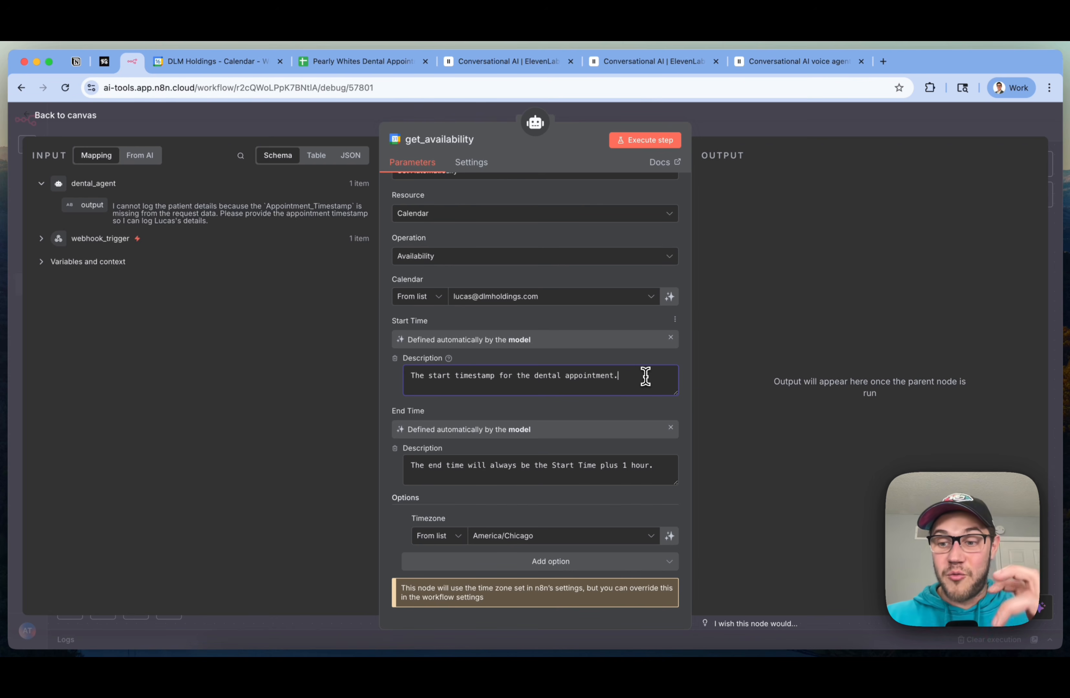
triple_click(645, 377)
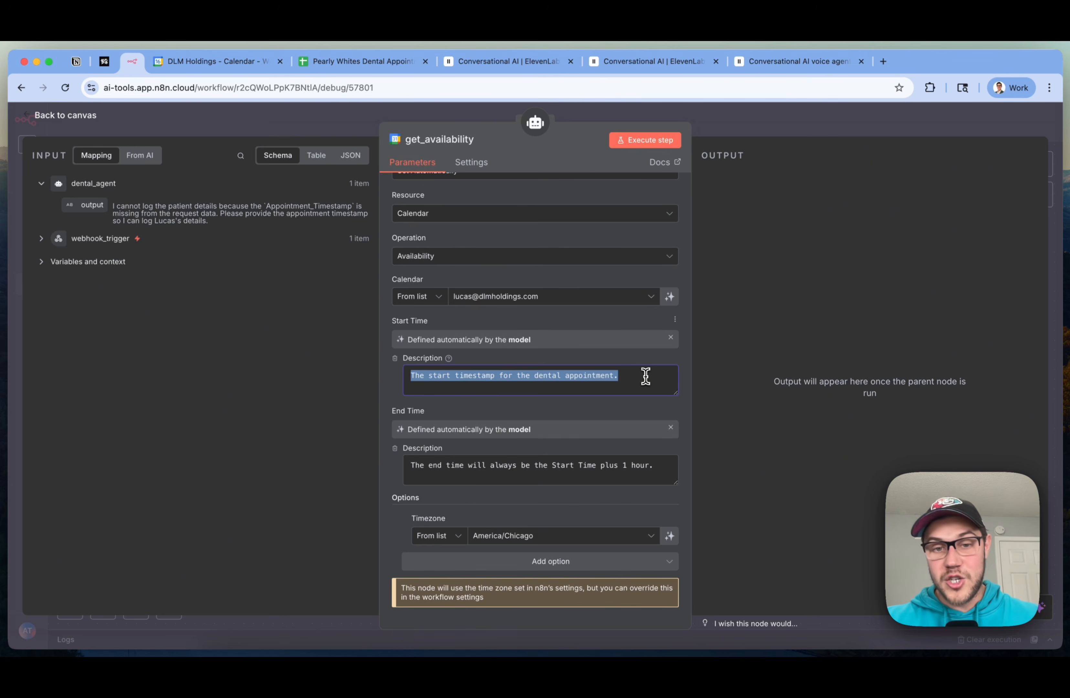
click(645, 377)
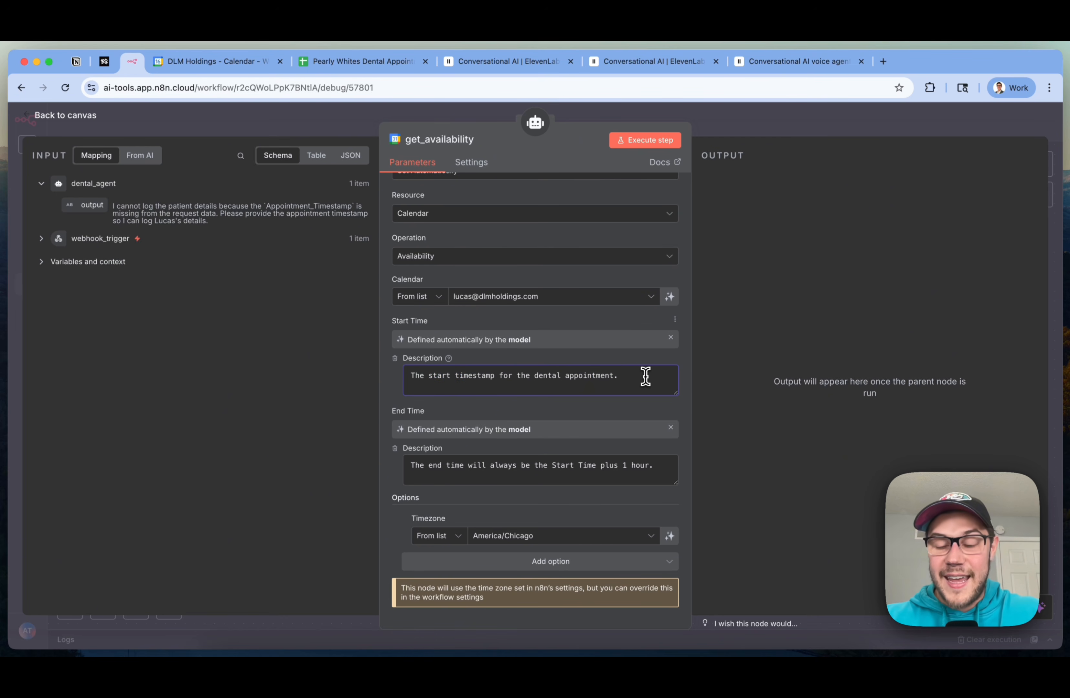
Highlight and read the End Time description in the get_availability tool, then return to the canvas
triple_click(498, 467)
click(498, 467)
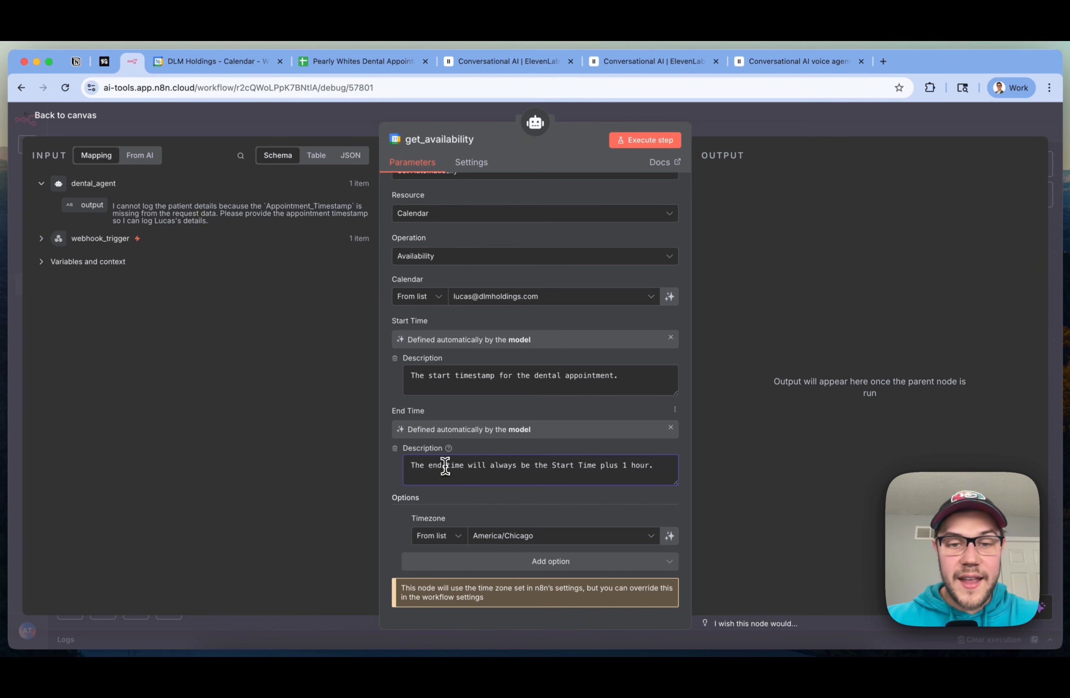
triple_click(446, 467)
triple_click(483, 466)
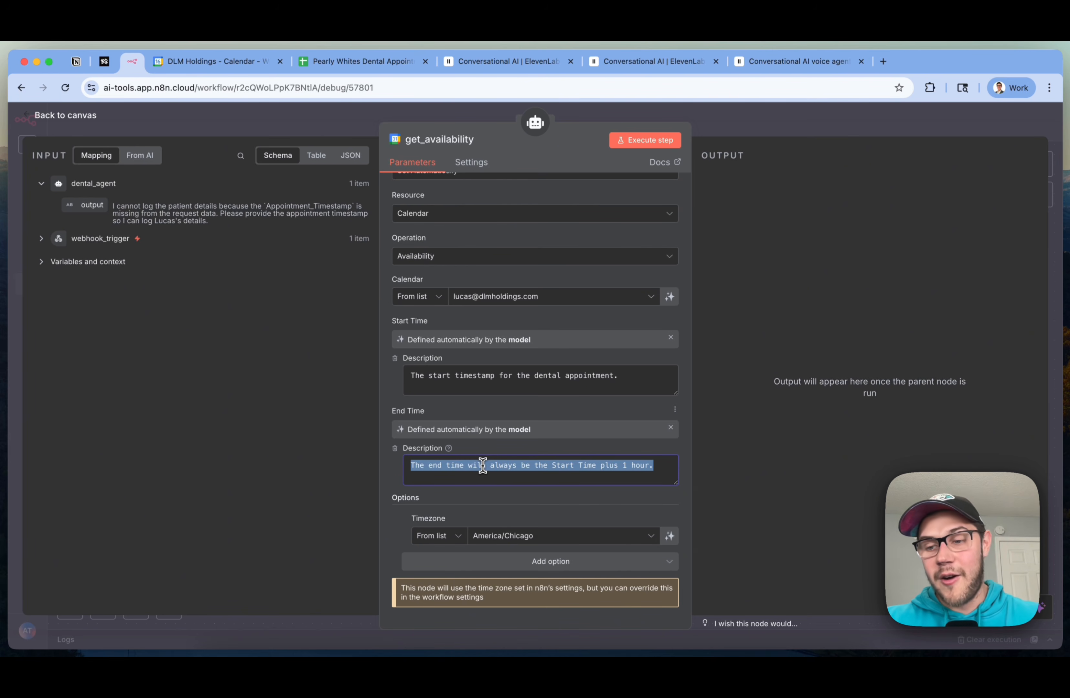
click(482, 465)
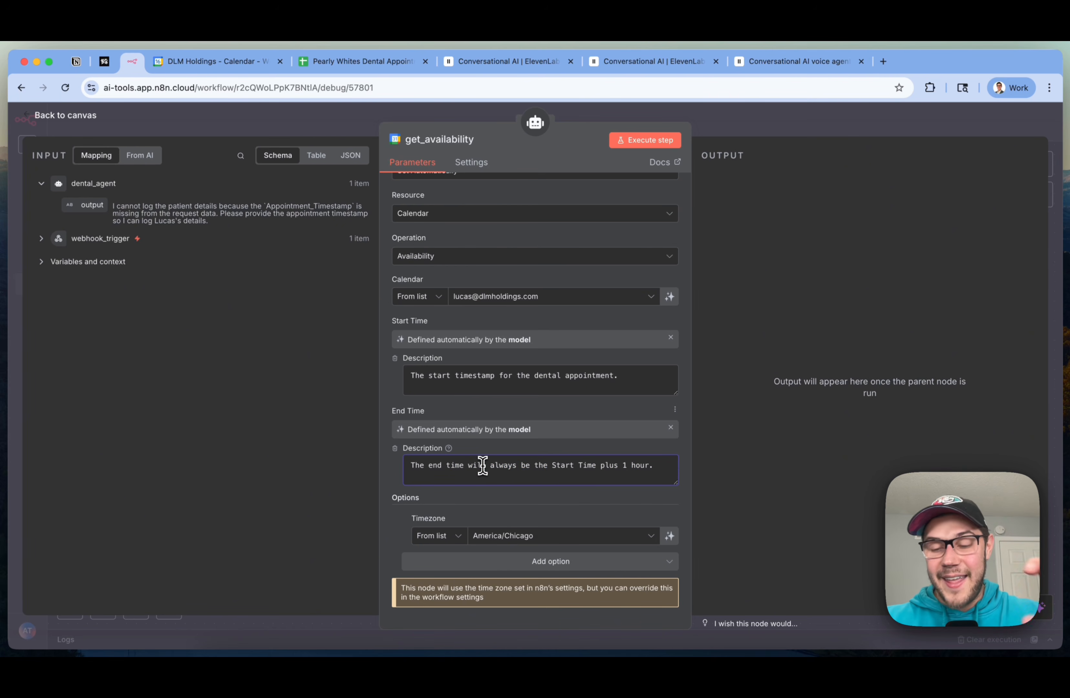
triple_click(483, 465)
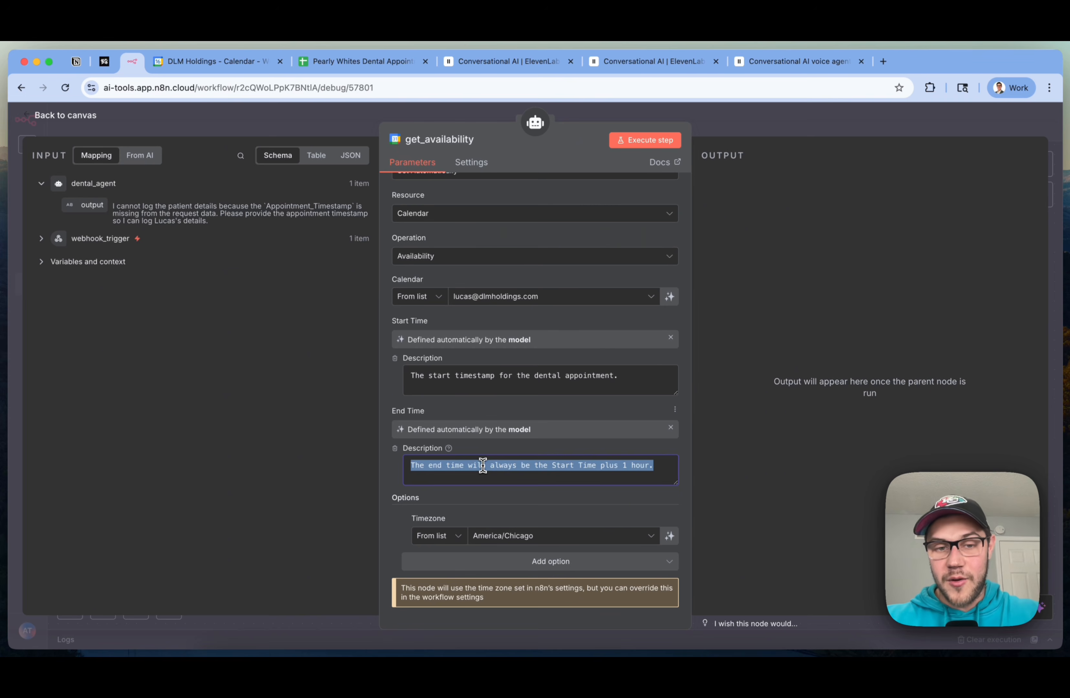
double_click(467, 474)
triple_click(467, 475)
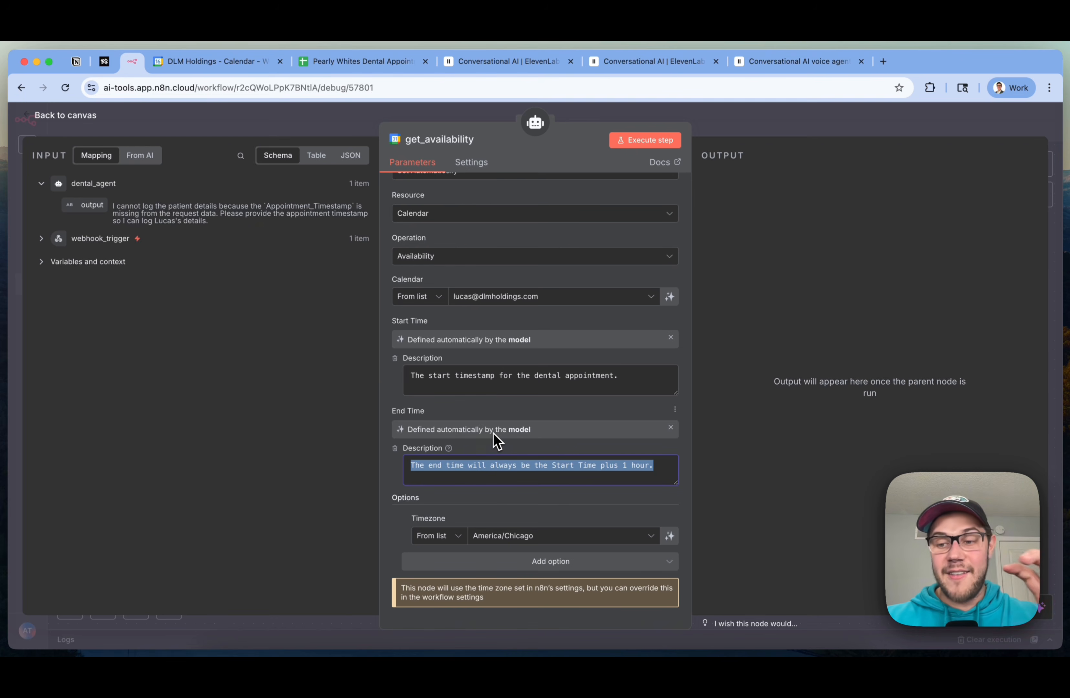
click(518, 379)
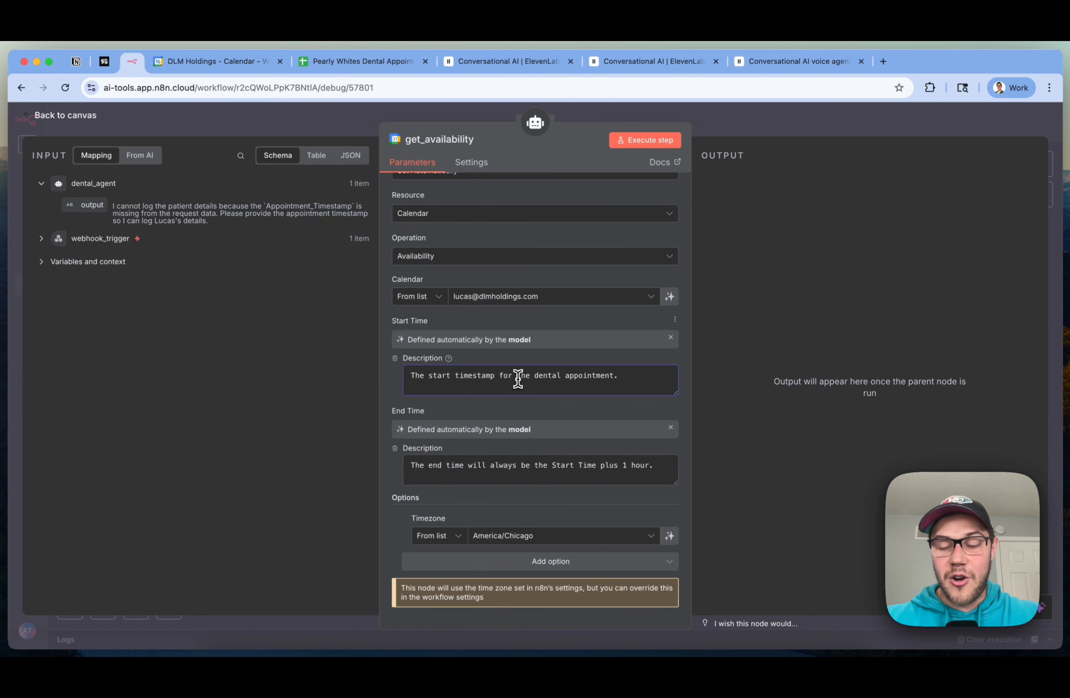
scroll(517, 379, up, 3)
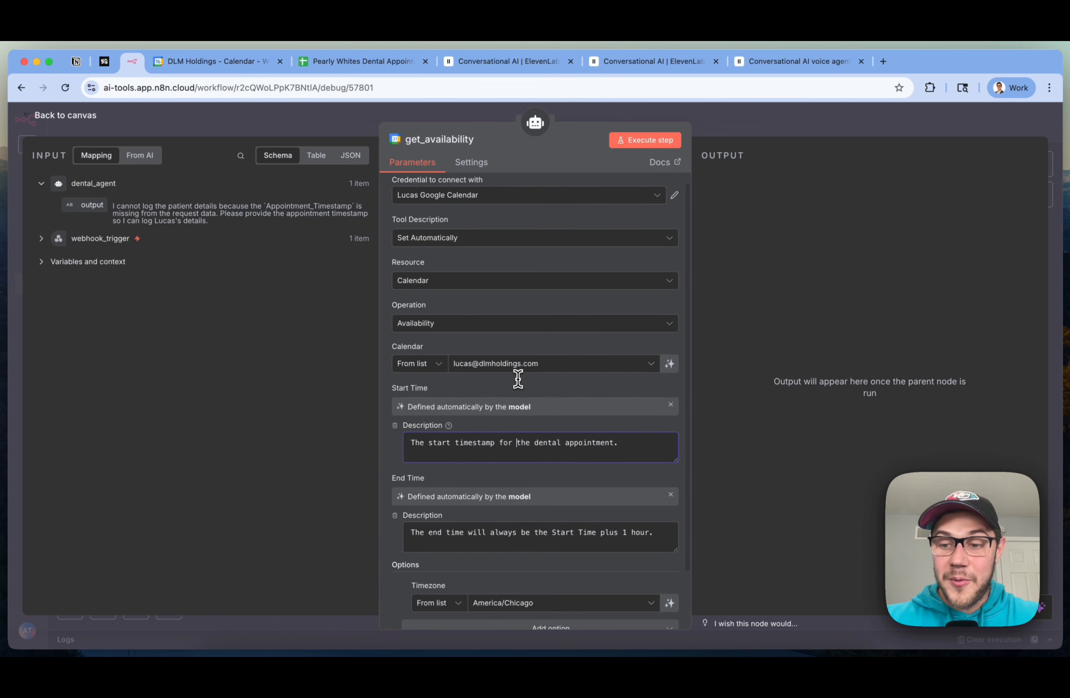
scroll(548, 242, up, 1)
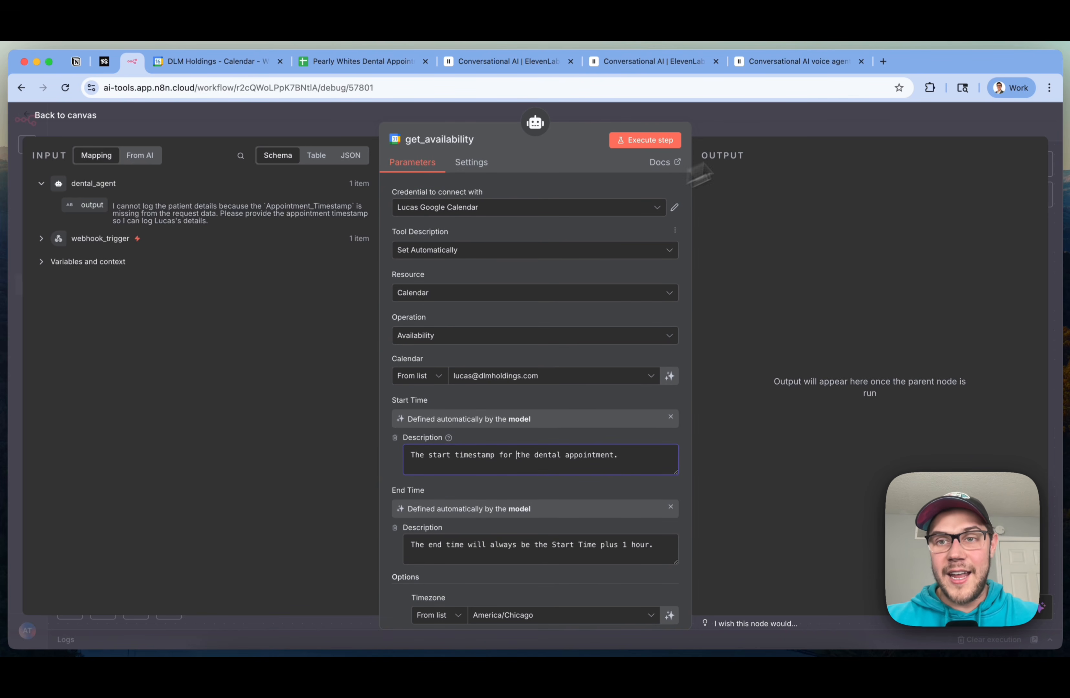
click(805, 120)
Open the list of tools that can be attached to dental_agent and close it without adding one
scroll(860, 413, down, 2)
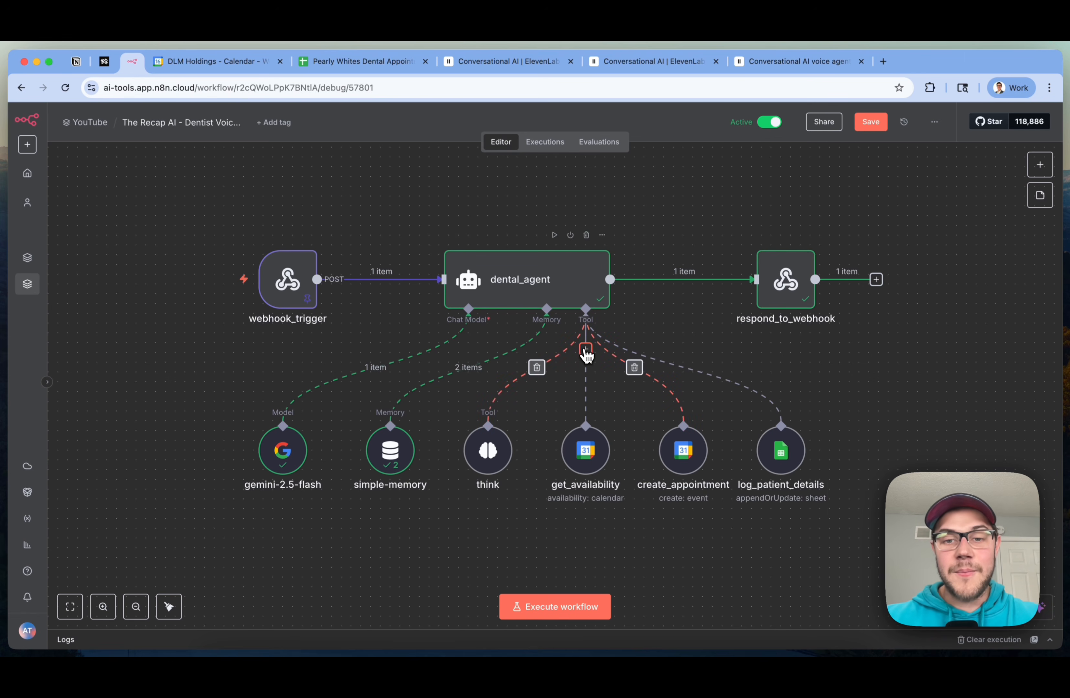
click(585, 349)
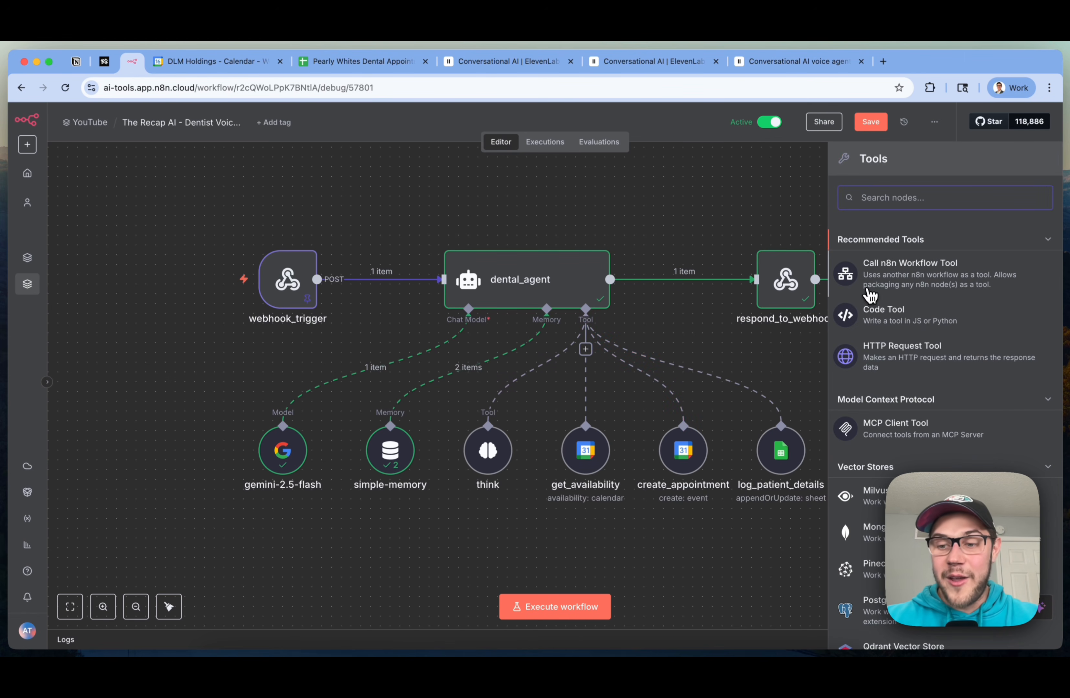
click(753, 190)
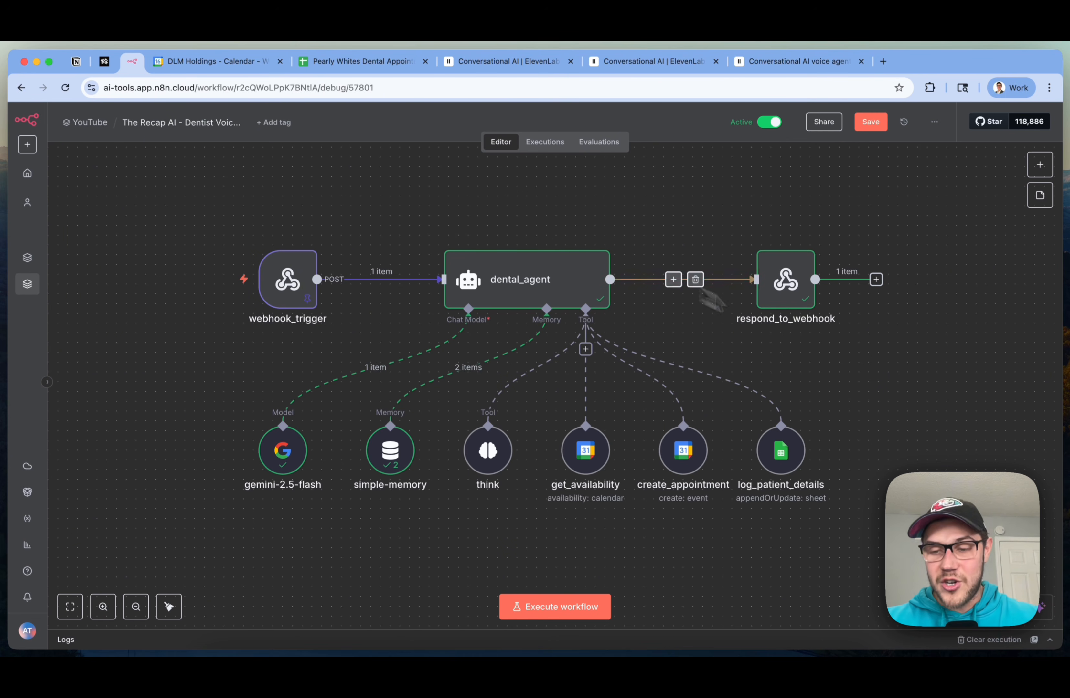
Open the create_appointment tool and check its resource and operation options, keeping Event and Create selected
scroll(908, 401, right, 1)
scroll(908, 401, right, 3)
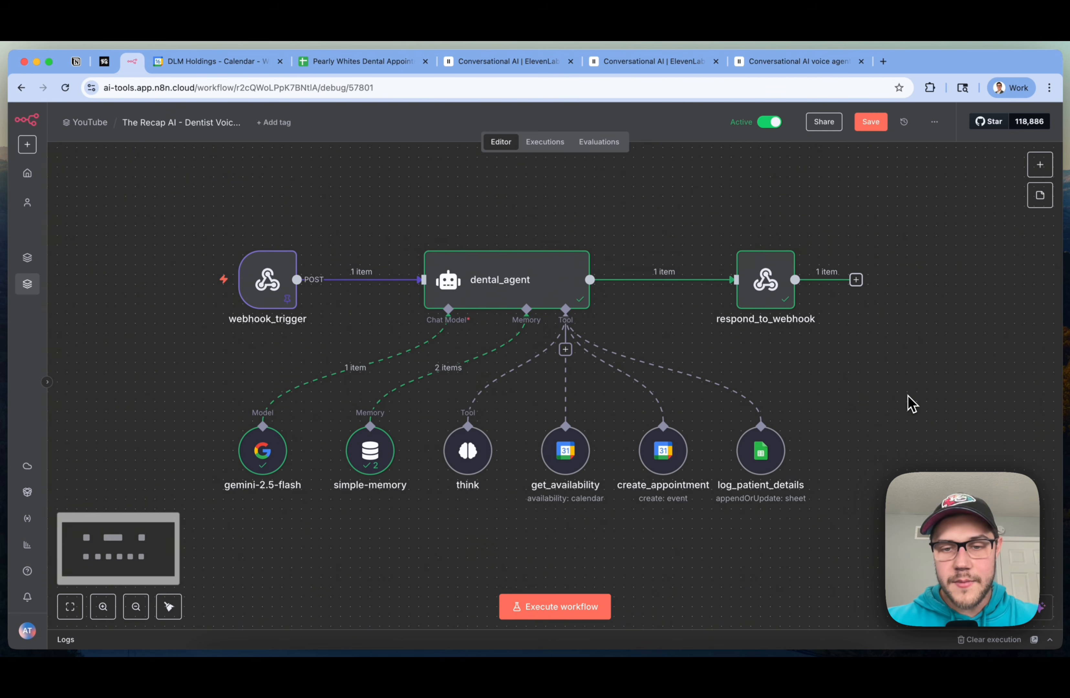
double_click(651, 446)
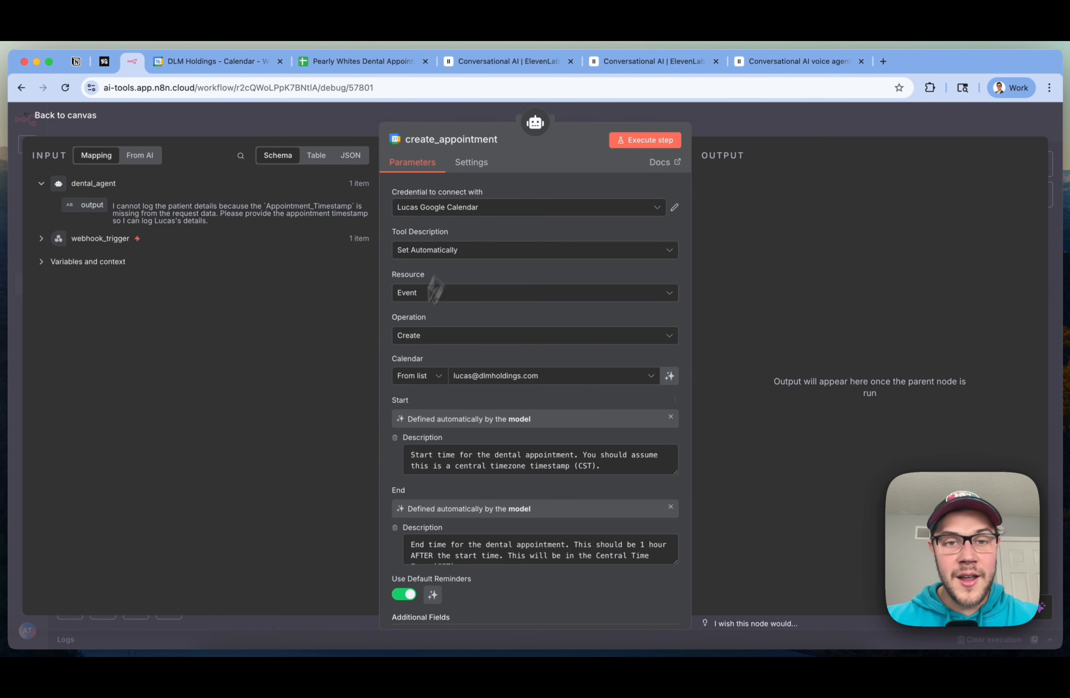
scroll(556, 292, down, 2)
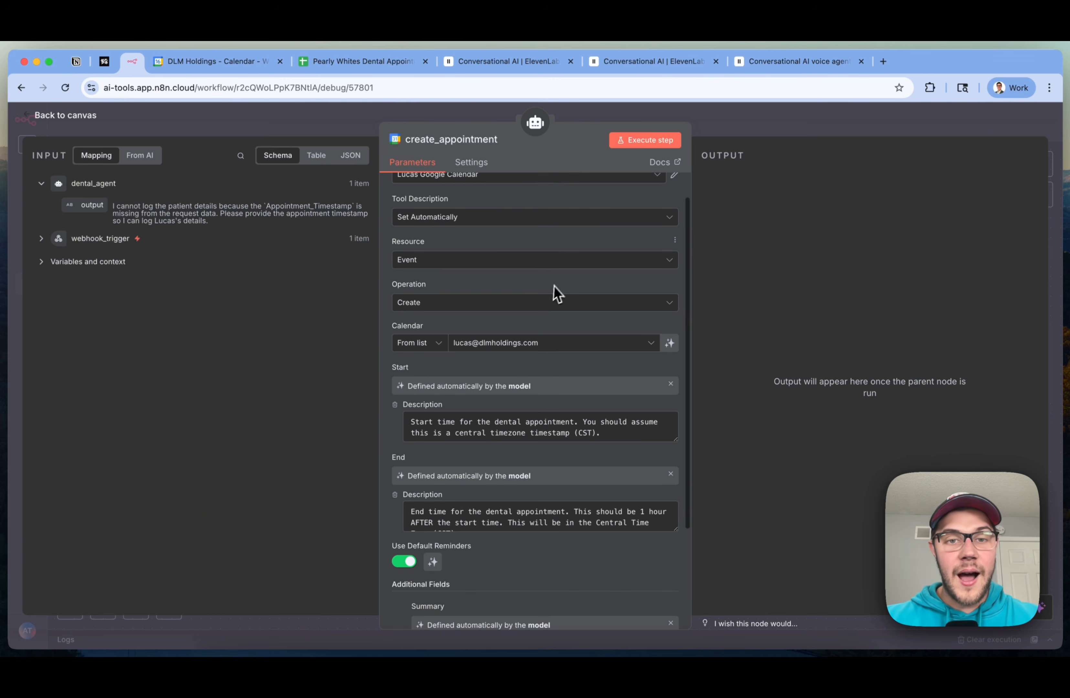
click(436, 267)
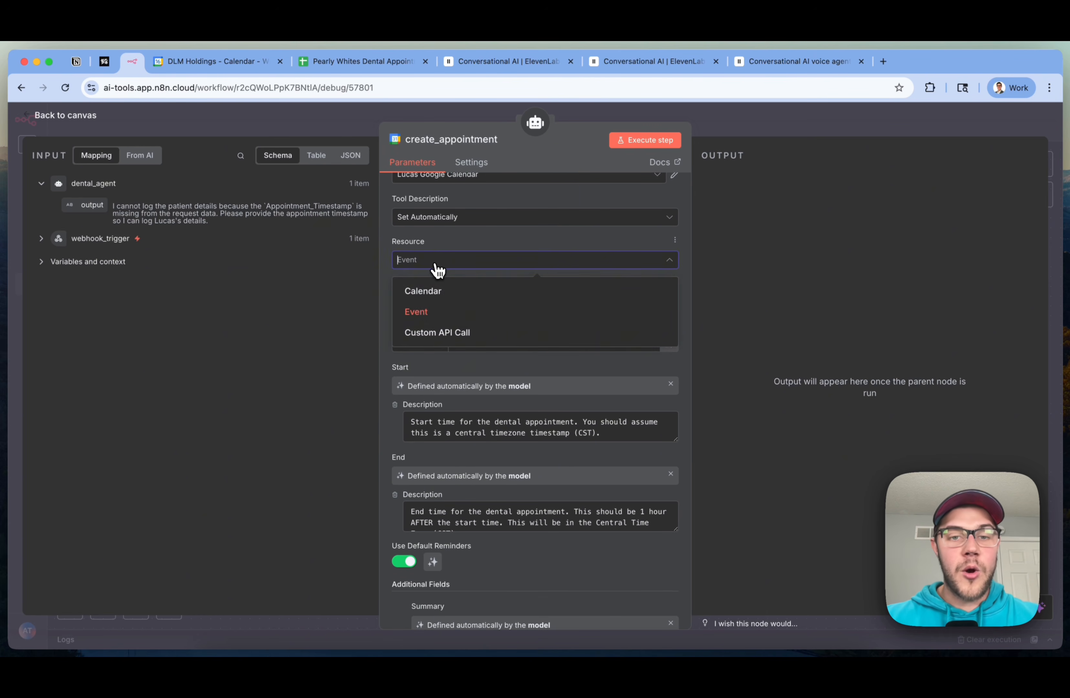
click(420, 320)
click(426, 305)
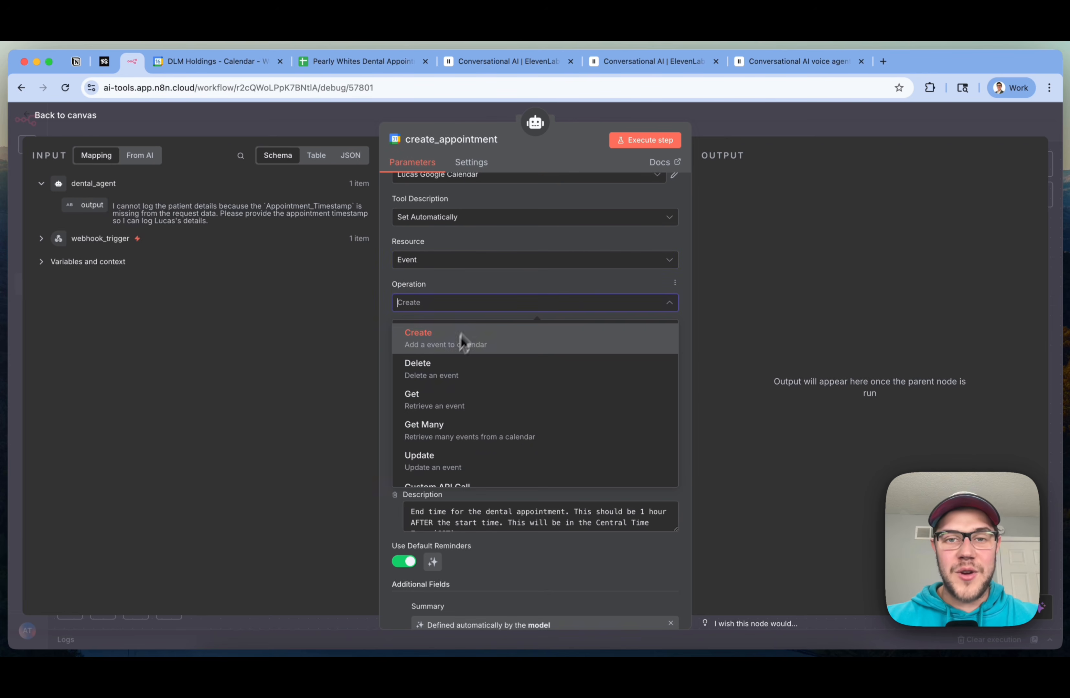
click(569, 168)
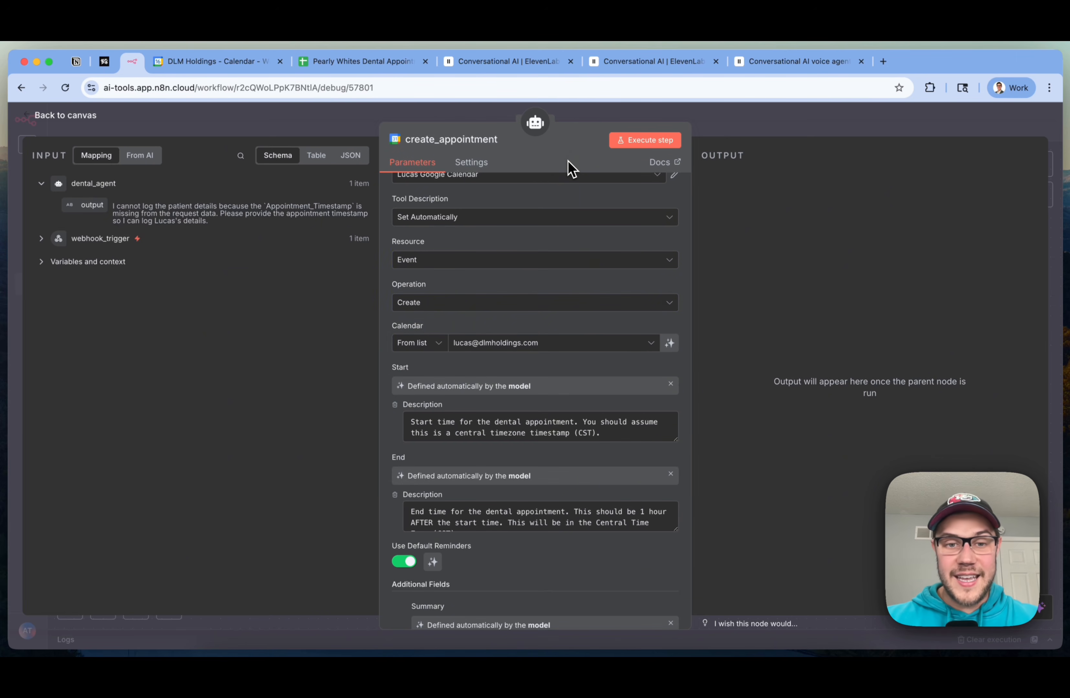
Highlight and read the Start description in create_appointment, including the sentence about the central timezone timestamp
scroll(588, 294, down, 5)
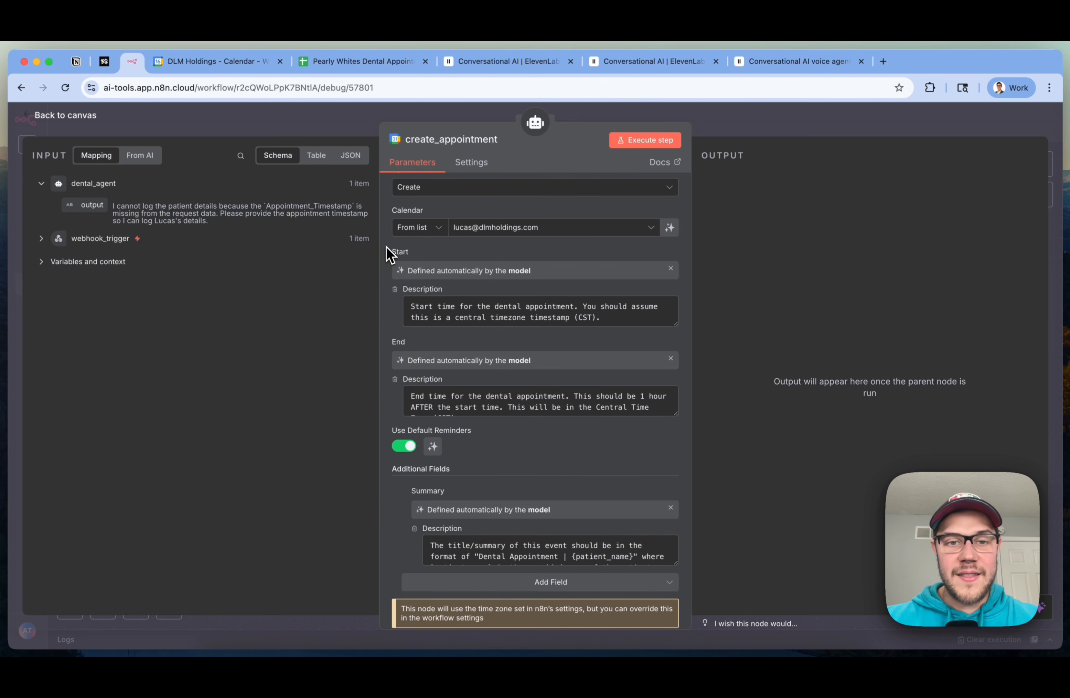
triple_click(545, 320)
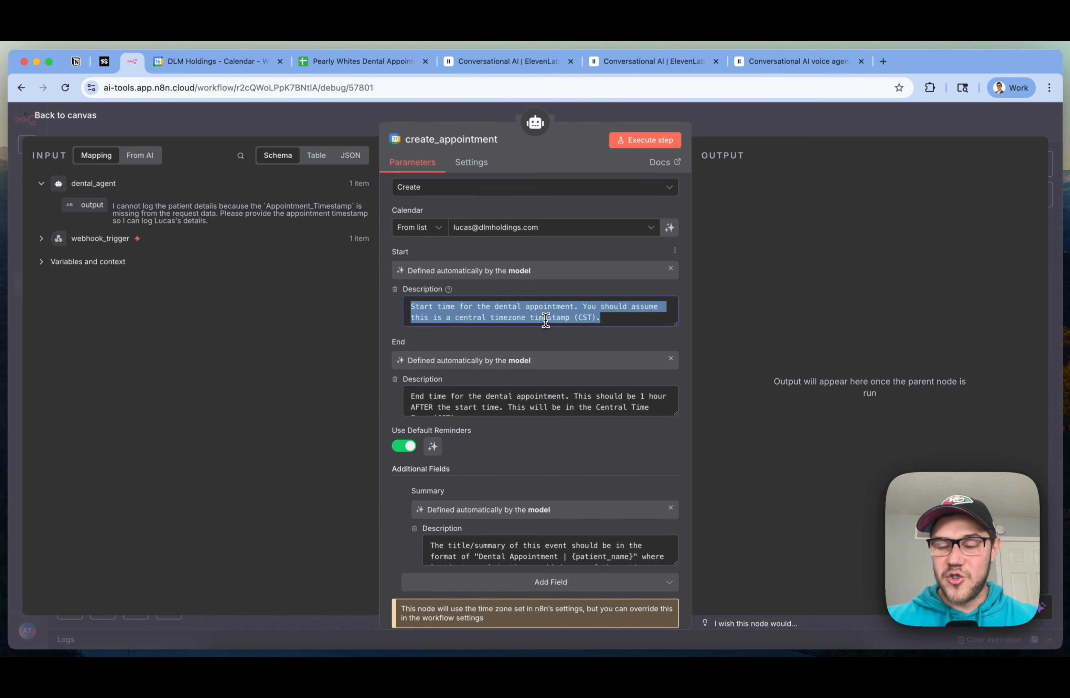
double_click(545, 319)
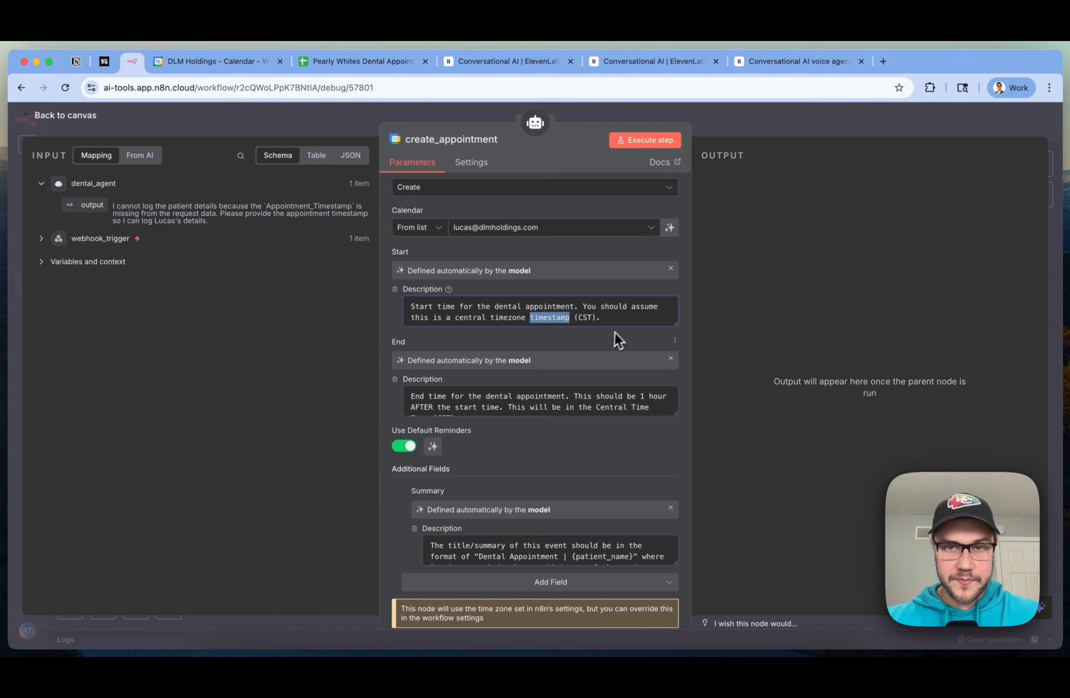
click(620, 320)
double_click(587, 307)
shift+click(614, 322)
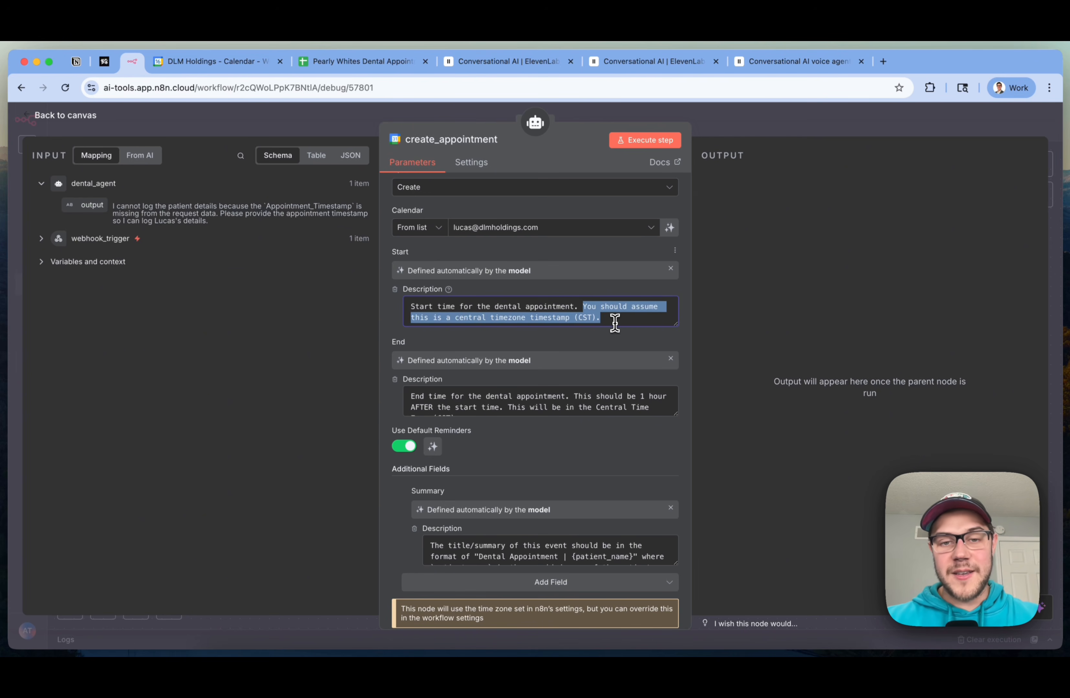
click(614, 323)
Highlight and read the End description that guides the model in the create_appointment tool
key(Tab)
scroll(479, 398, up, 1)
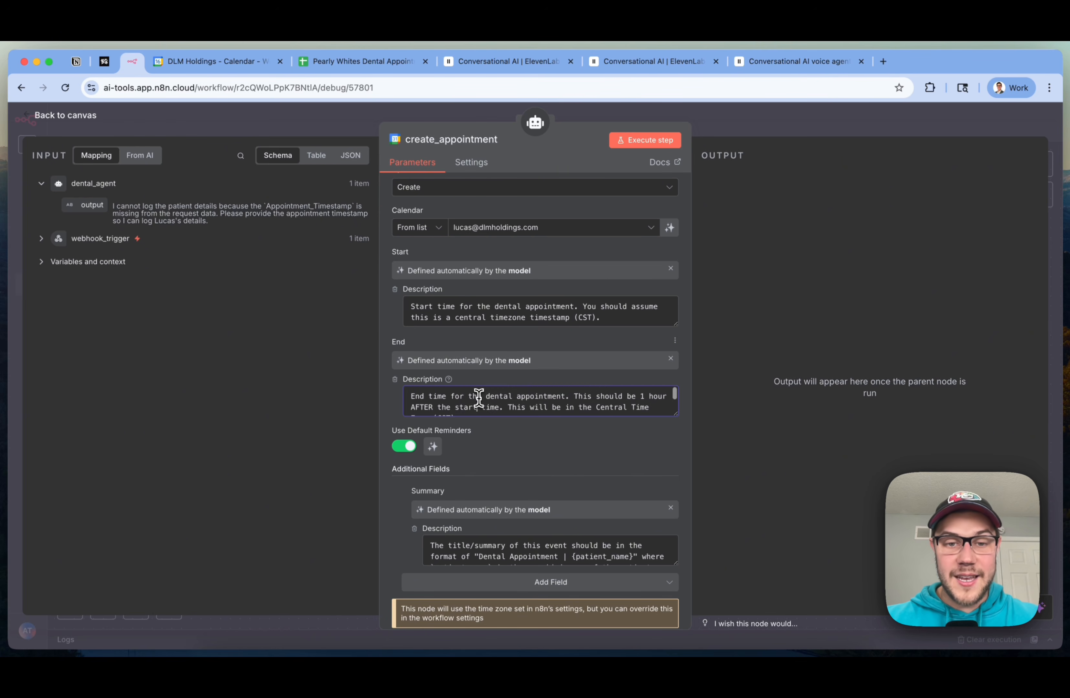
scroll(479, 398, down, 1)
drag(482, 411, 386, 398)
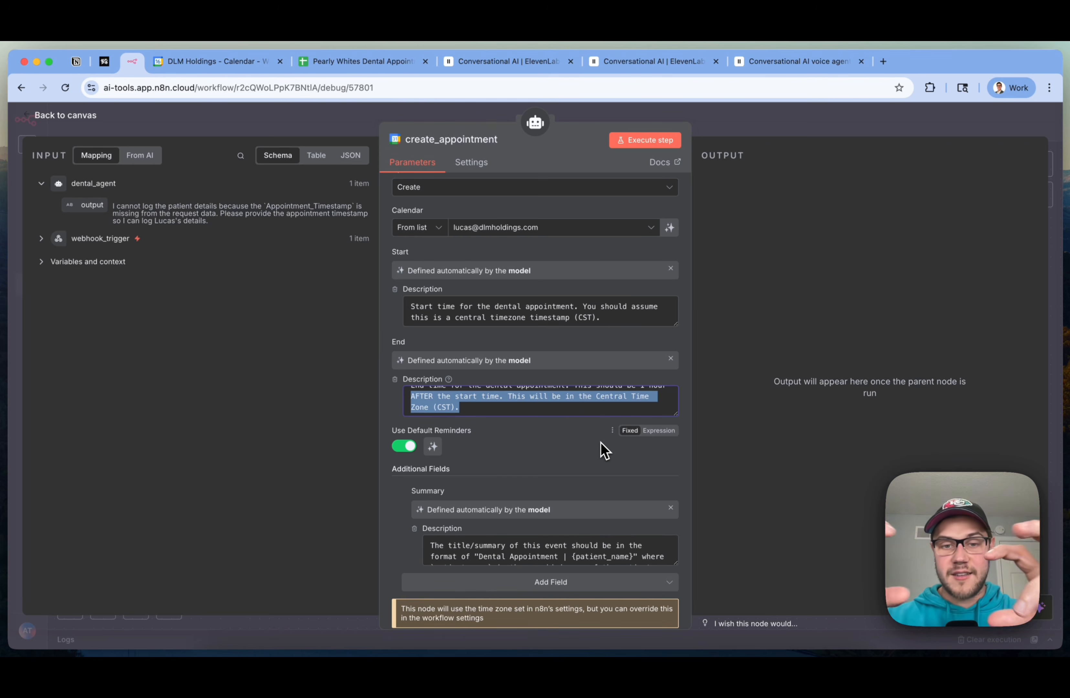
Enlarge the description box of the Summary field under Additional Fields and read how the model defines the event title
scroll(598, 453, down, 1)
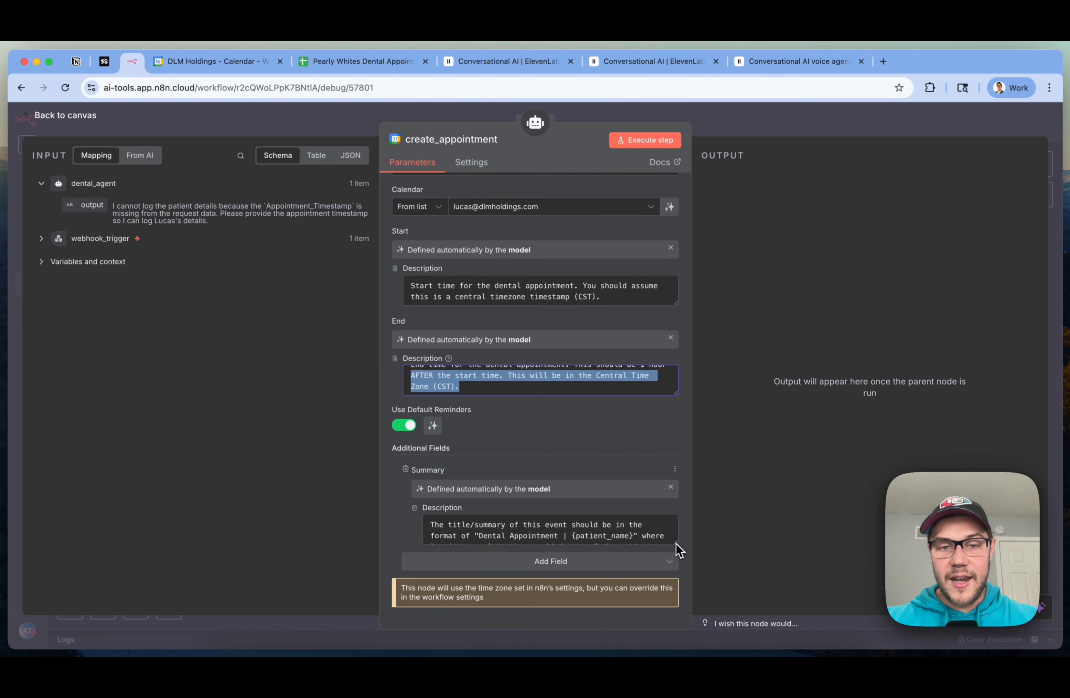
drag(676, 543, 683, 597)
scroll(644, 422, down, 2)
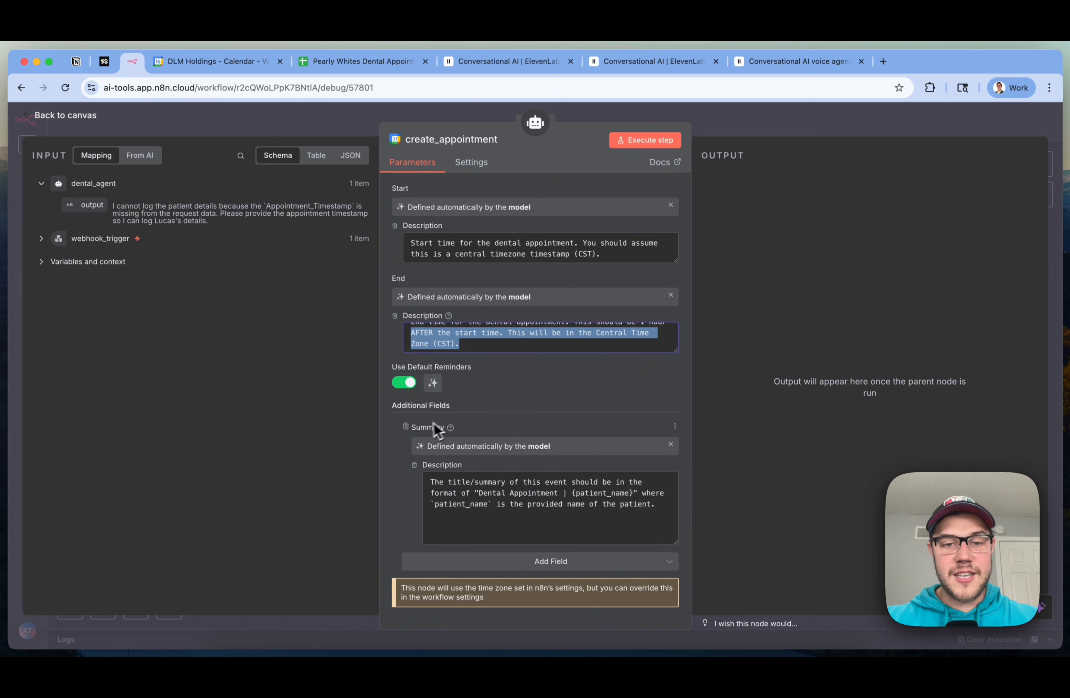
click(488, 447)
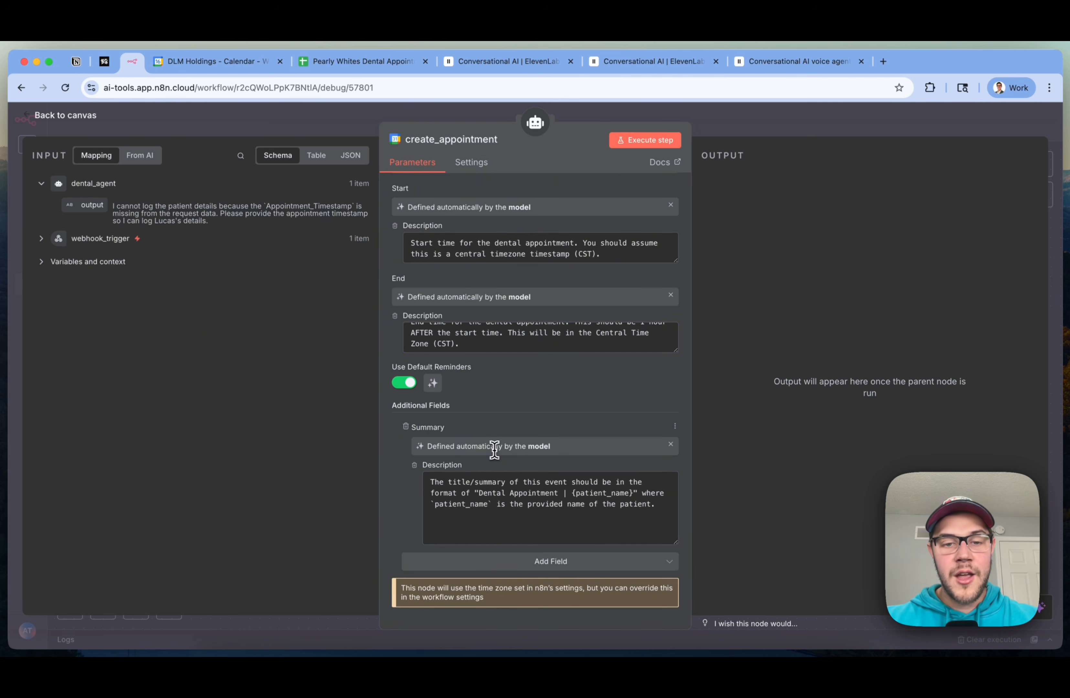
triple_click(451, 446)
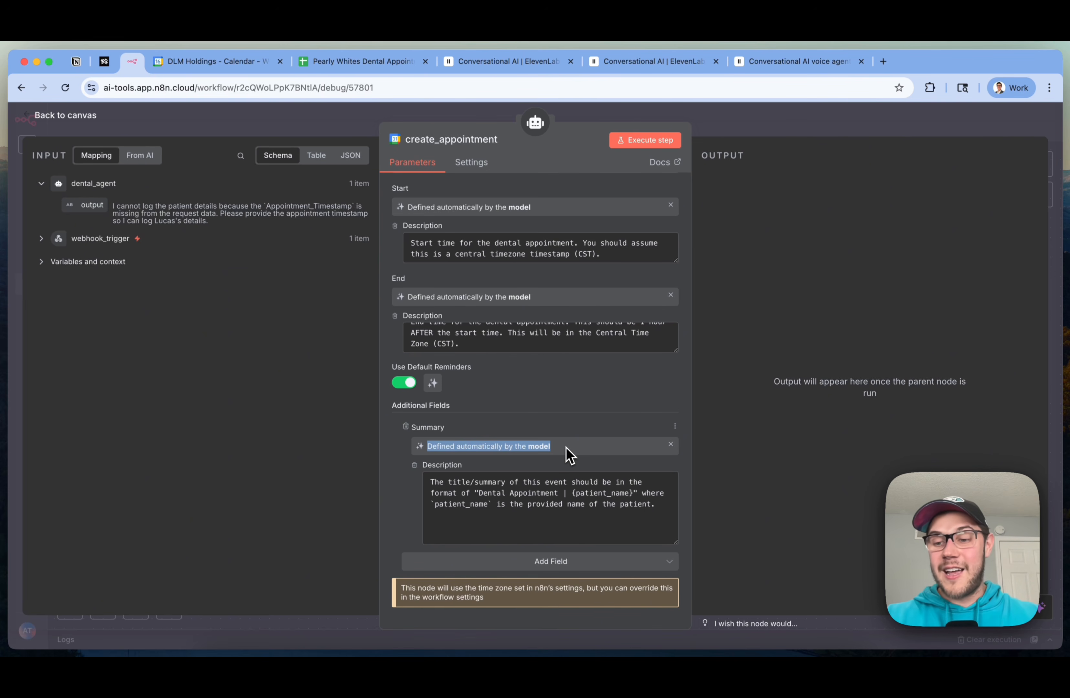
triple_click(575, 494)
click(575, 498)
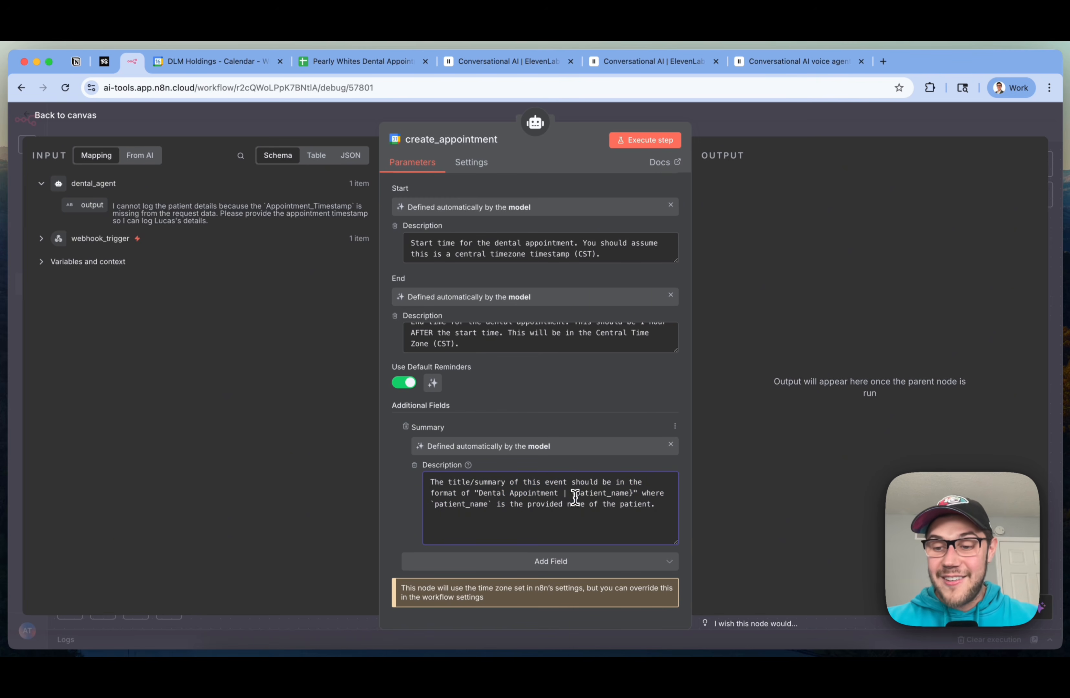
double_click(575, 494)
click(540, 497)
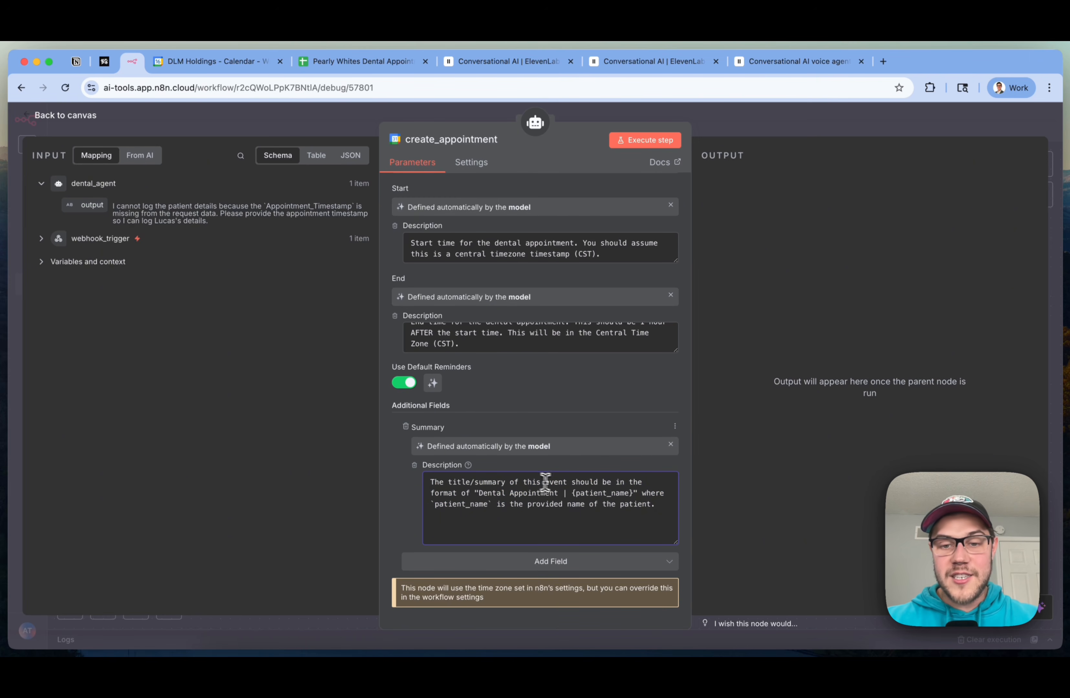
Highlight the "Dental Appointment | {patient_name}" format and its patient_name placeholder in the Summary description, then return to the canvas
drag(475, 492, 633, 494)
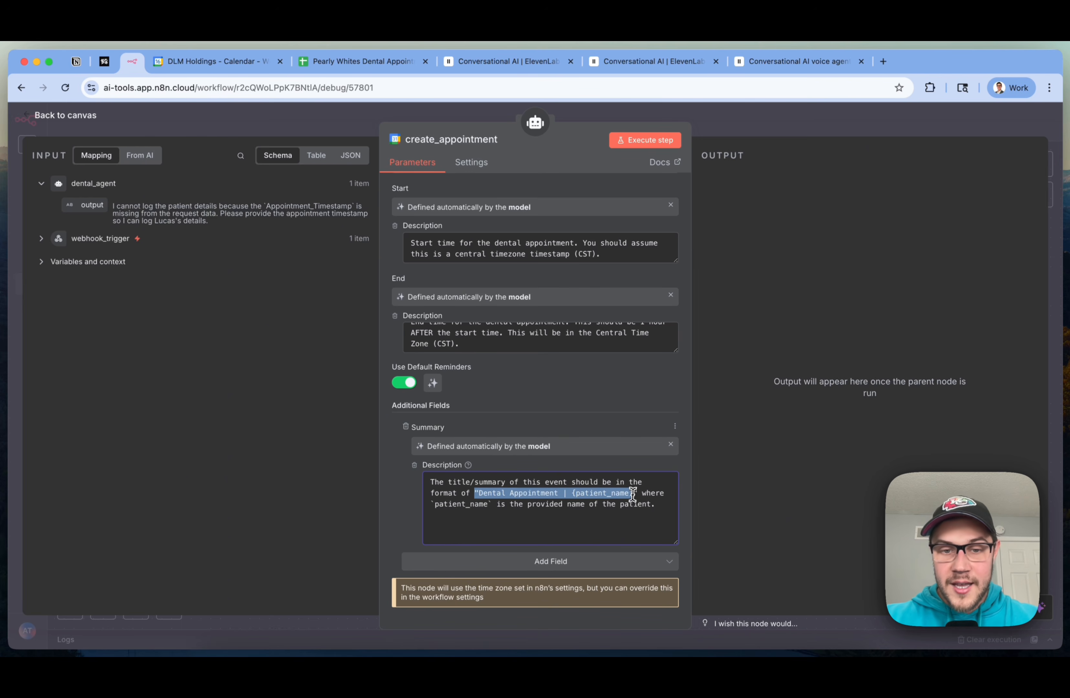
click(554, 516)
drag(572, 494, 637, 495)
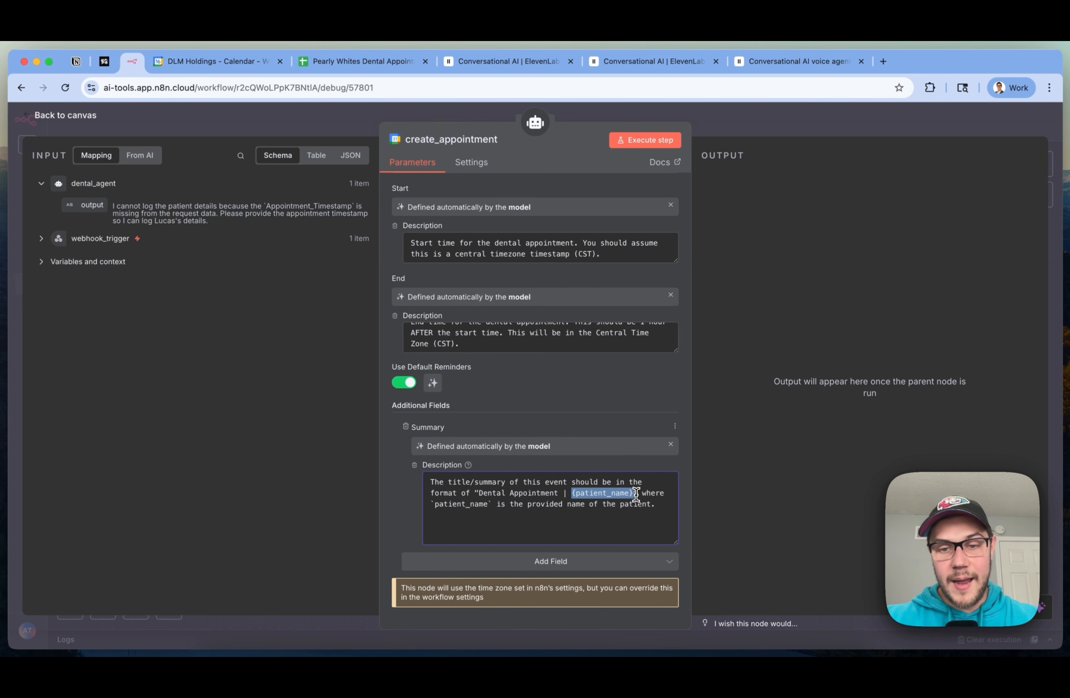
click(621, 494)
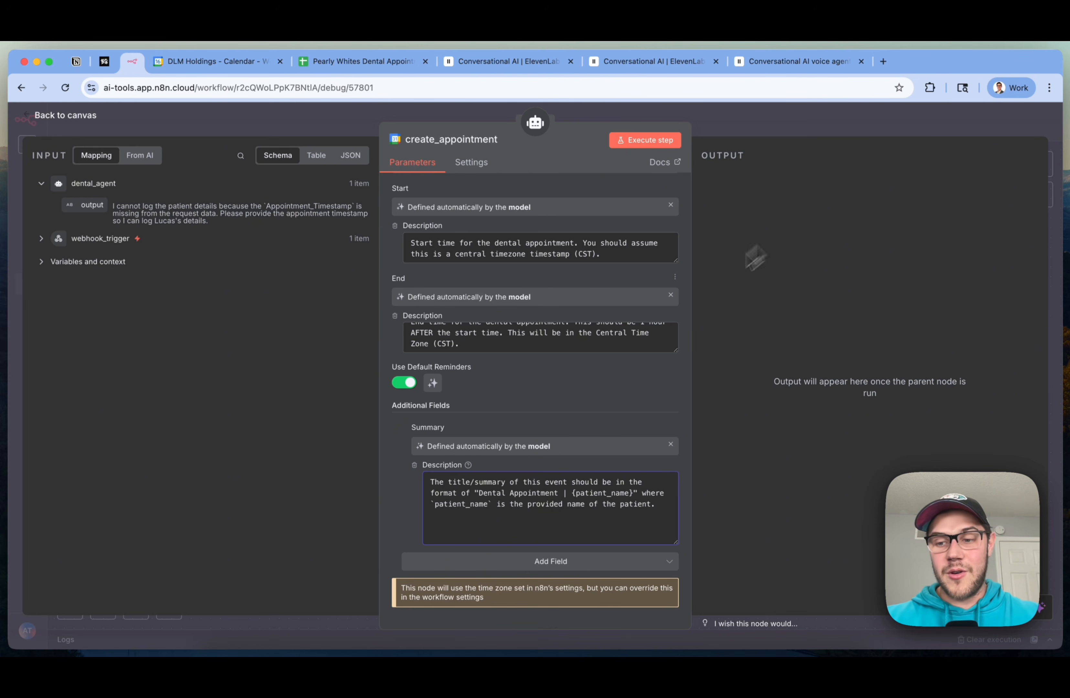
triple_click(627, 502)
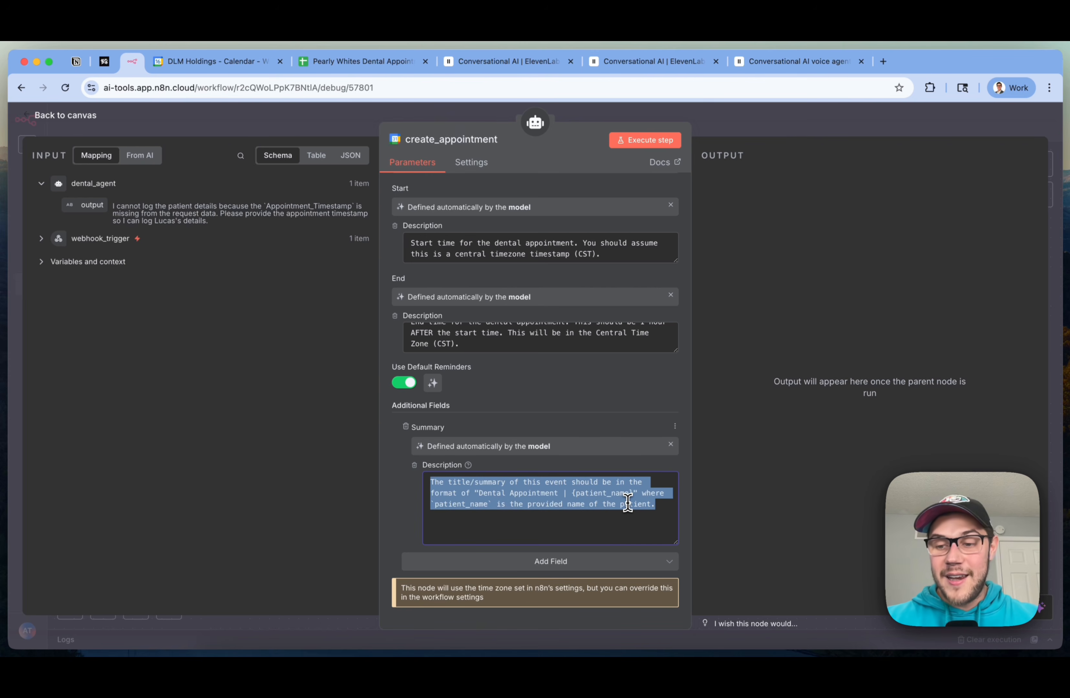
click(628, 502)
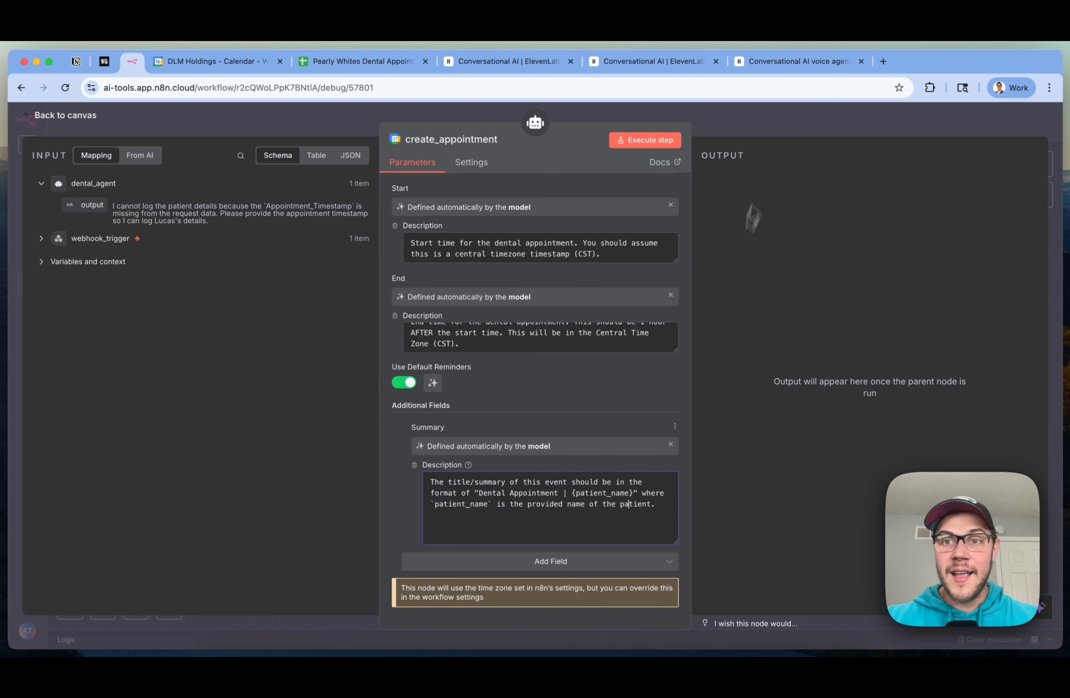
click(780, 135)
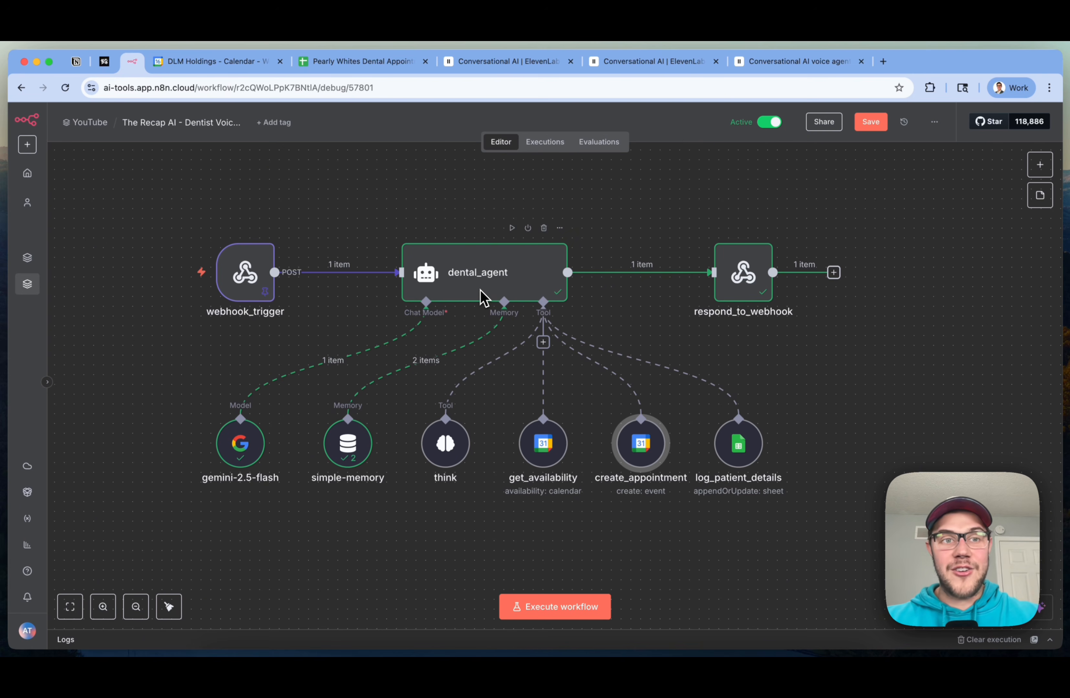
Switch to Google Calendar, inspect the title of Friday July 18's dental appointment, close its details and return to the n8n workflow
click(241, 62)
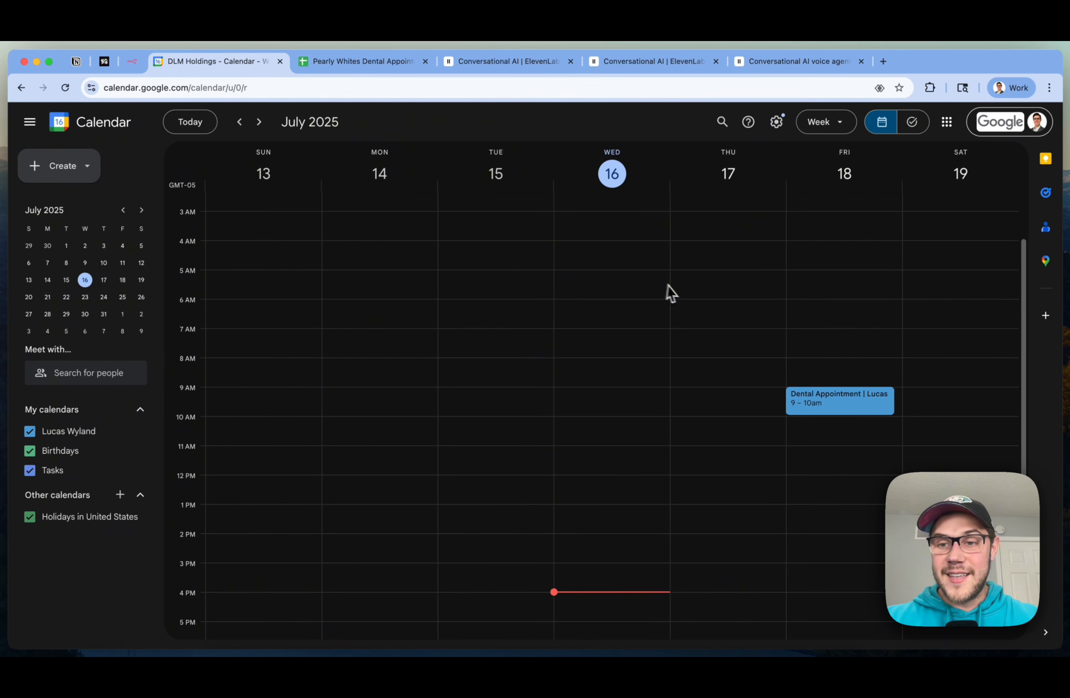
click(865, 417)
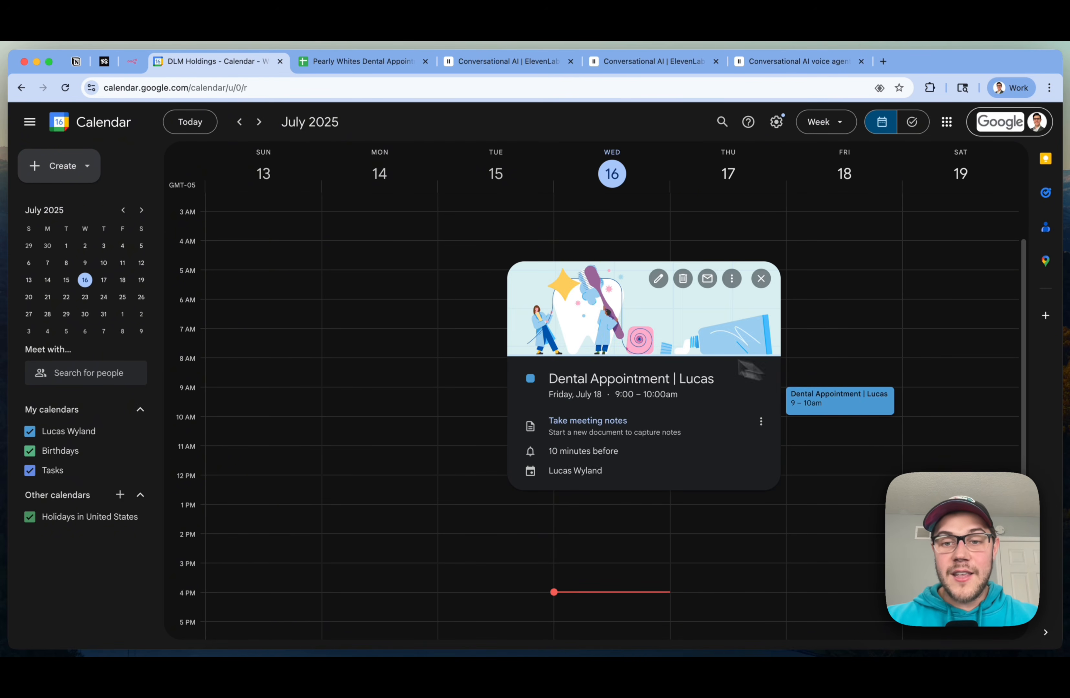
double_click(699, 378)
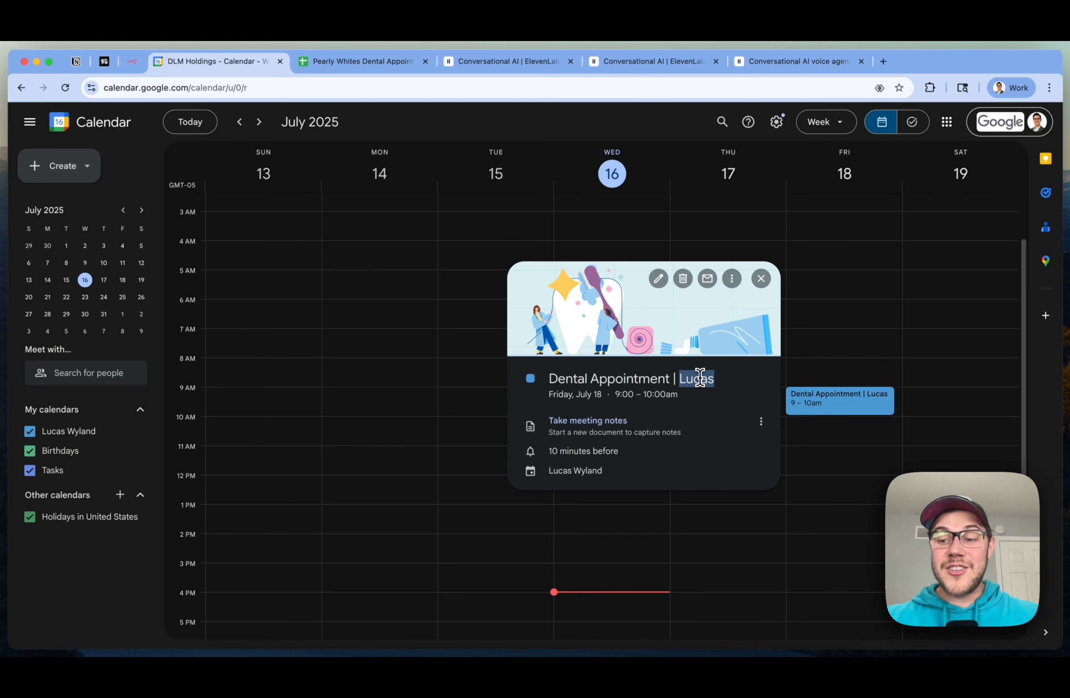
click(659, 129)
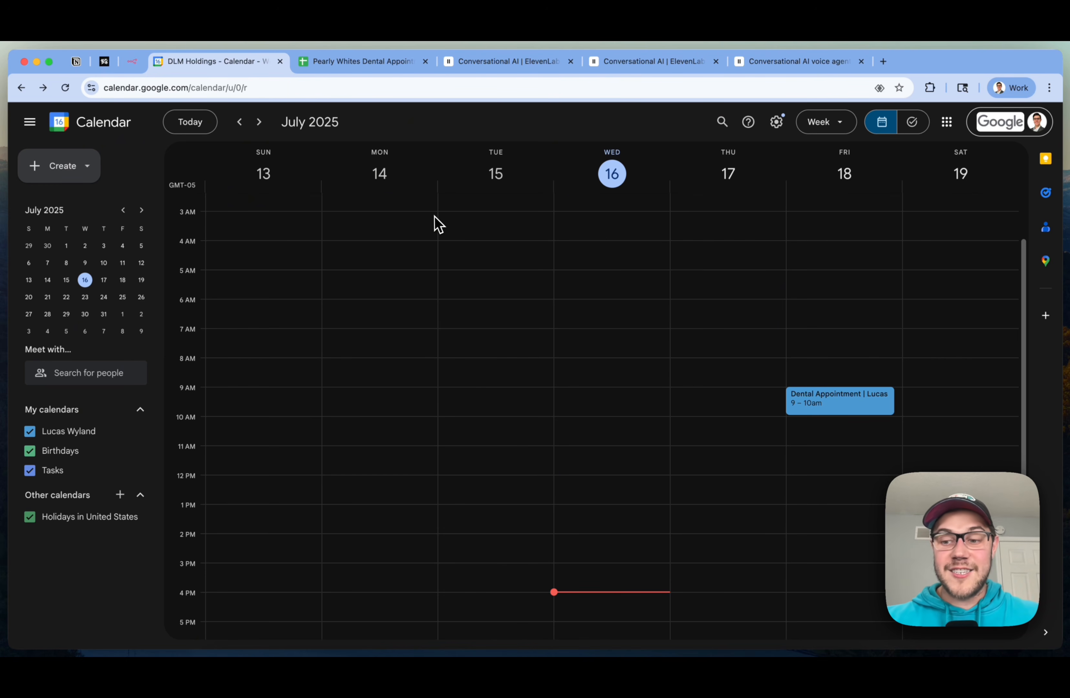
click(132, 61)
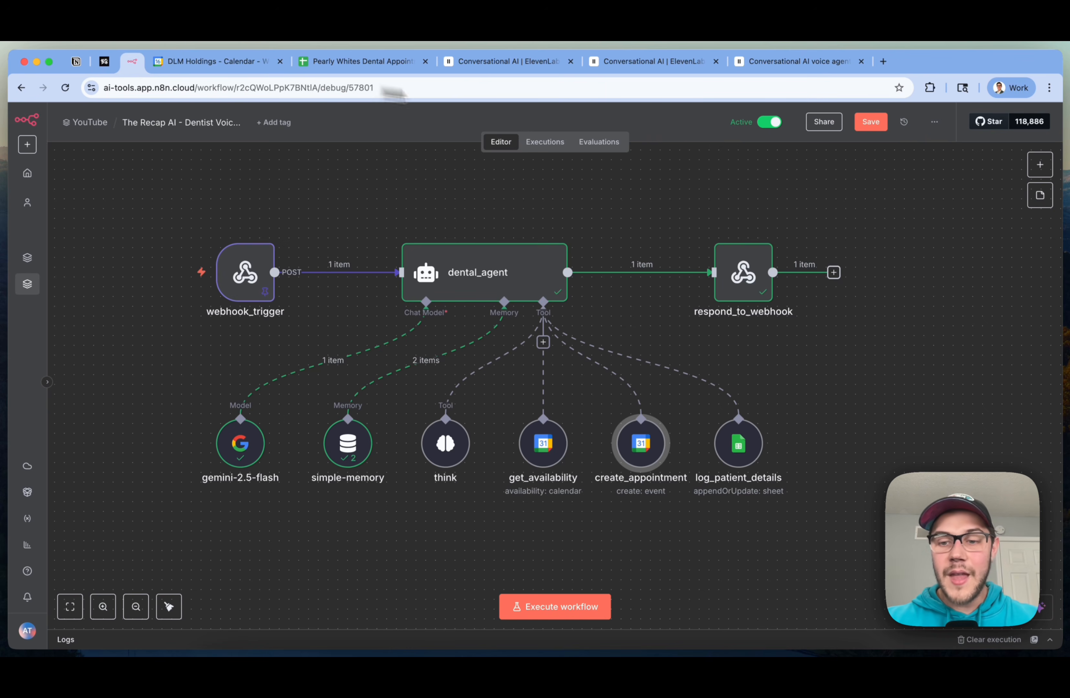
Open the log_patient_details tool and review its operation, document, sheet, matching column and values to send
double_click(744, 452)
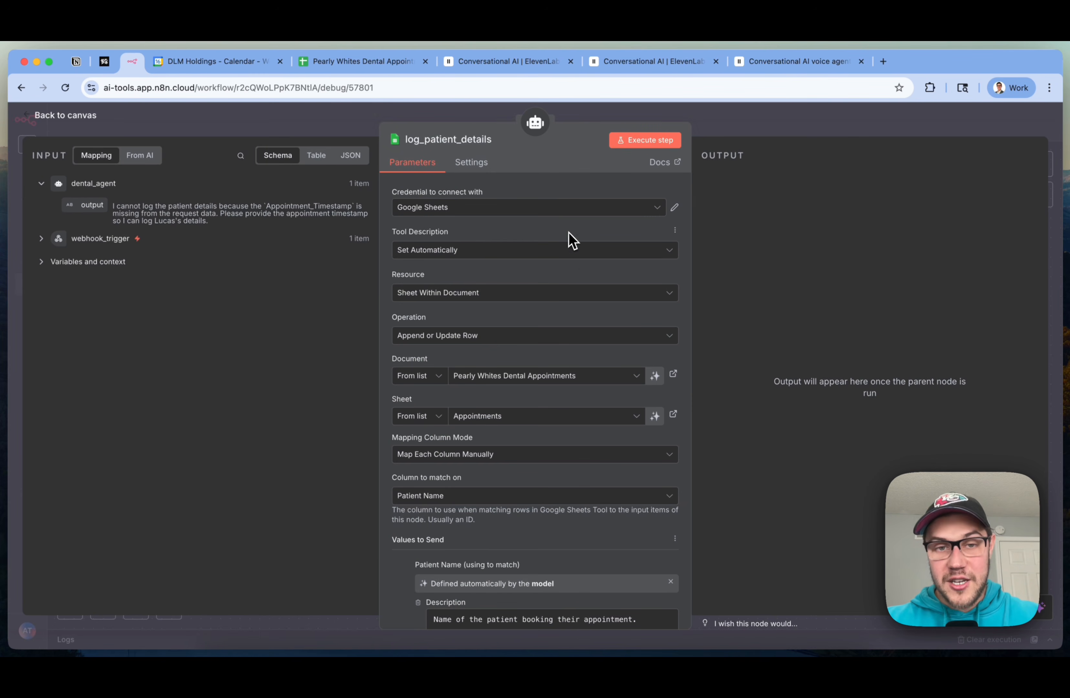
scroll(574, 256, down, 1)
scroll(575, 256, up, 1)
scroll(574, 256, down, 1)
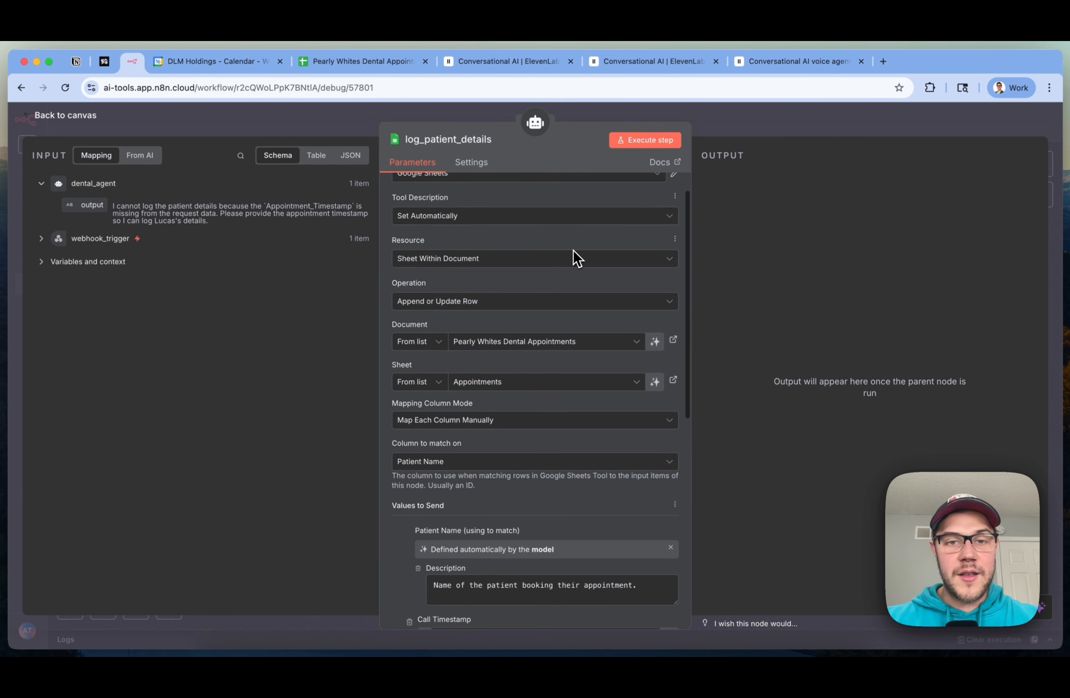
scroll(461, 293, down, 1)
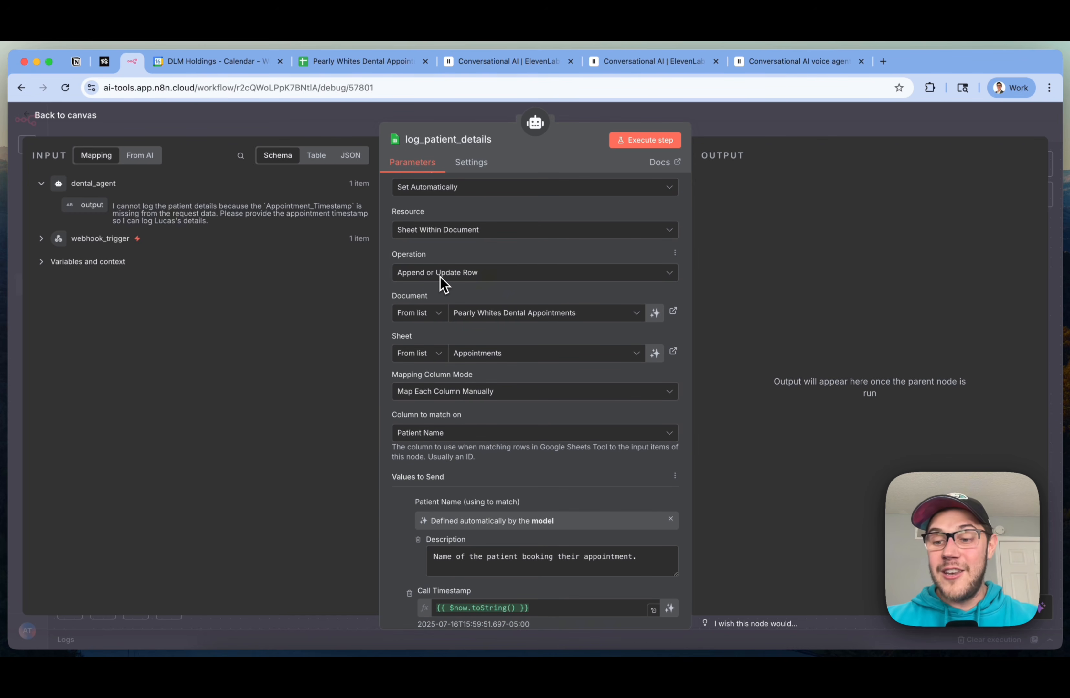
scroll(442, 284, down, 1)
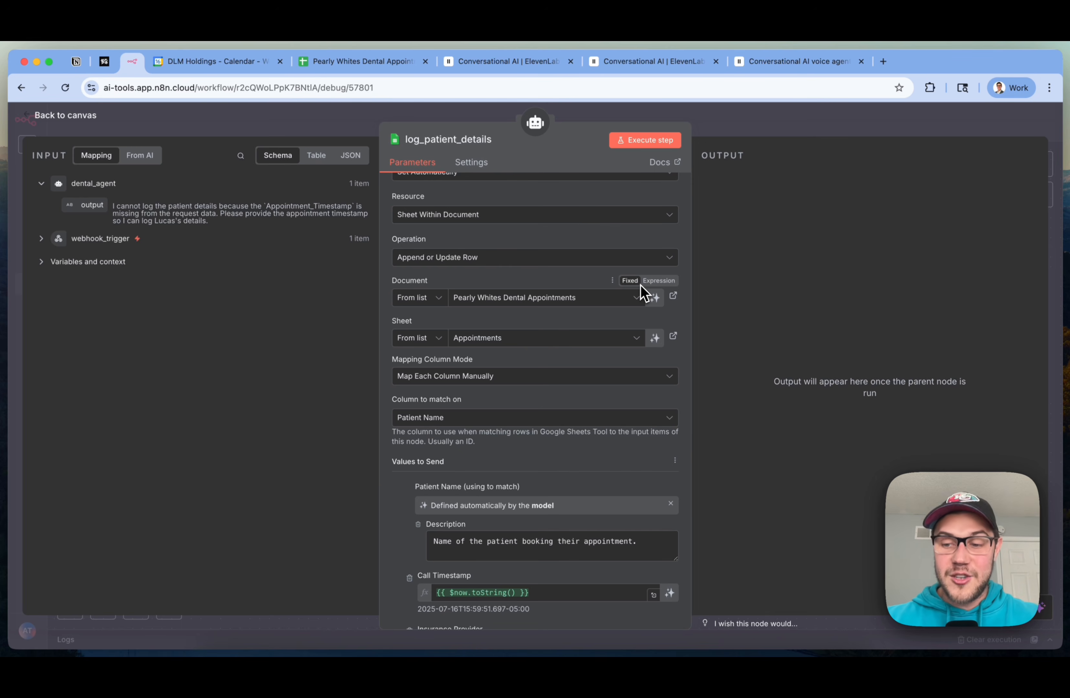
scroll(621, 349, down, 5)
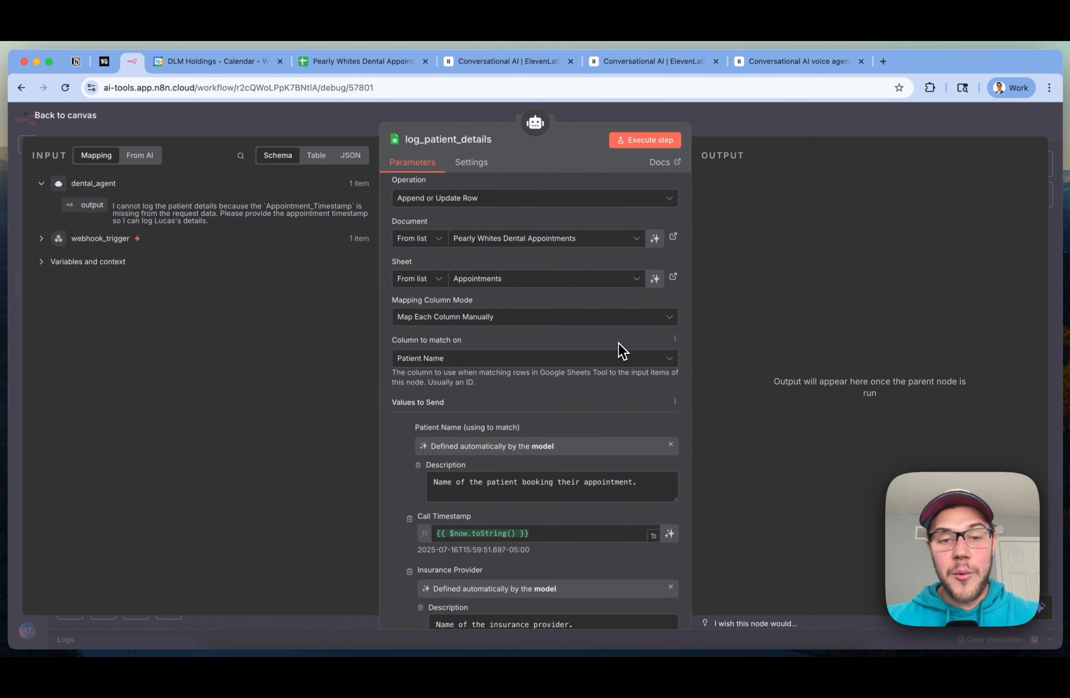
scroll(621, 345, down, 4)
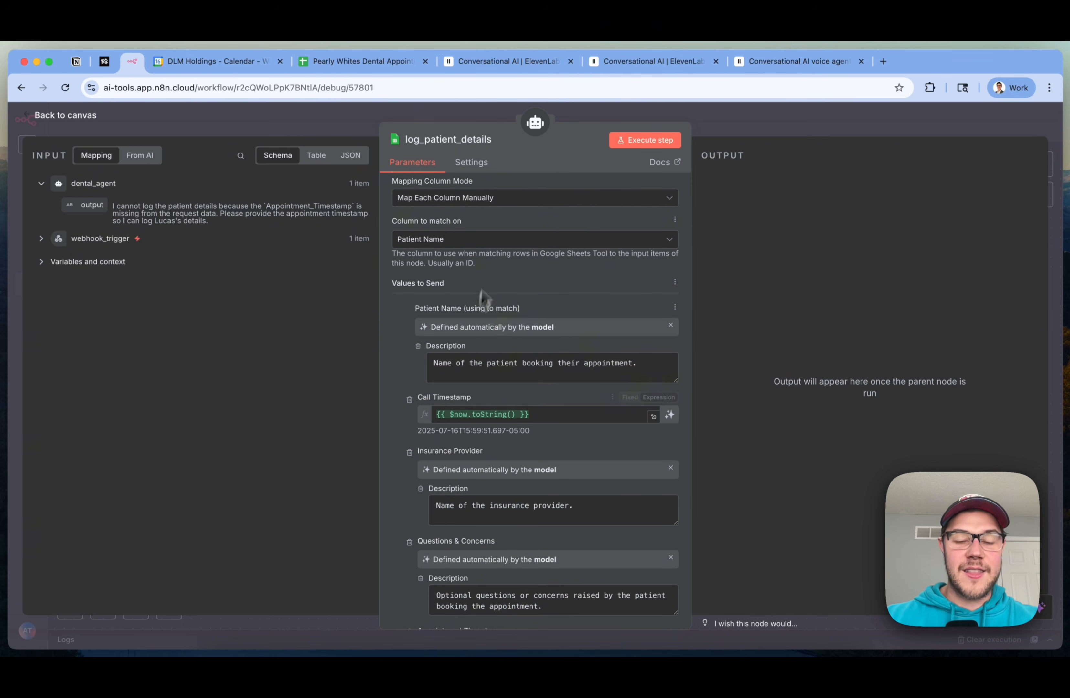
Read how each column sent by log_patient_details is defined, from Patient Name and Call Timestamp to Appointment Timestamp
scroll(458, 390, down, 5)
scroll(458, 377, down, 1)
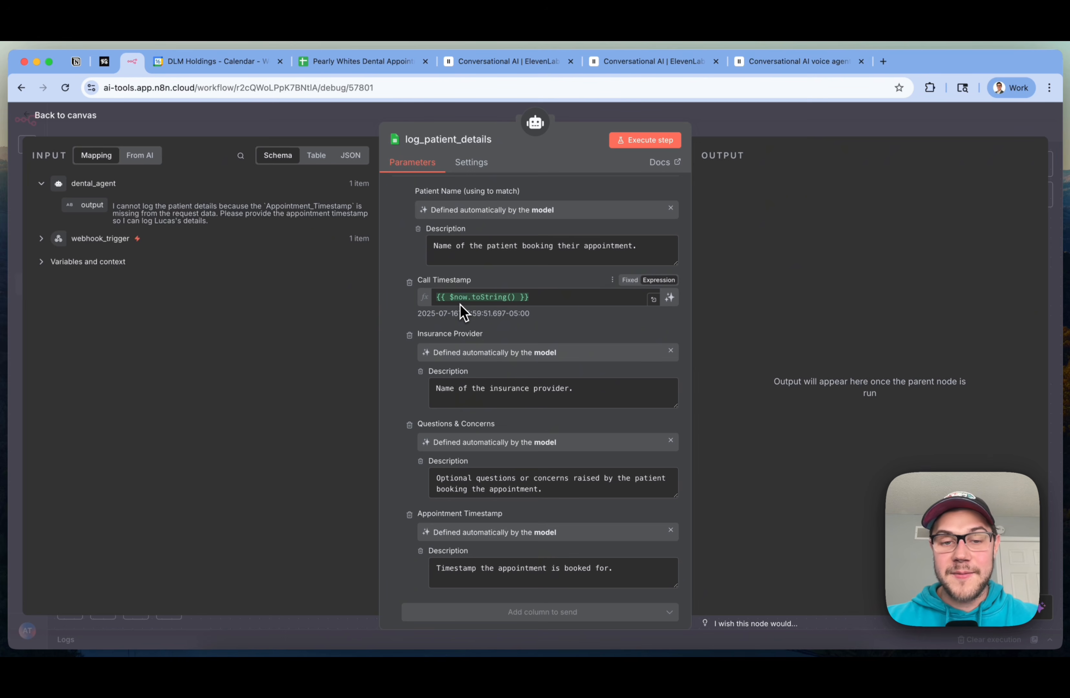
scroll(459, 304, down, 2)
scroll(463, 295, down, 2)
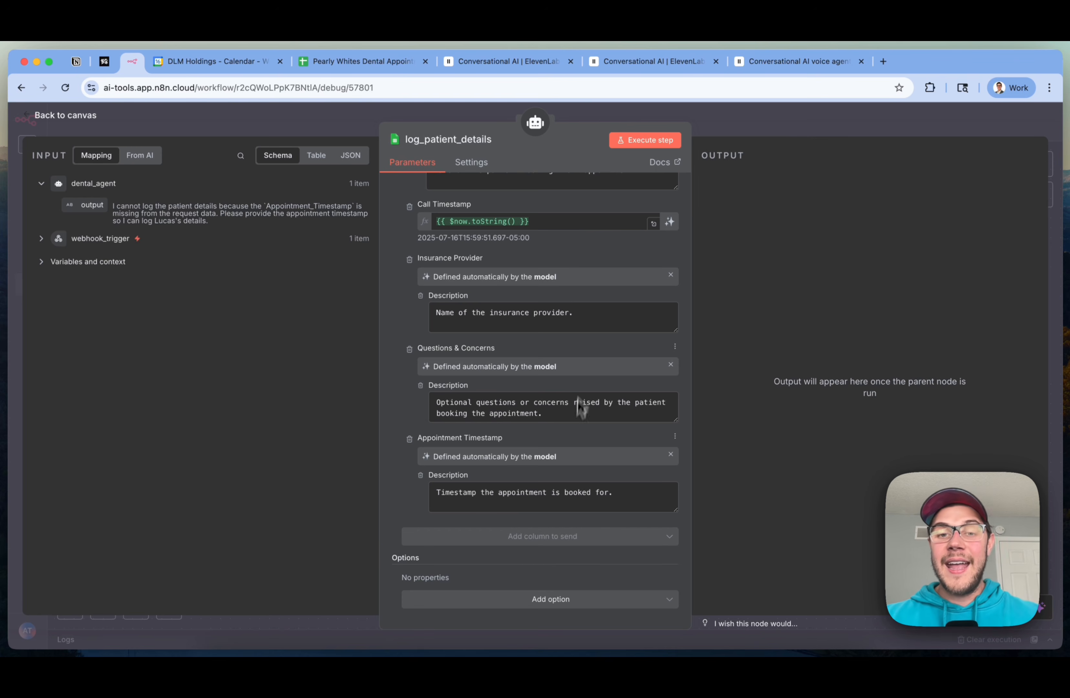
Switch to the Pearly Whites Dental Appointments spreadsheet, compare its columns with the tool's mapped values, and return to the n8n workflow
click(338, 66)
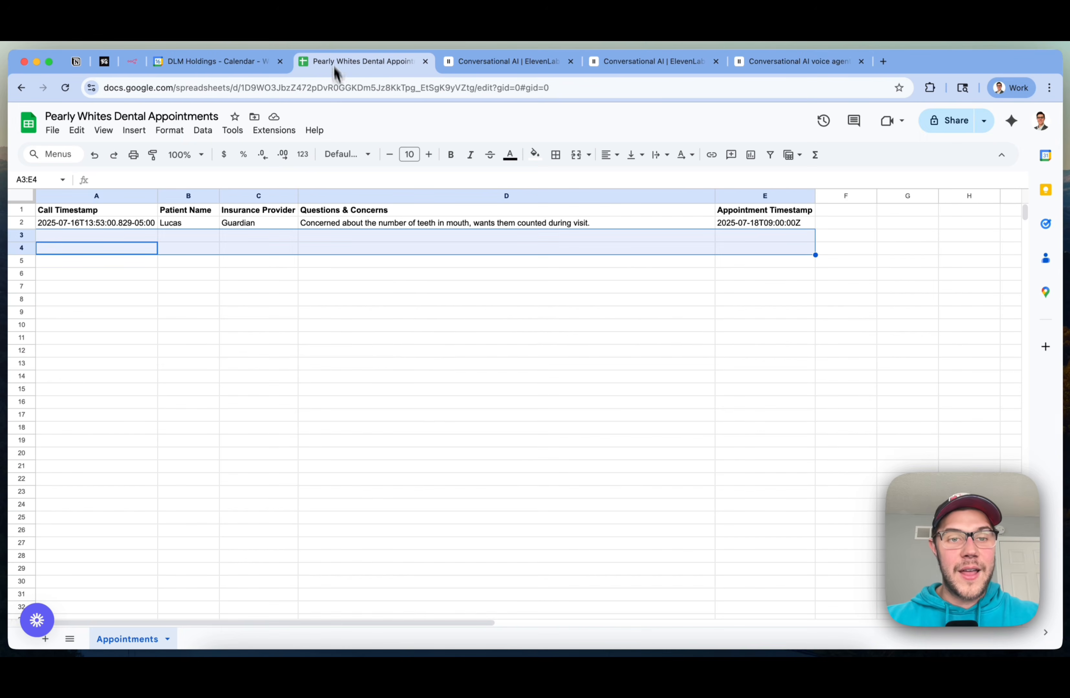
click(392, 351)
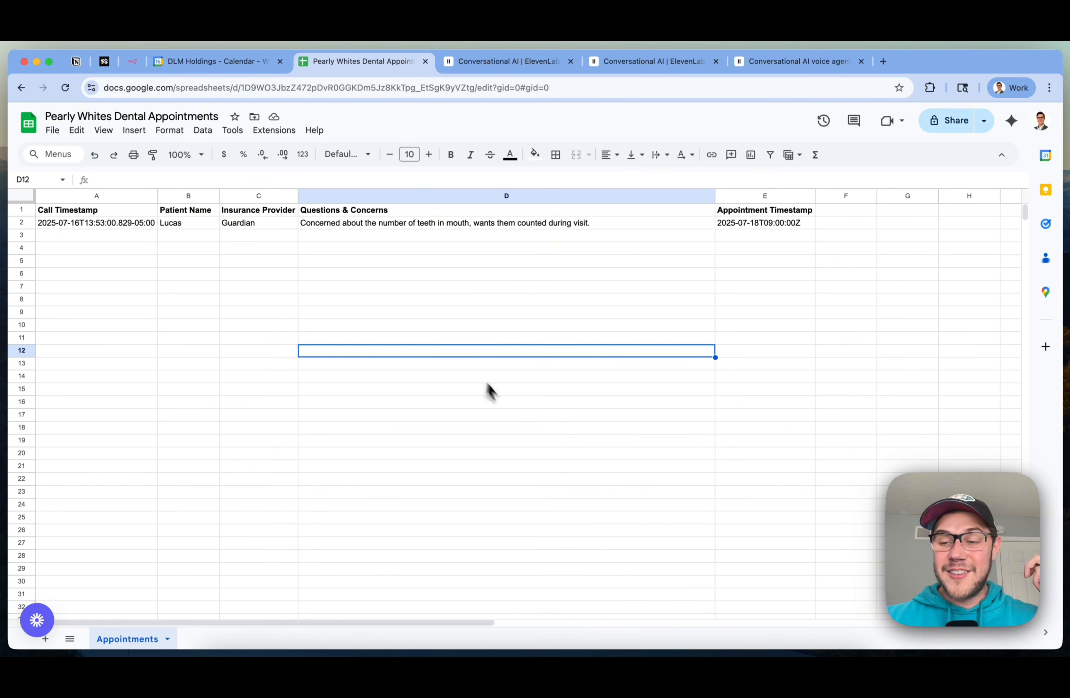
click(534, 430)
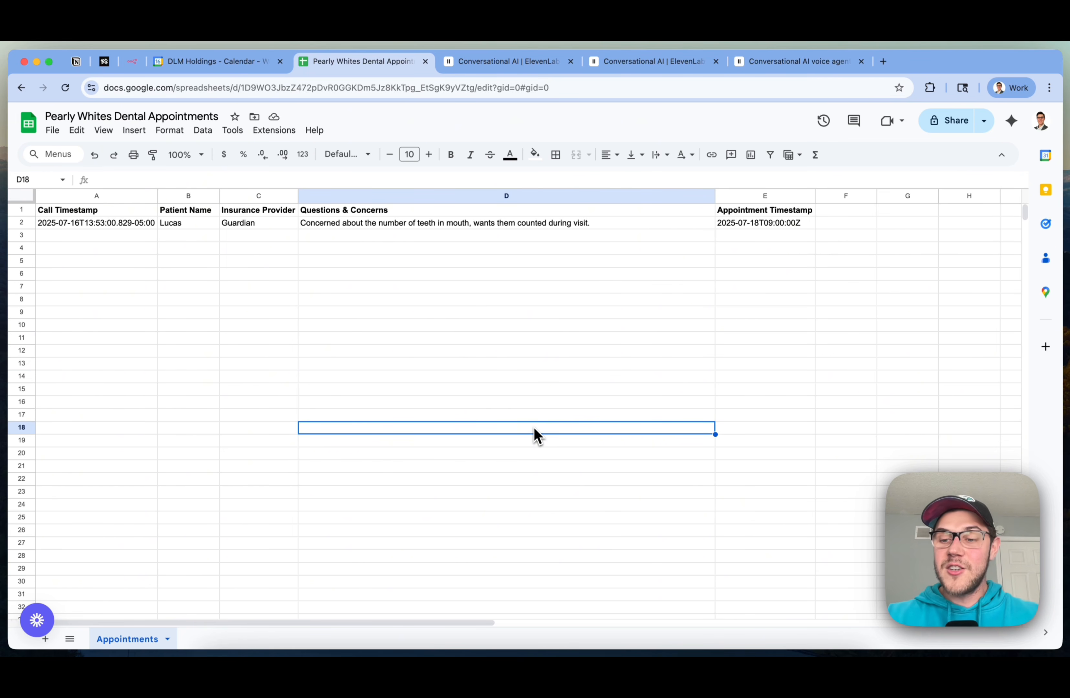
key(super+3)
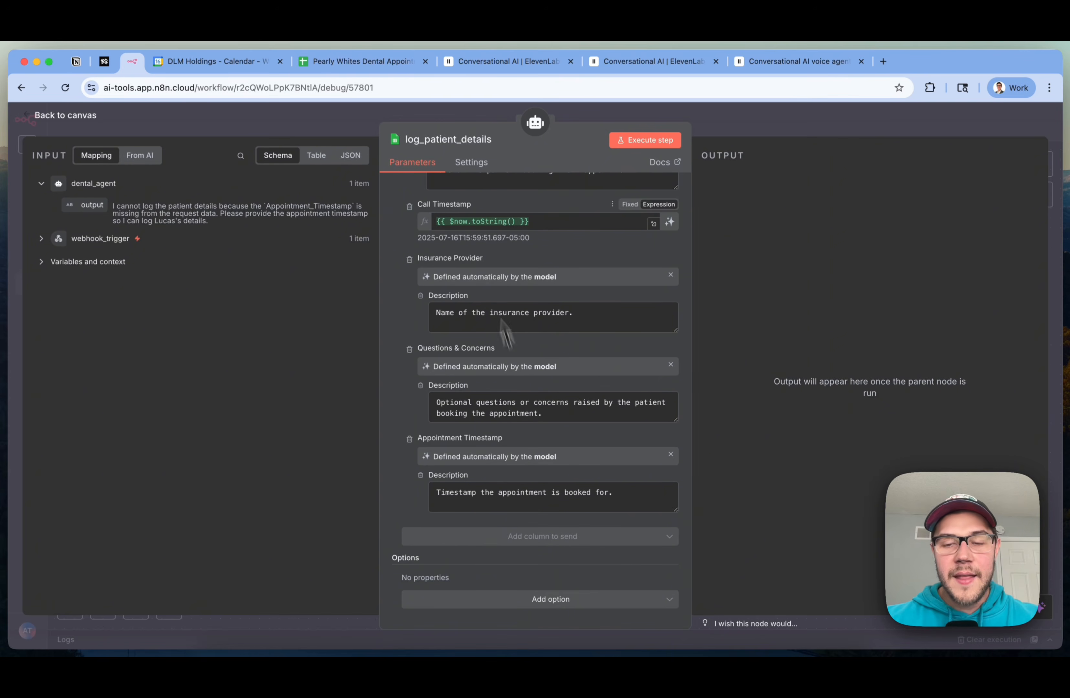
Review the Questions & Concerns and Appointment Timestamp descriptions, then close the log_patient_details tool
scroll(589, 347, down, 1)
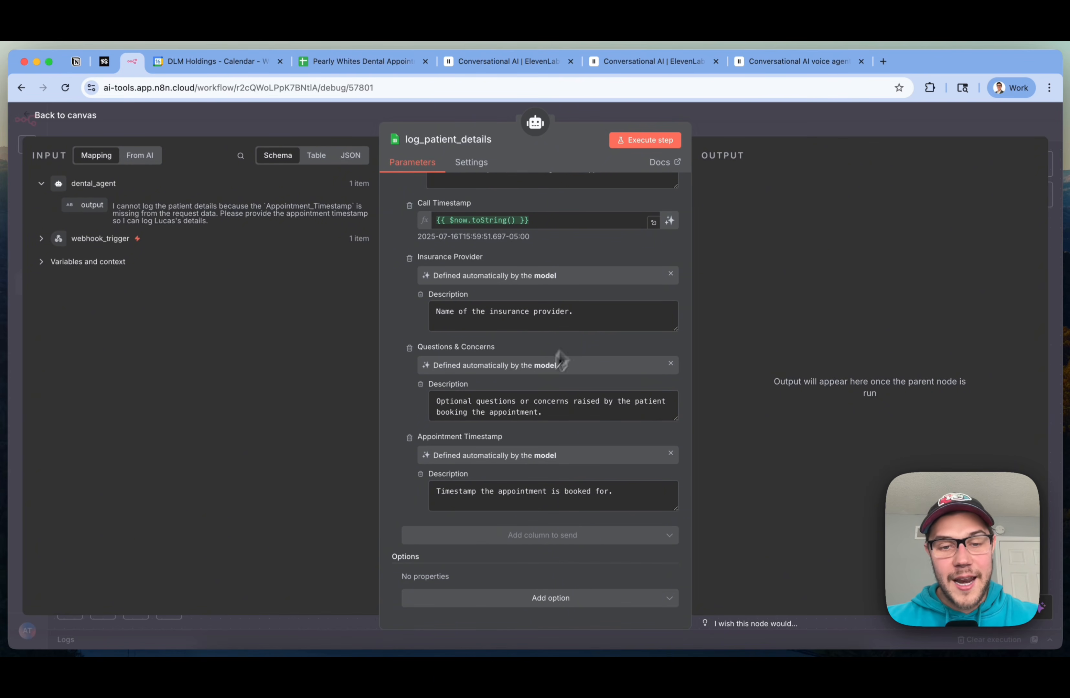
triple_click(509, 415)
click(511, 505)
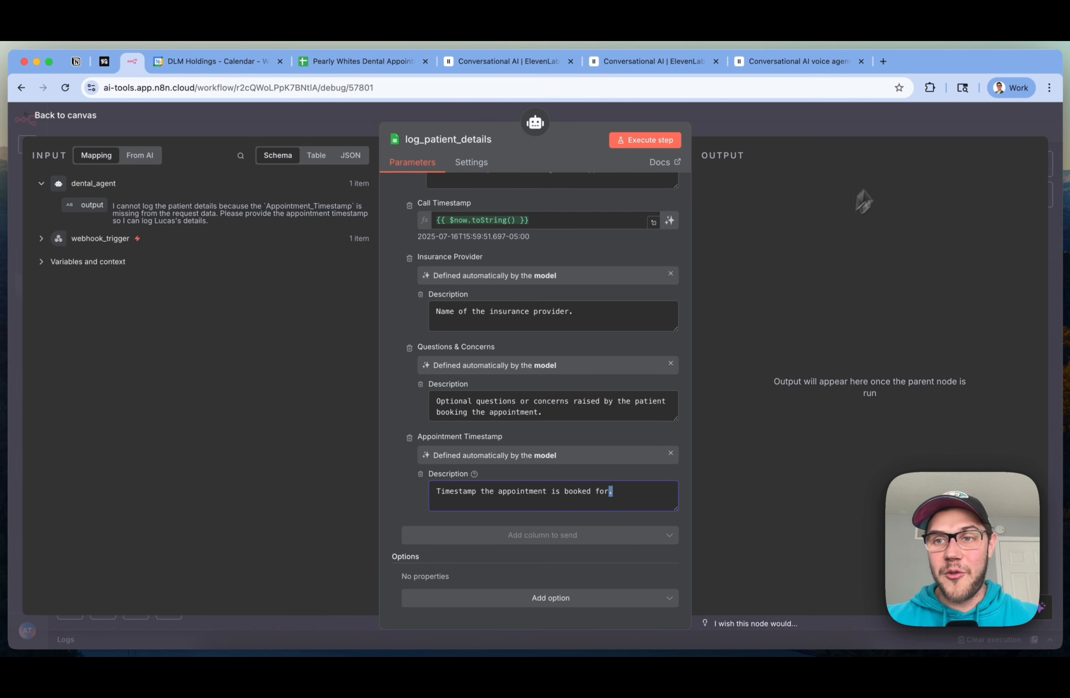
click(924, 133)
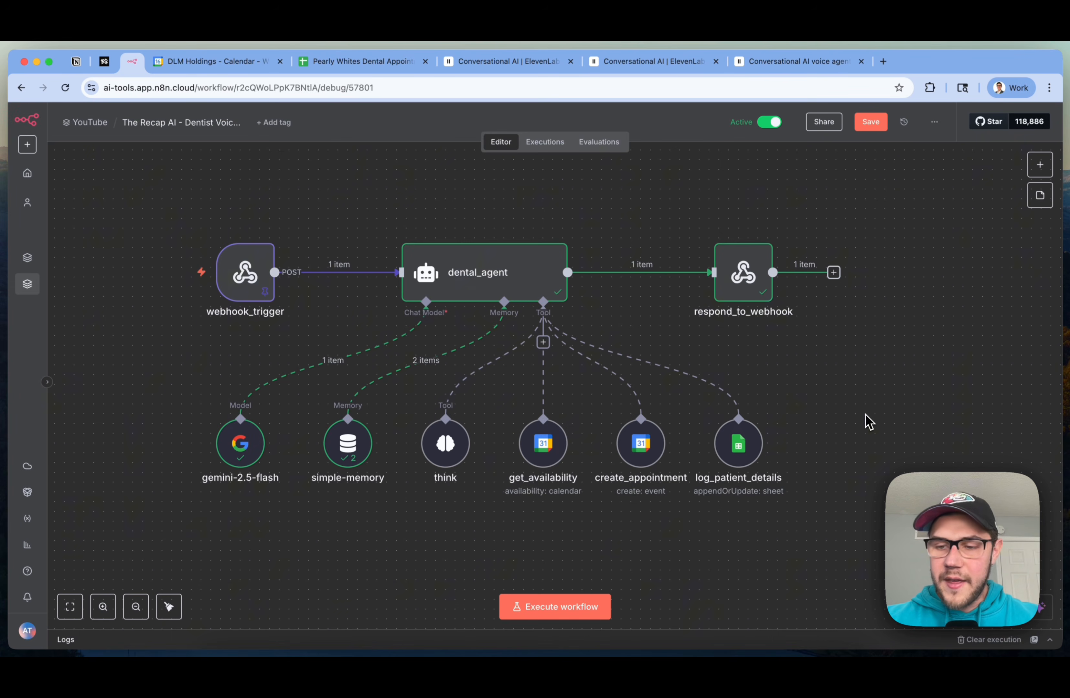
Open the simple-memory node to look over its session settings, then return to the canvas
scroll(867, 421, left, 2)
scroll(867, 422, up, 2)
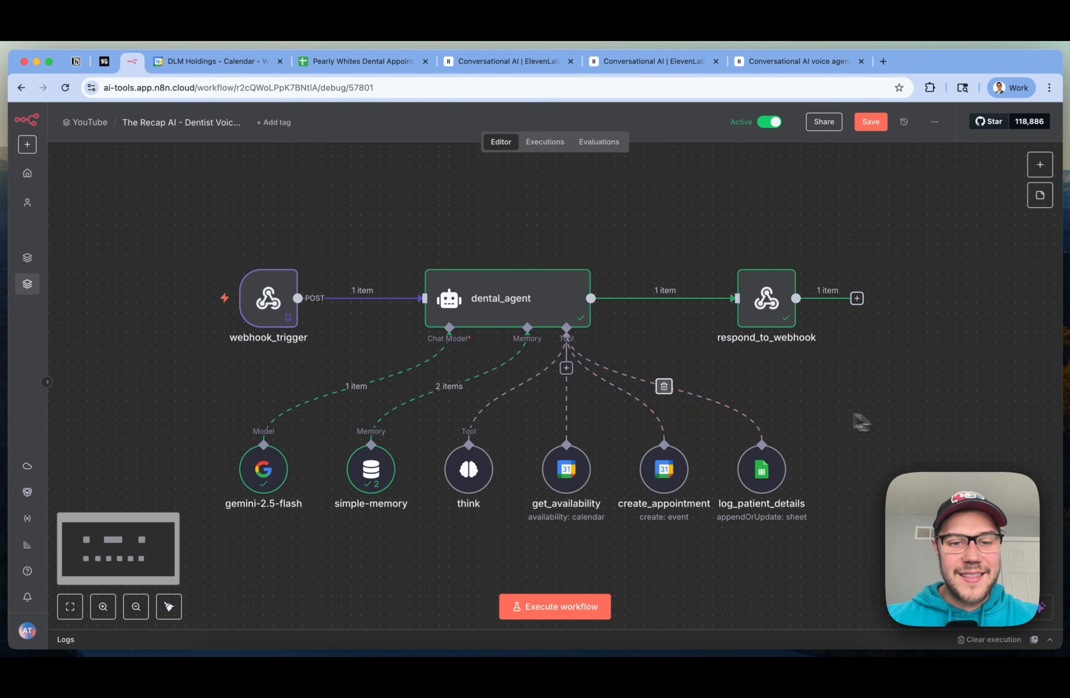
double_click(372, 471)
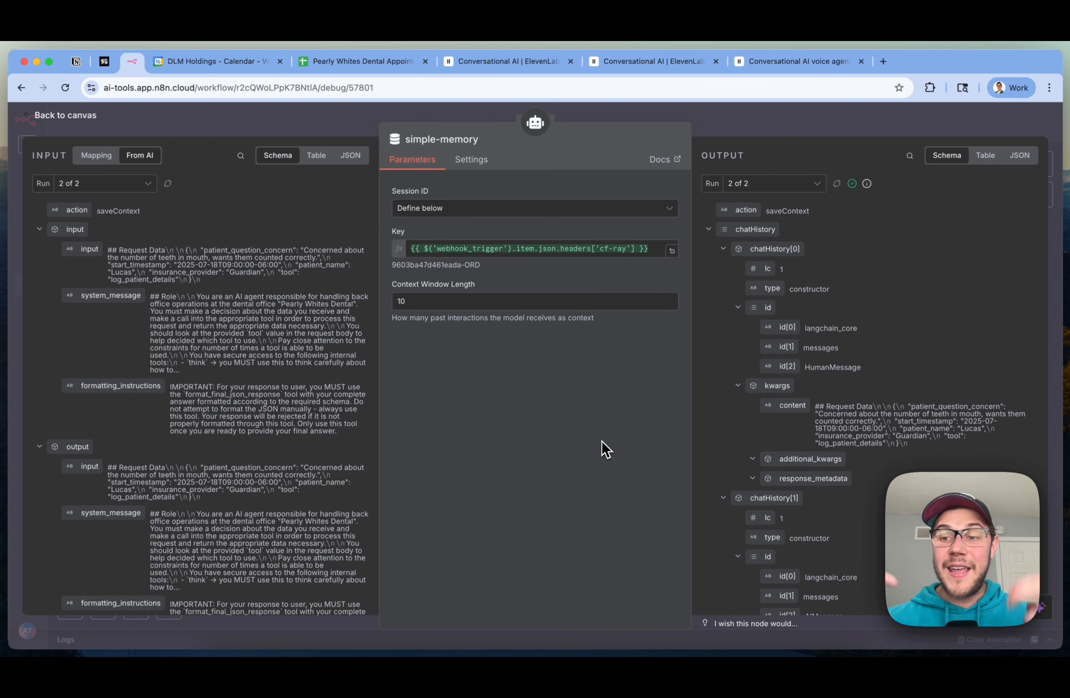
click(910, 114)
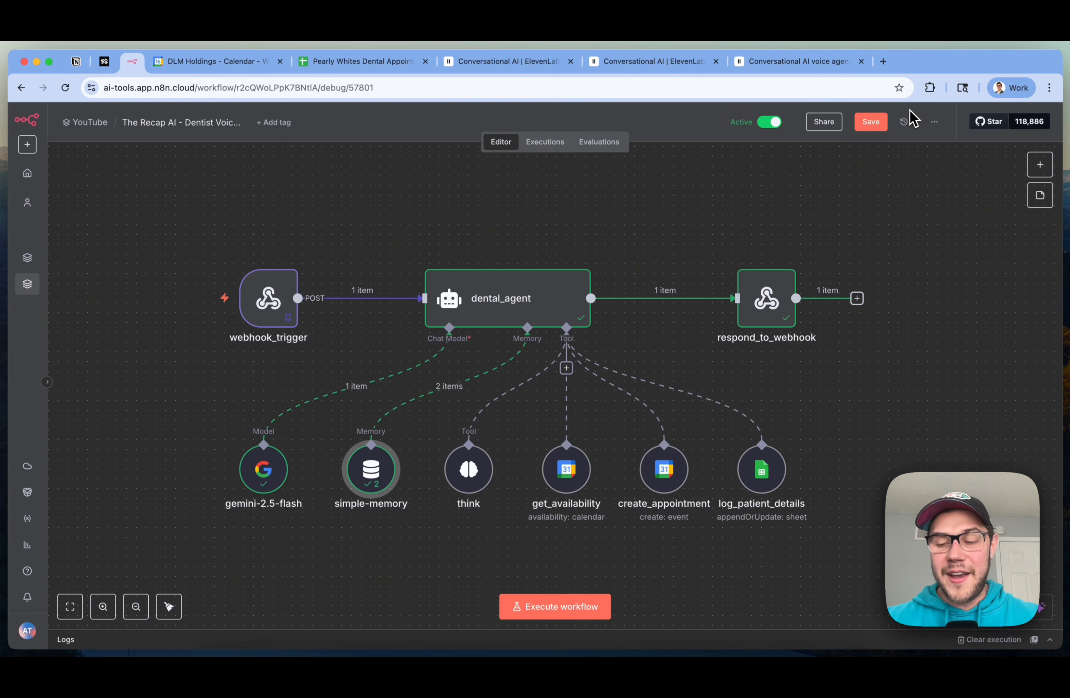
scroll(870, 331, up, 2)
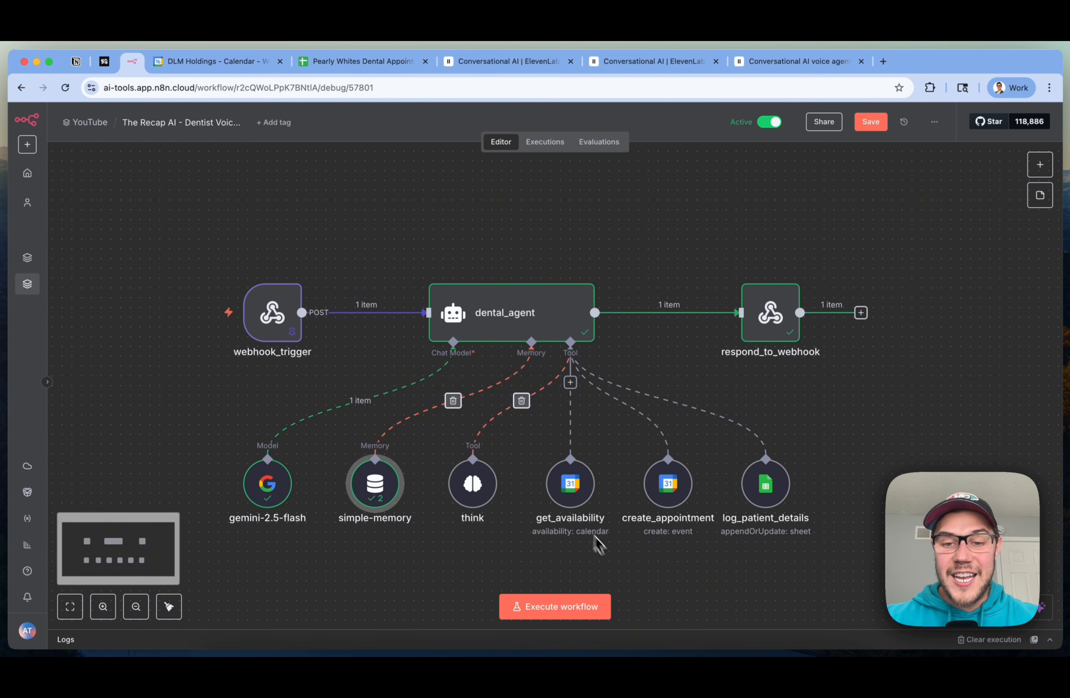
click(570, 218)
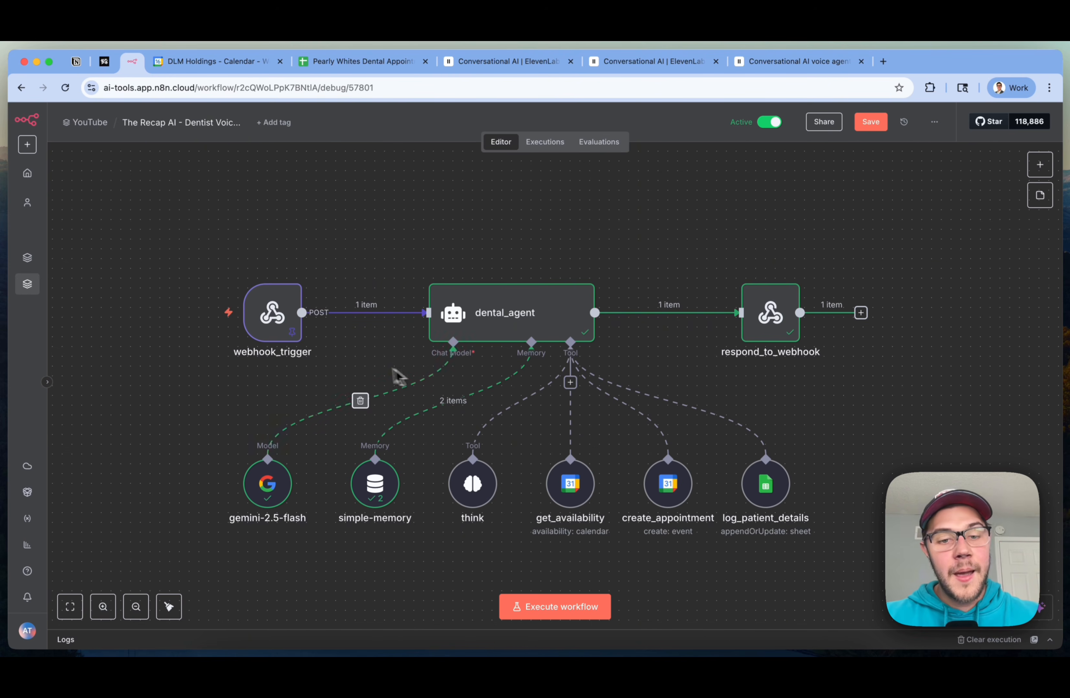
Reopen simple-memory, look through its input data and highlight the Context Window Length value
double_click(381, 498)
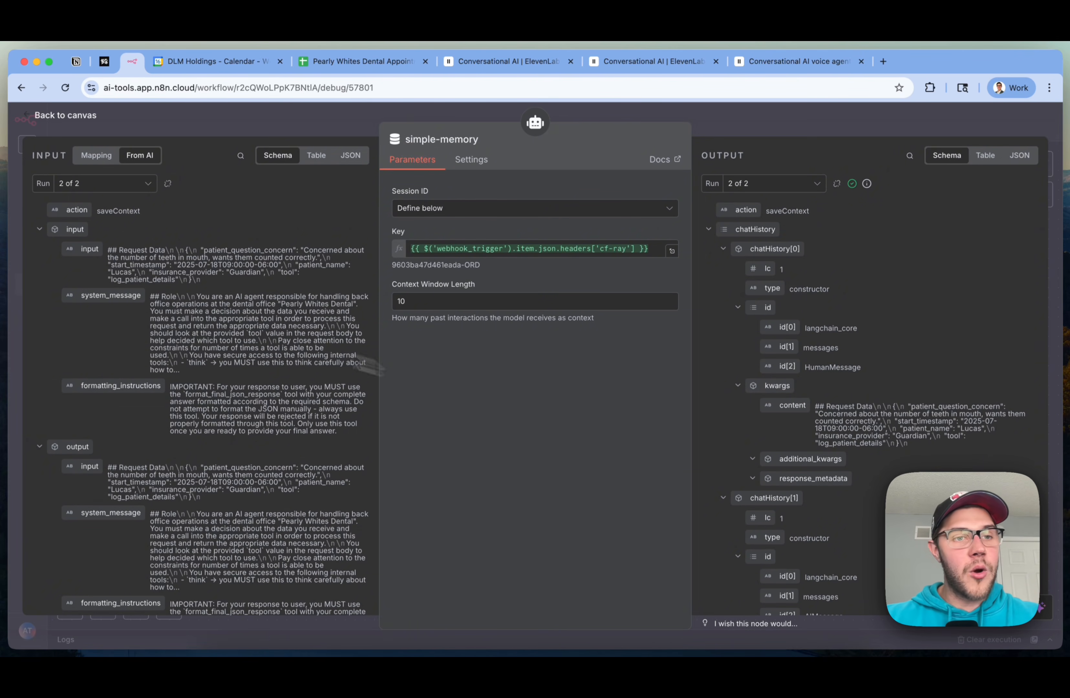
scroll(191, 317, down, 5)
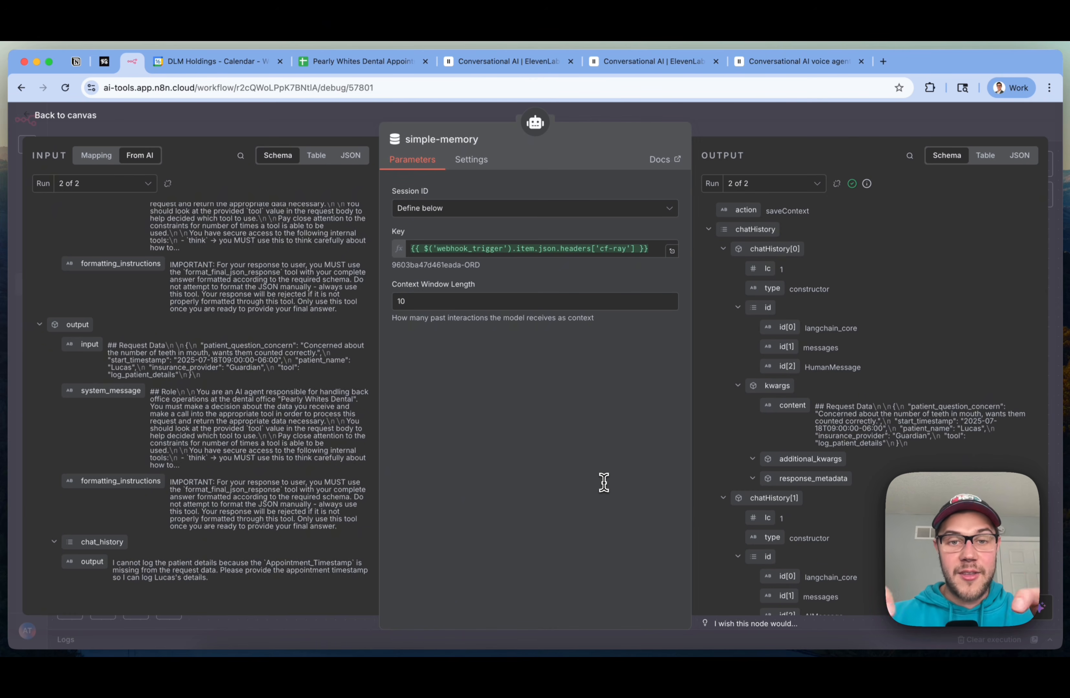
click(422, 304)
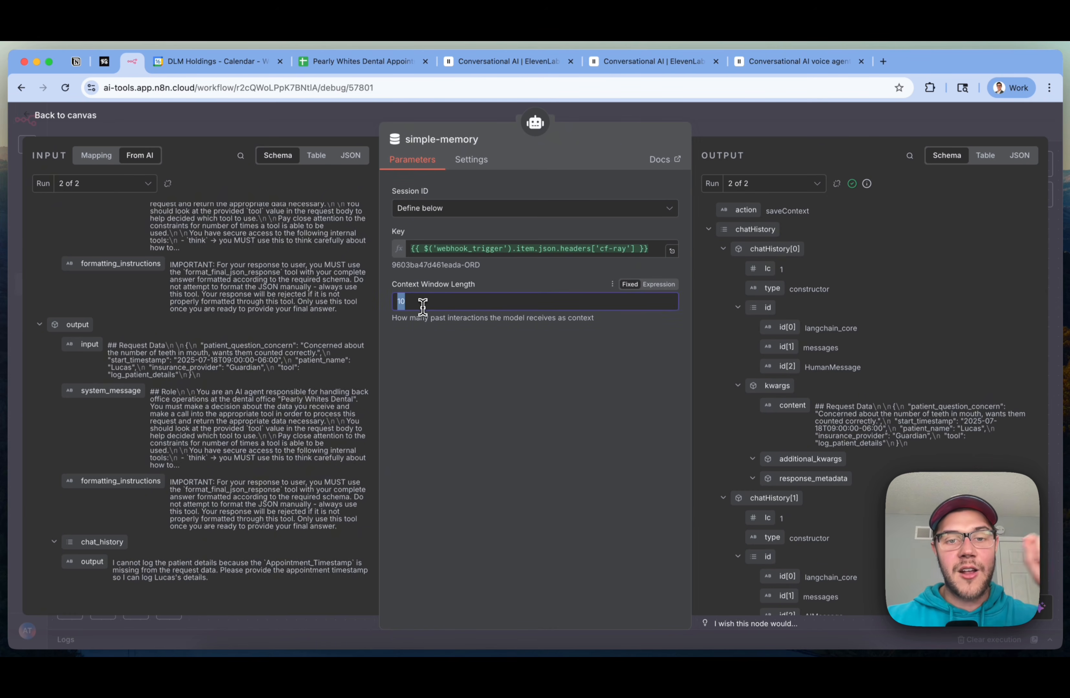
click(477, 412)
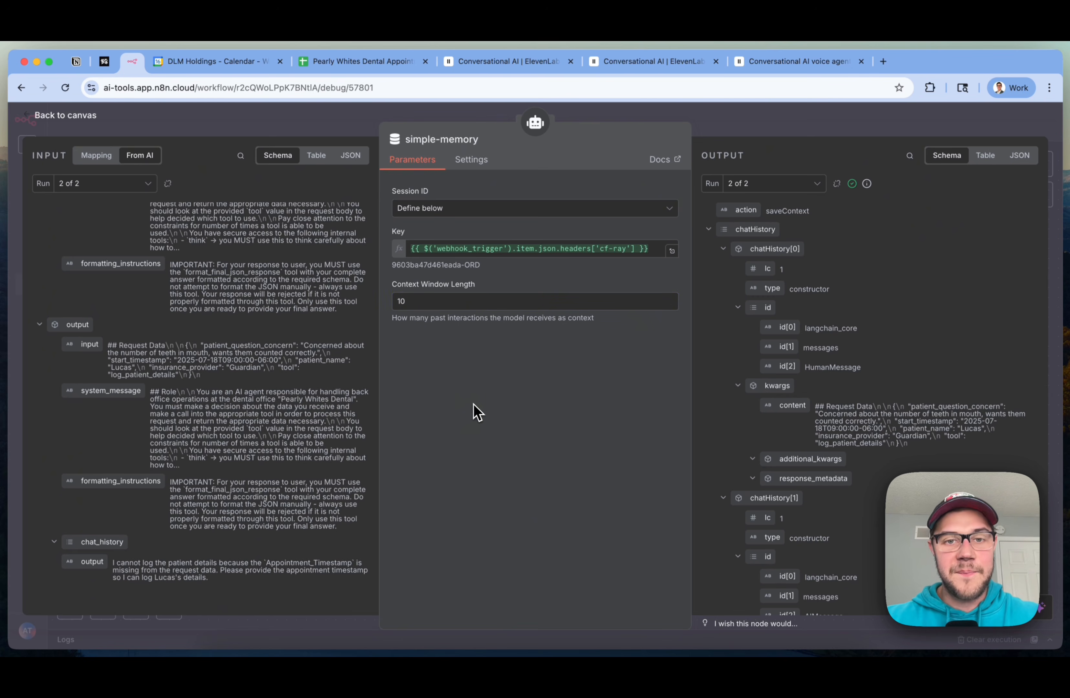
Inspect the session Key expression, highlight its cf-ray header reference, and close the simple-memory node
click(426, 248)
click(572, 436)
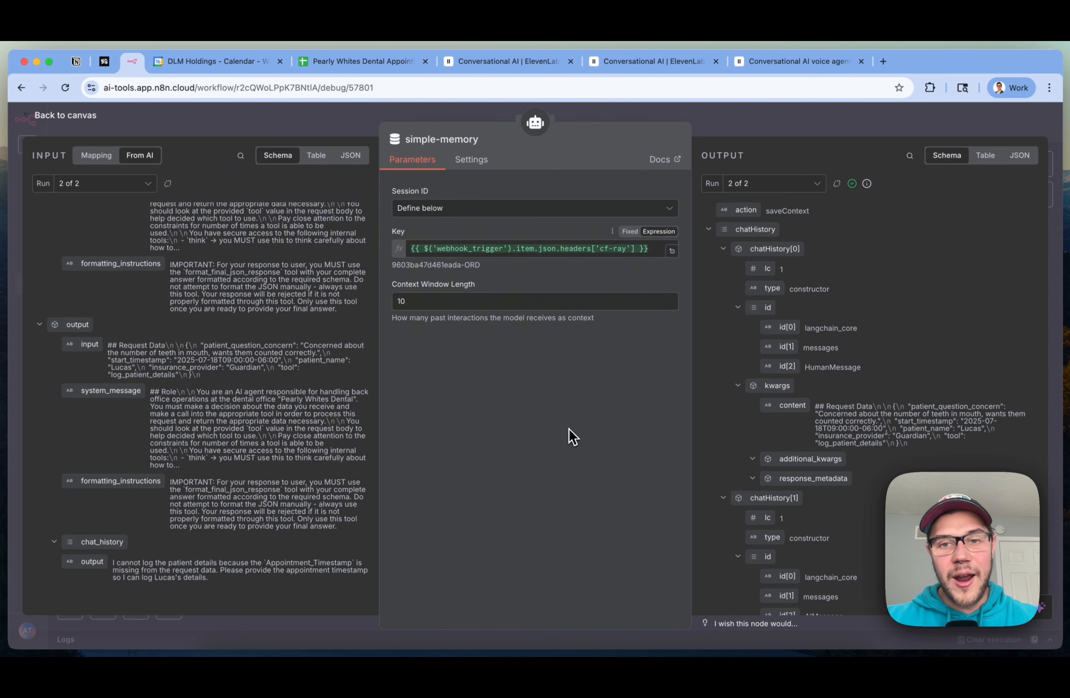
click(600, 251)
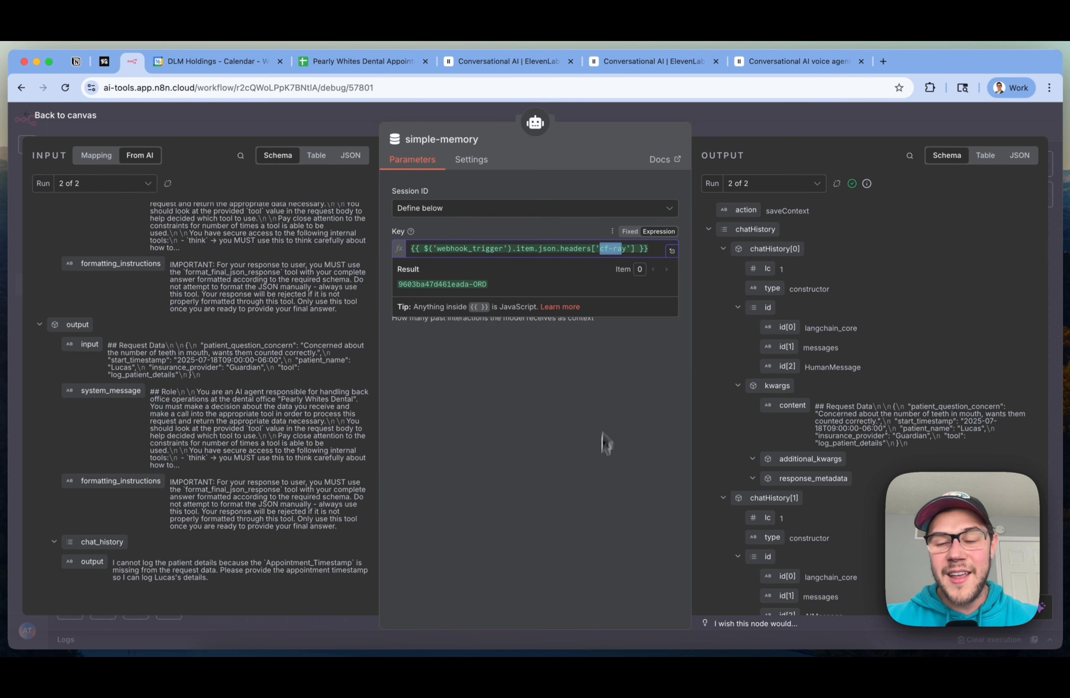
click(599, 487)
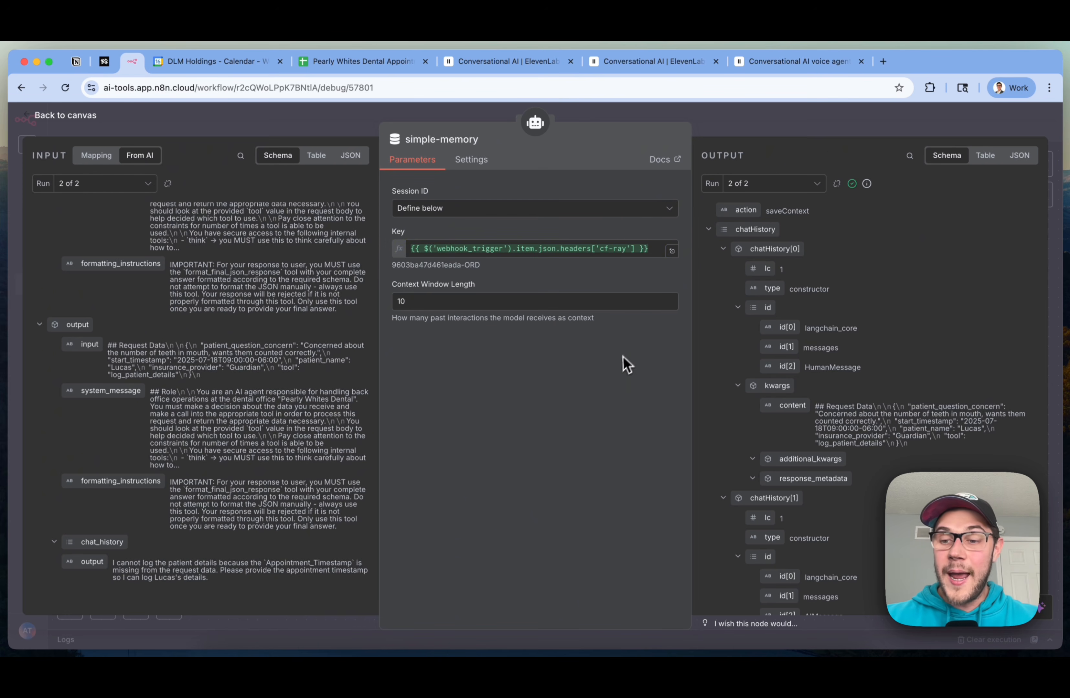
click(850, 132)
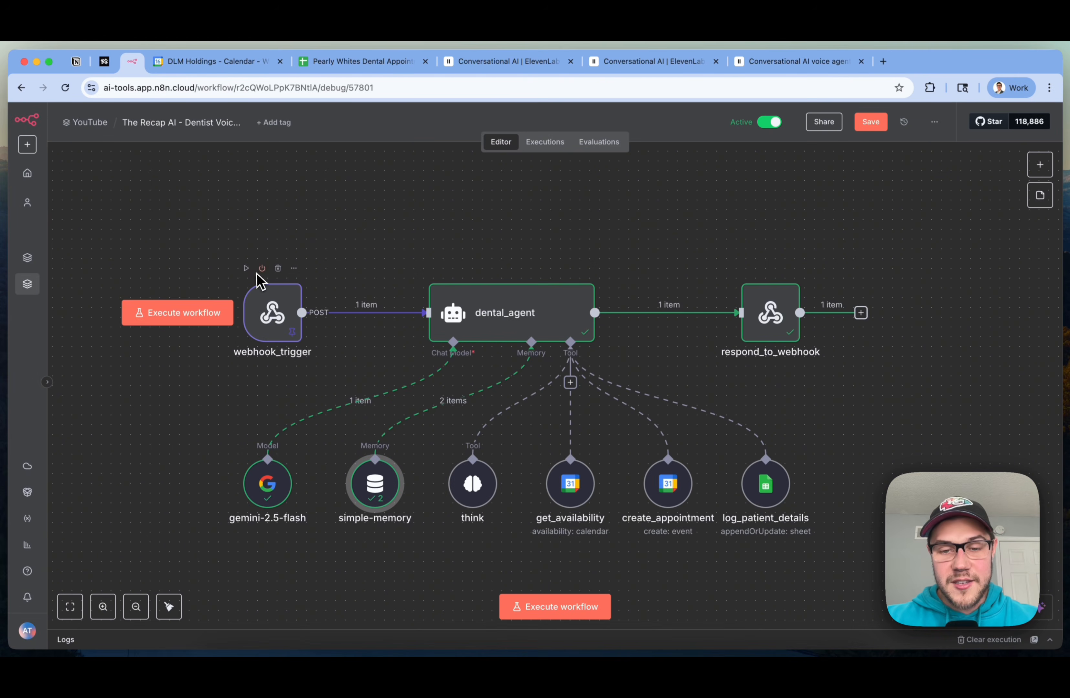
Open simple-memory once more, examine the request data and chat history in its input, and return to the canvas
double_click(371, 485)
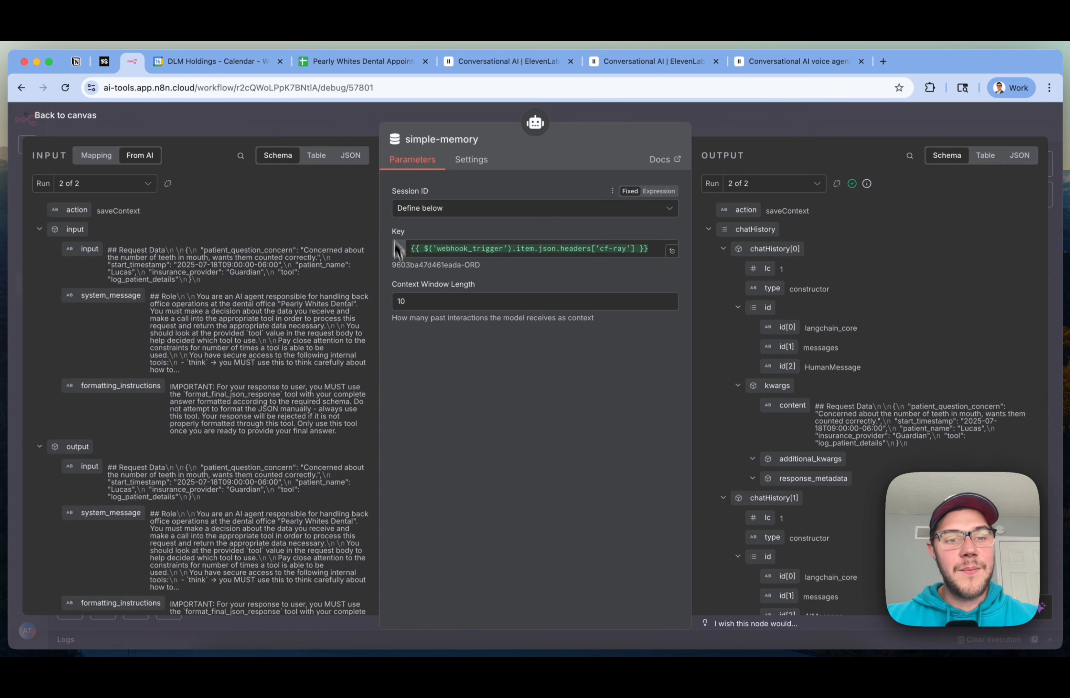
scroll(218, 335, down, 5)
double_click(184, 367)
click(434, 417)
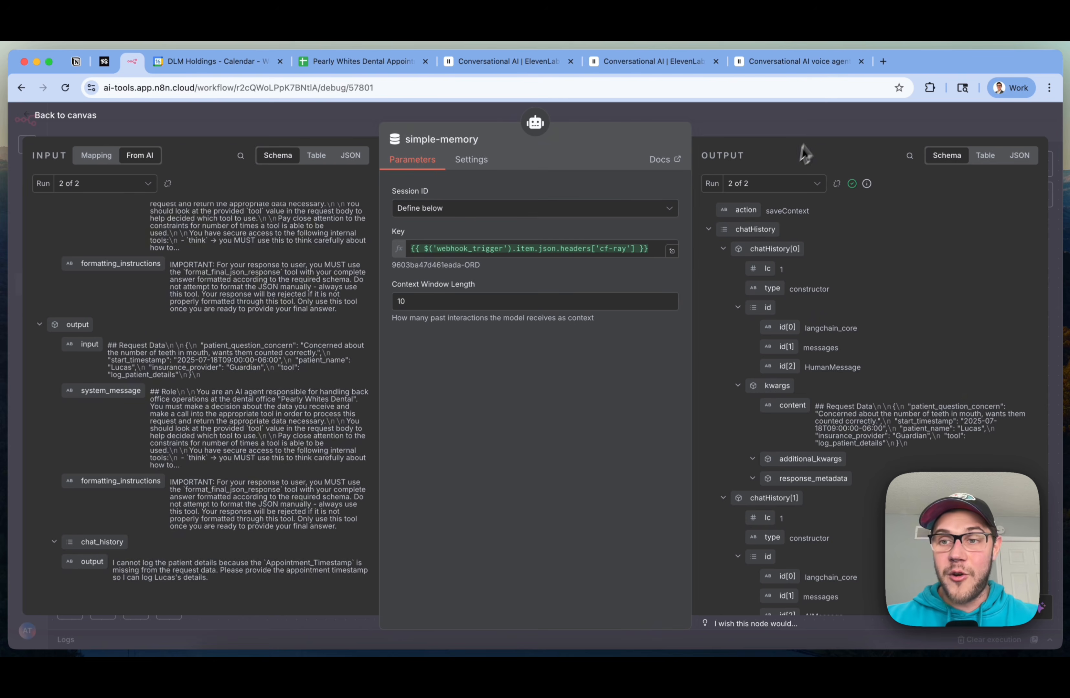
click(811, 135)
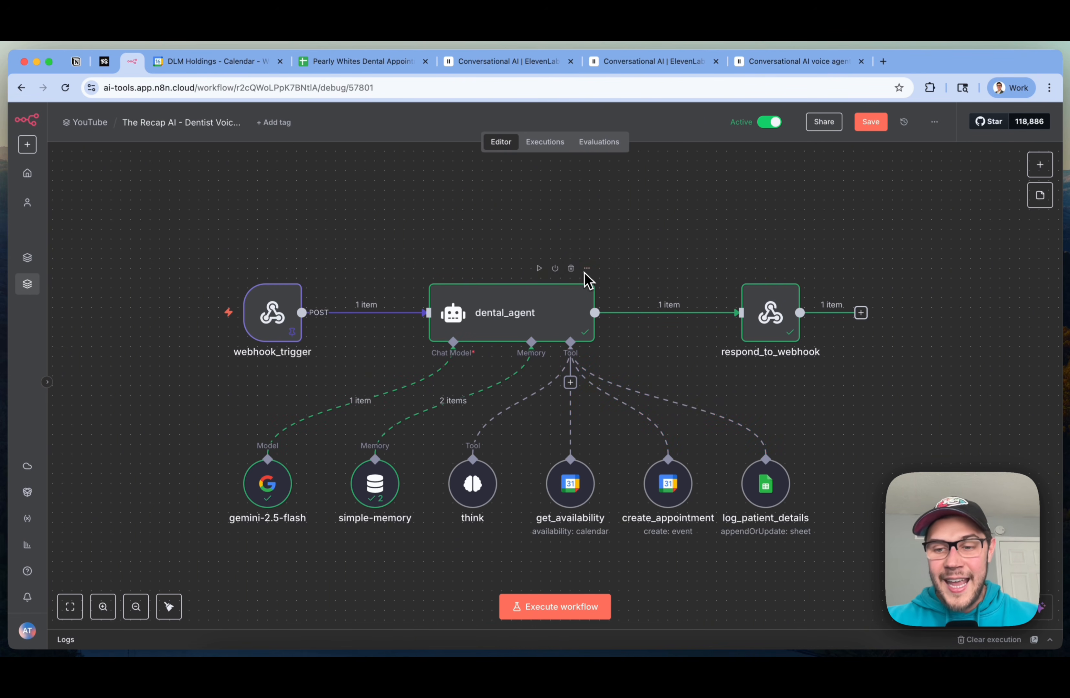
Highlight the agent's four tool nodes from think to log_patient_details, followed by simple-memory, and clear the selection
drag(857, 527, 428, 460)
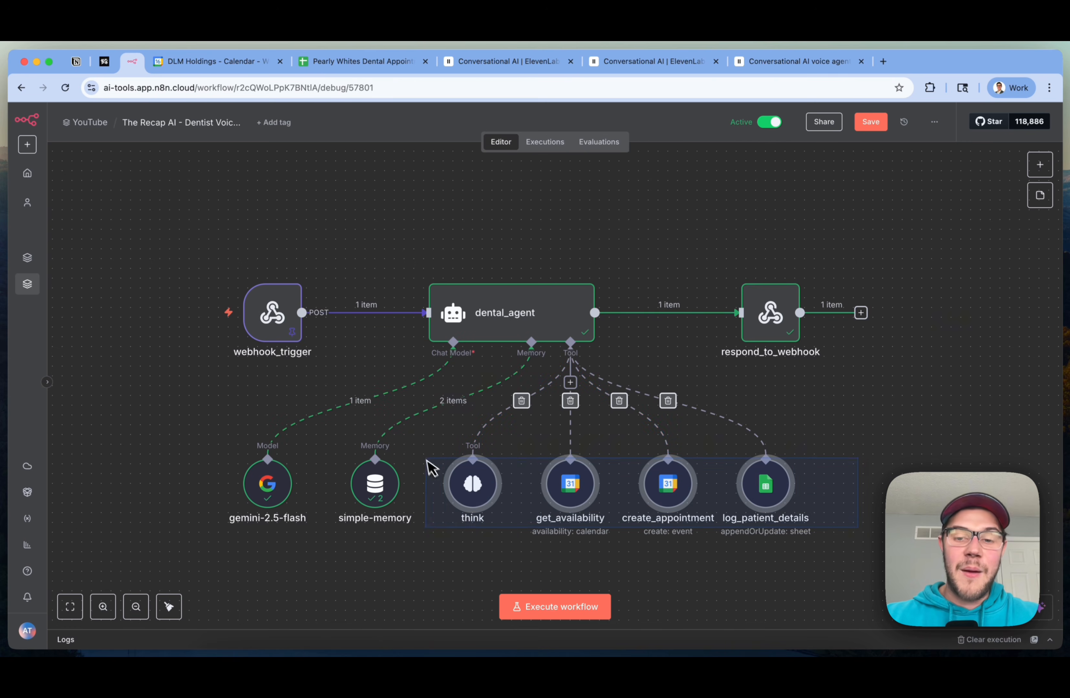
click(902, 324)
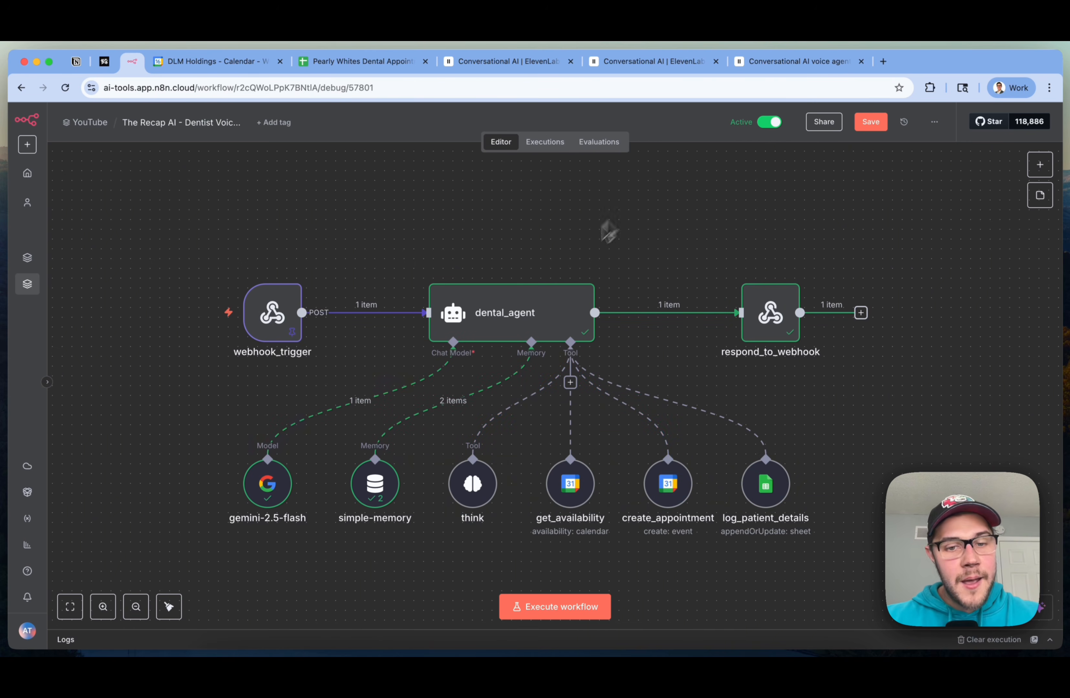
click(388, 491)
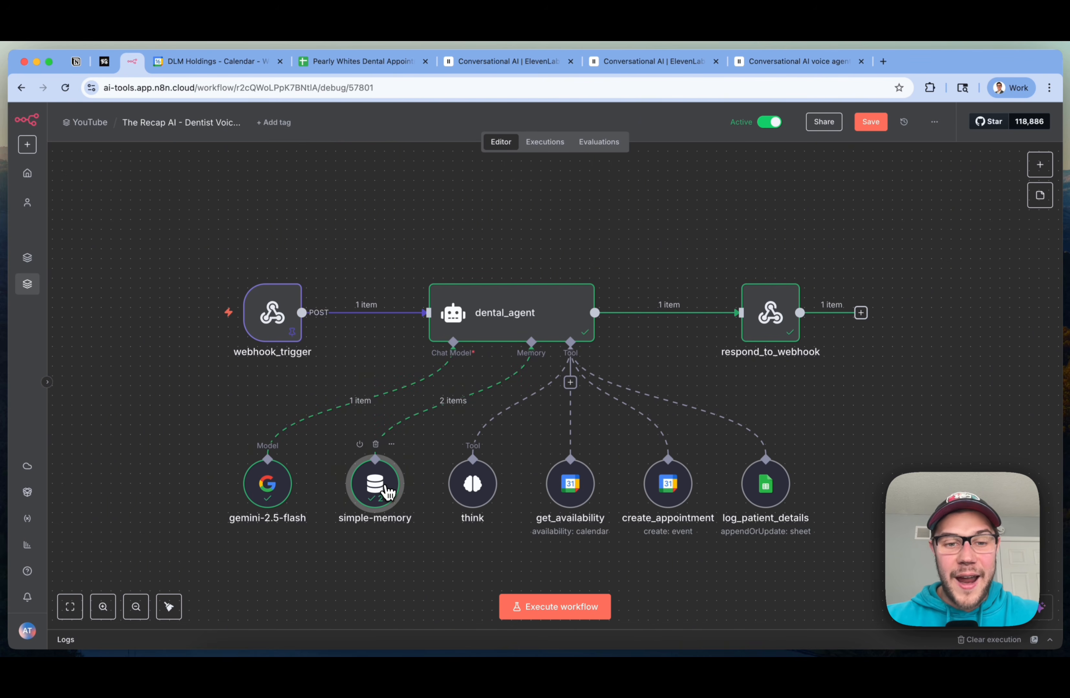
click(951, 363)
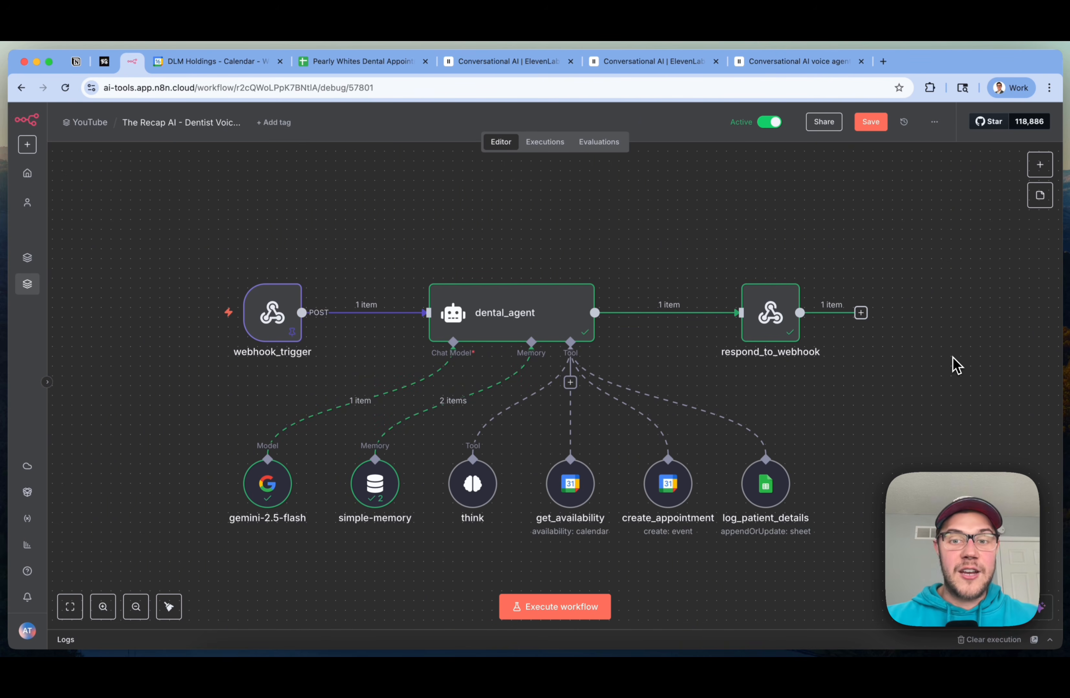